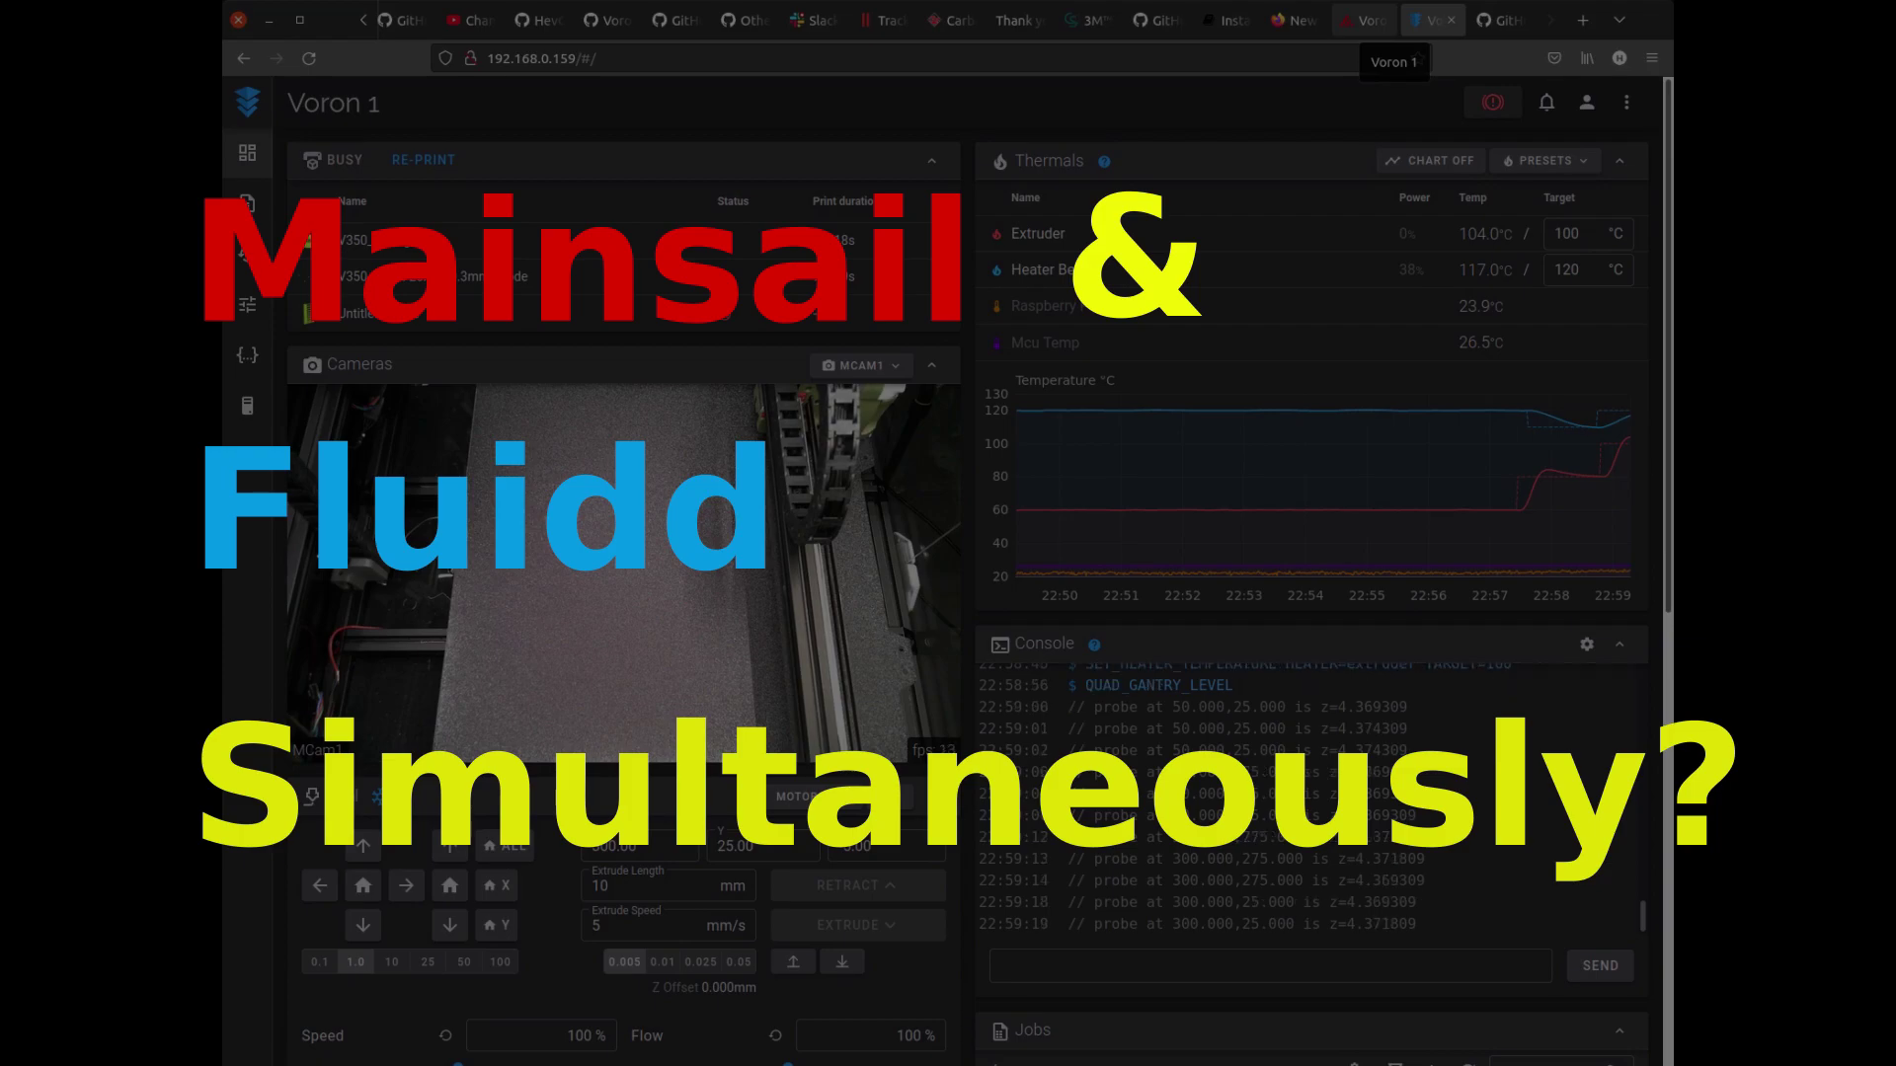
Compare the Fluidd and Mainsail dashboards by flipping back and forth between their tabs.
{"action": "left_click", "coordinate": [1366, 20]}
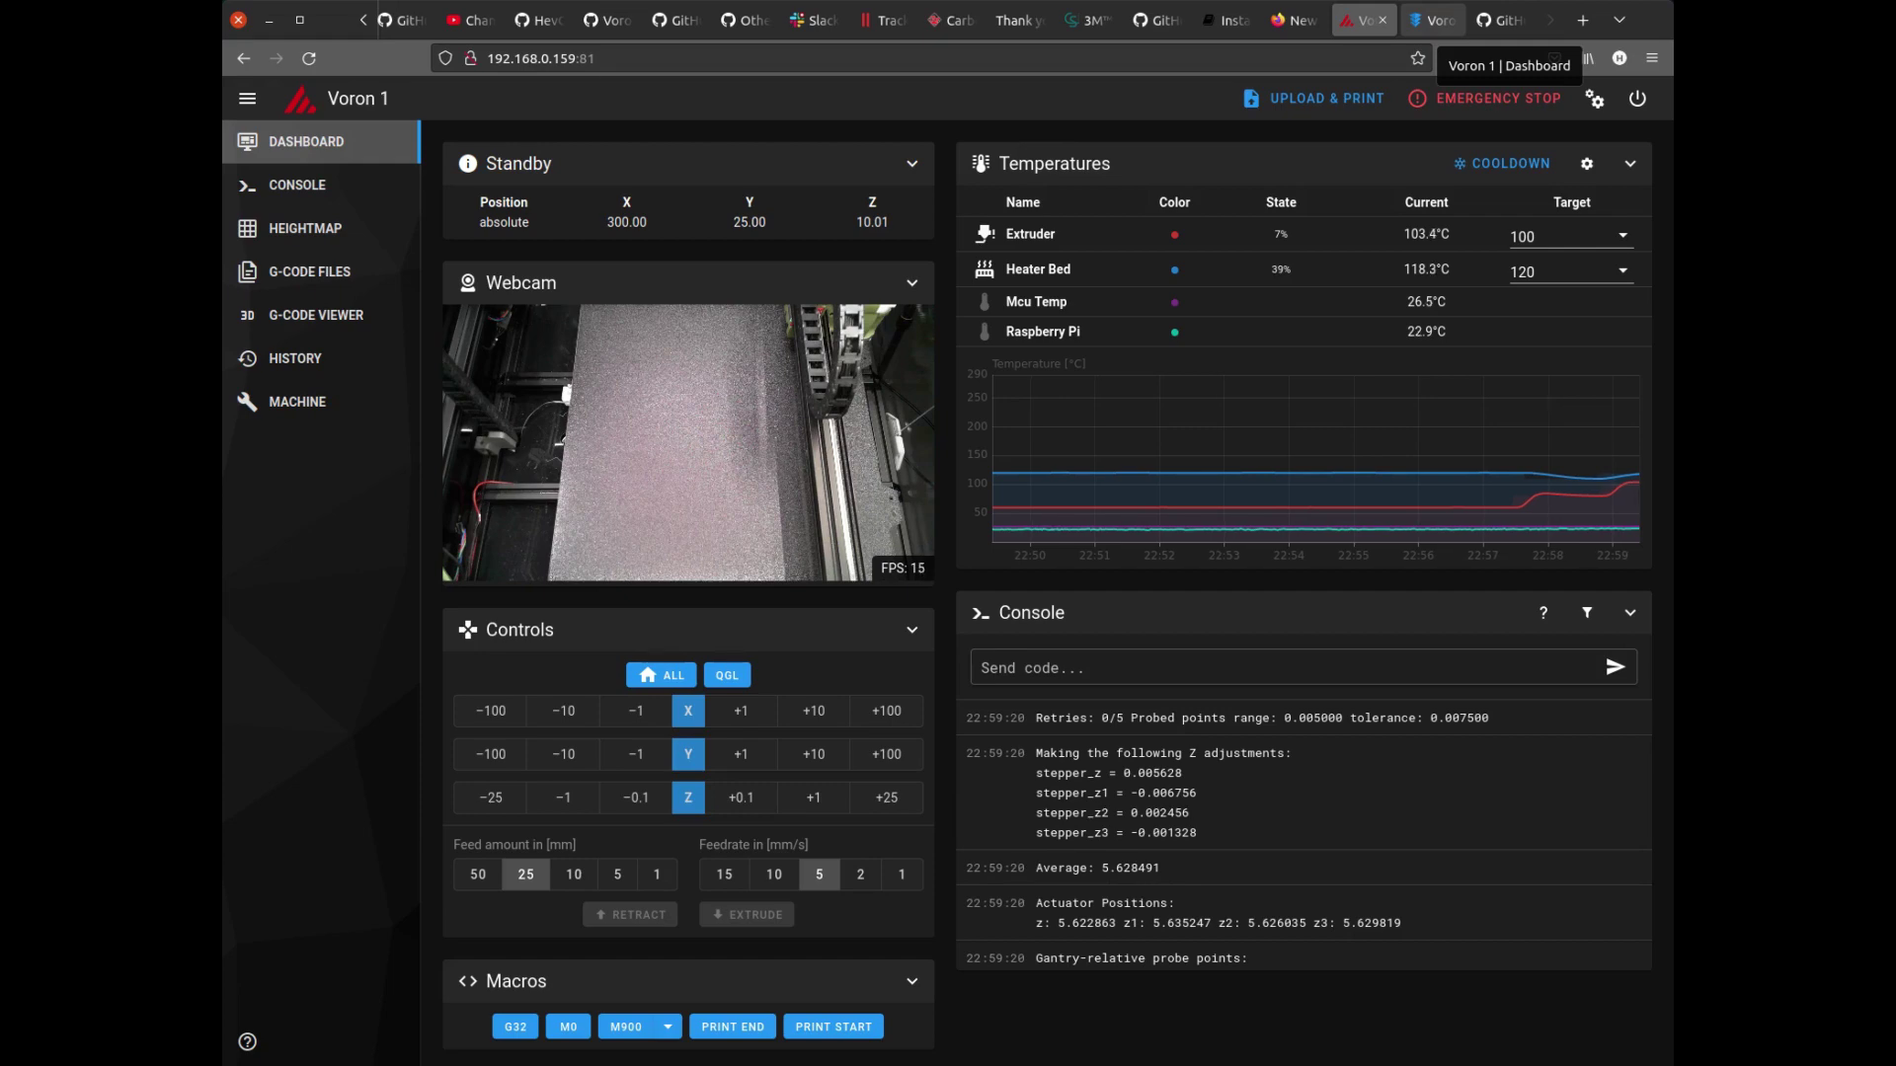
{"action": "left_click", "coordinate": [1431, 19]}
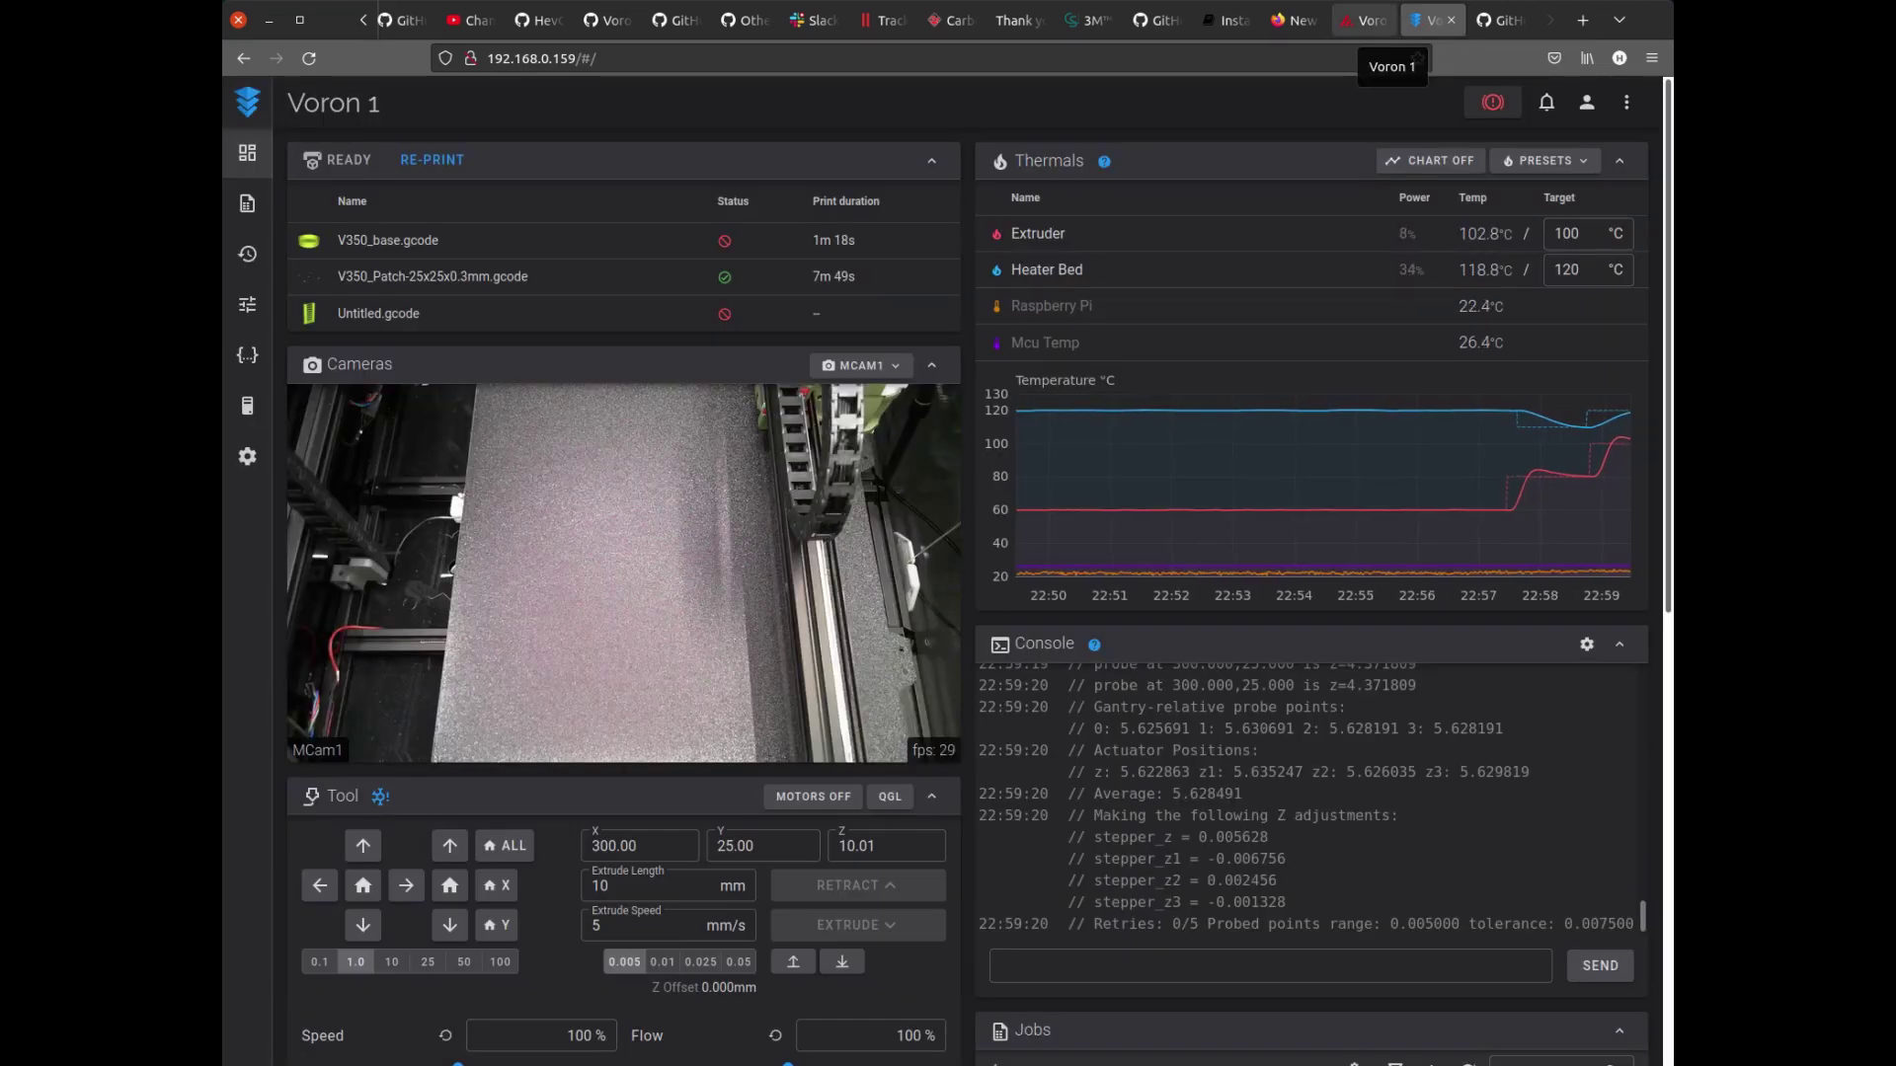
{"action": "left_click", "coordinate": [1368, 20]}
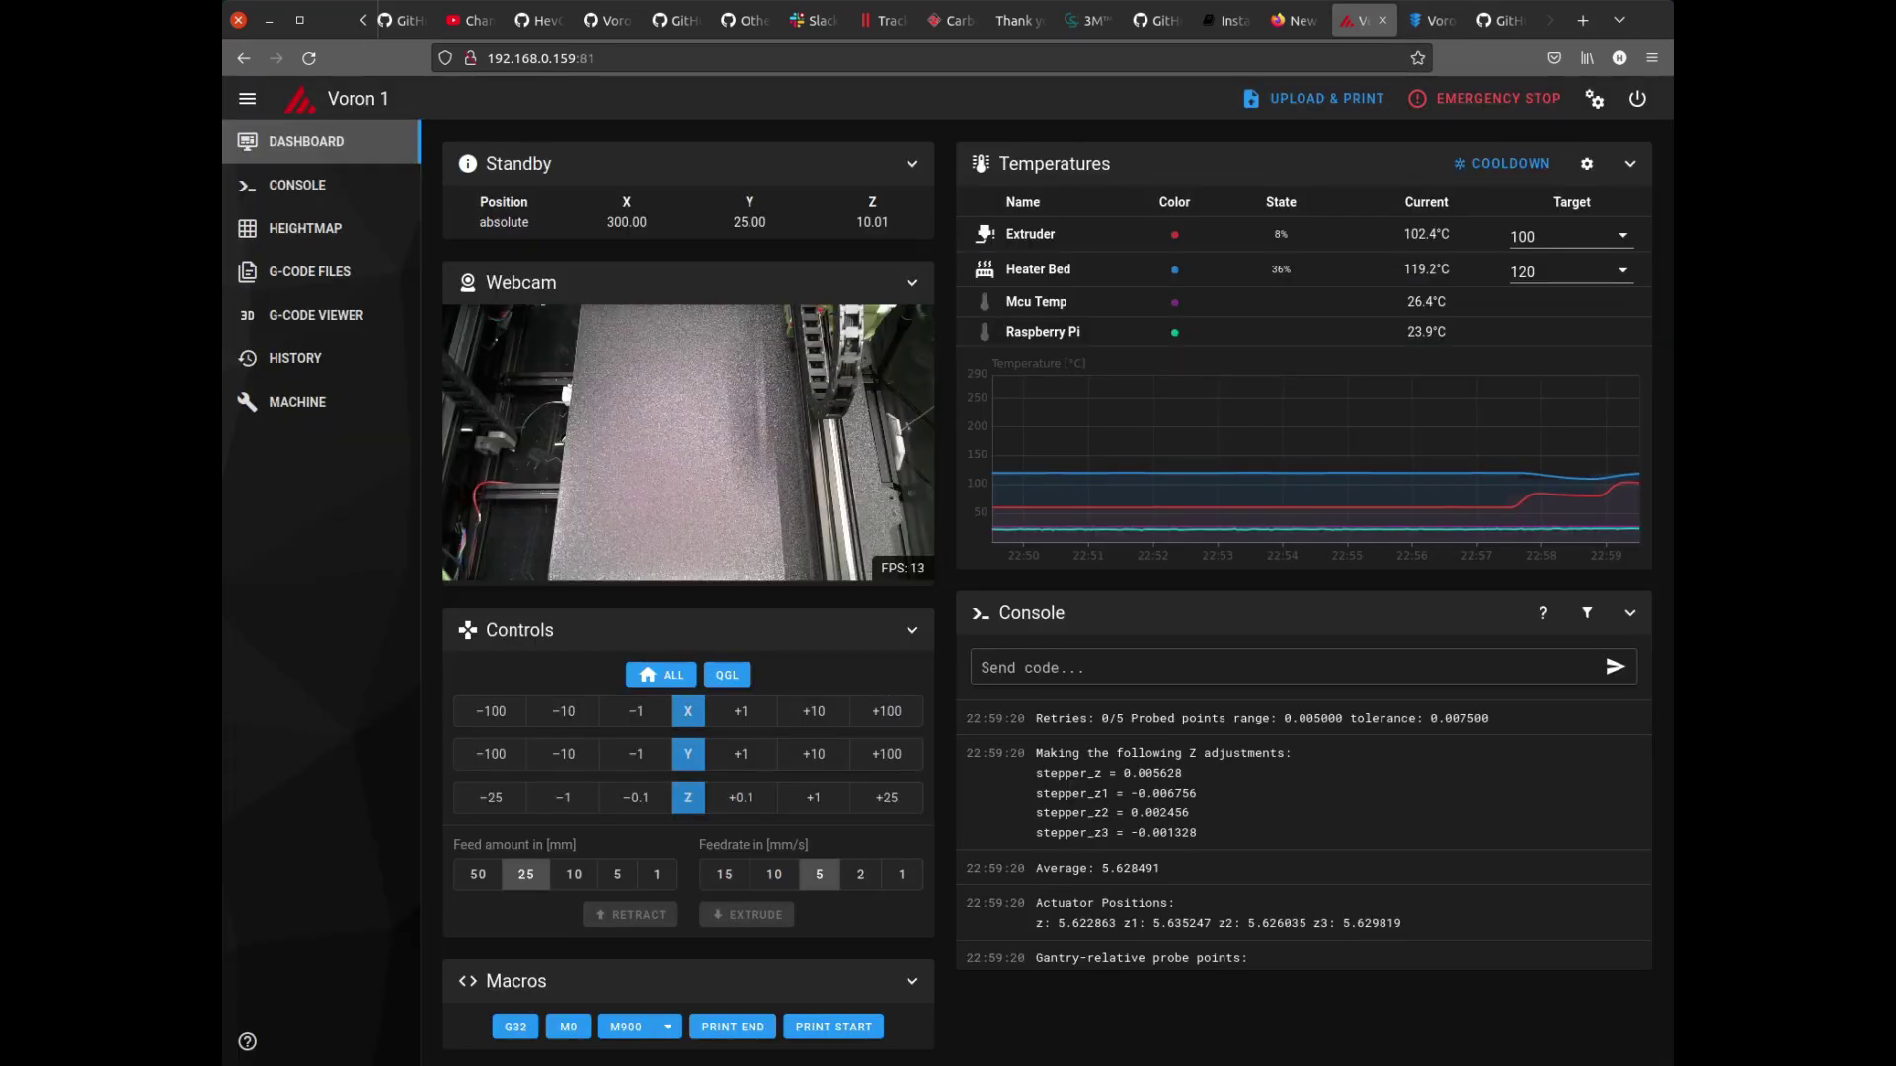
{"action": "left_click", "coordinate": [1432, 19]}
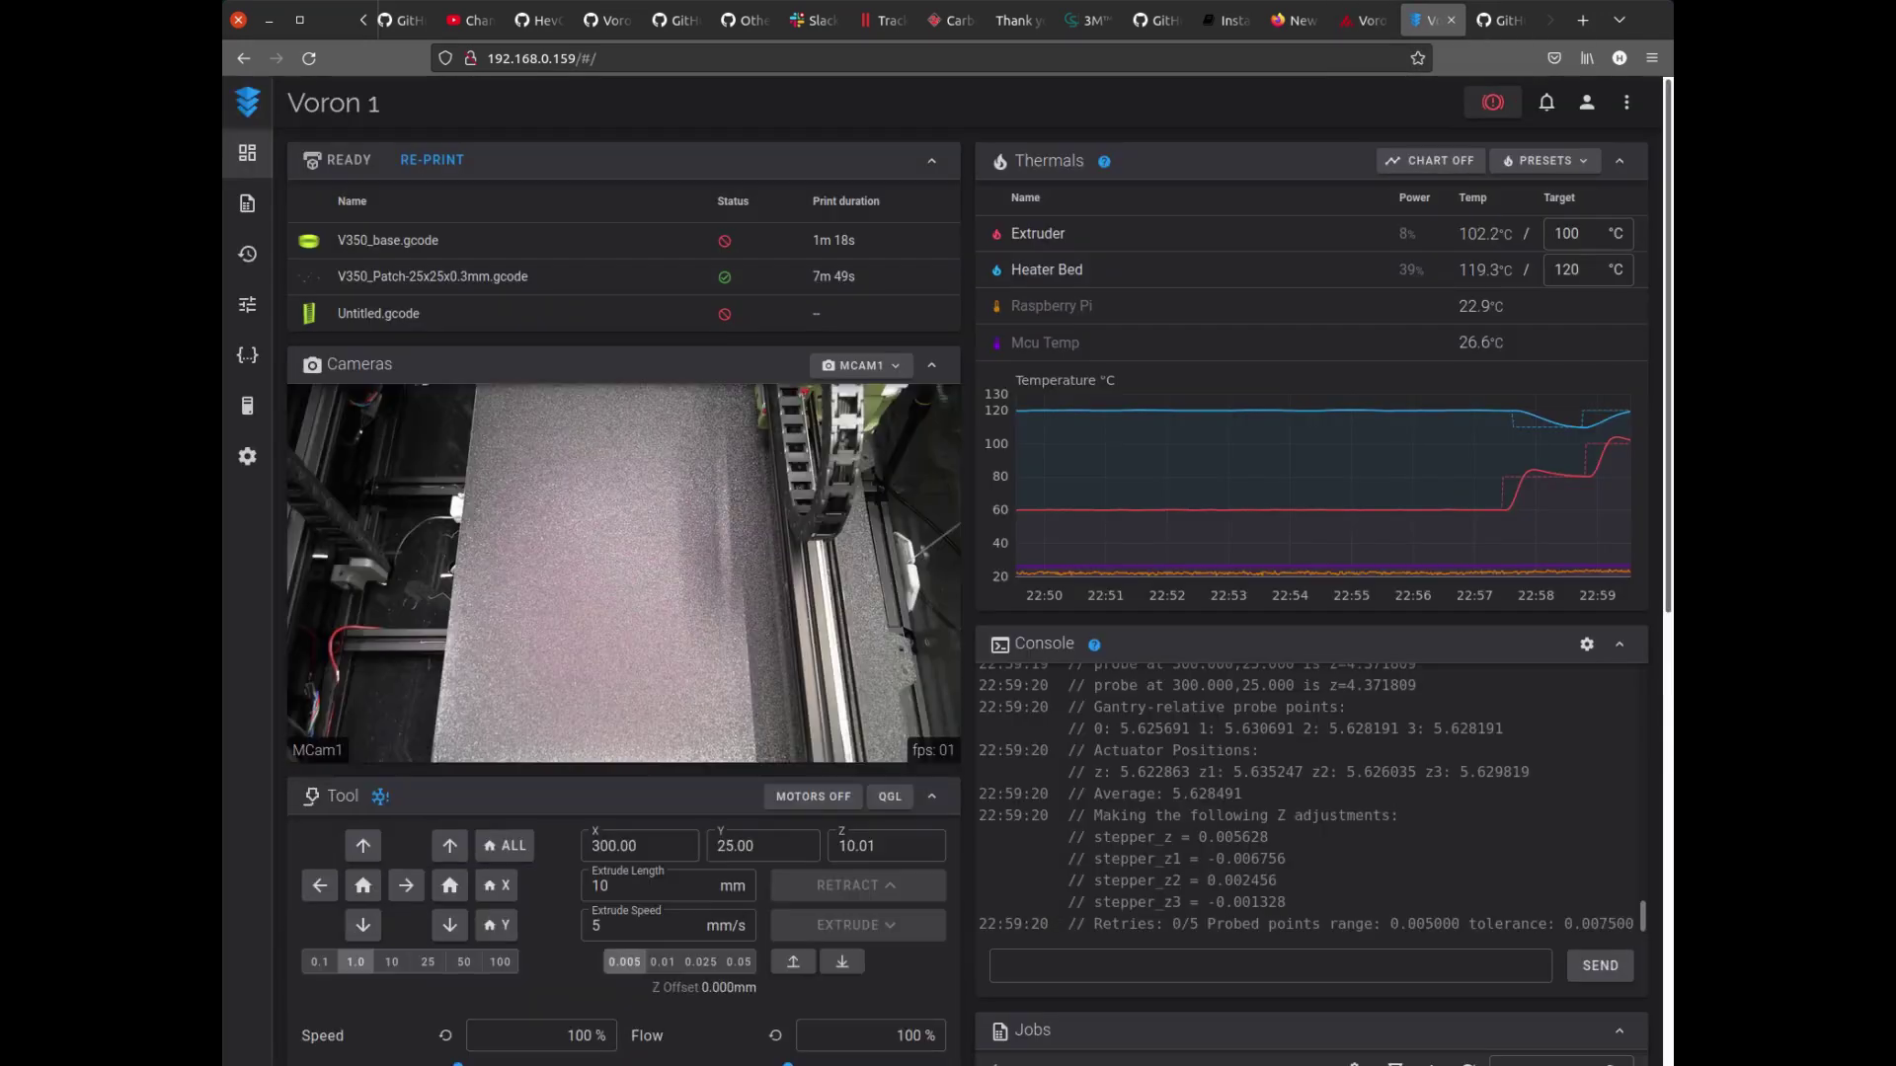
{"action": "key", "text": "ctrl+Page_Up"}
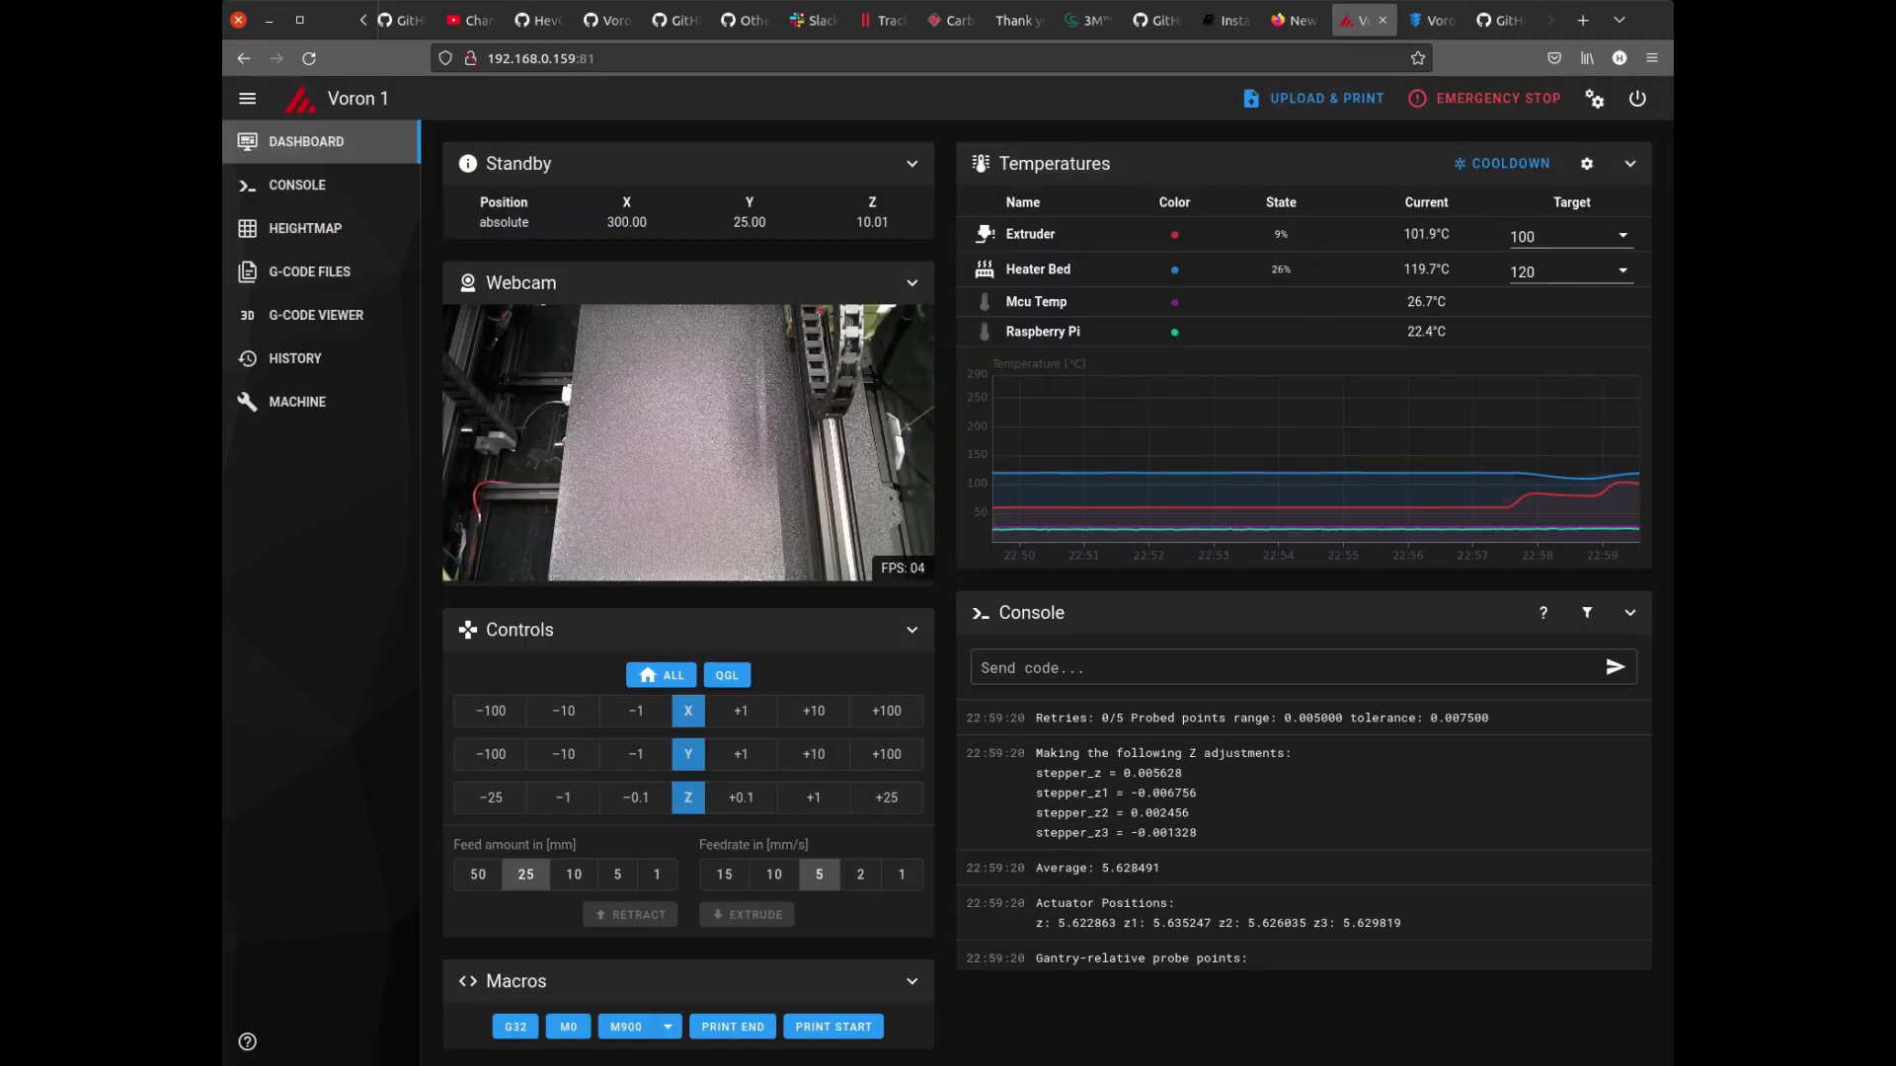
{"action": "key", "text": "ctrl+Page_Down"}
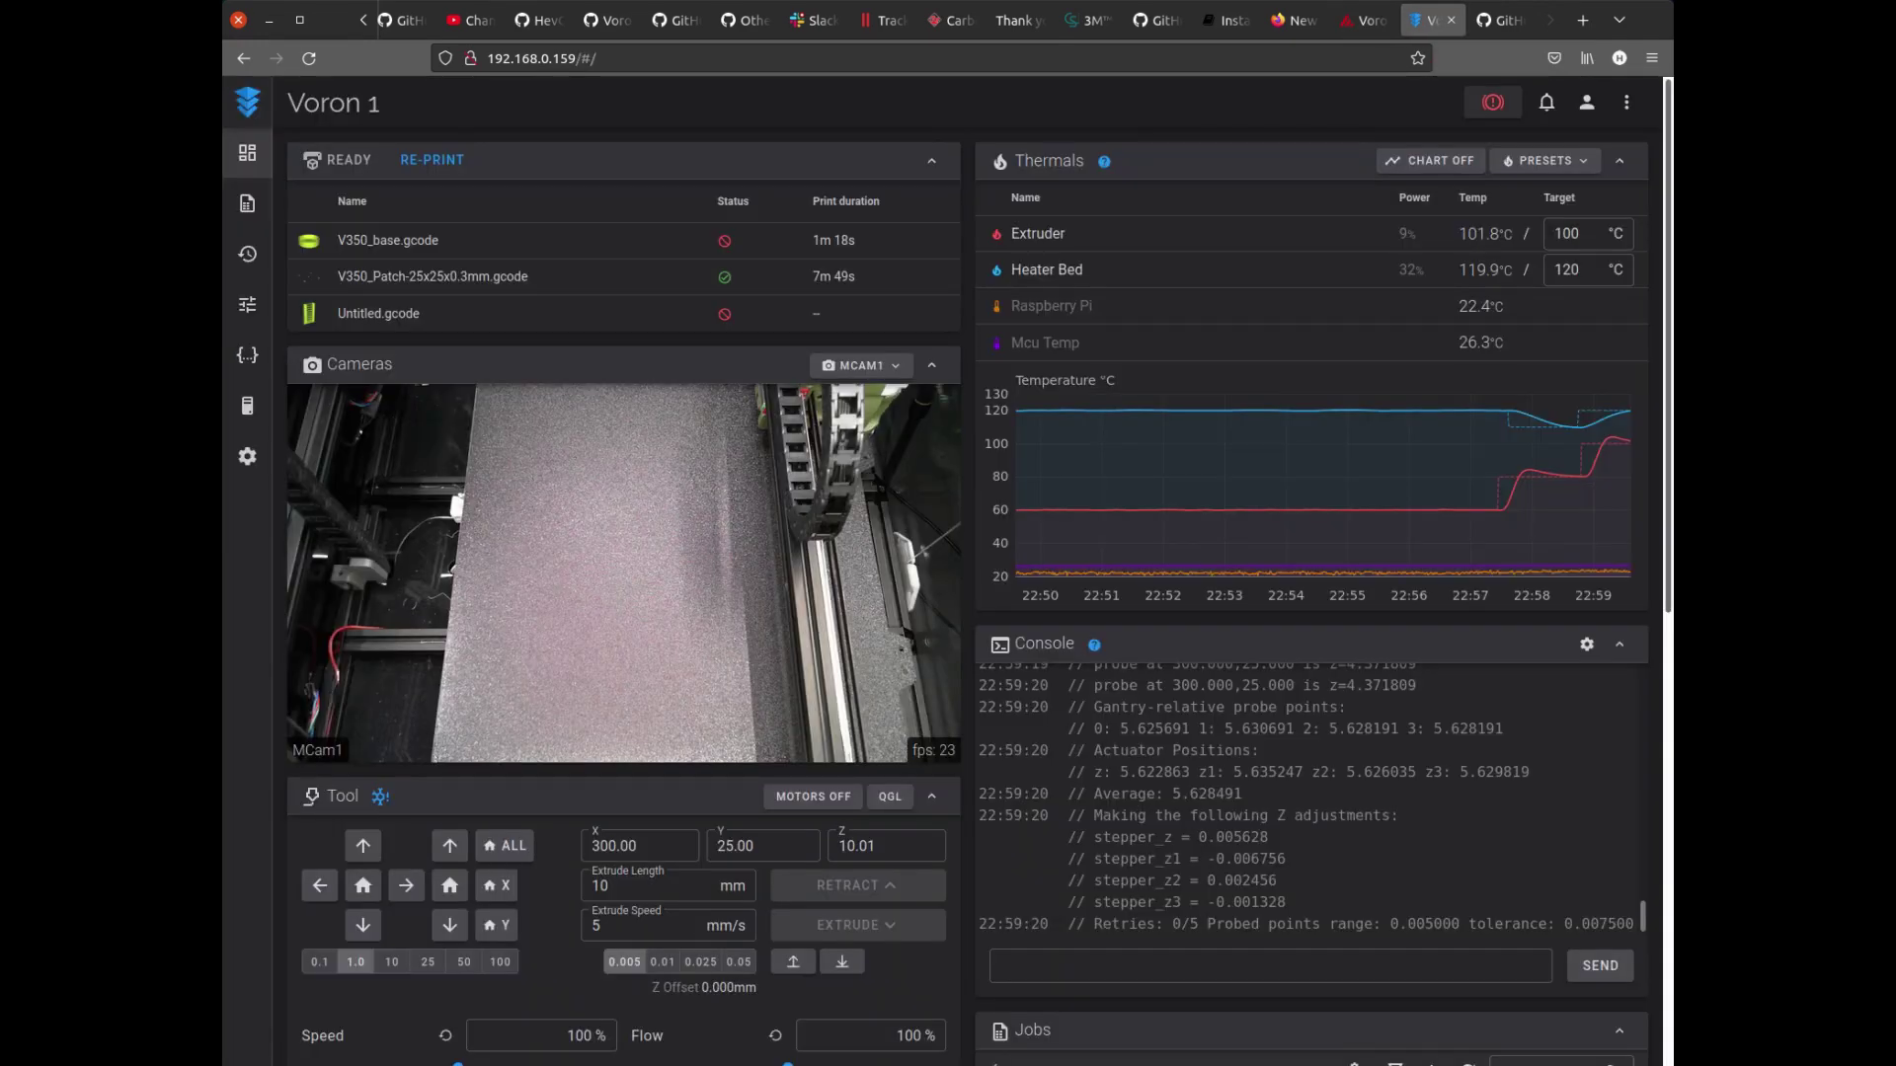
{"action": "key", "text": "ctrl+Page_Up"}
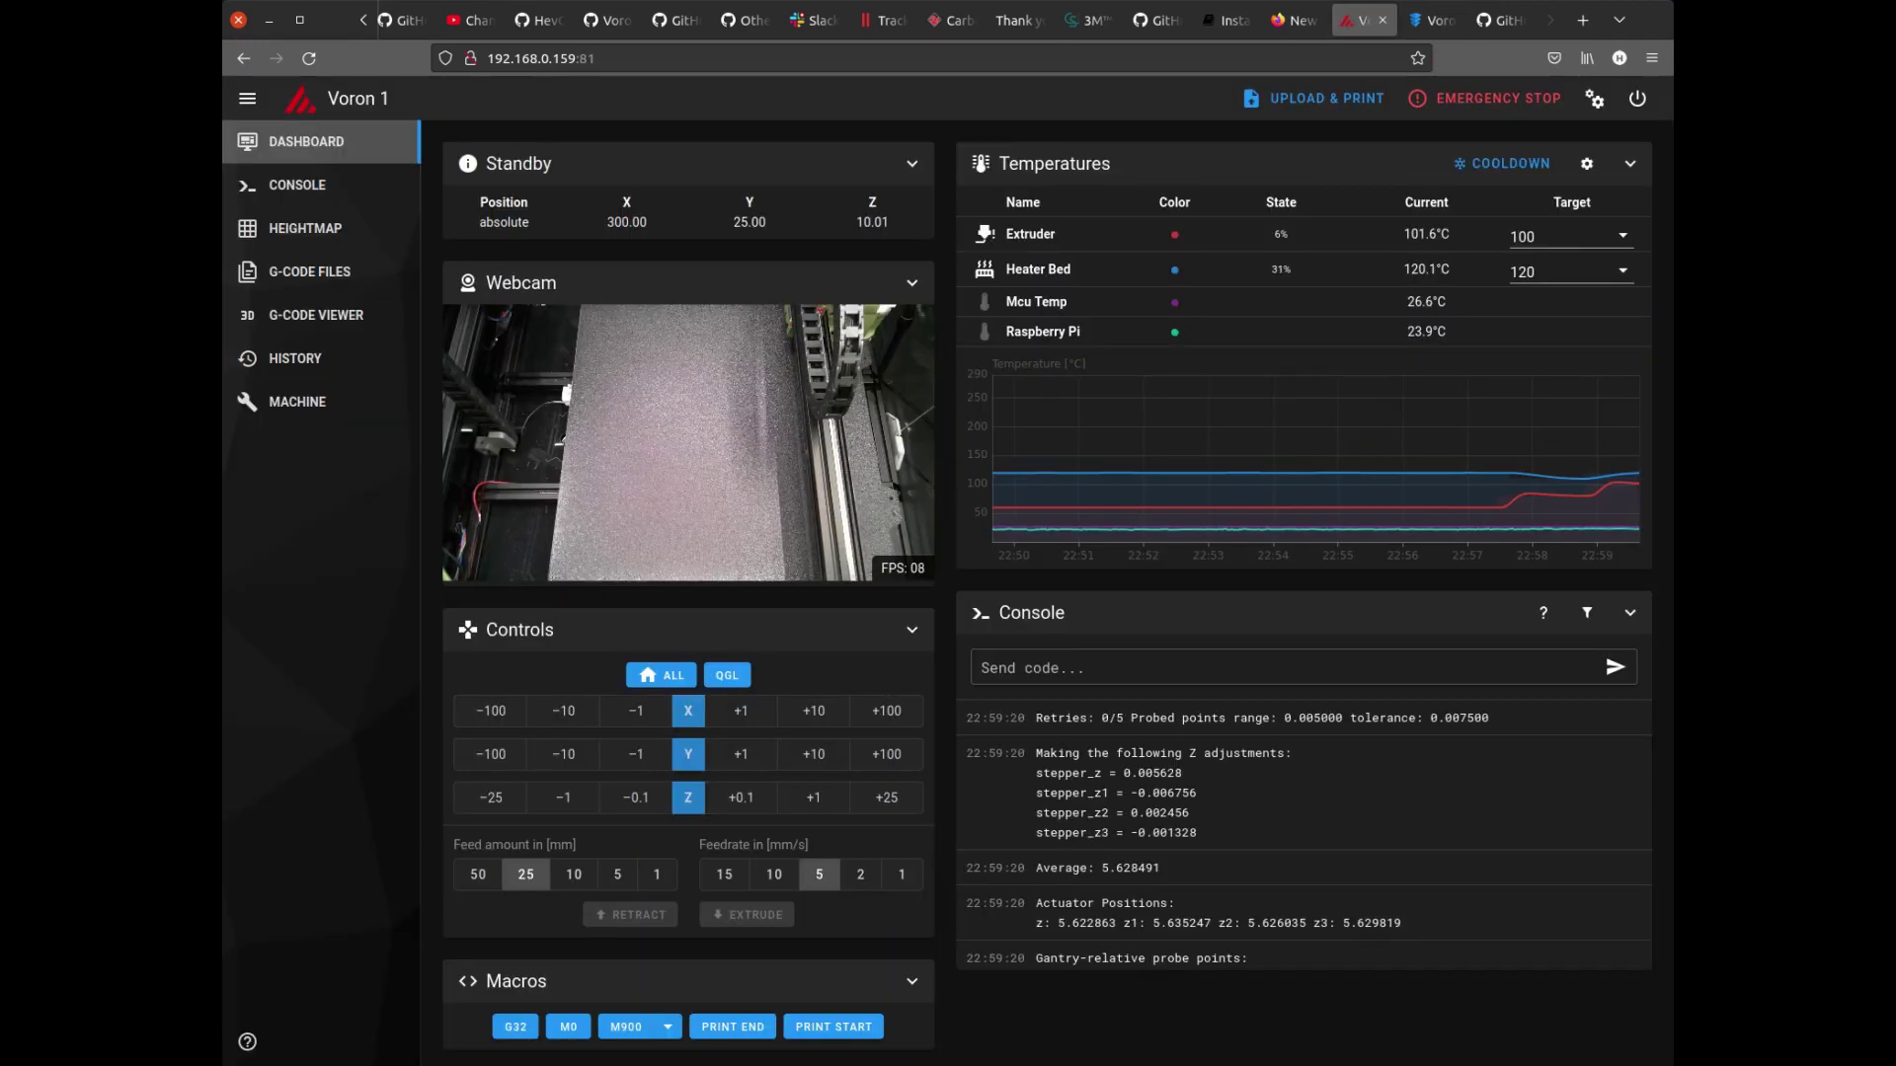
{"action": "key", "text": "ctrl+Page_Down"}
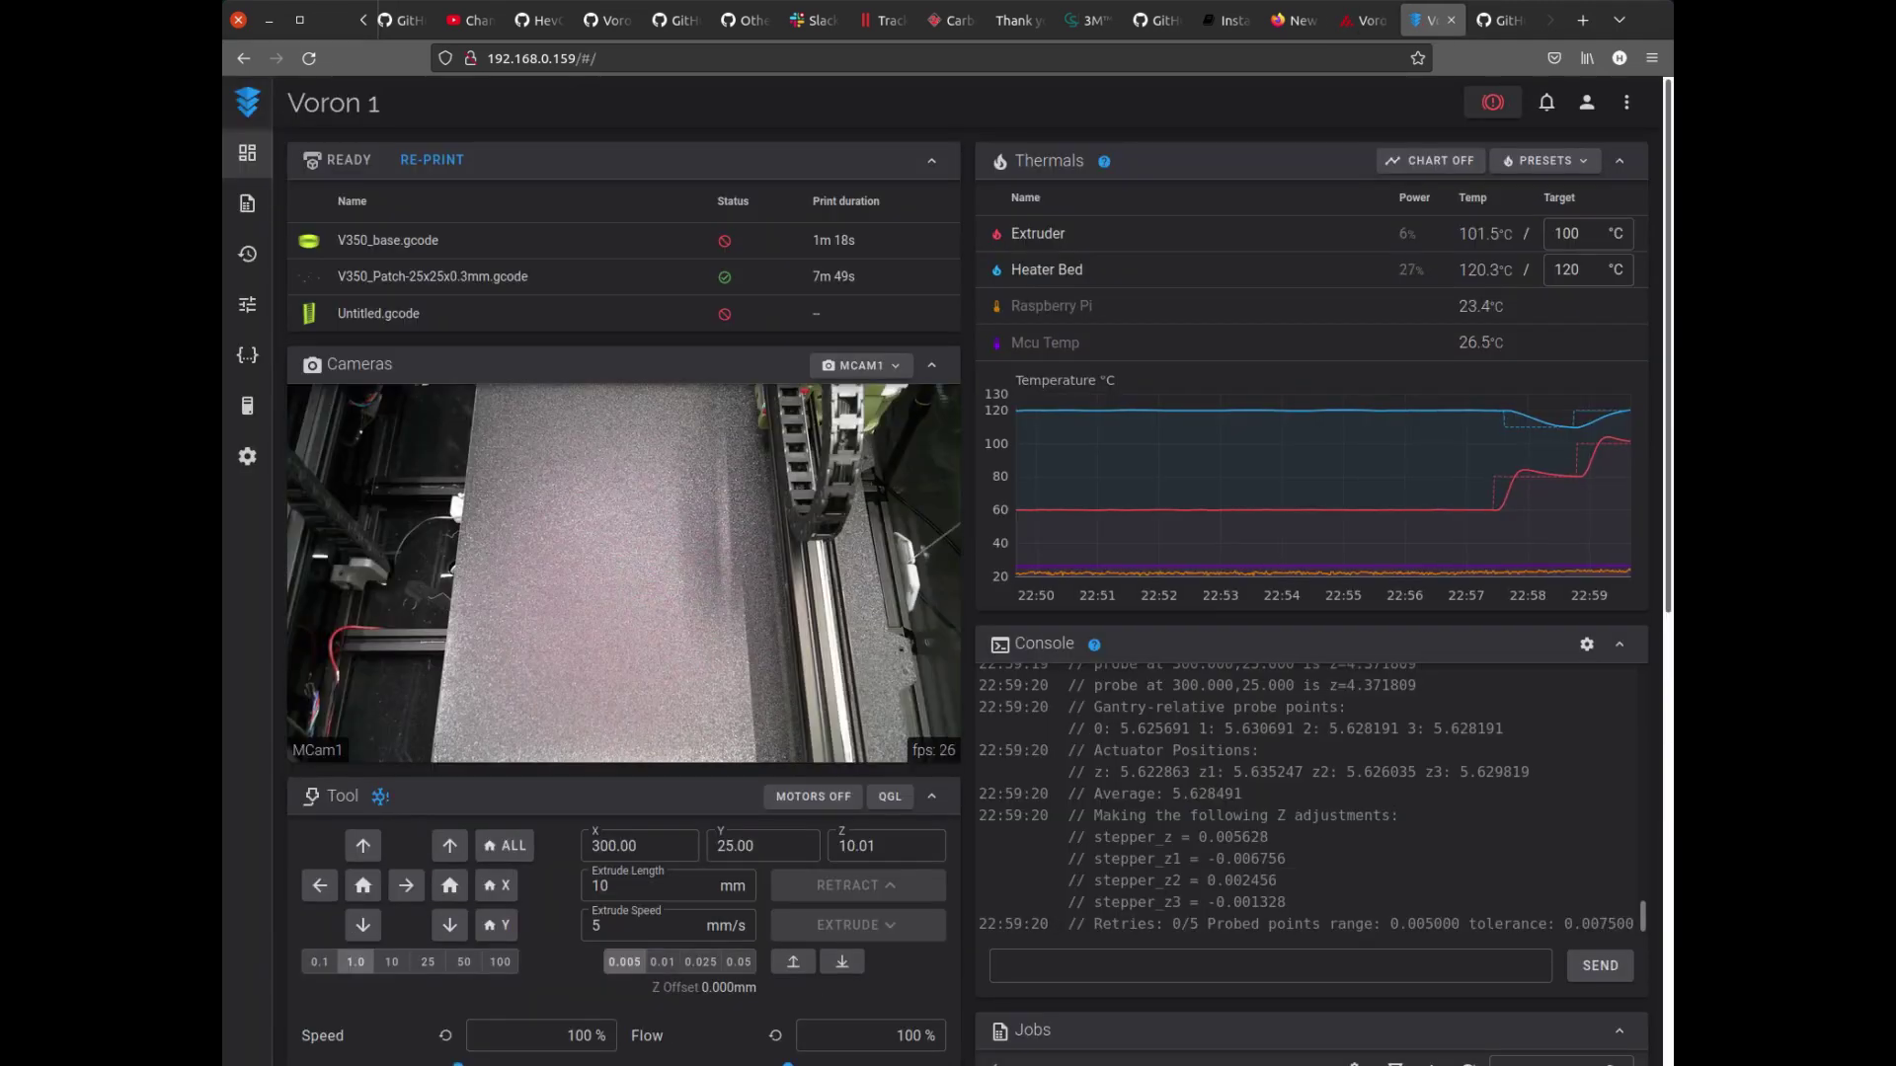
{"action": "key", "text": "ctrl+Page_Up"}
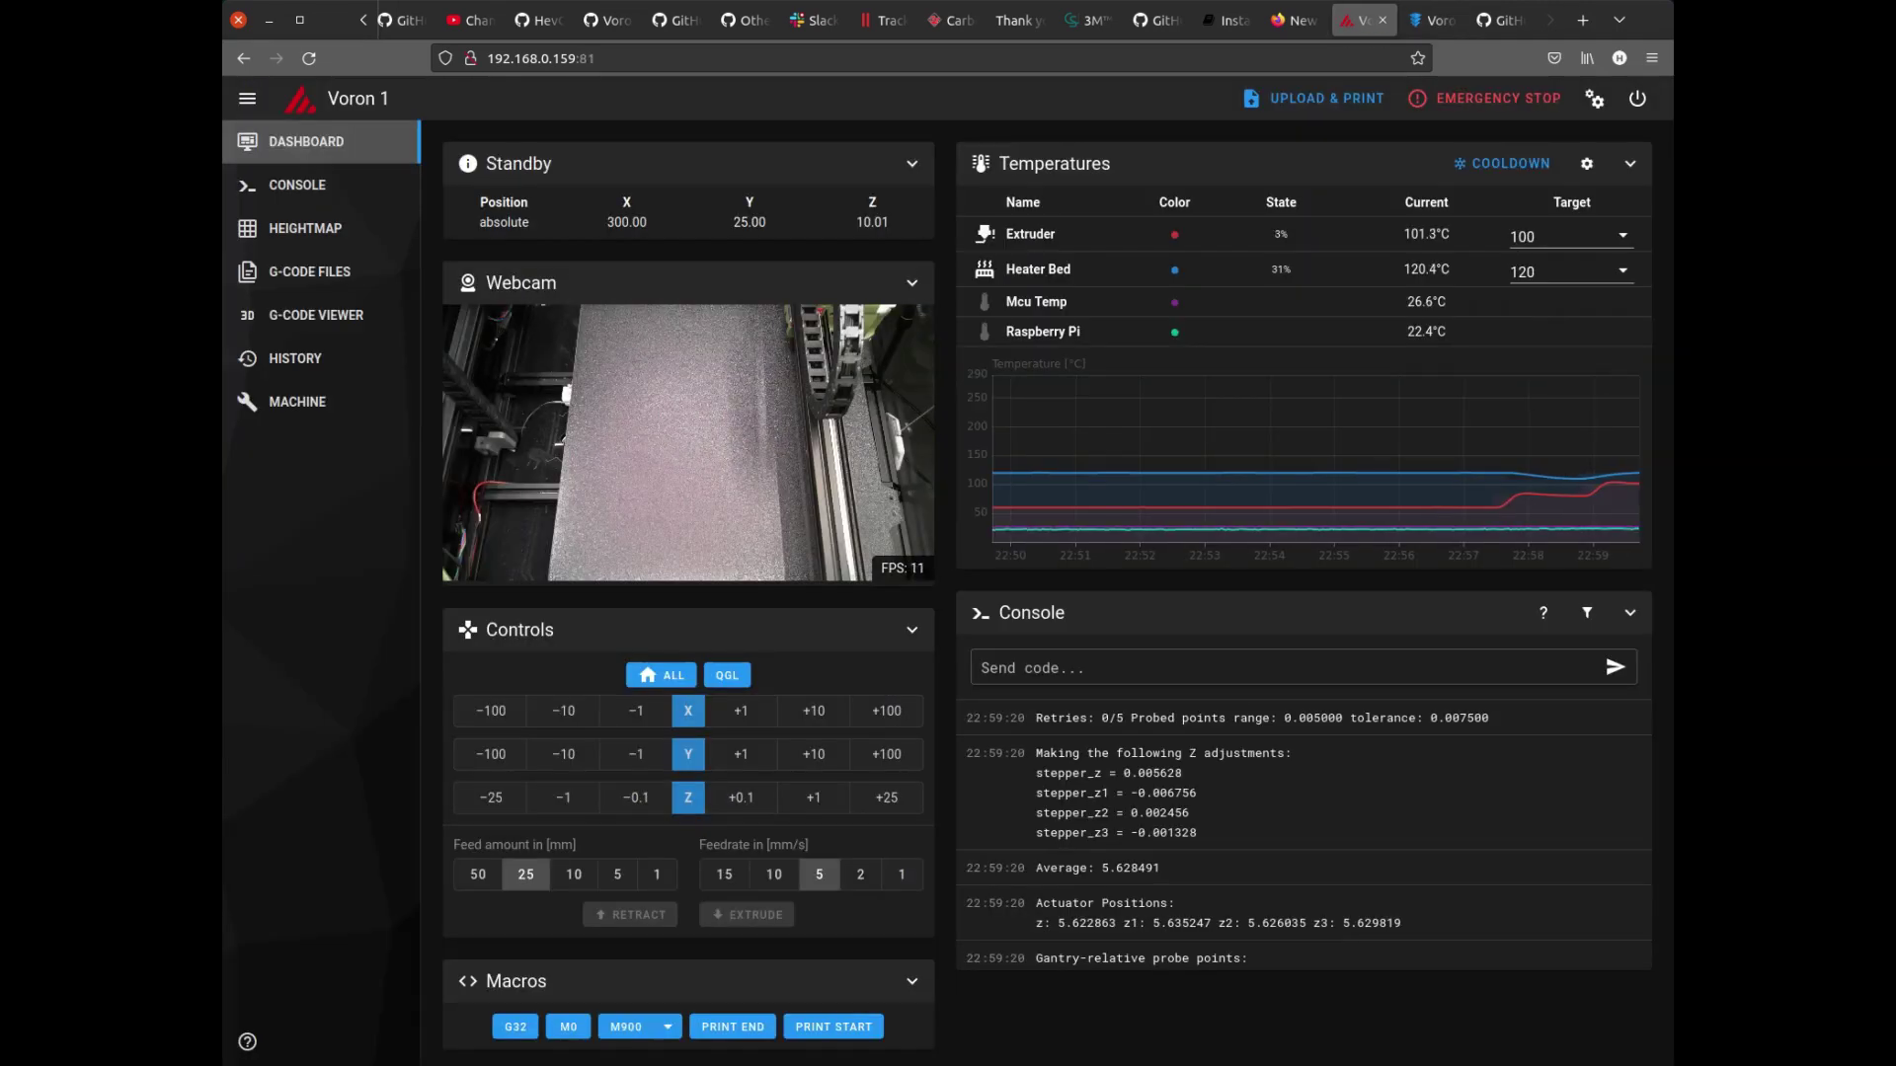
{"action": "key", "text": "ctrl+Page_Down"}
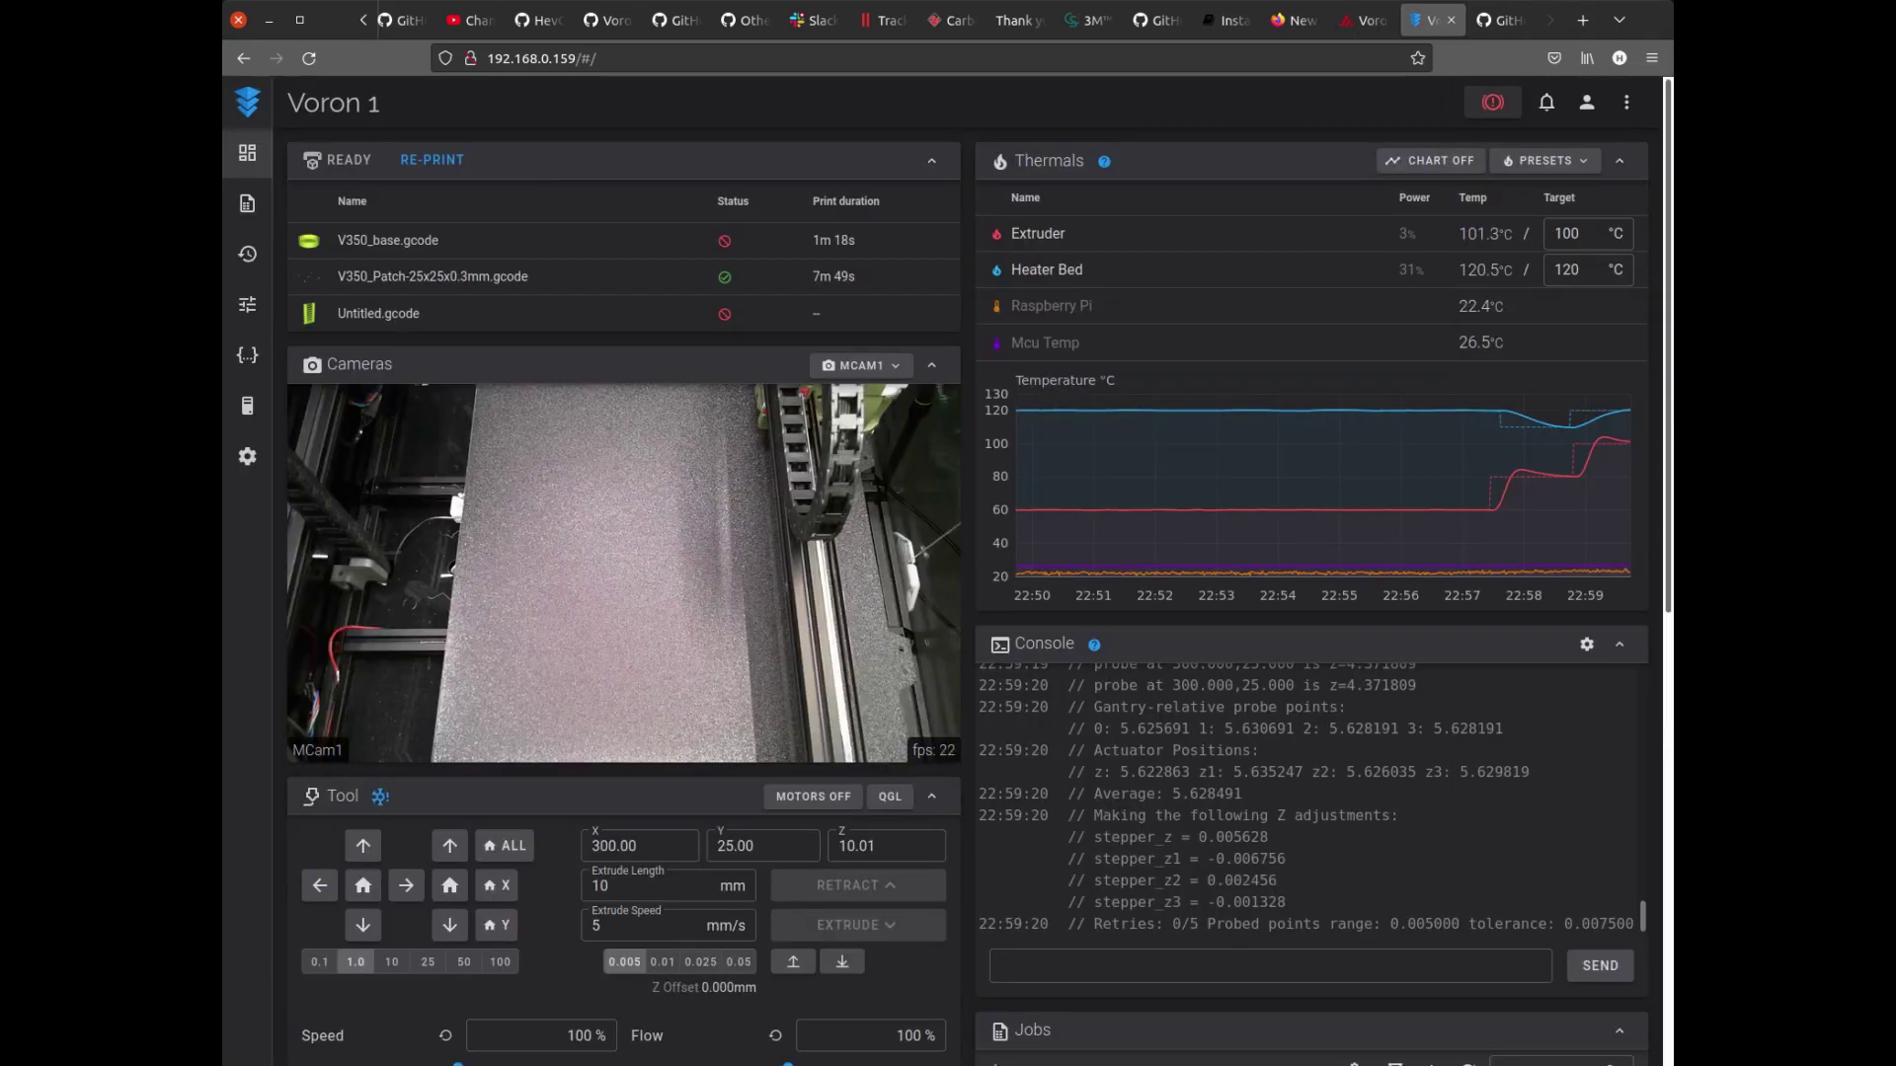
{"action": "key", "text": "ctrl+Page_Up"}
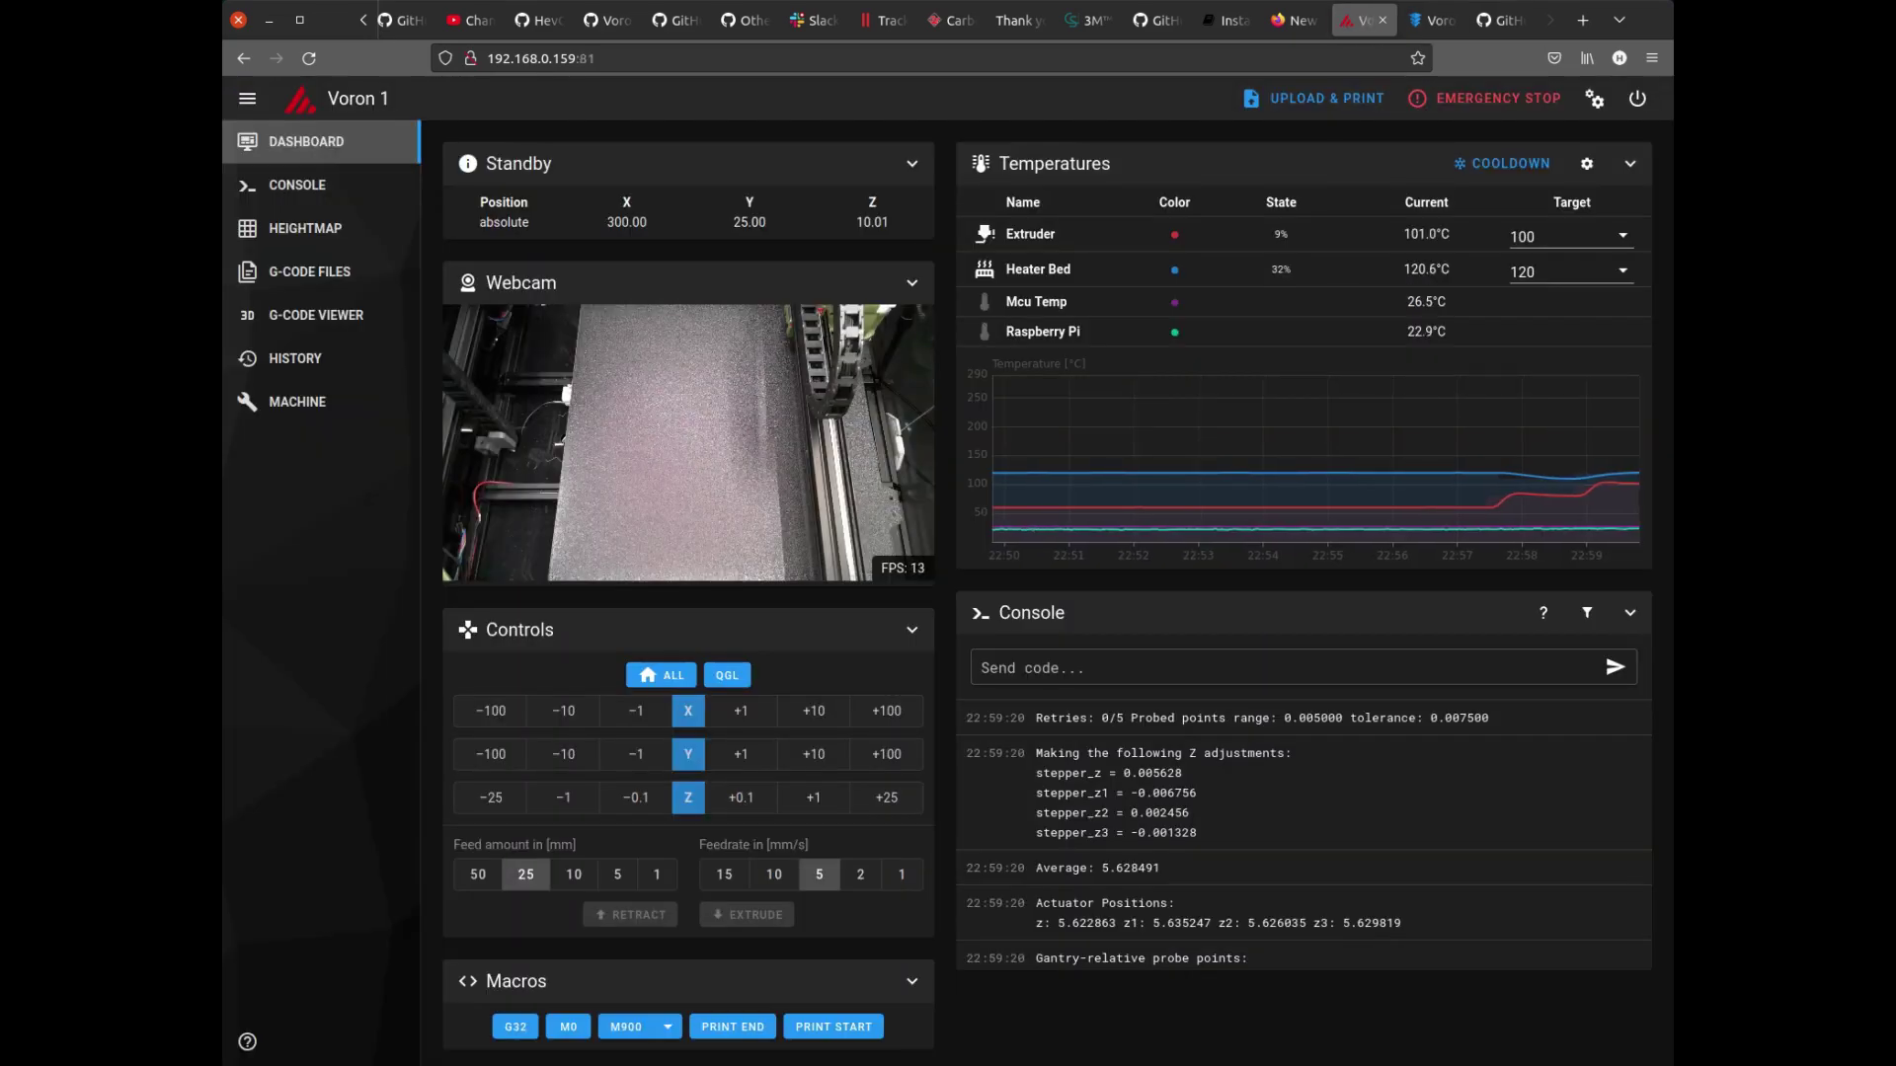
{"action": "key", "text": "ctrl+Page_Down"}
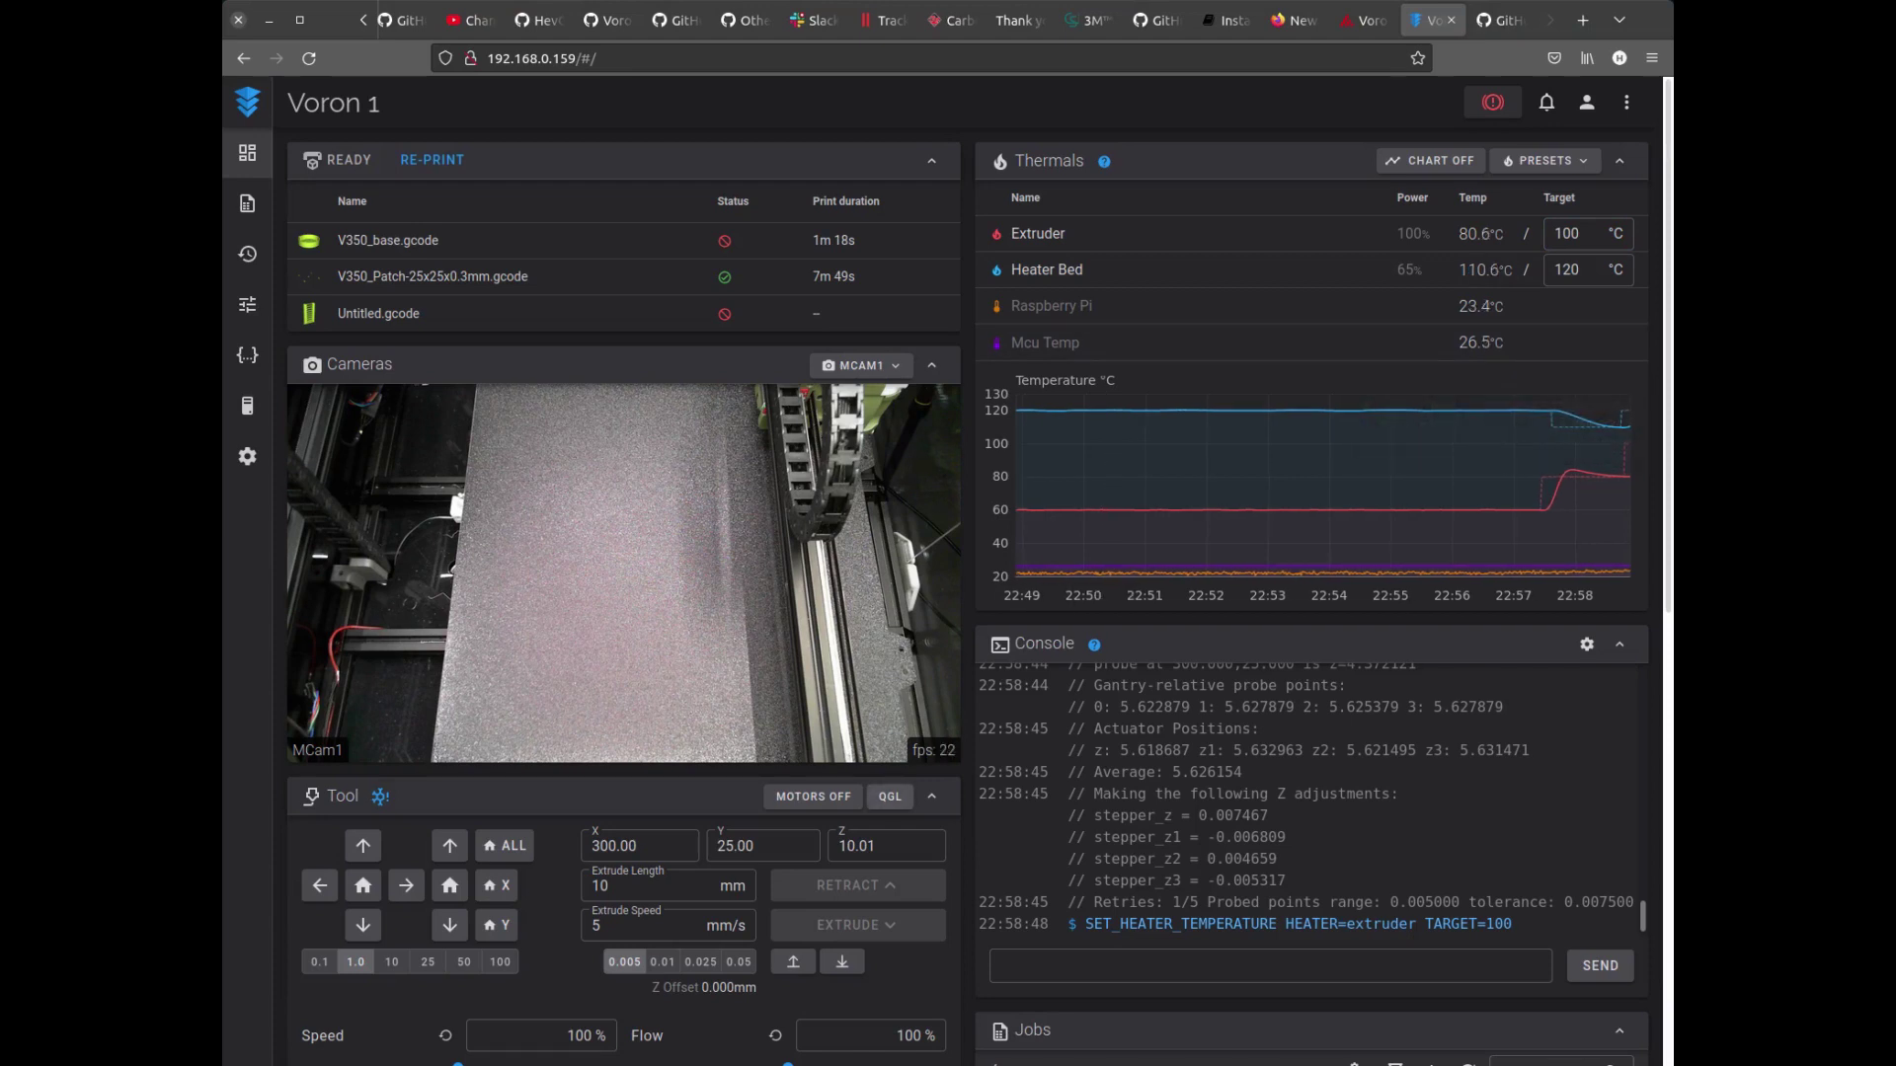
Run quad gantry leveling on Voron 1, watch it in both UIs, then view Setup Guides.
{"action": "left_click", "coordinate": [890, 796]}
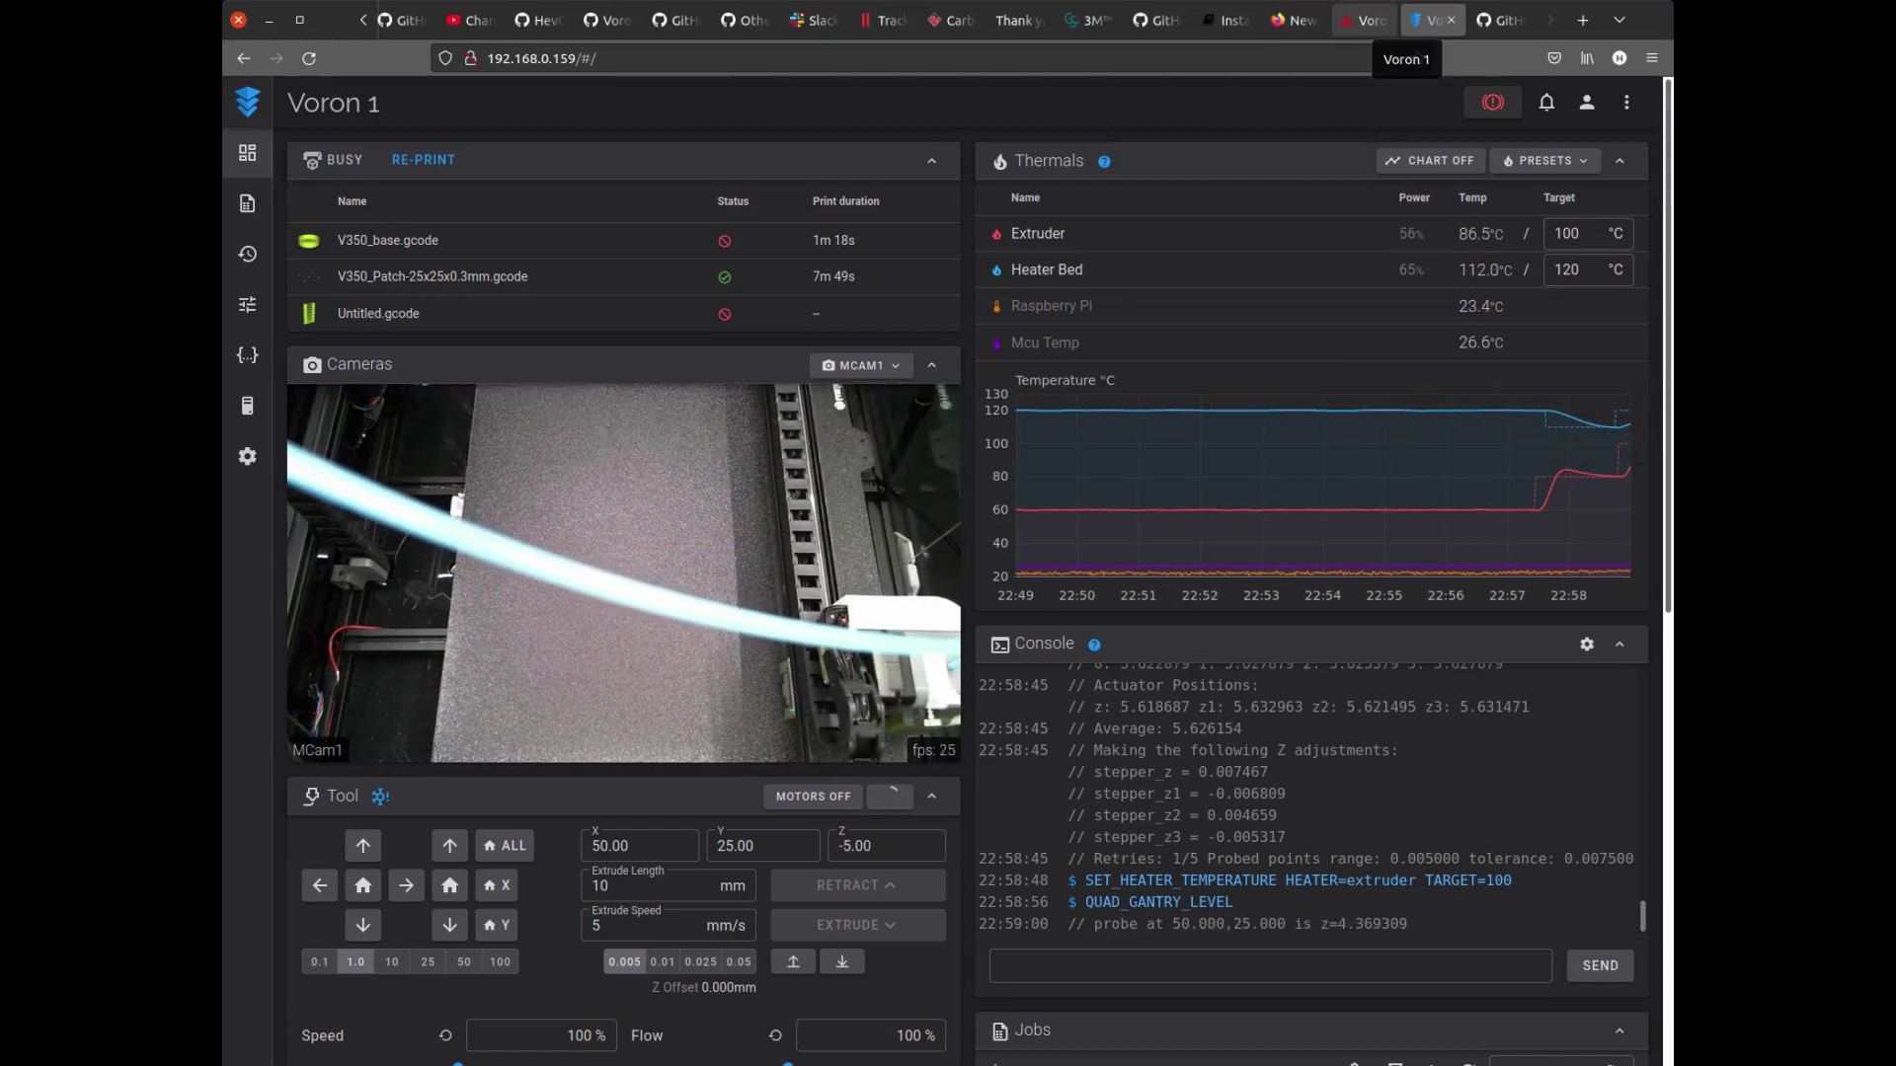
{"action": "left_click", "coordinate": [1367, 20]}
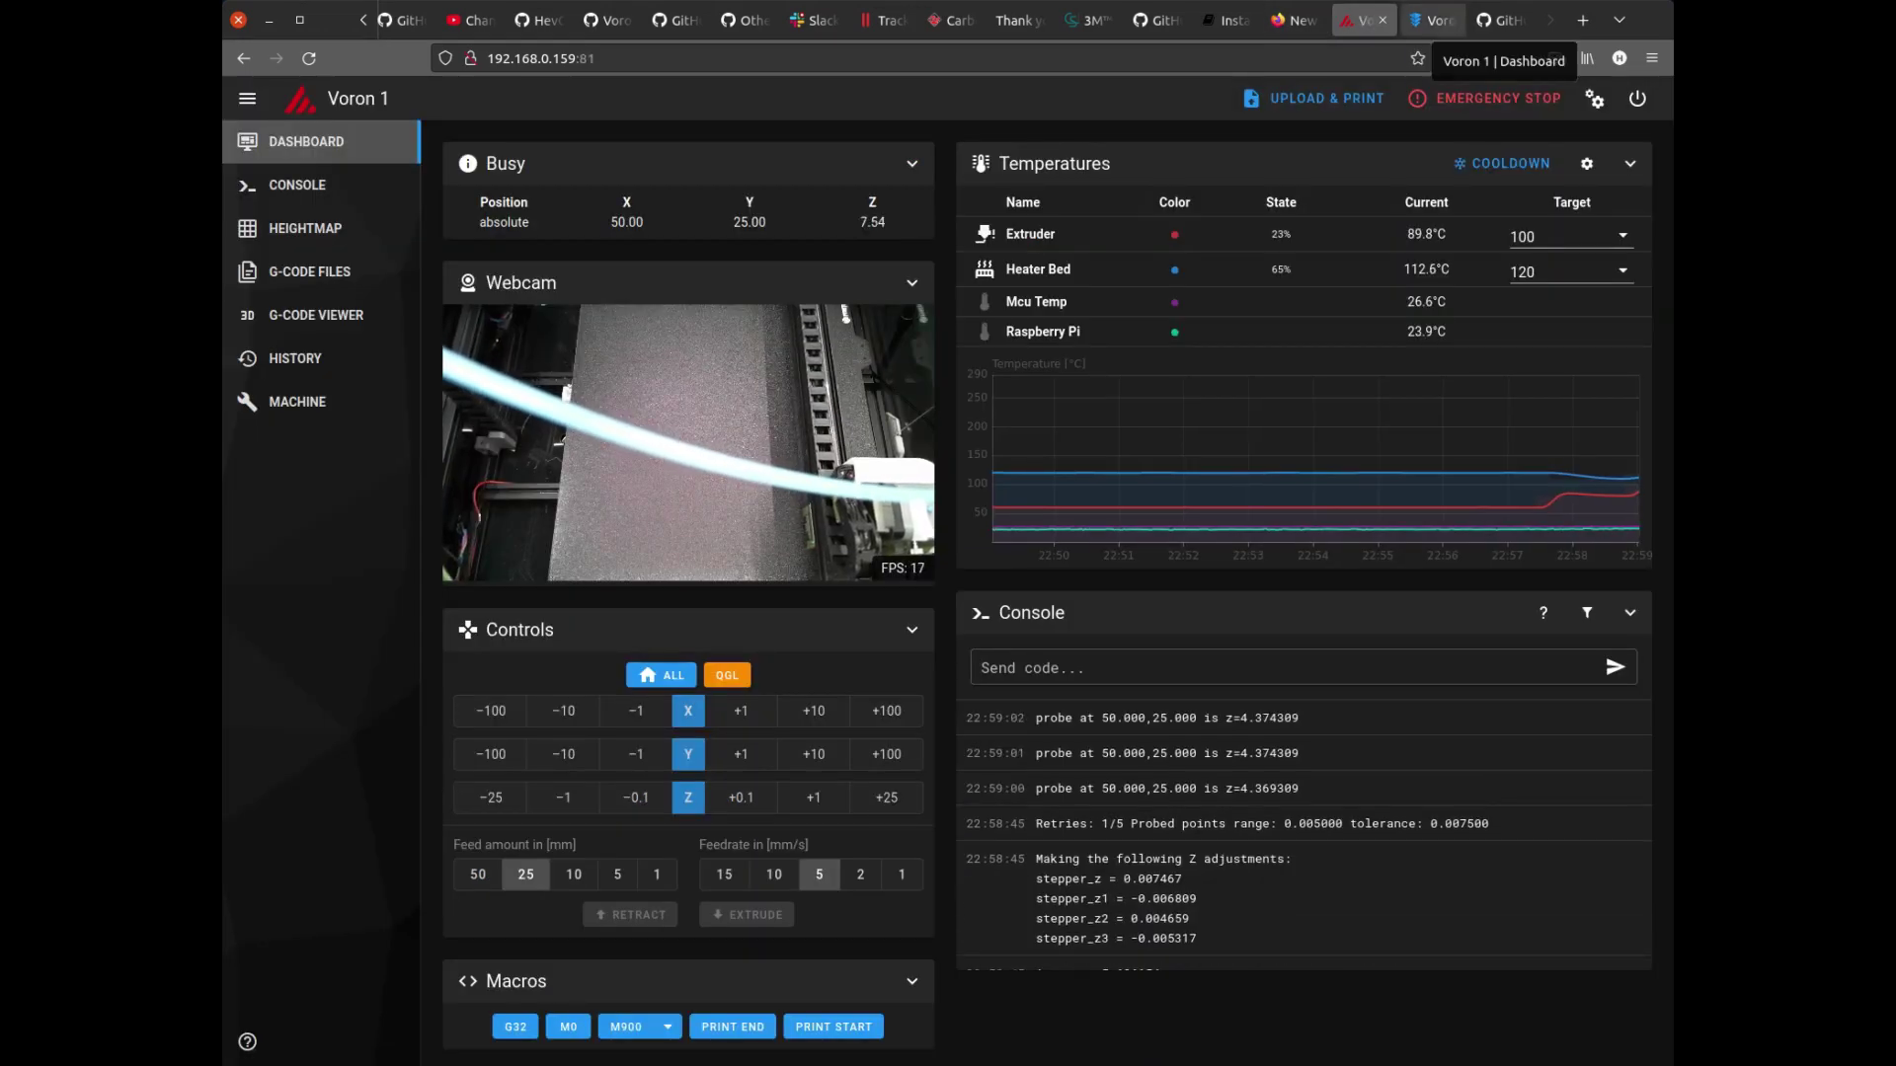
{"action": "left_click", "coordinate": [1432, 19]}
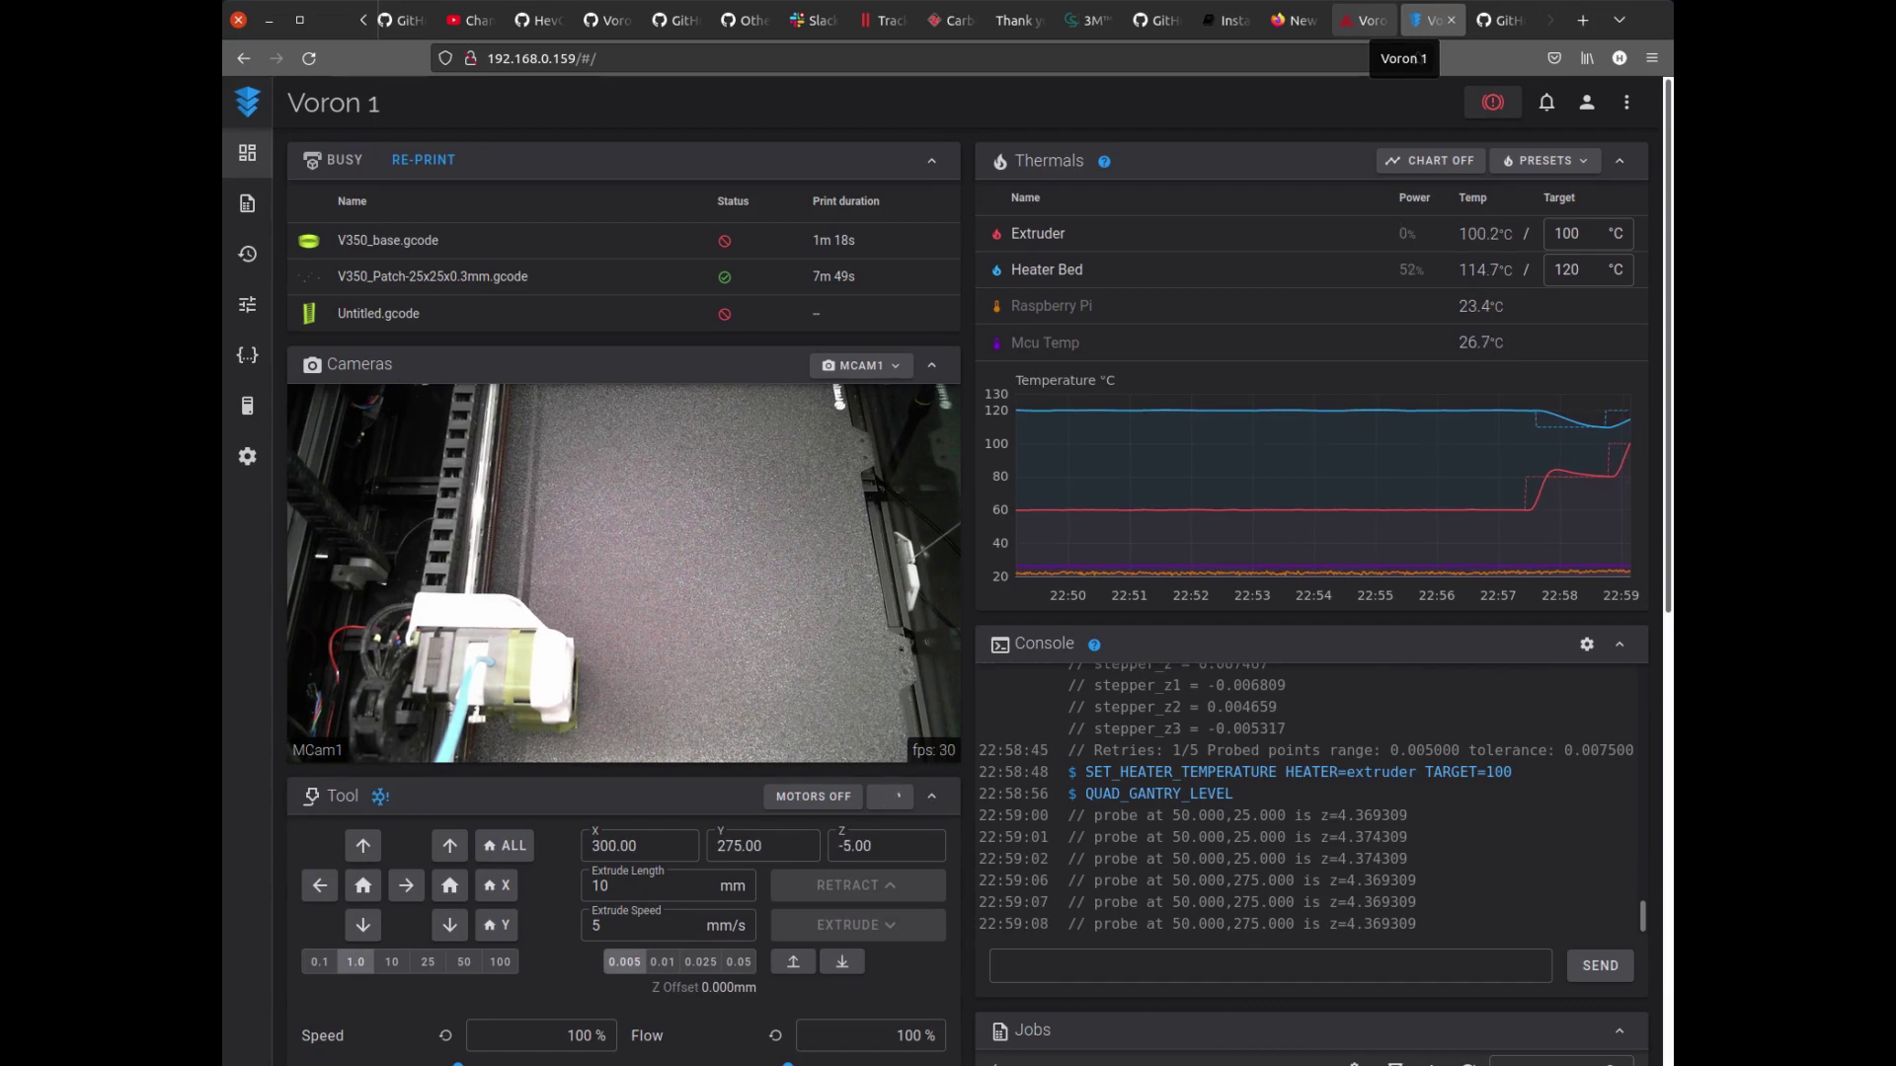
{"action": "left_click", "coordinate": [1367, 20]}
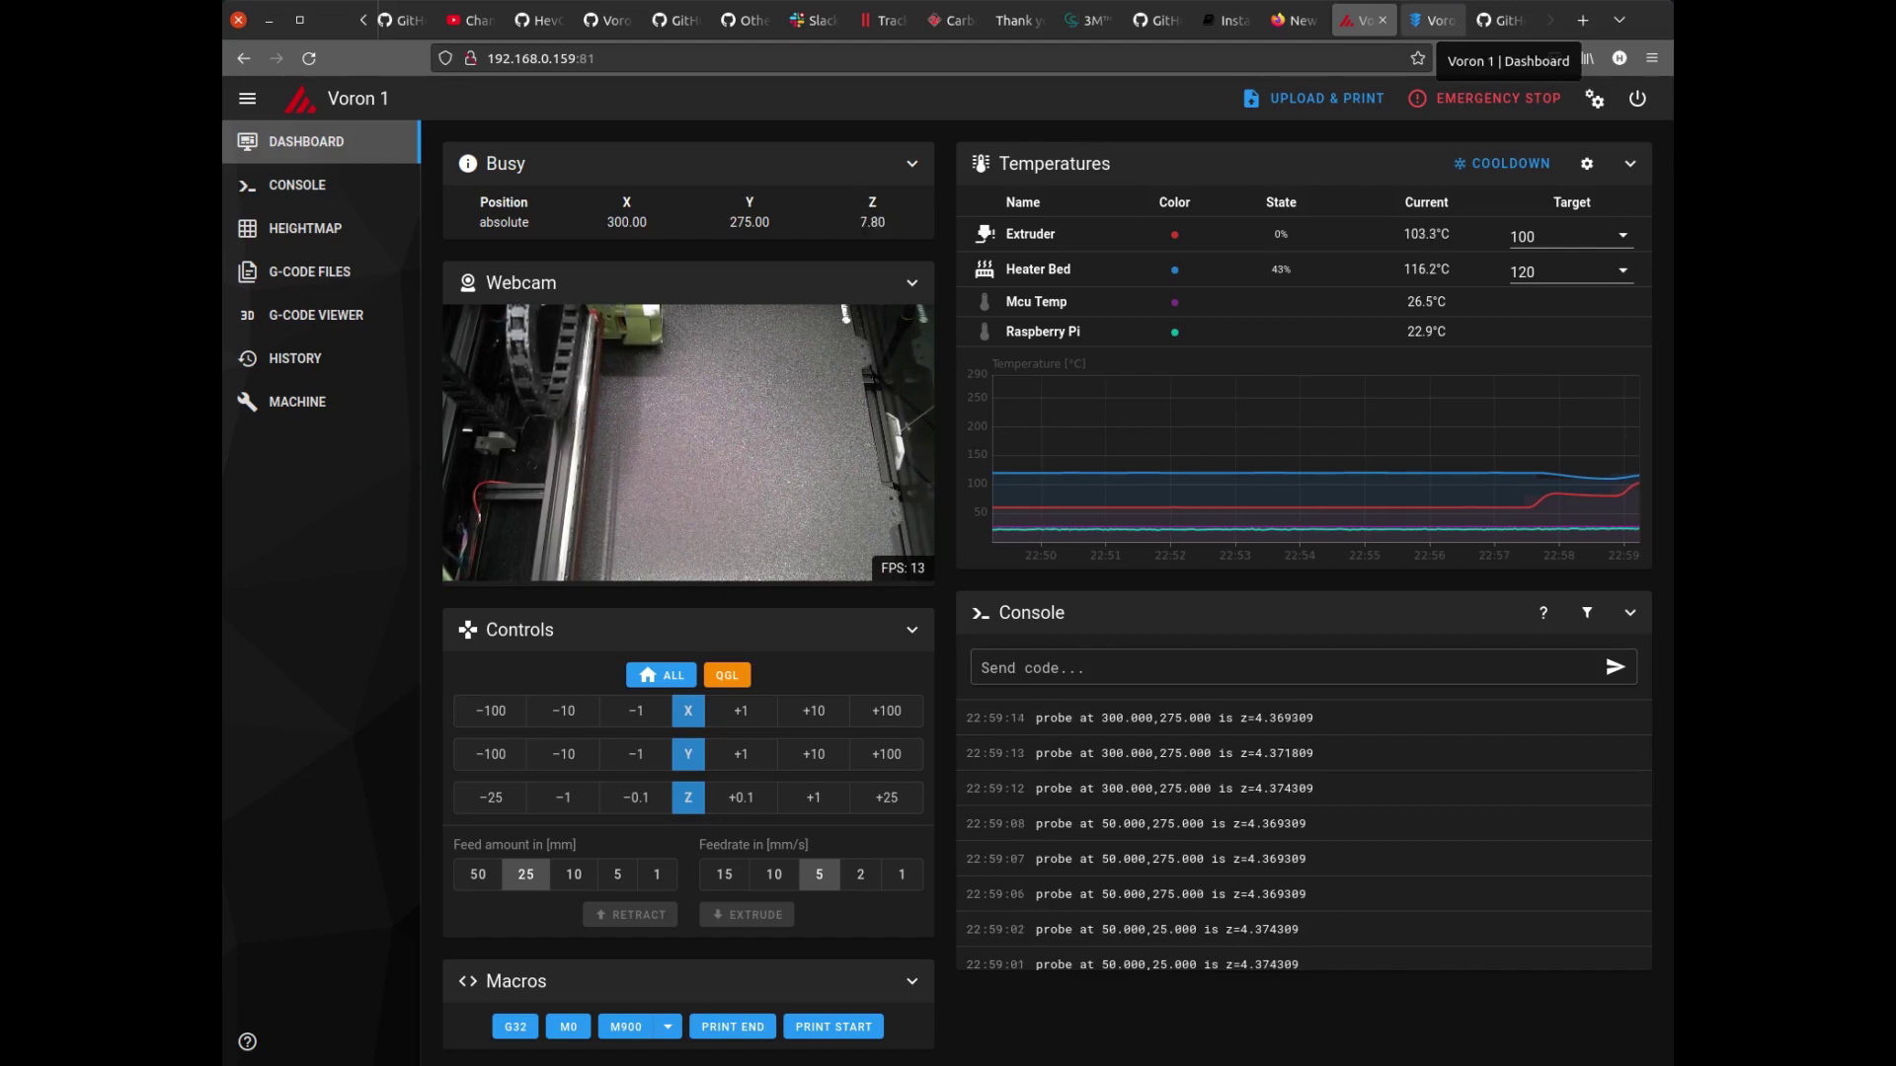
{"action": "left_click", "coordinate": [1431, 20]}
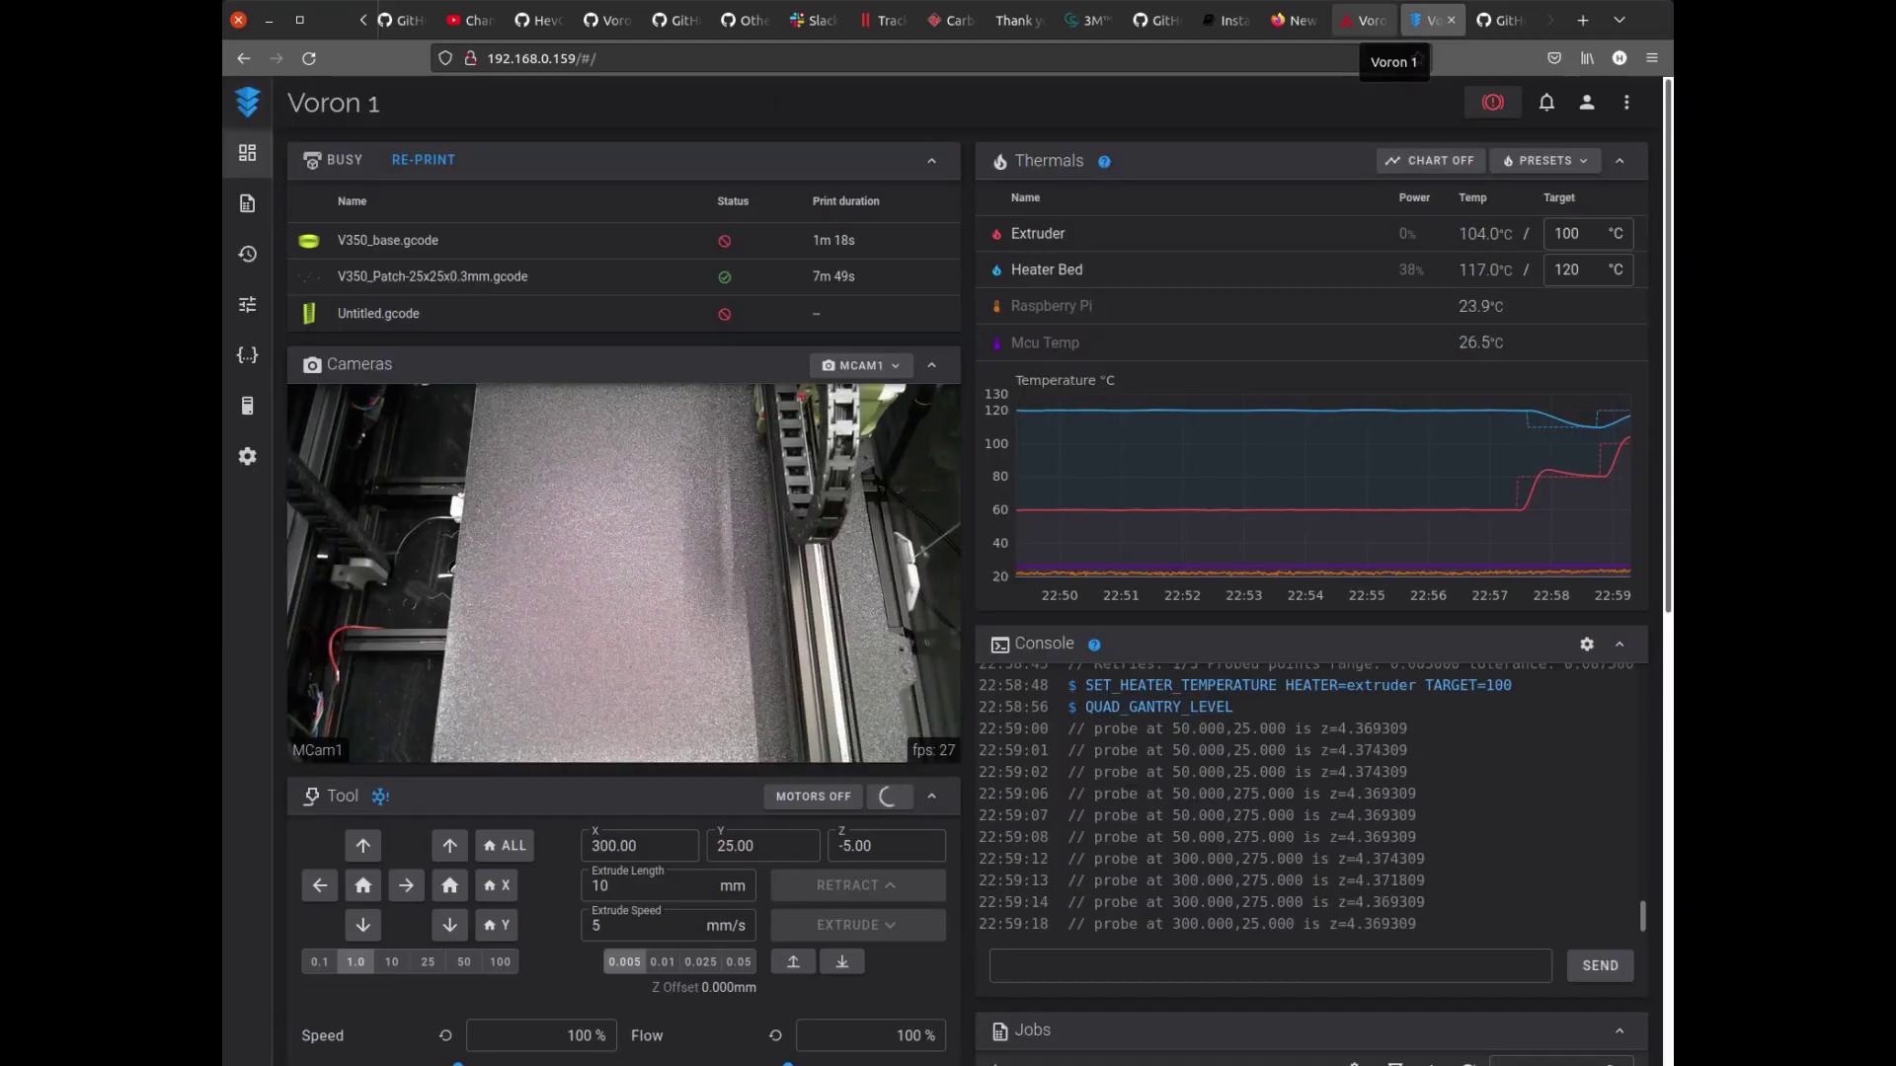
{"action": "left_click", "coordinate": [1364, 19]}
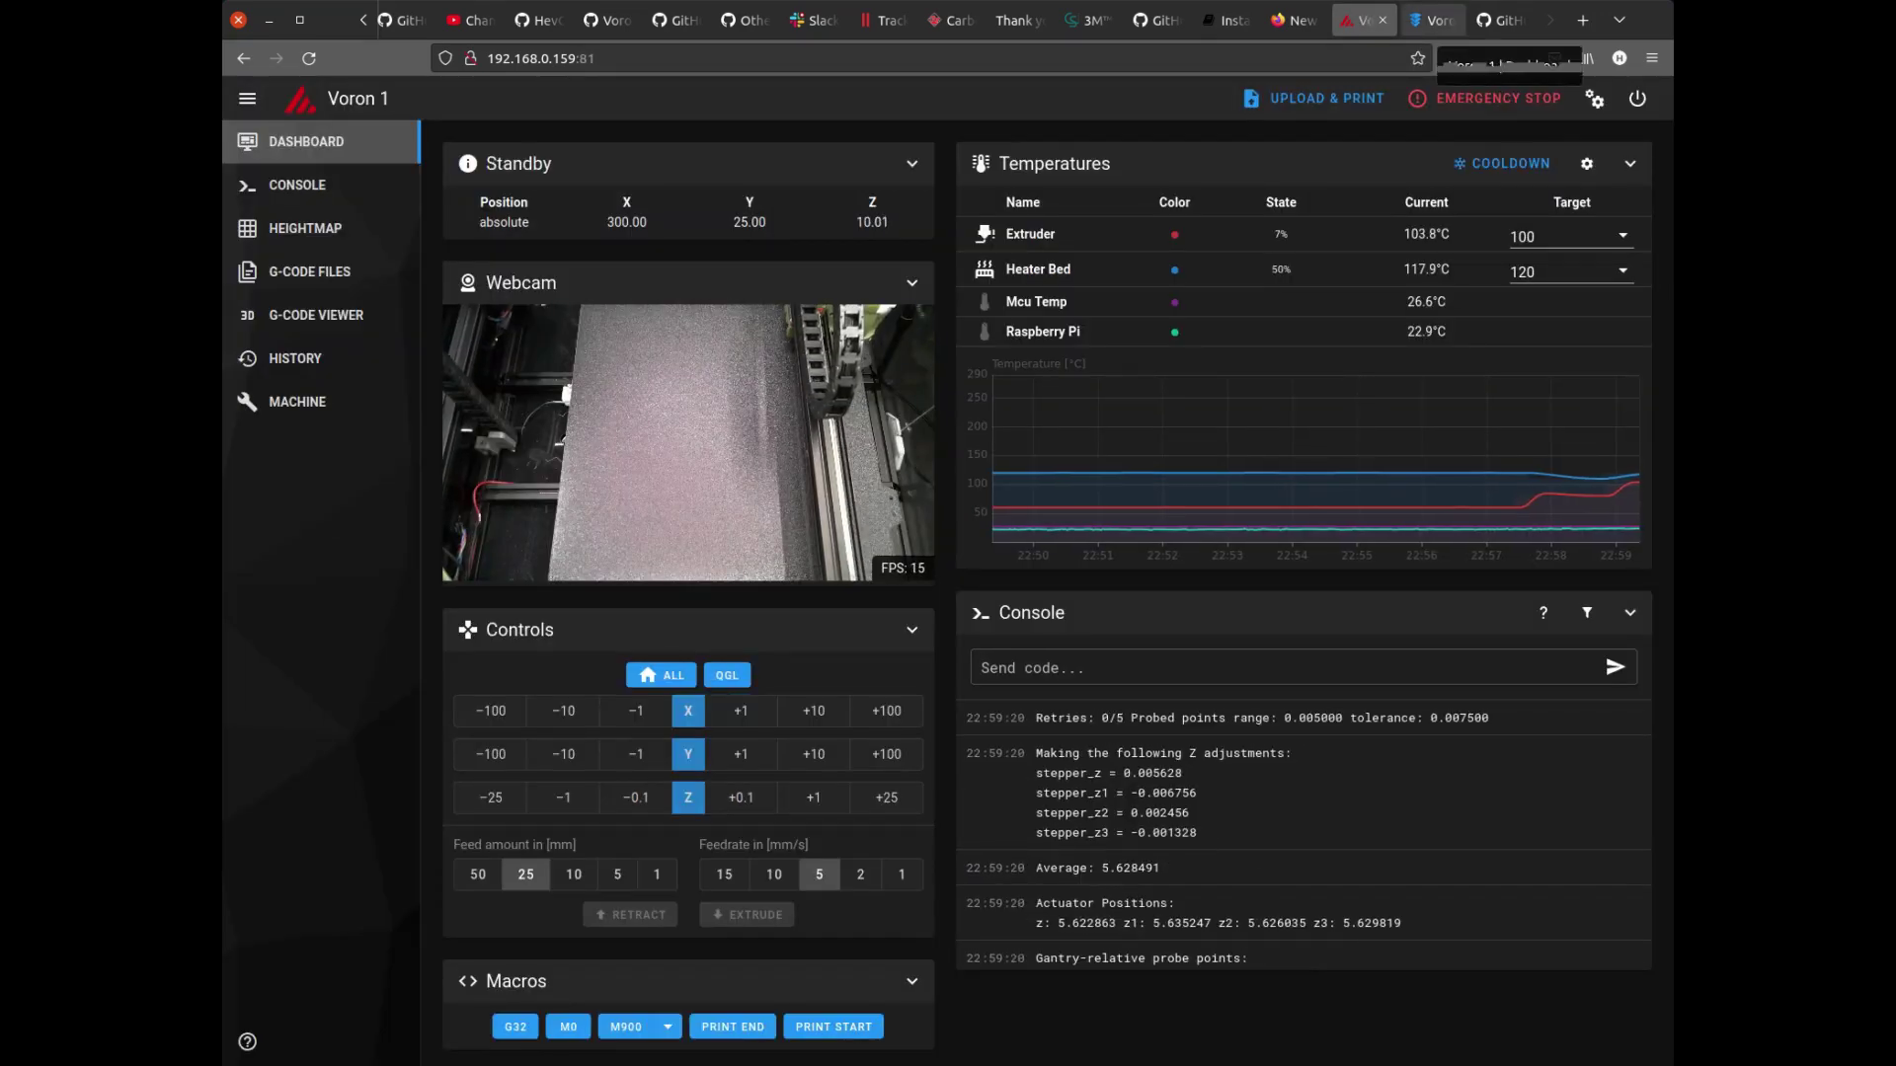
{"action": "left_click", "coordinate": [1501, 20]}
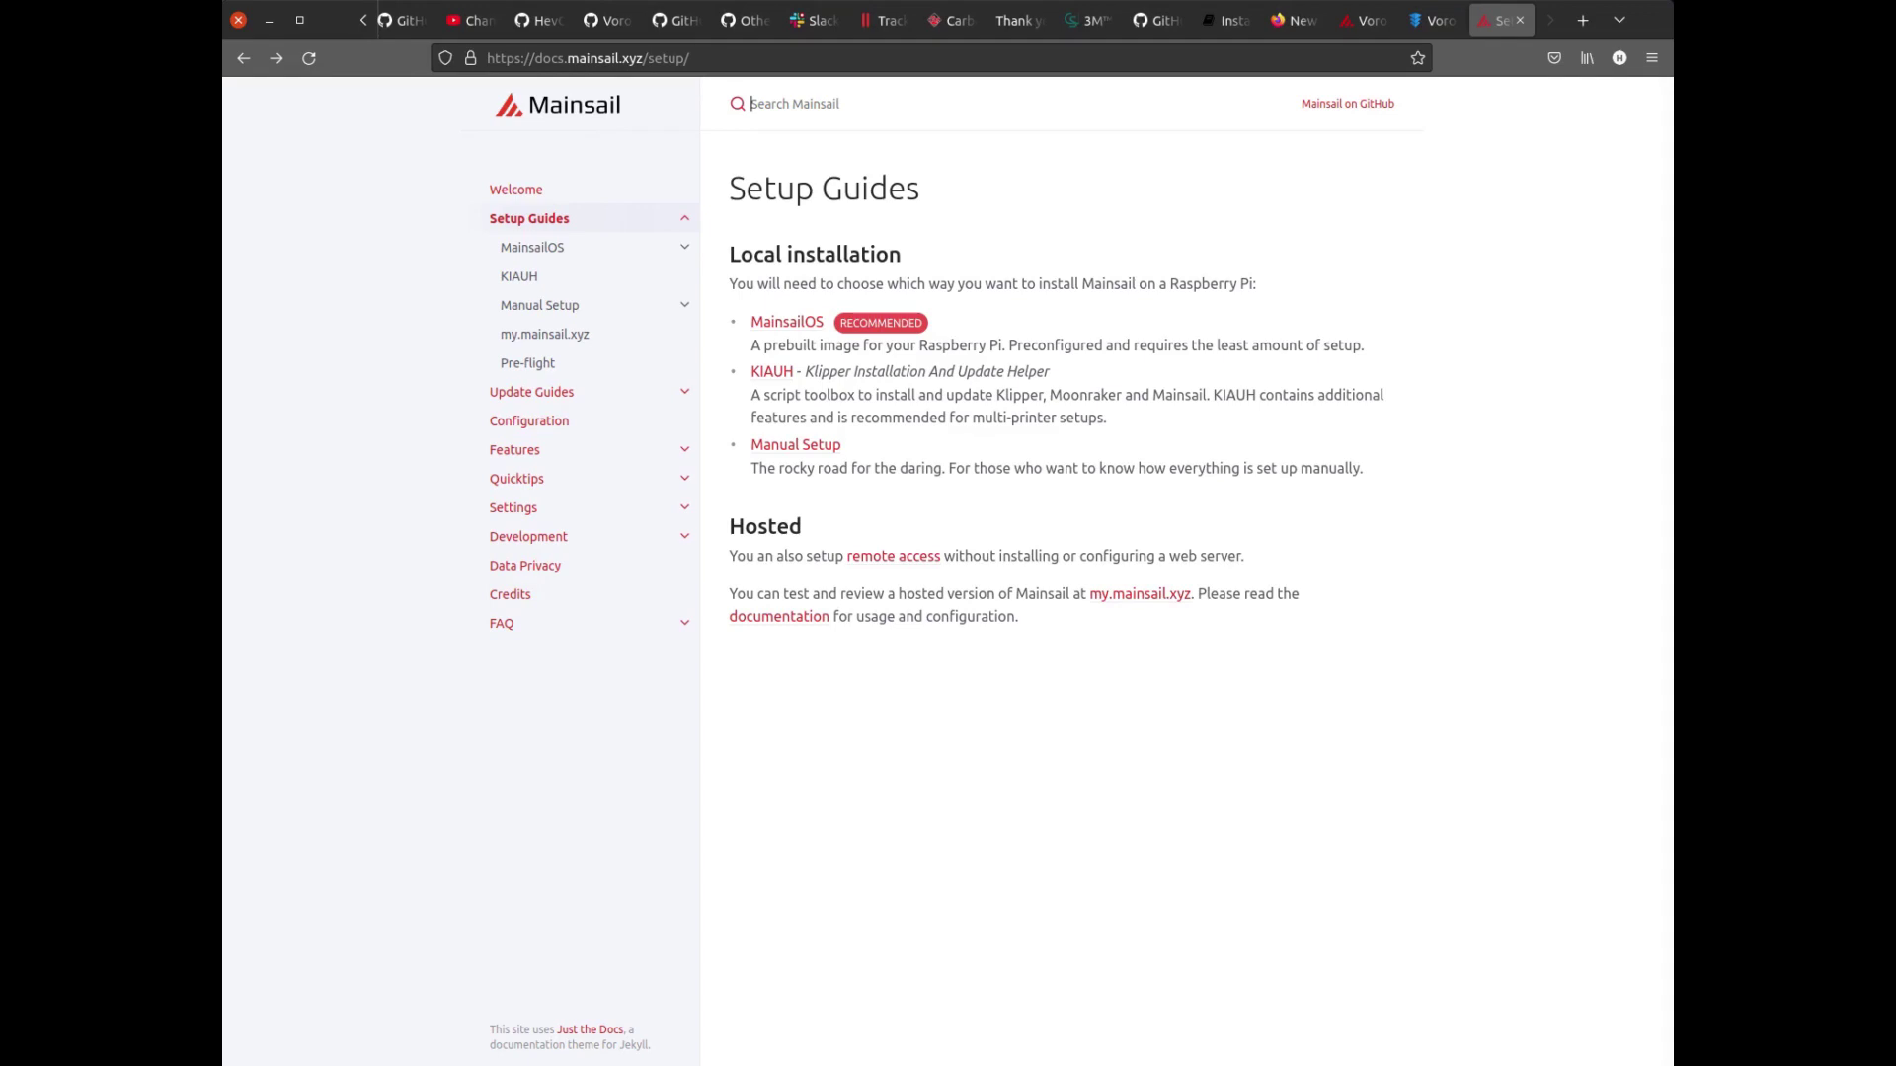
Highlight the MainsailOS and KIAUH install options, then go to the Manual Setup guide.
{"action": "left_click_drag", "start_coordinate": [750, 322], "coordinate": [825, 322]}
{"action": "key", "text": "shift+Right"}
{"action": "key", "text": "shift+Right"}
{"action": "key", "text": "shift+Right"}
{"action": "key", "text": "shift+Right"}
{"action": "key", "text": "shift+Right"}
{"action": "key", "text": "shift+Right"}
{"action": "key", "text": "shift+Right"}
{"action": "key", "text": "shift+Right"}
{"action": "key", "text": "Right"}
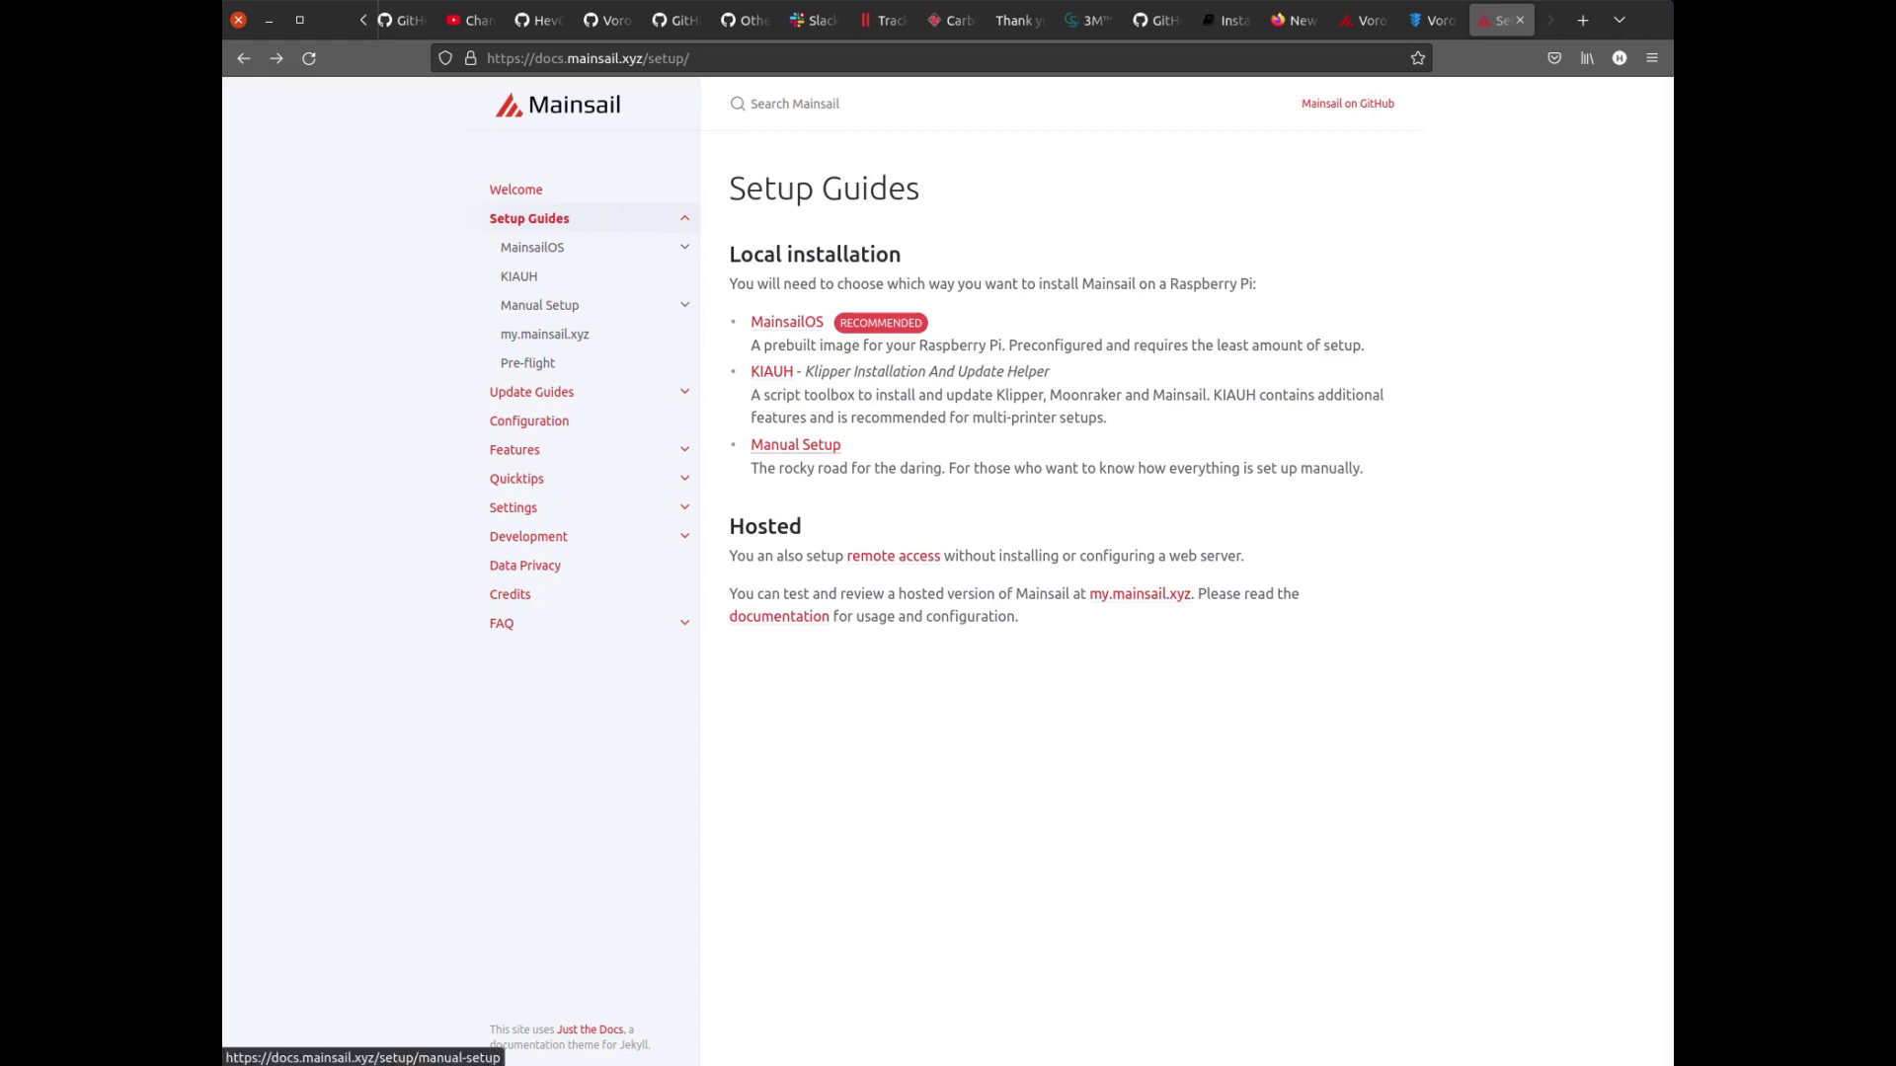
{"action": "left_click", "coordinate": [794, 445]}
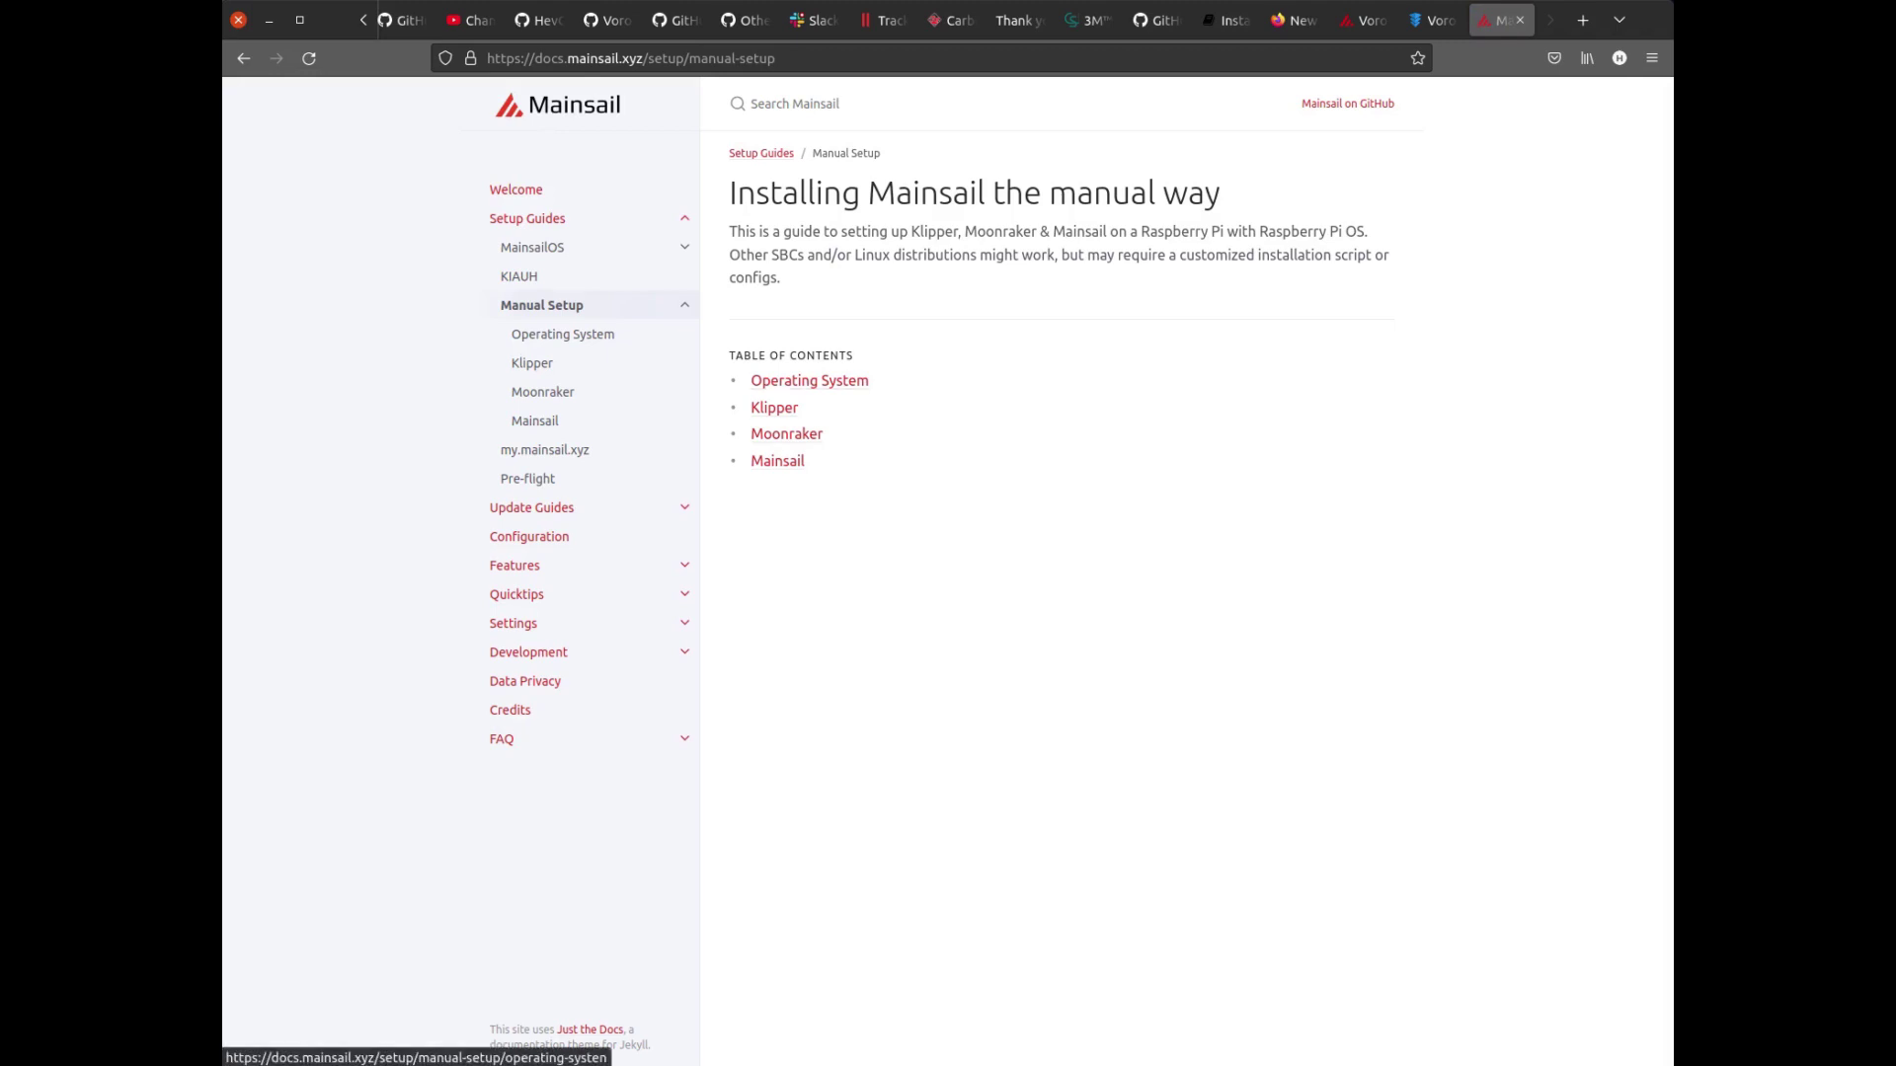
Open the manual guide's Mainsail section, highlight sudo apt install nginx, and read through the nginx instructions.
{"action": "left_click", "coordinate": [777, 461]}
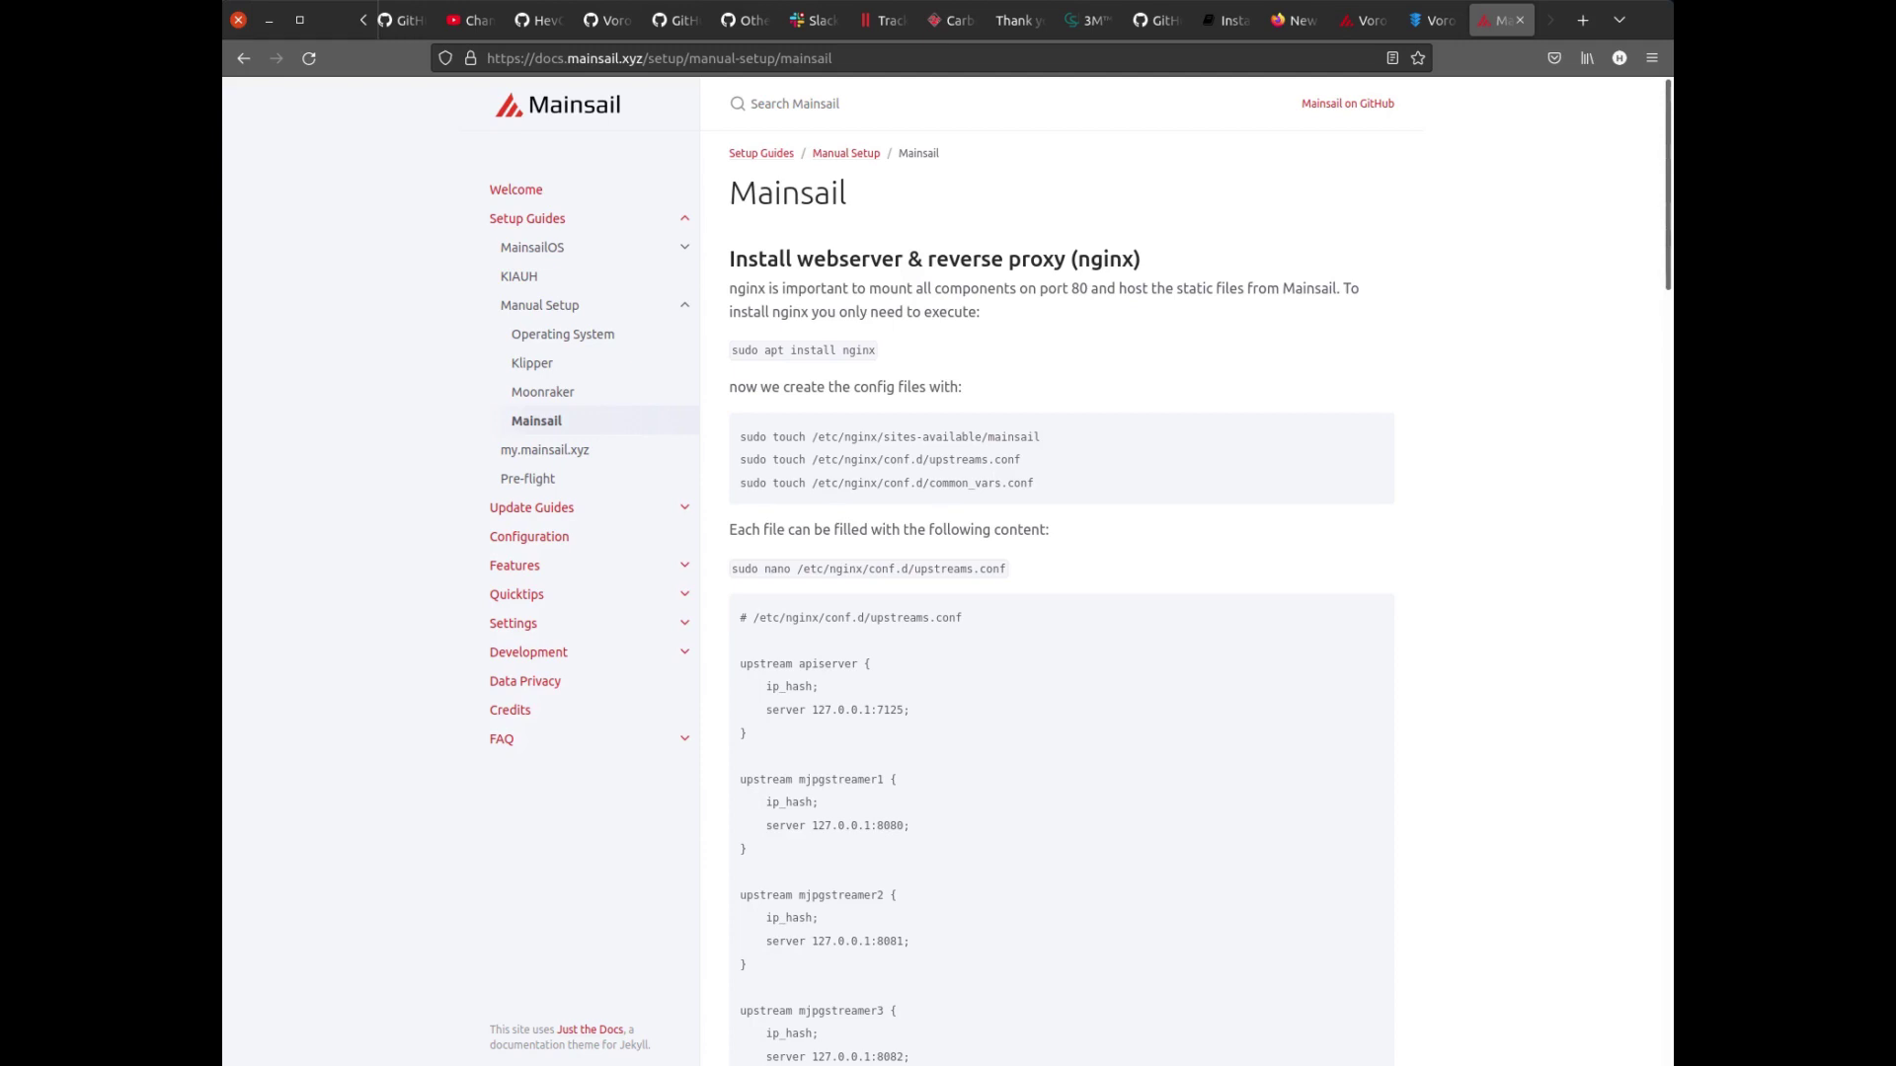
{"action": "left_click_drag", "start_coordinate": [877, 351], "coordinate": [731, 351]}
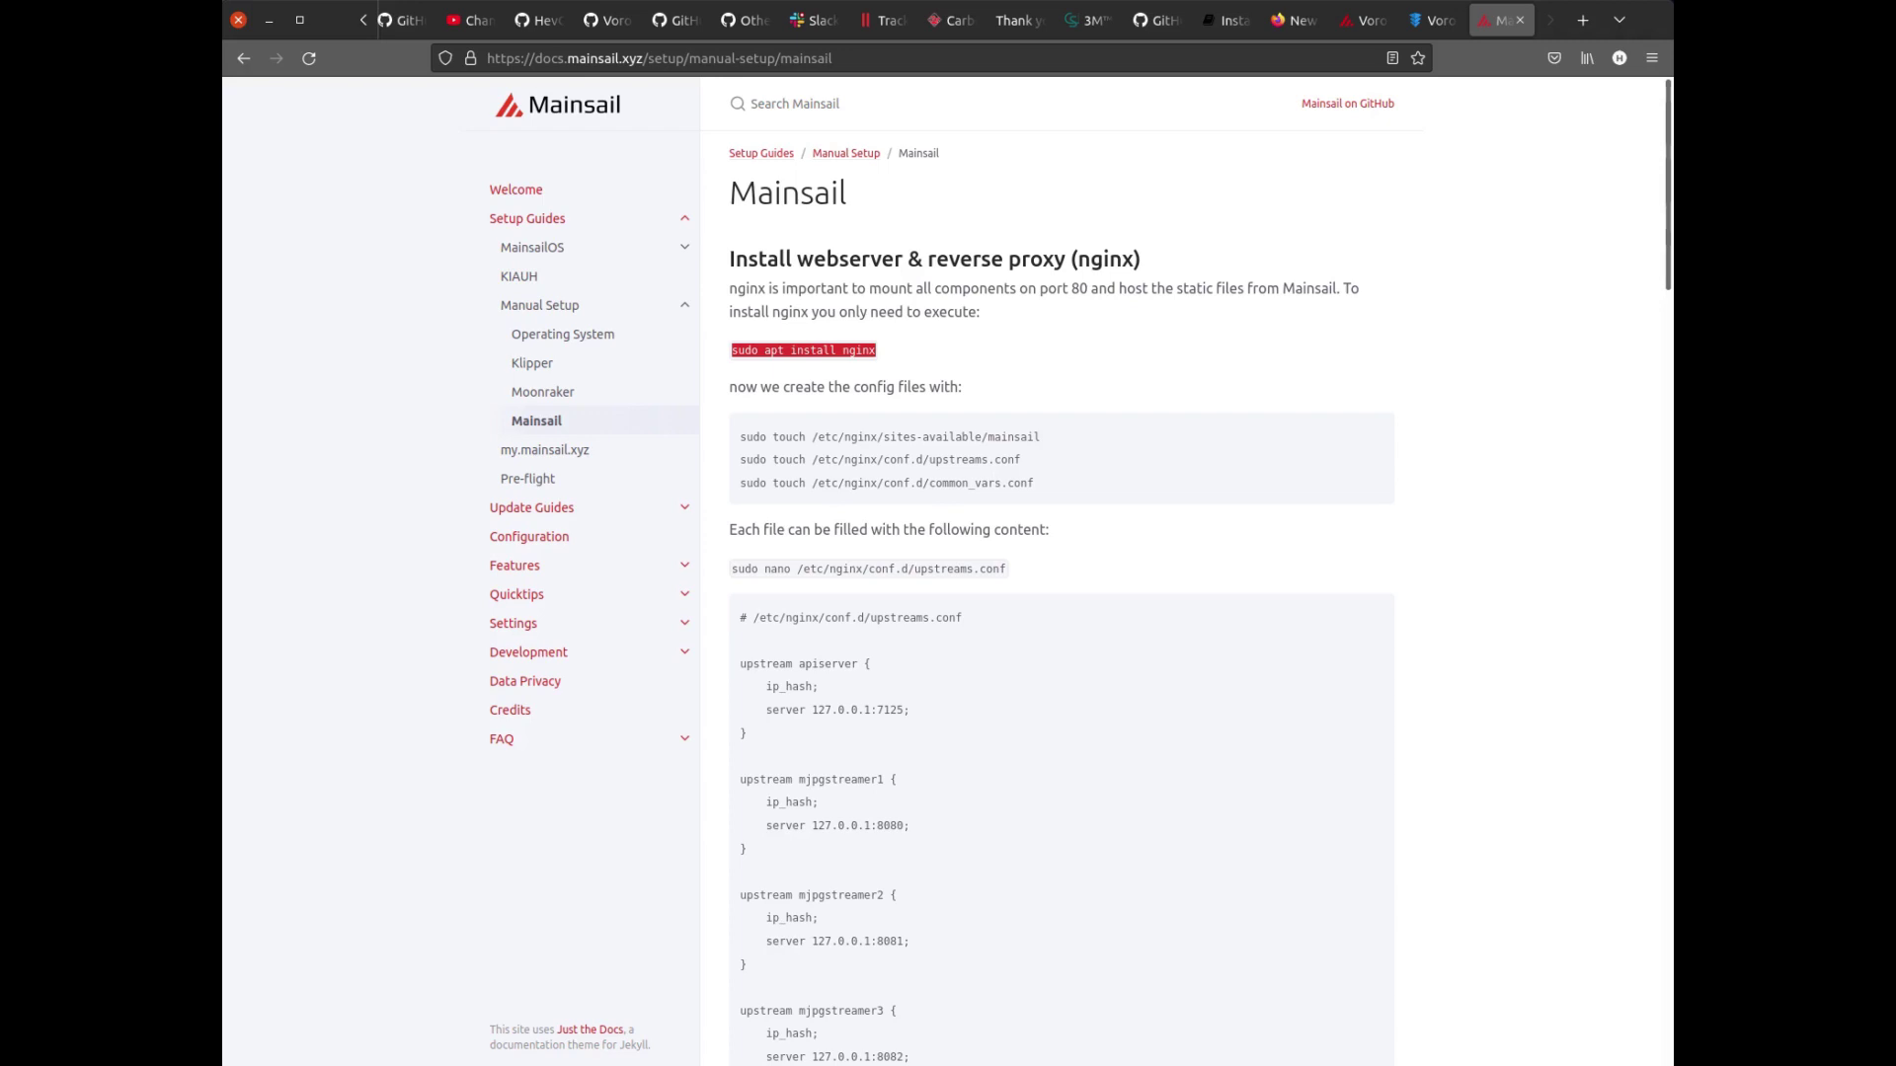
{"action": "scroll", "coordinate": [1061, 573], "scroll_direction": "down", "scroll_amount": 5}
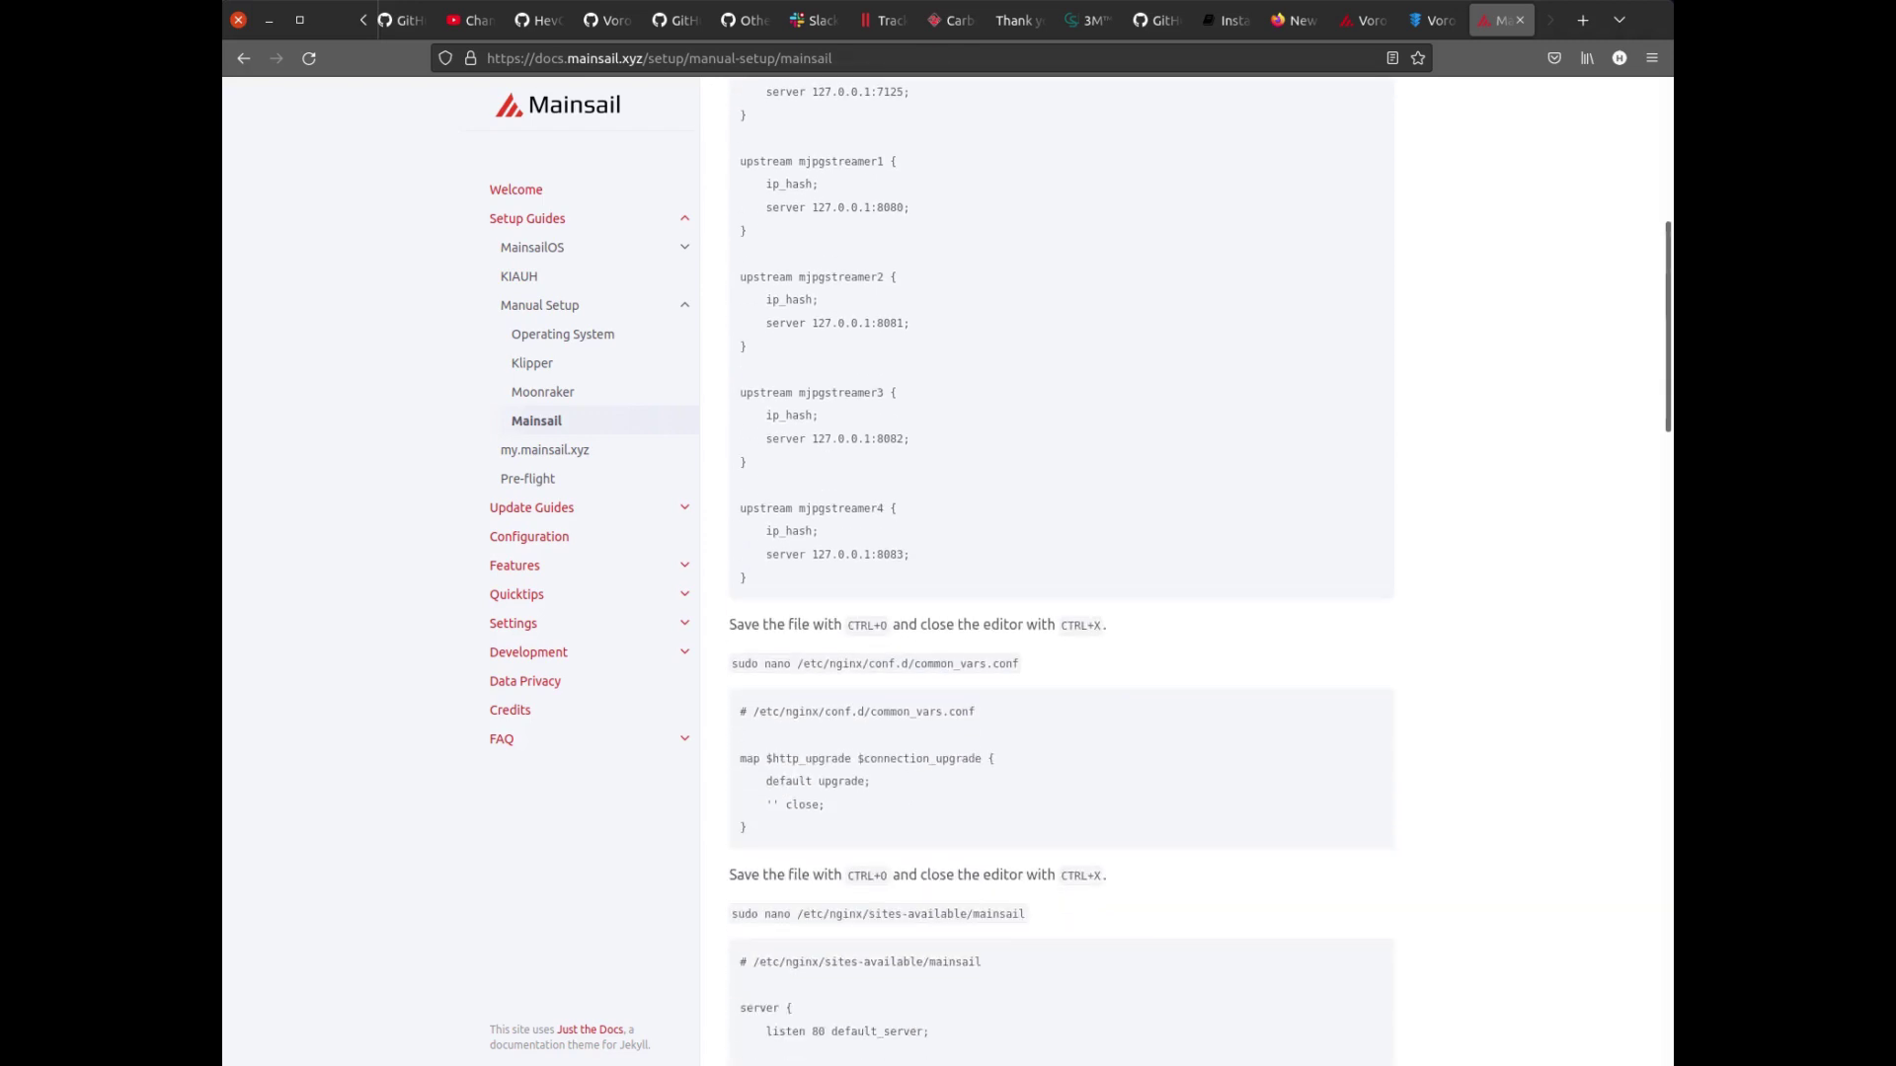
{"action": "scroll", "coordinate": [1061, 573], "scroll_direction": "down", "scroll_amount": 4}
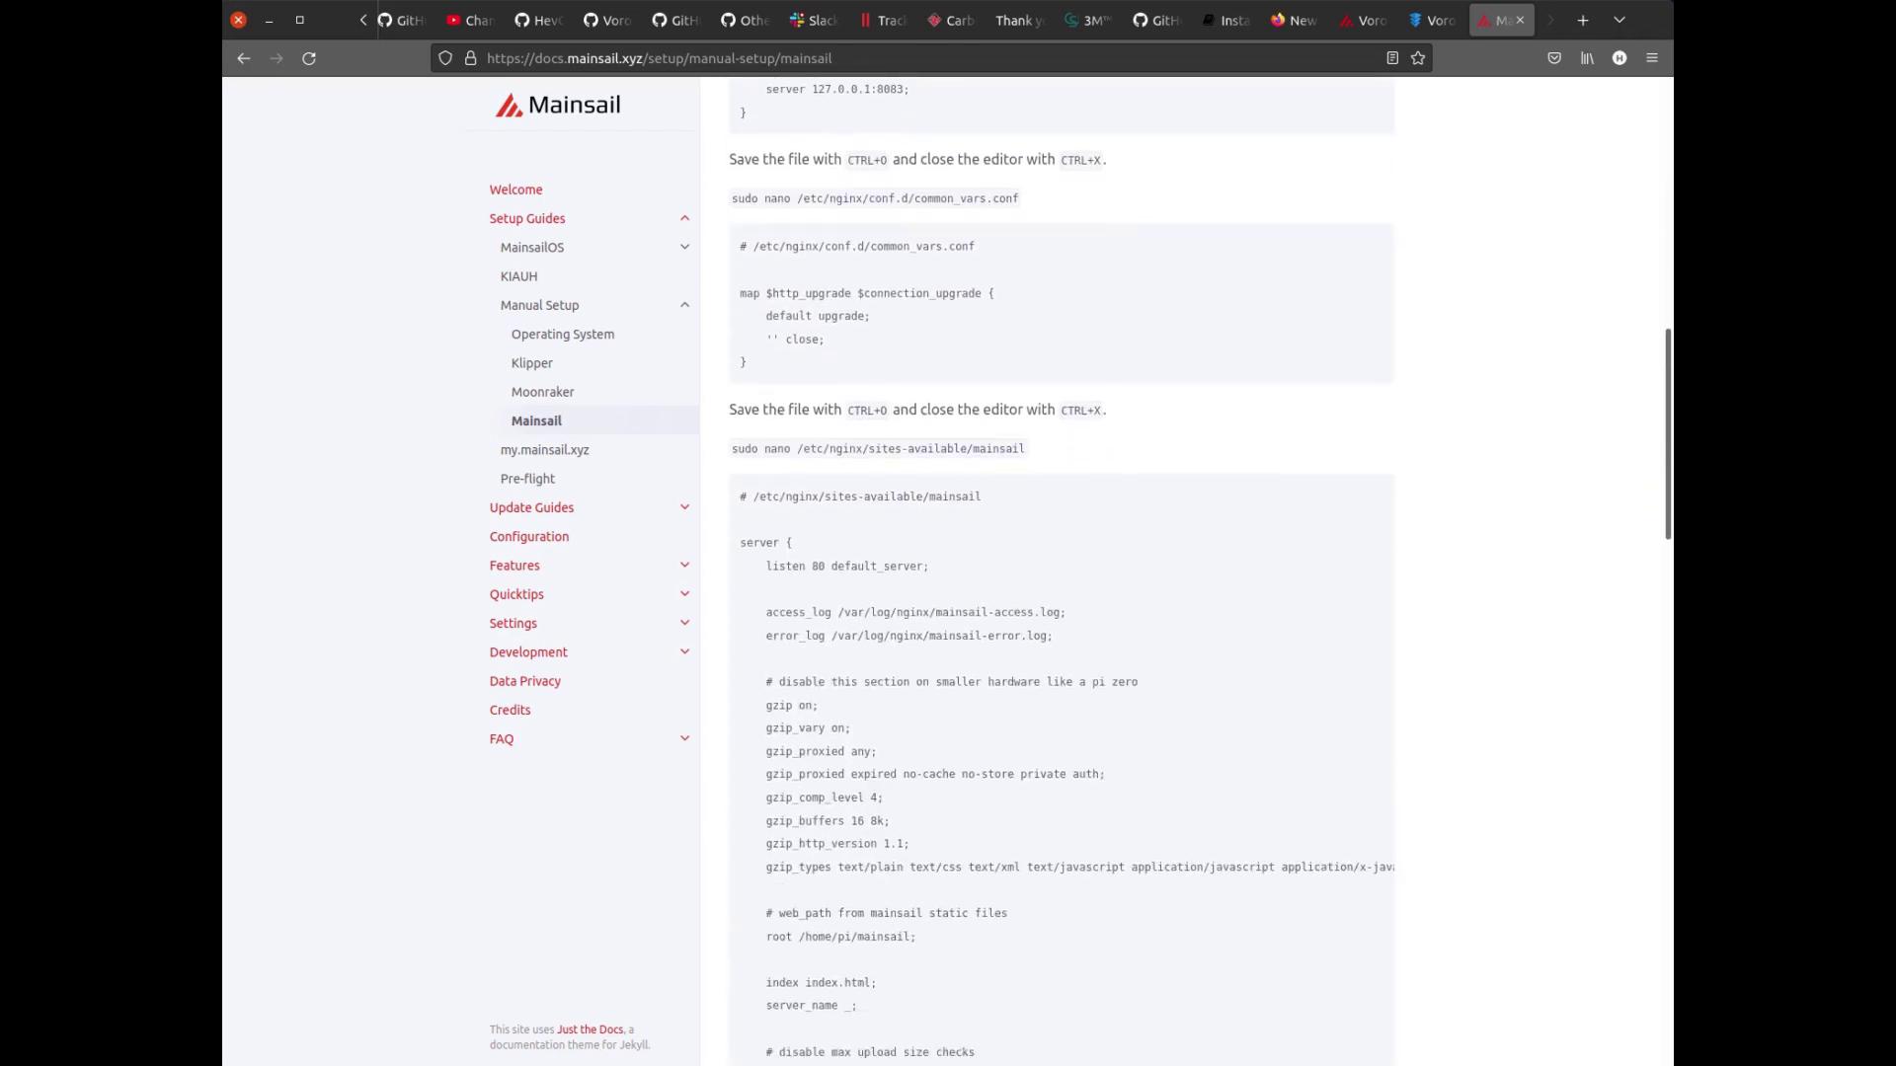
{"action": "scroll", "coordinate": [1062, 573], "scroll_direction": "down", "scroll_amount": 8}
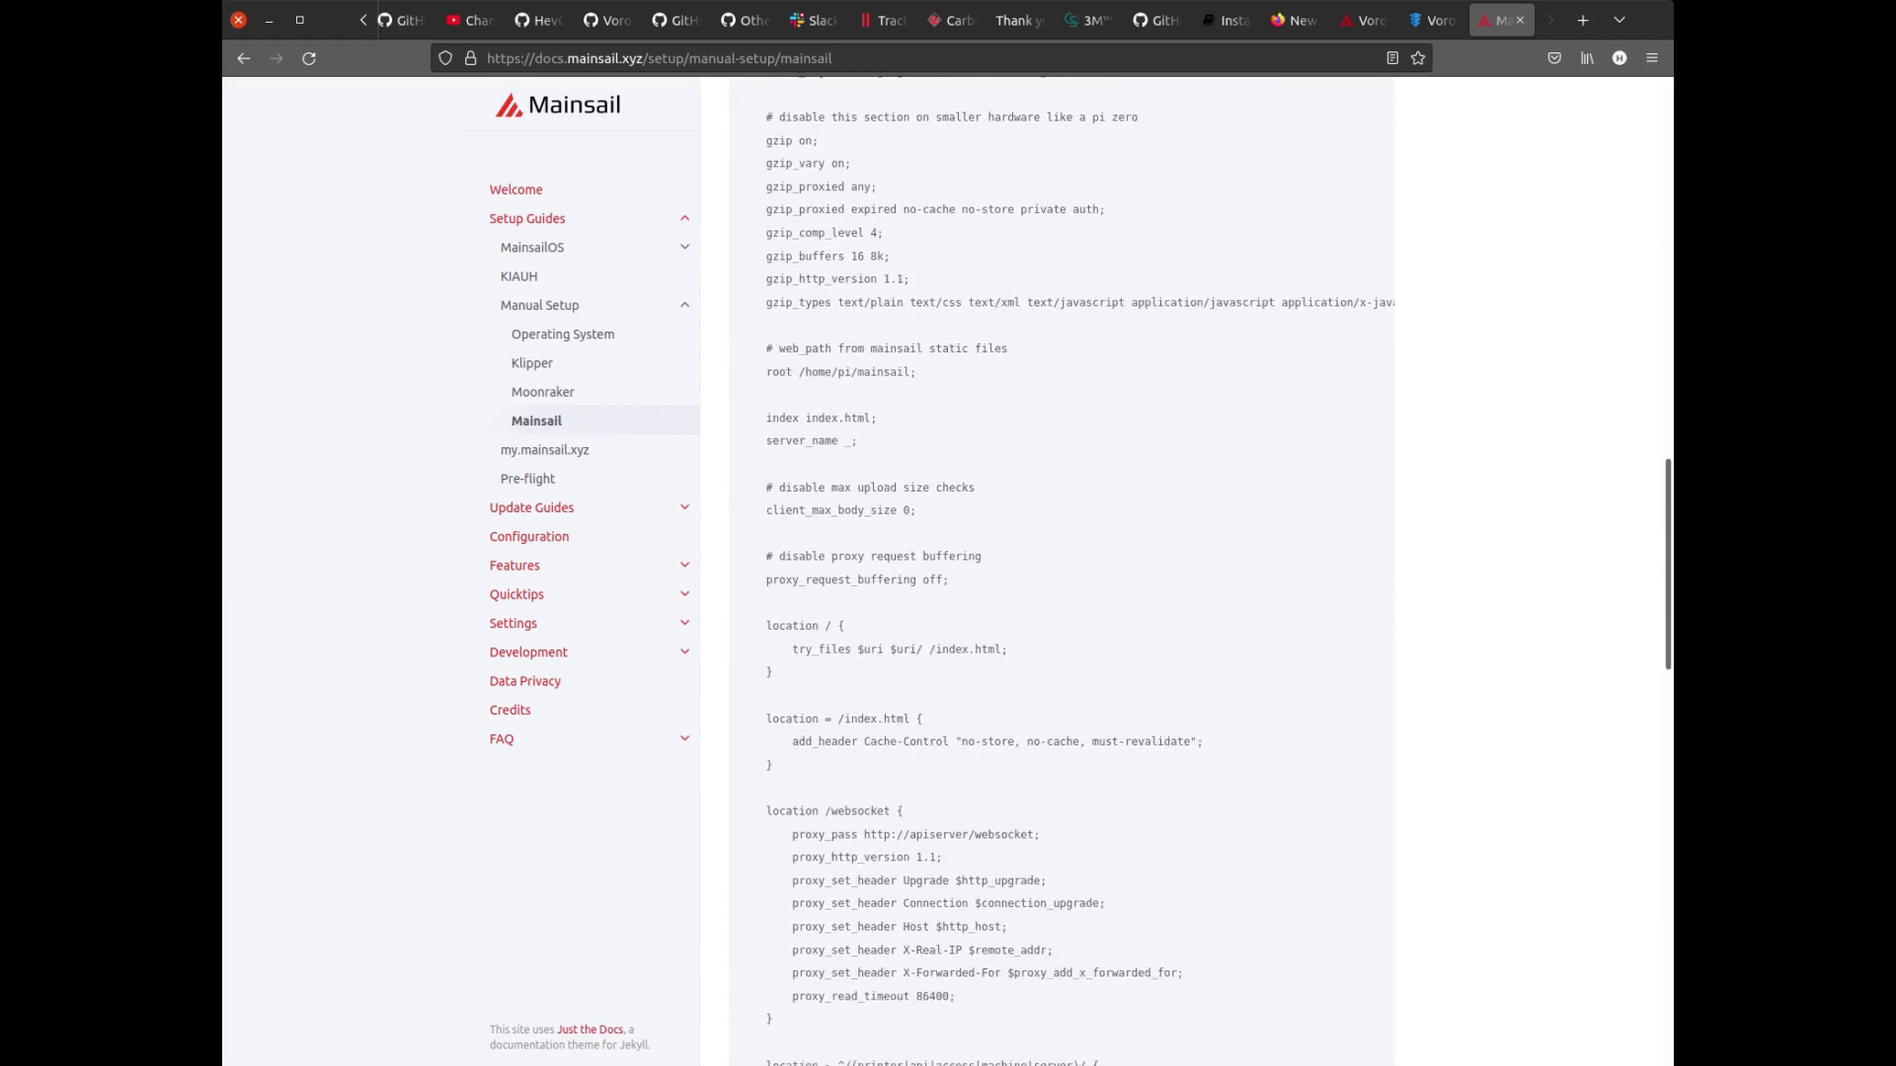
{"action": "scroll", "coordinate": [1062, 573], "scroll_direction": "down", "scroll_amount": 6}
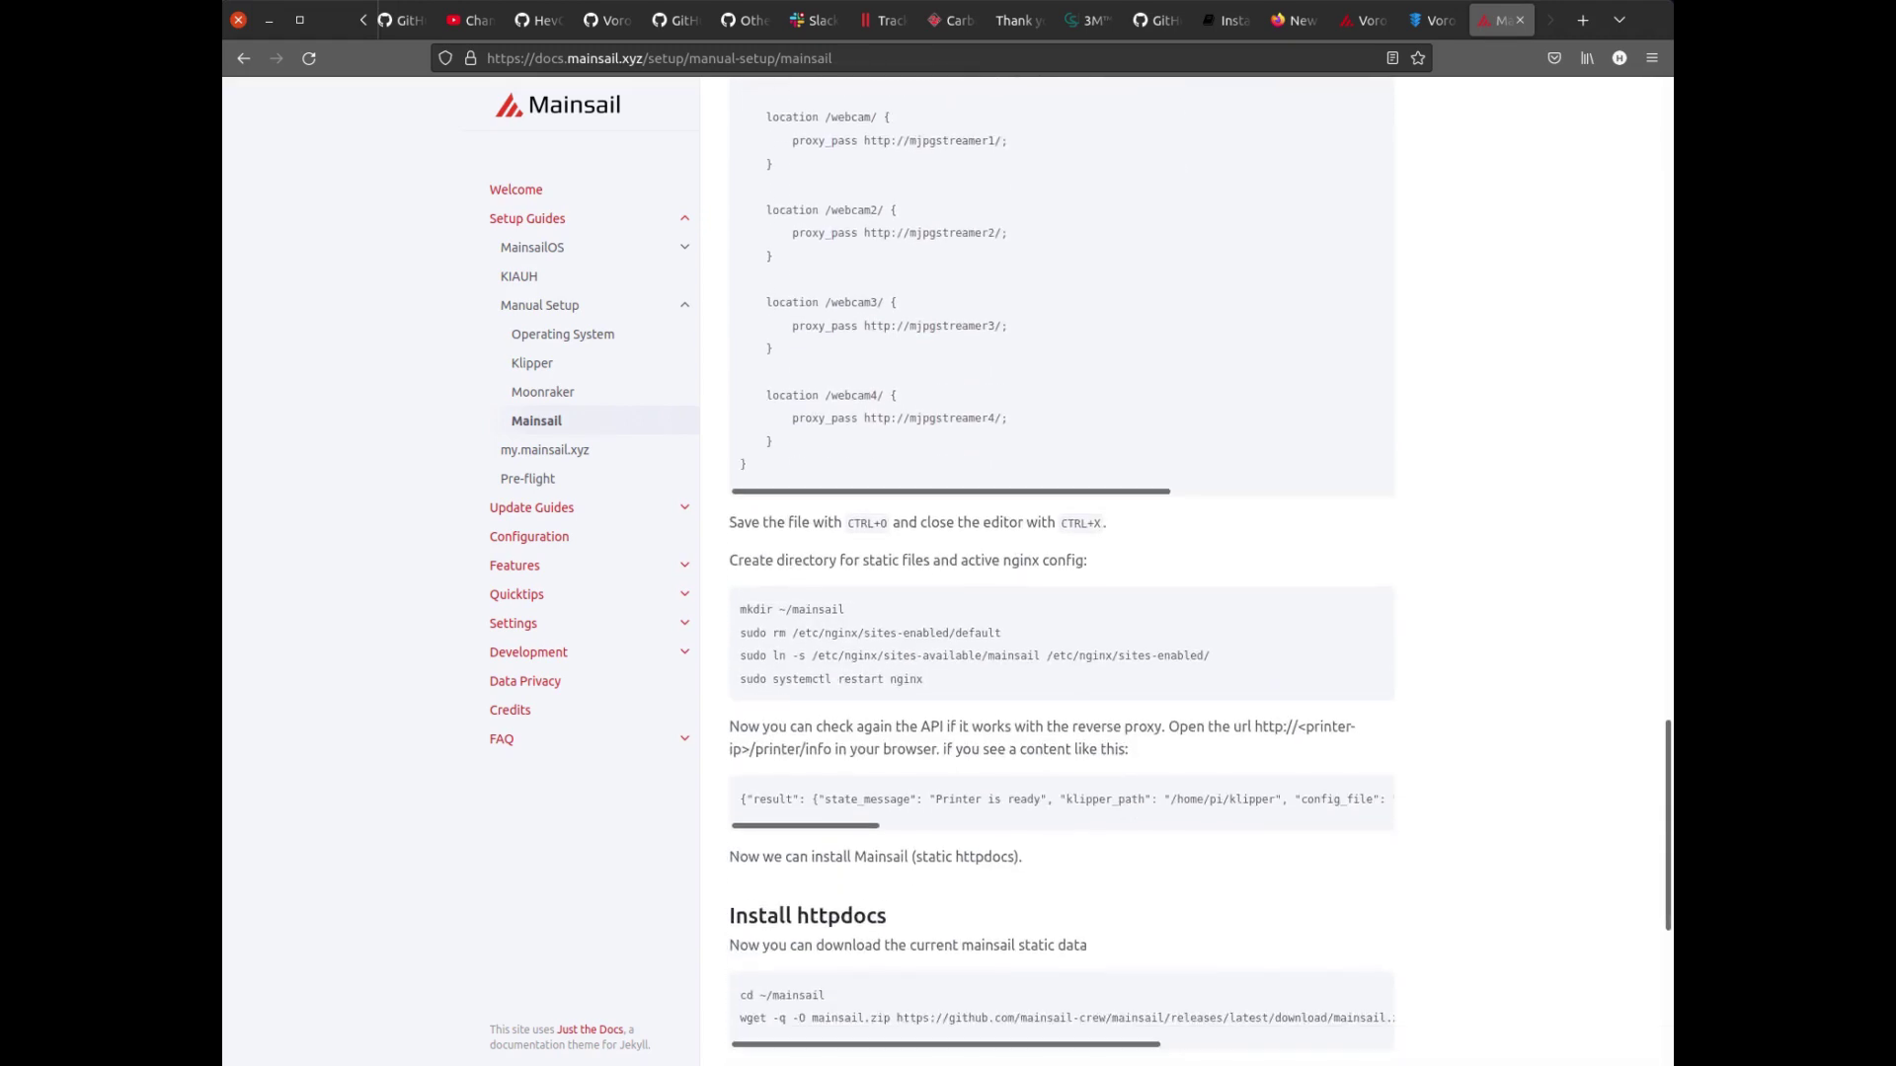
{"action": "scroll", "coordinate": [1061, 573], "scroll_direction": "down", "scroll_amount": 3}
Return to the page top and navigate back to the Setup Guides overview.
{"action": "key", "text": "Home"}
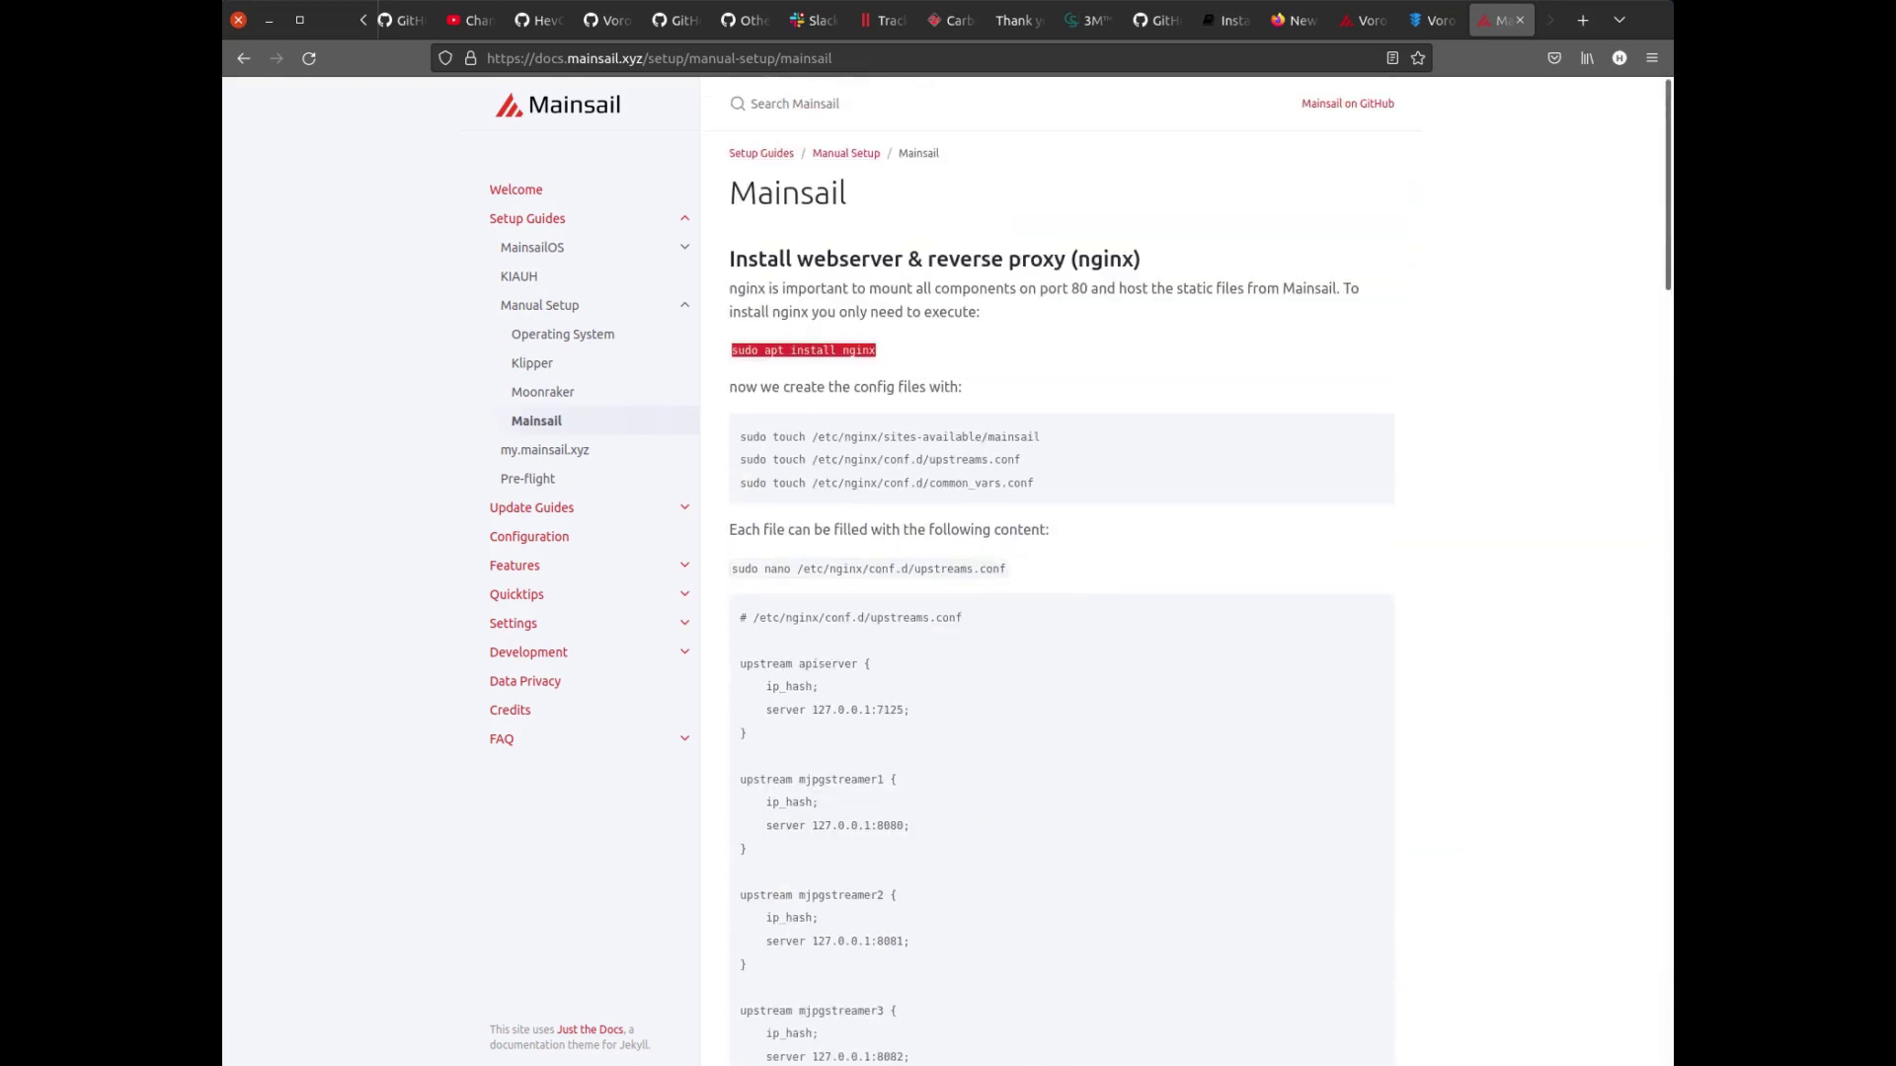
{"action": "left_click", "coordinate": [243, 58]}
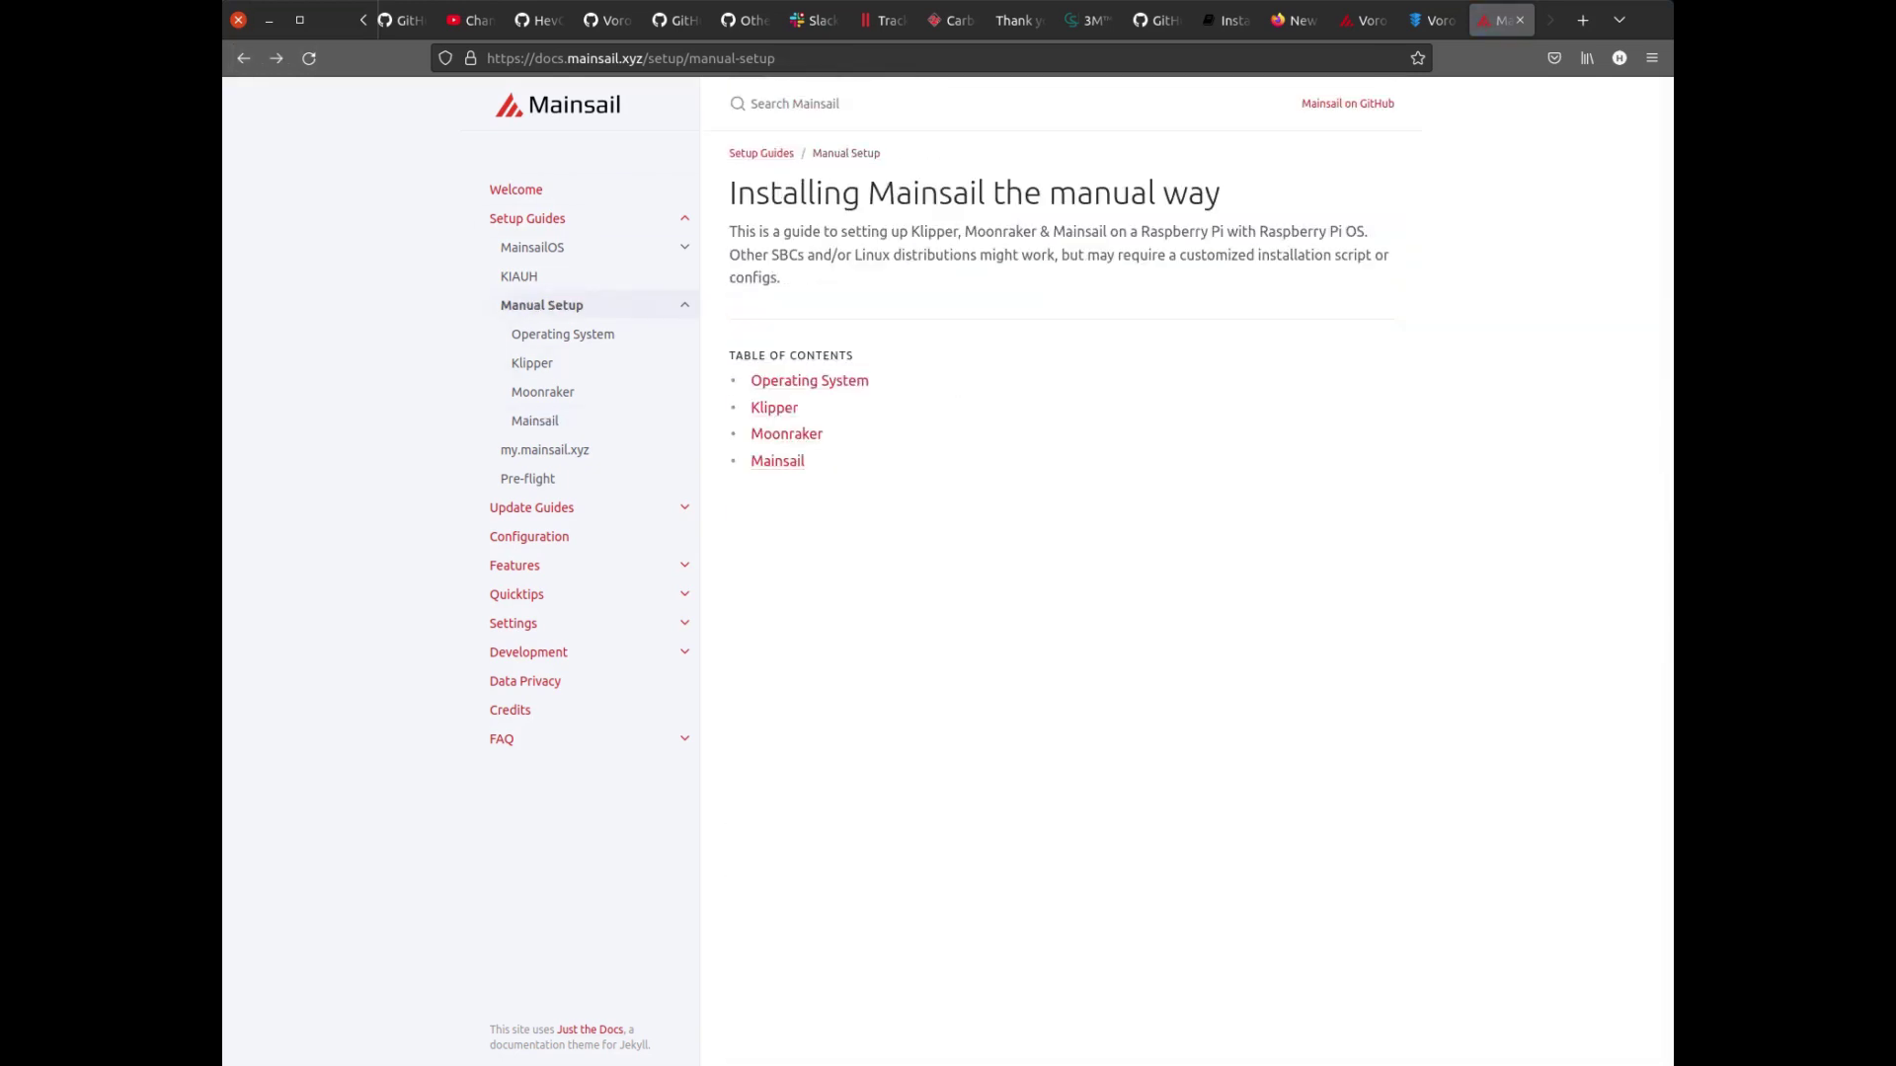
{"action": "left_click", "coordinate": [243, 58]}
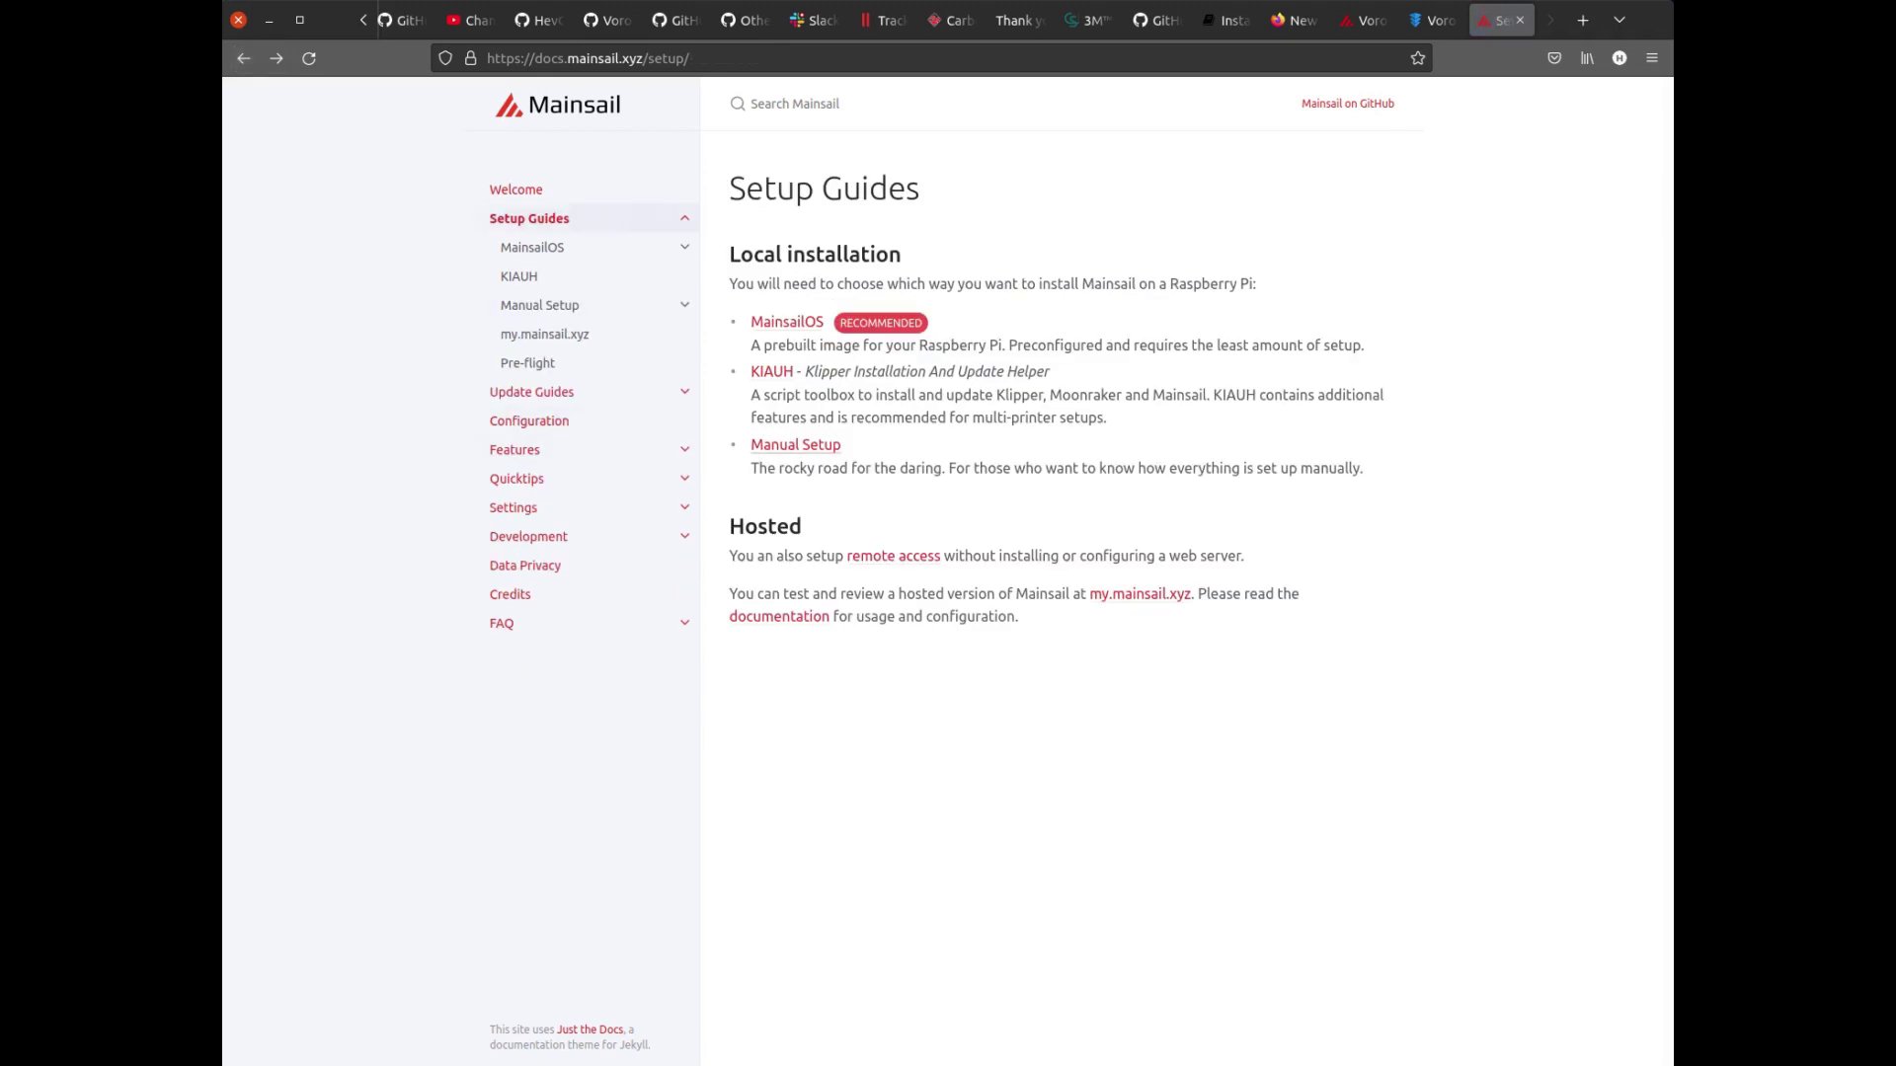
Open the KIAUH installation guide and follow its 'KIAUH on GitHub' link.
{"action": "left_click", "coordinate": [771, 372]}
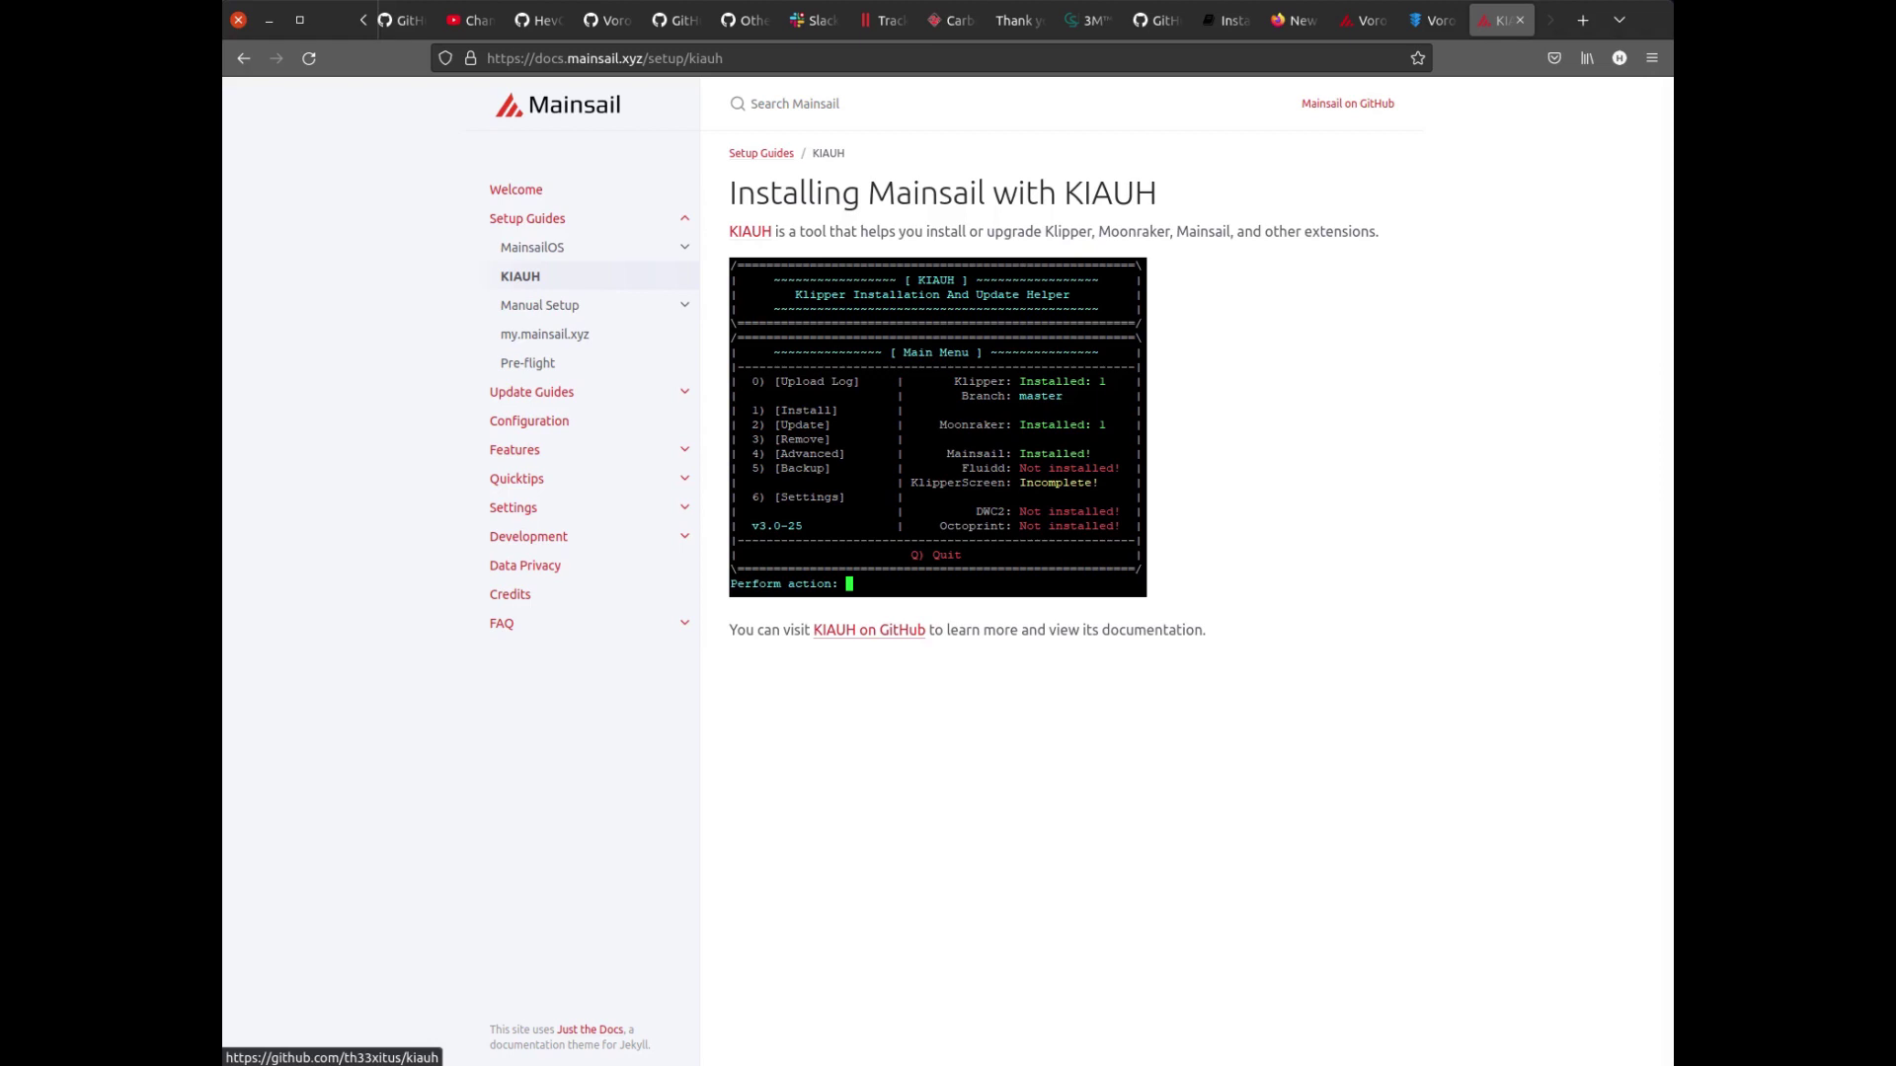
{"action": "left_click", "coordinate": [869, 630]}
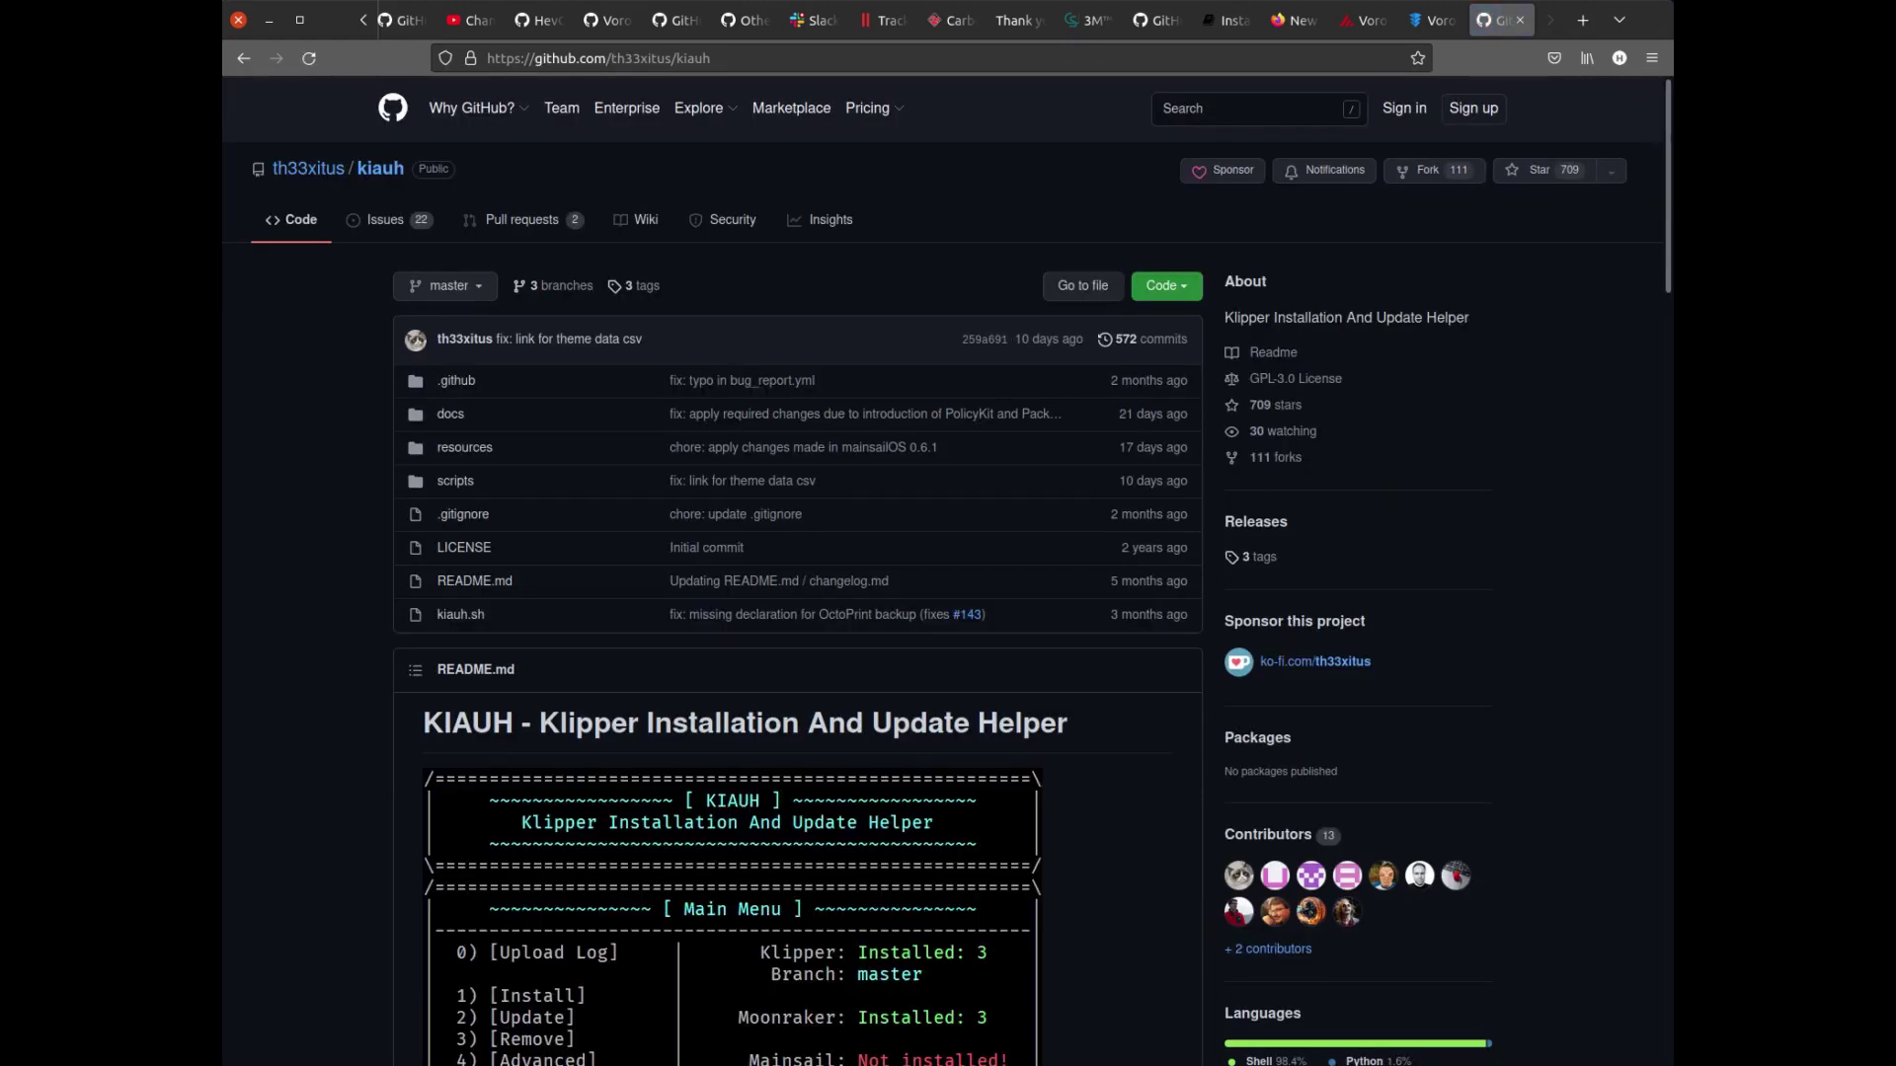
{"action": "scroll", "coordinate": [948, 572], "scroll_direction": "down", "scroll_amount": 6}
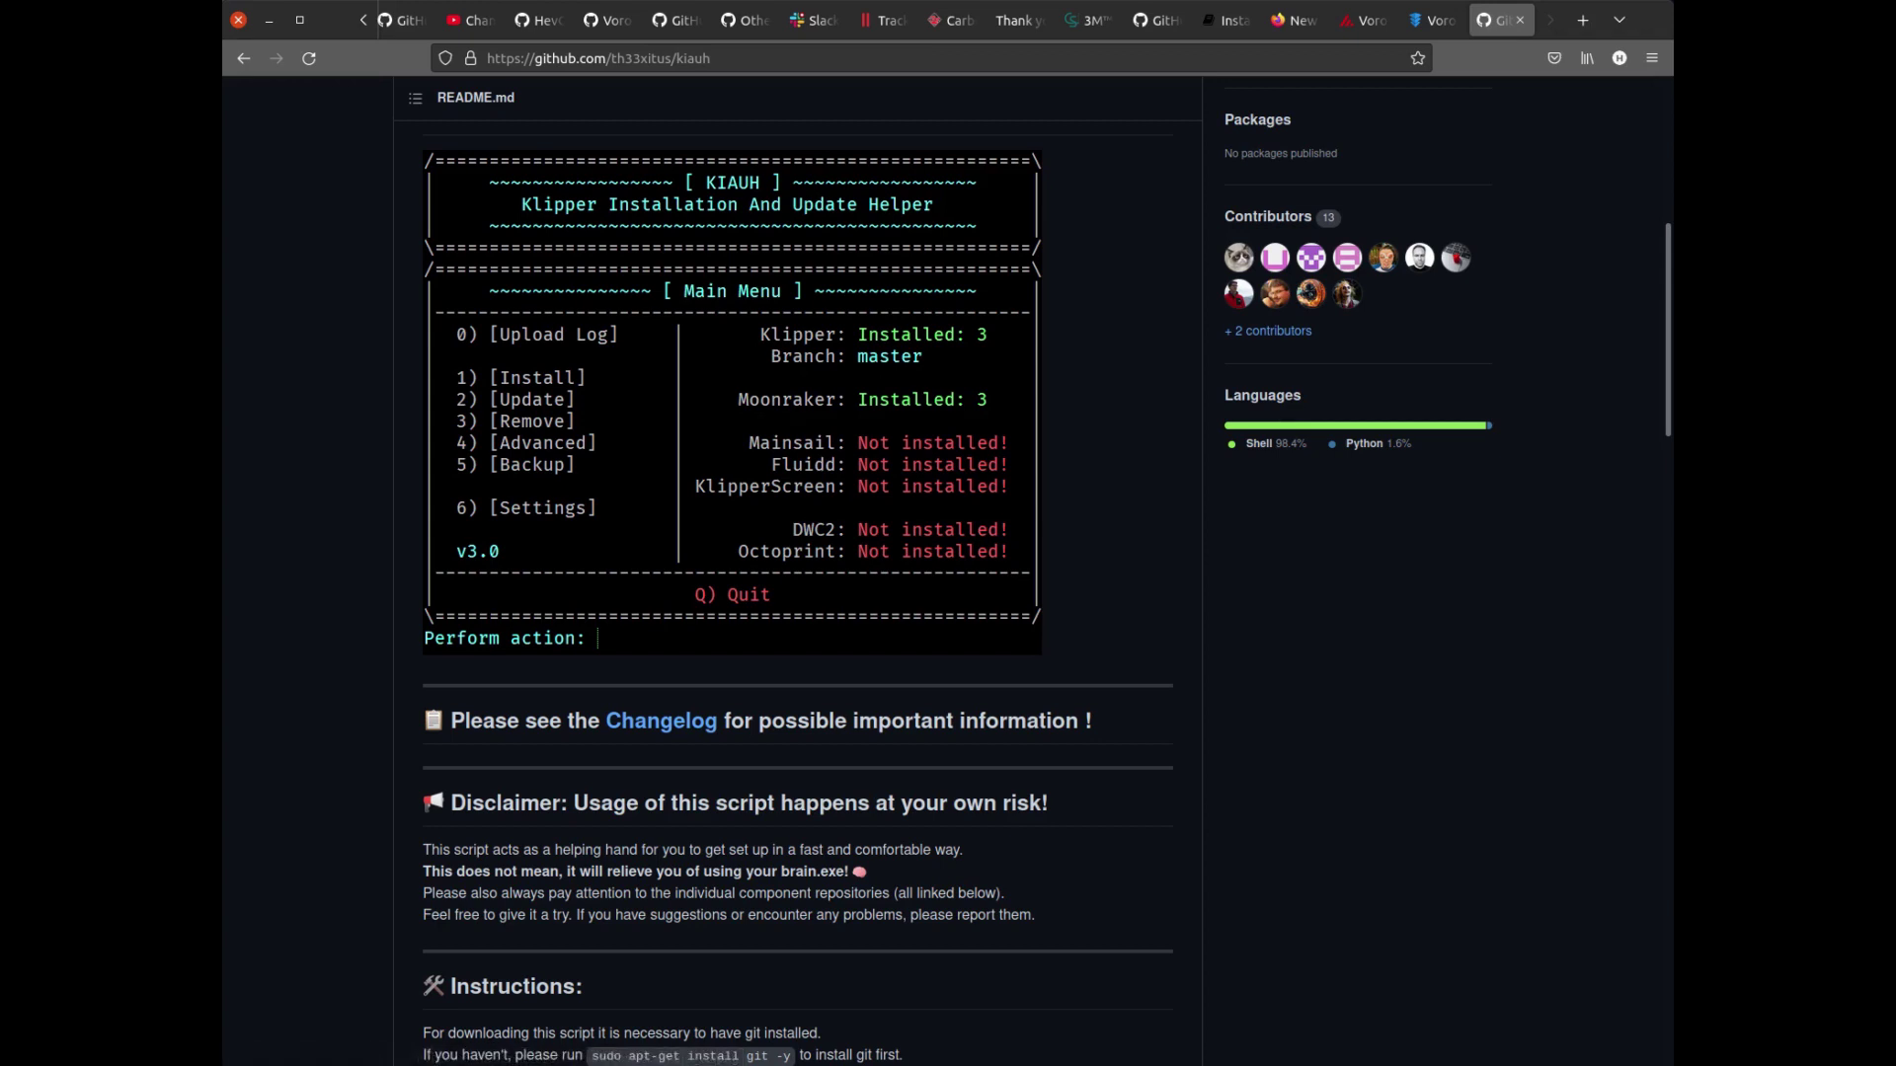
{"action": "scroll", "coordinate": [797, 573], "scroll_direction": "down", "scroll_amount": 3}
{"action": "scroll", "coordinate": [798, 572], "scroll_direction": "down", "scroll_amount": 3}
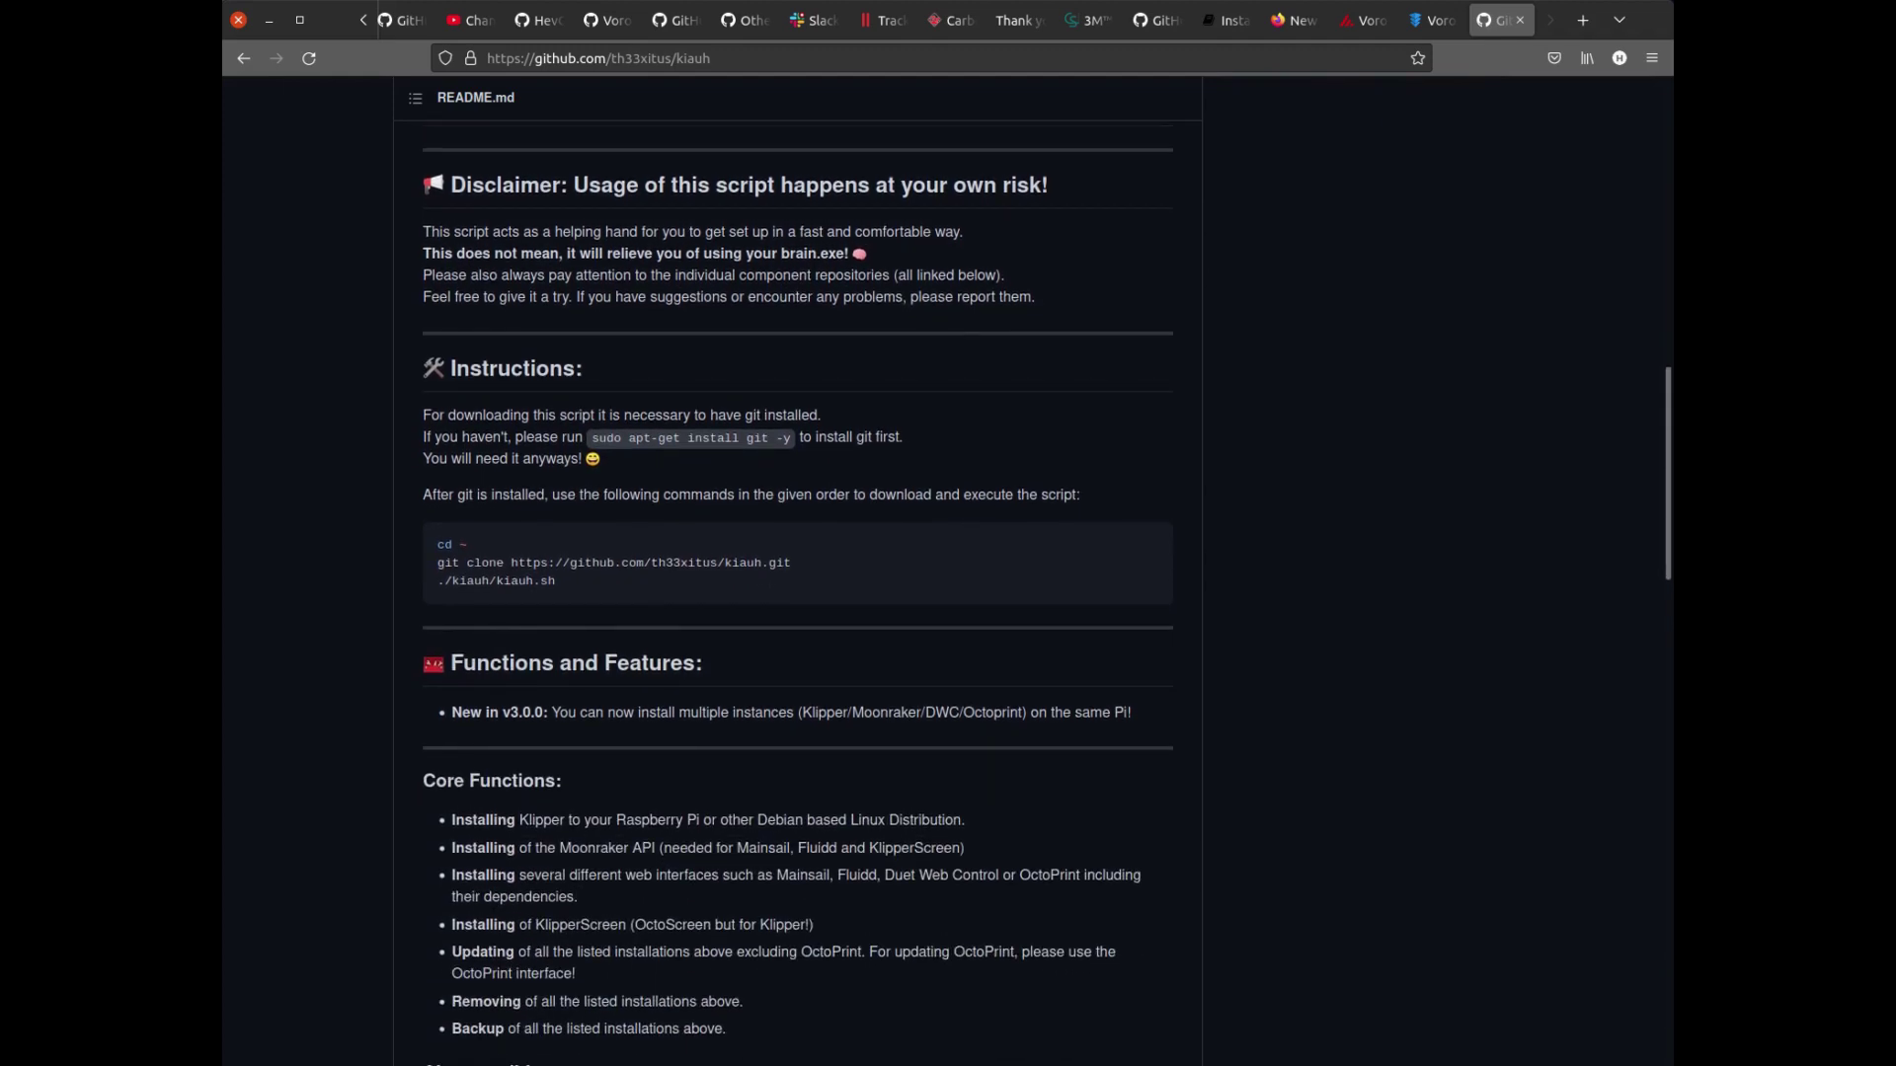
{"action": "left_click_drag", "start_coordinate": [796, 438], "coordinate": [591, 437]}
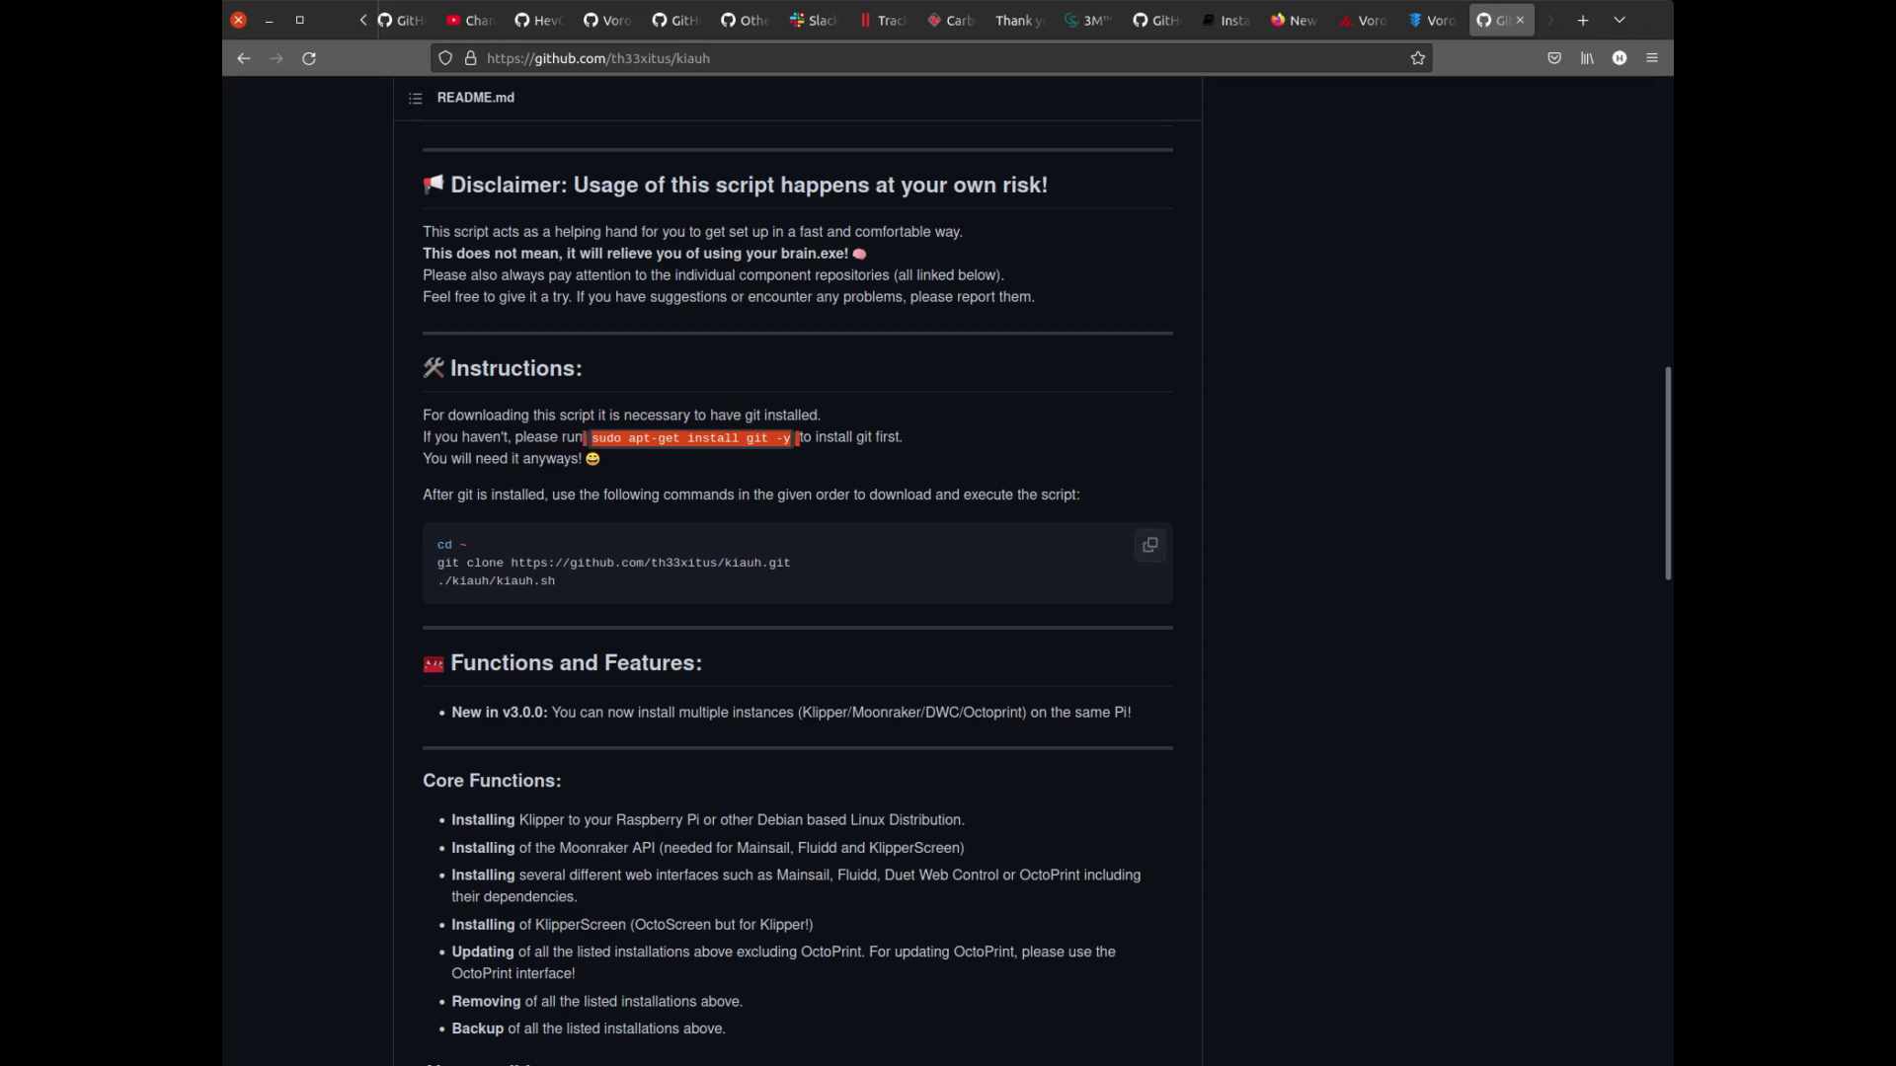
{"action": "mouse_move", "coordinate": [792, 563]}
{"action": "left_mouse_down"}
{"action": "mouse_move", "coordinate": [437, 562]}
{"action": "mouse_move", "coordinate": [444, 545]}
{"action": "mouse_move", "coordinate": [437, 563]}
{"action": "left_mouse_up"}
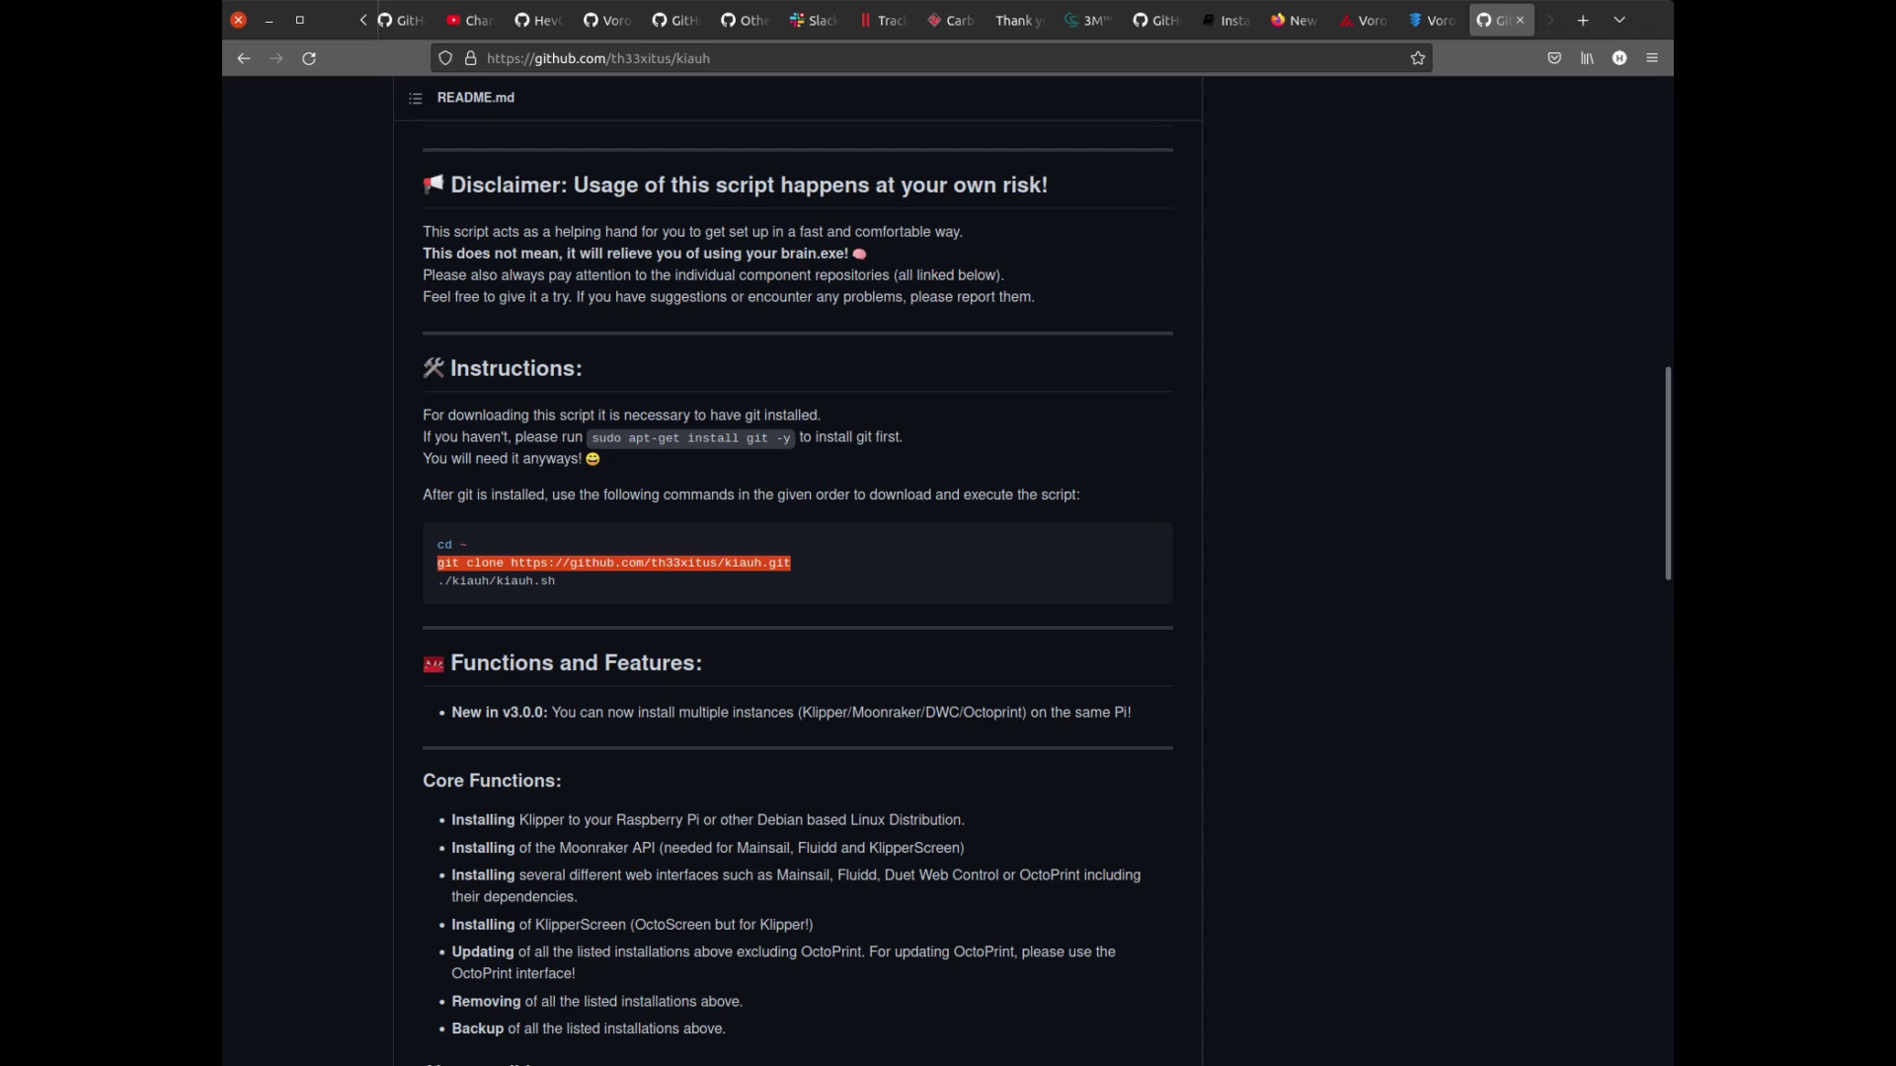
{"action": "left_click_drag", "start_coordinate": [555, 580], "coordinate": [437, 581]}
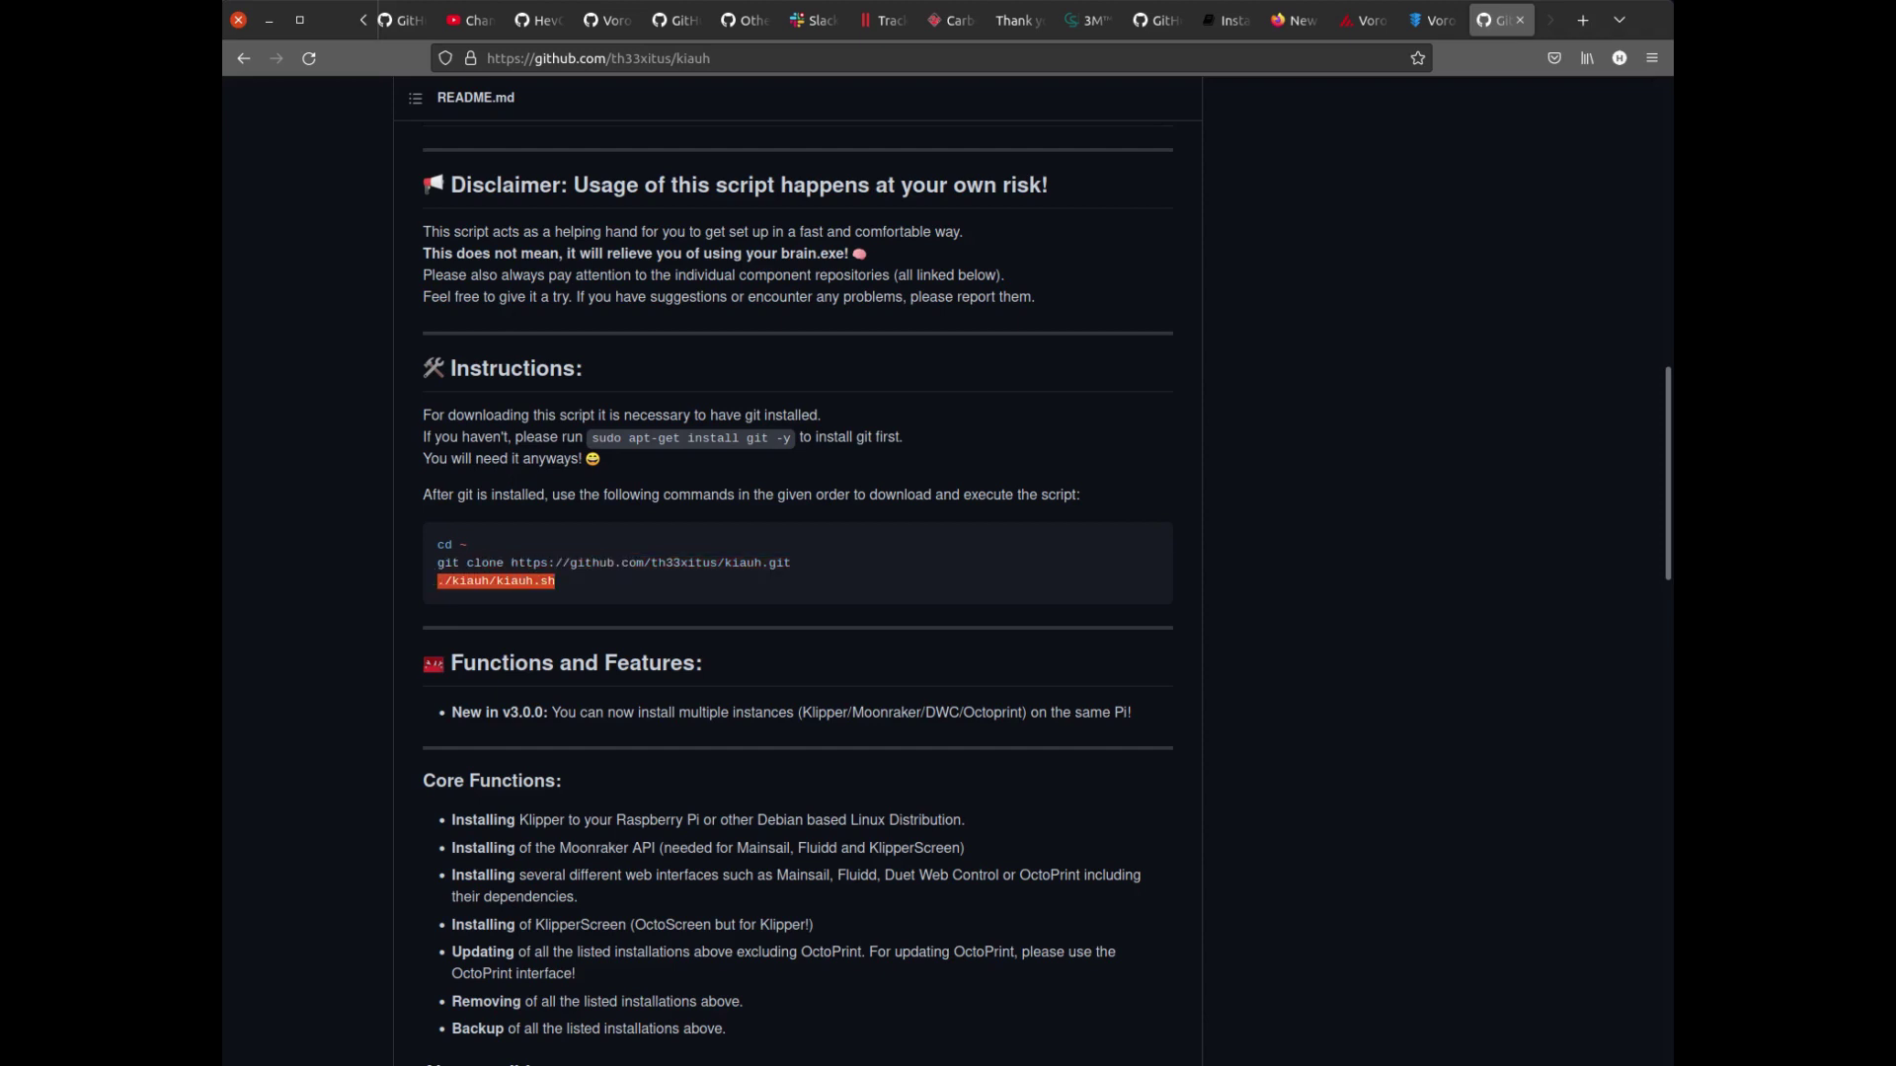
{"action": "left_click", "coordinate": [444, 580]}
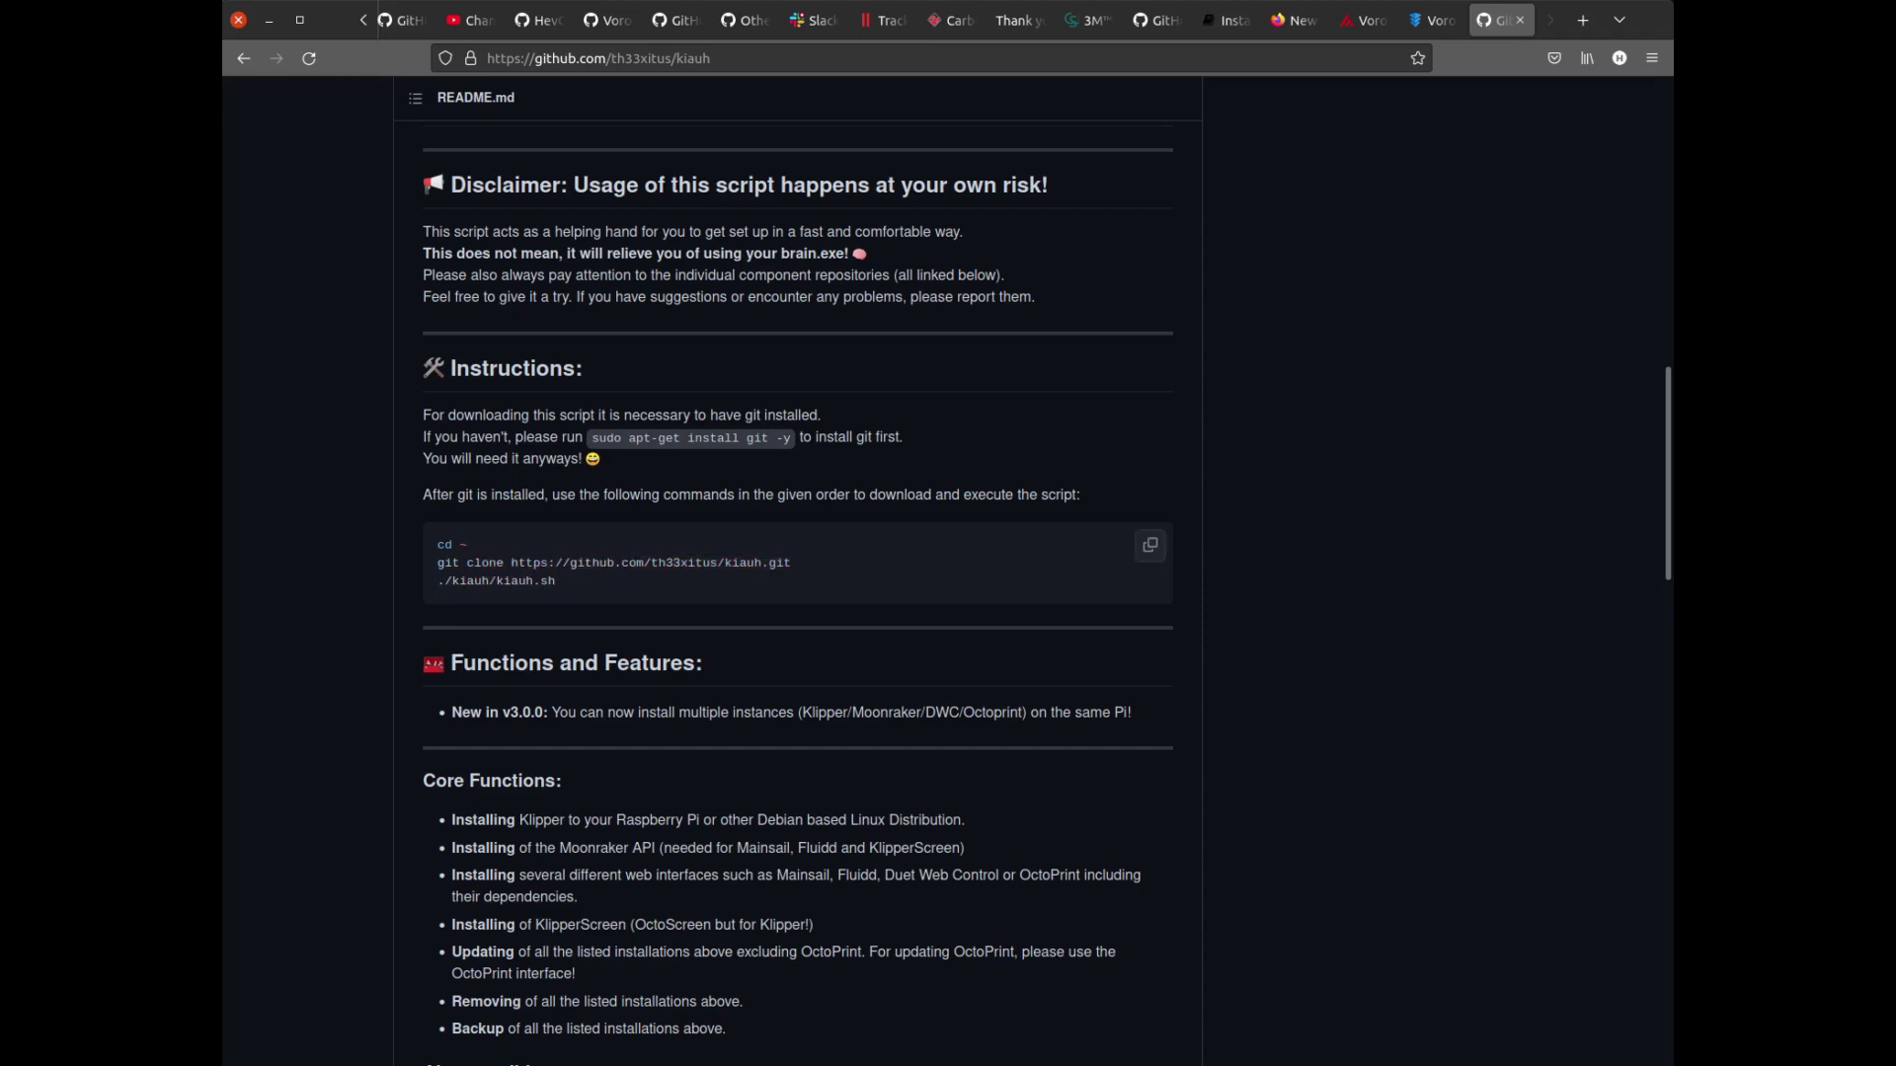
{"action": "scroll", "coordinate": [797, 593], "scroll_direction": "down", "scroll_amount": 3}
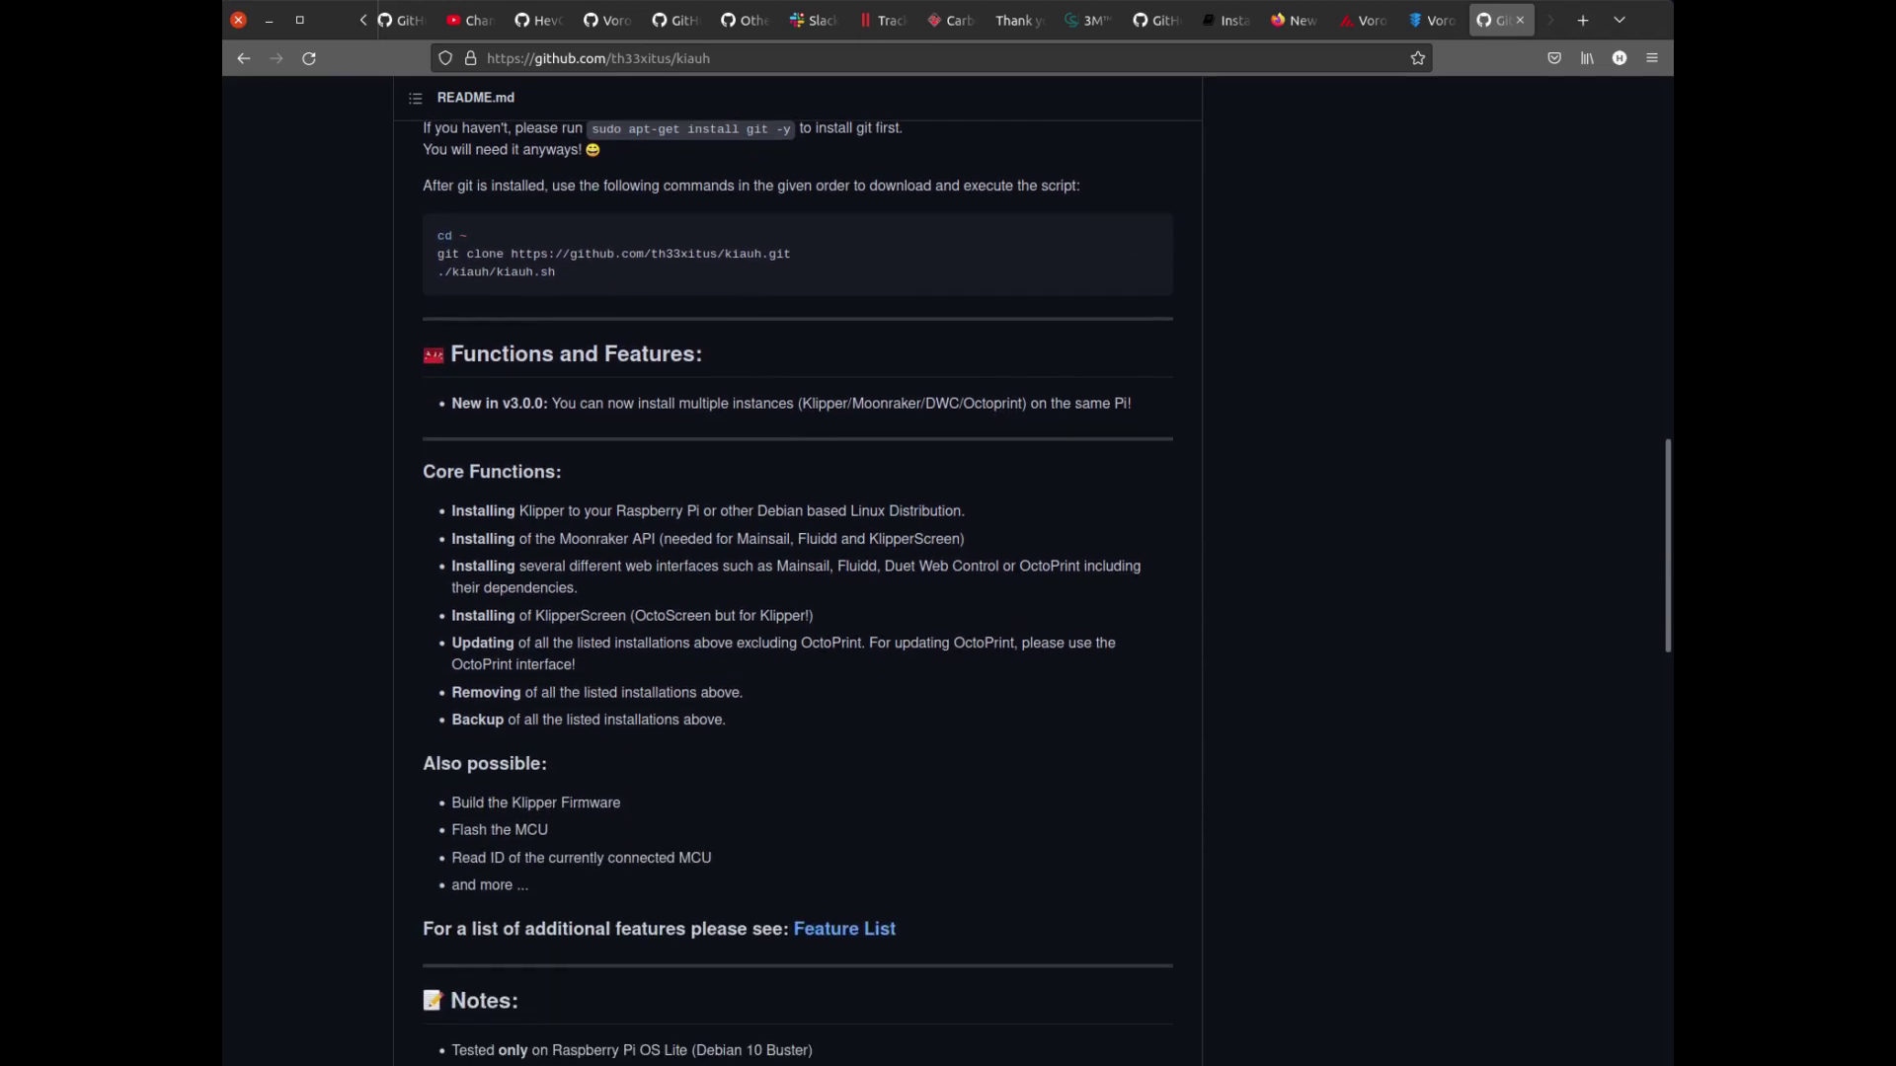
{"action": "scroll", "coordinate": [798, 593], "scroll_direction": "down", "scroll_amount": 4}
{"action": "scroll", "coordinate": [798, 592], "scroll_direction": "down", "scroll_amount": 3}
{"action": "scroll", "coordinate": [798, 592], "scroll_direction": "up", "scroll_amount": 8}
{"action": "scroll", "coordinate": [797, 593], "scroll_direction": "down", "scroll_amount": 3}
{"action": "scroll", "coordinate": [798, 592], "scroll_direction": "down", "scroll_amount": 9}
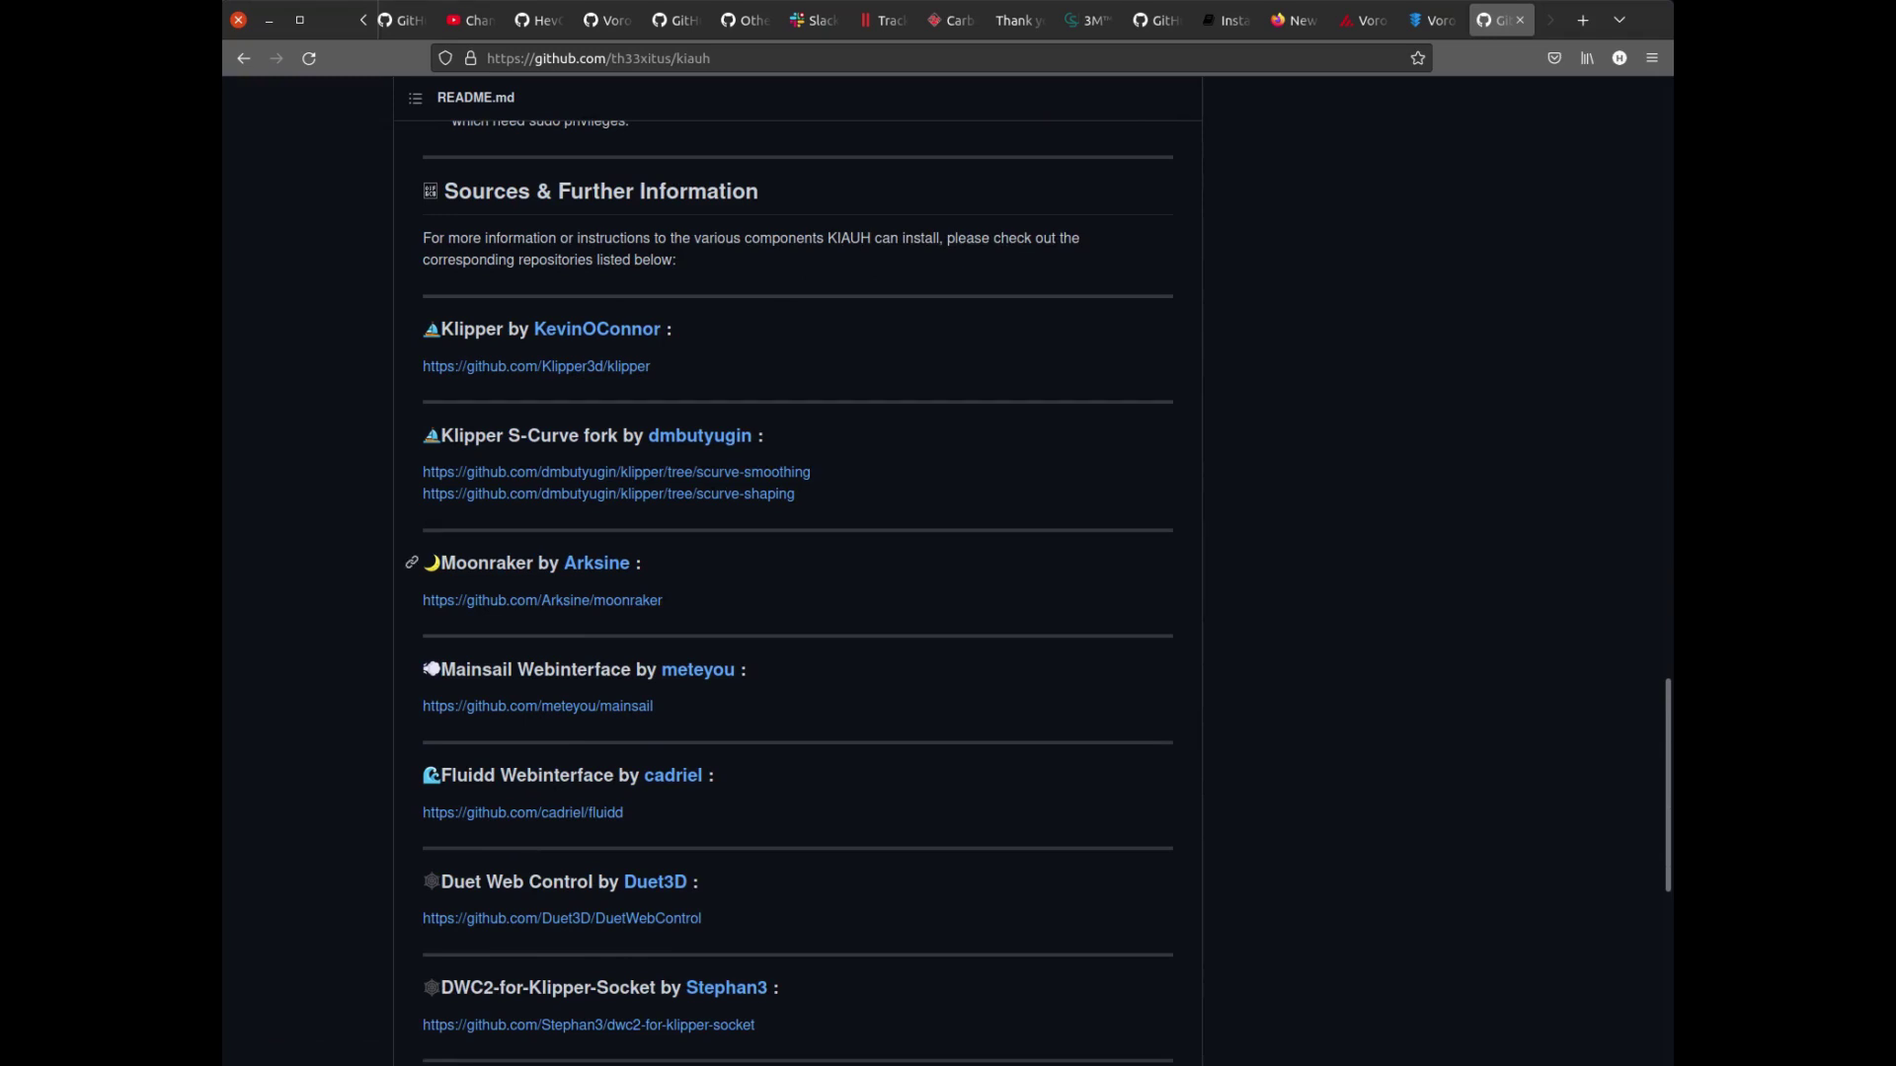
{"action": "scroll", "coordinate": [797, 568], "scroll_direction": "down", "scroll_amount": 3}
{"action": "scroll", "coordinate": [415, 576], "scroll_direction": "down", "scroll_amount": 2}
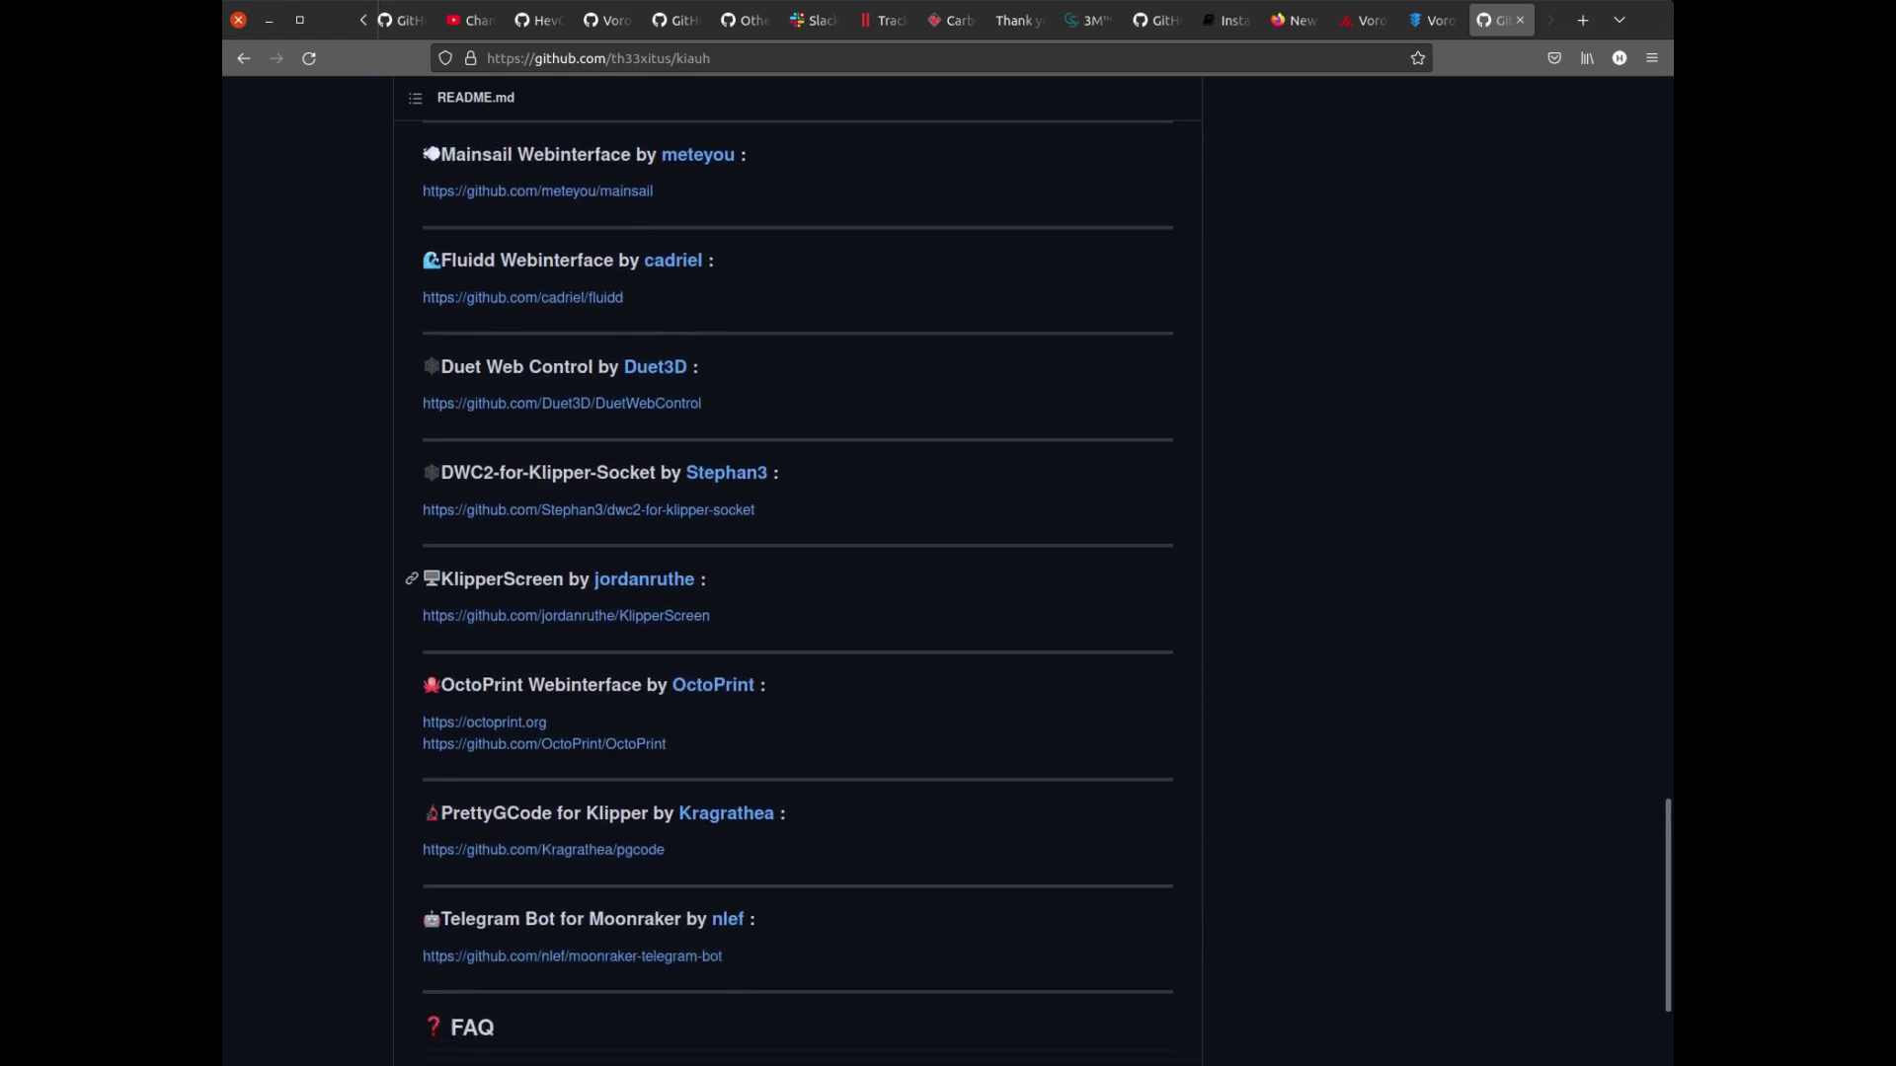
{"action": "scroll", "coordinate": [414, 575], "scroll_direction": "up", "scroll_amount": 18}
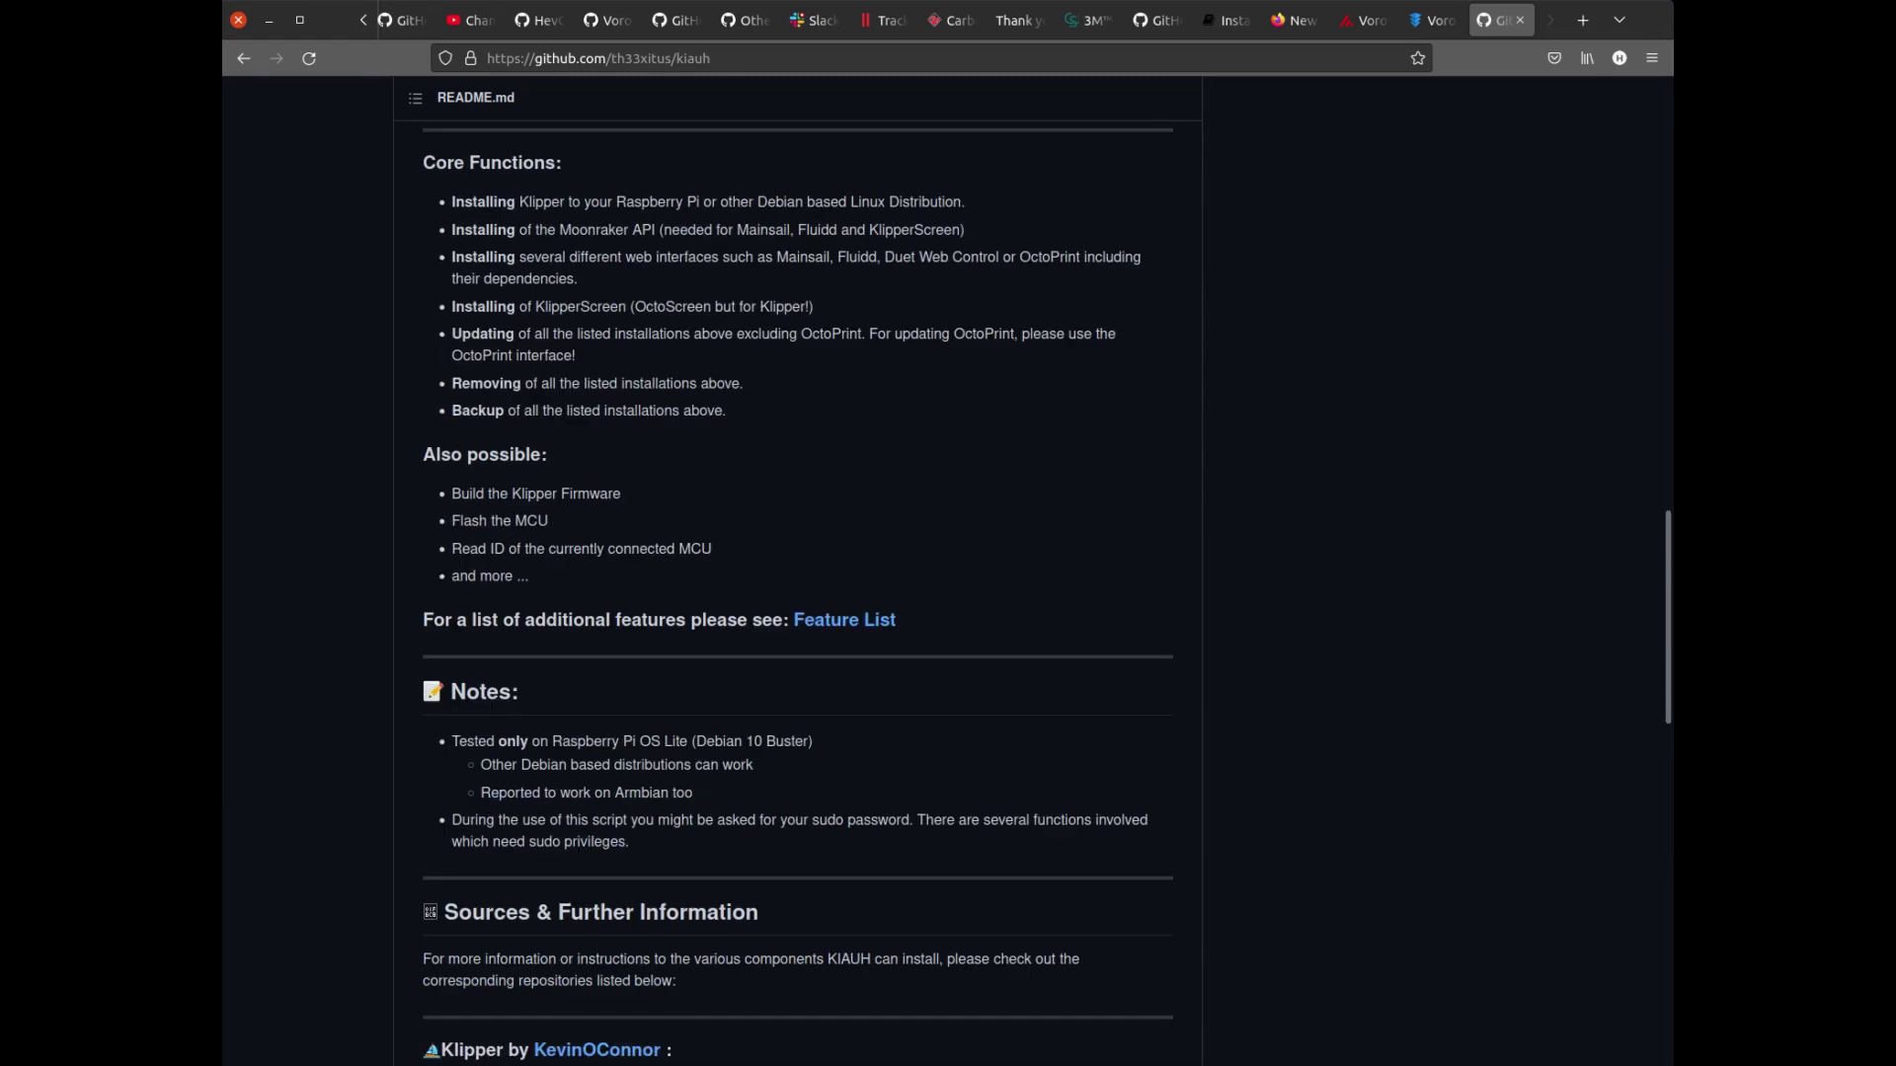
{"action": "scroll", "coordinate": [415, 576], "scroll_direction": "up", "scroll_amount": 3}
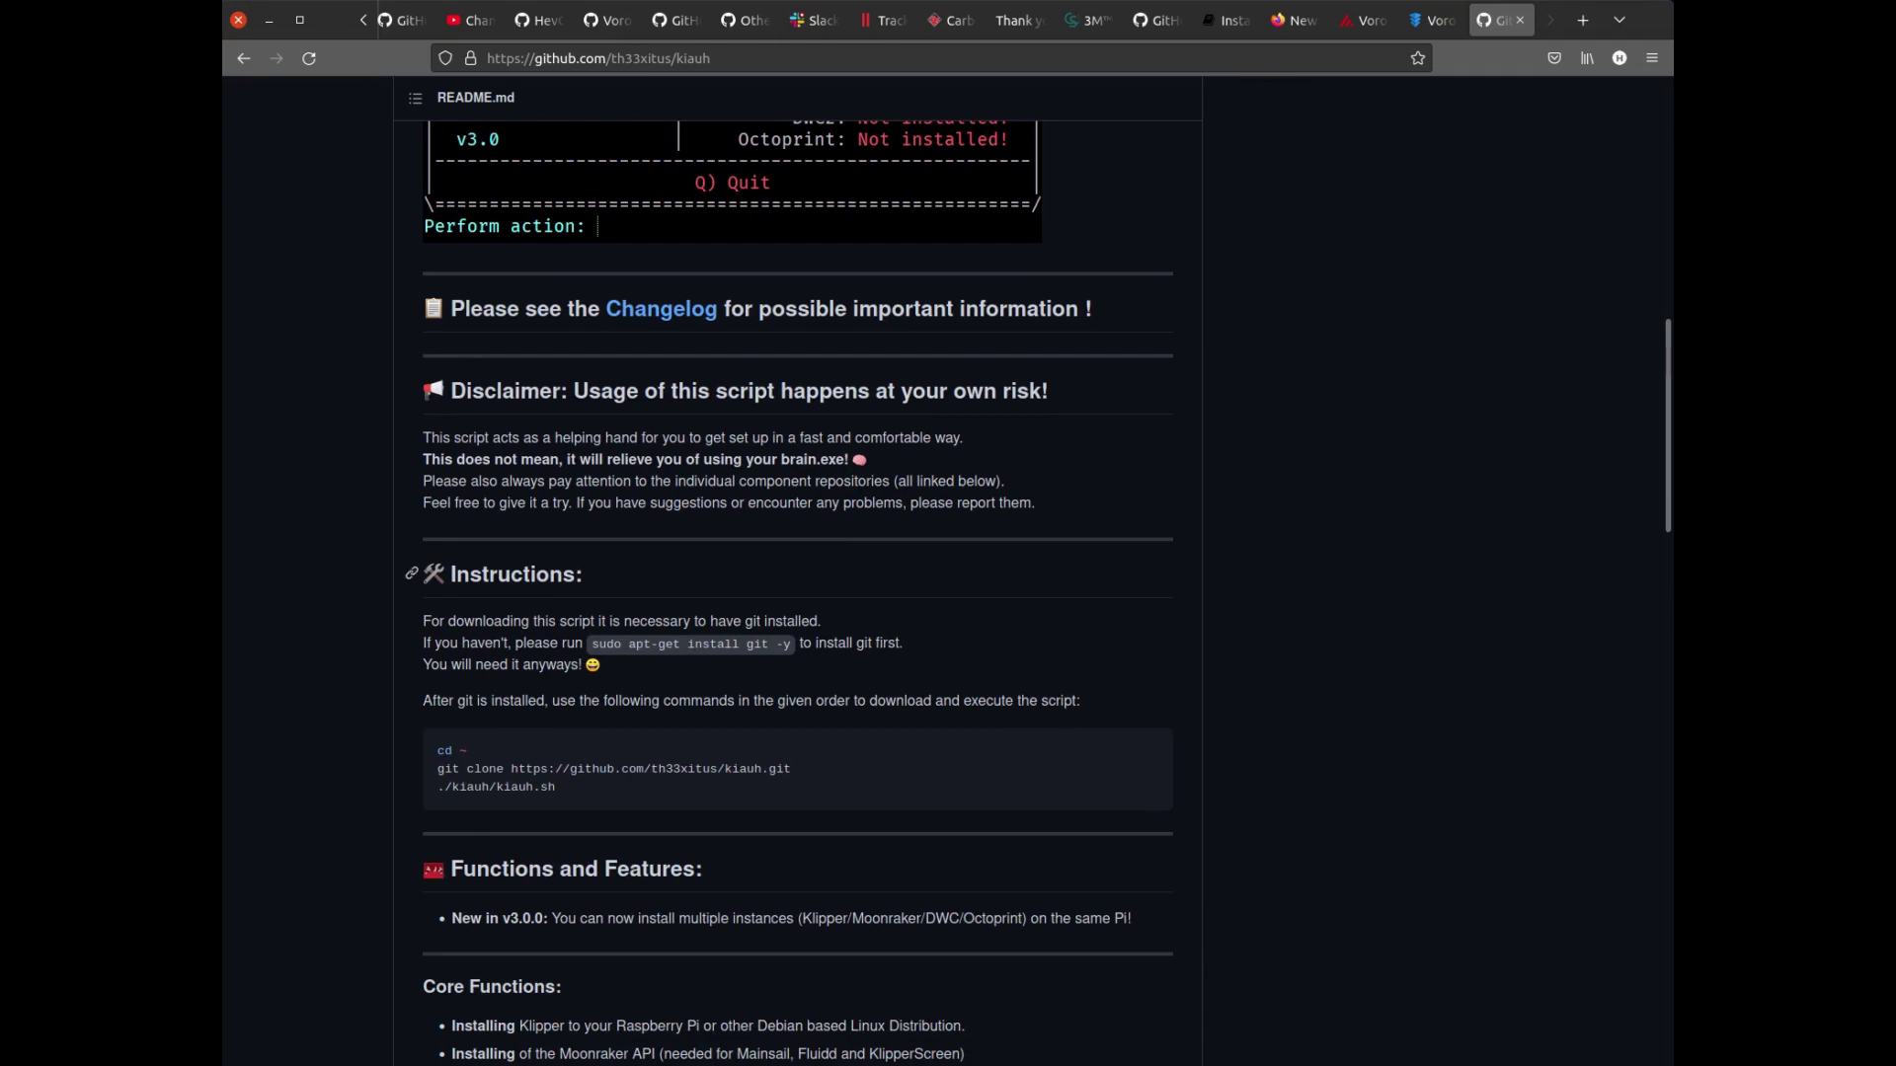
{"action": "left_click_drag", "start_coordinate": [450, 575], "coordinate": [790, 701]}
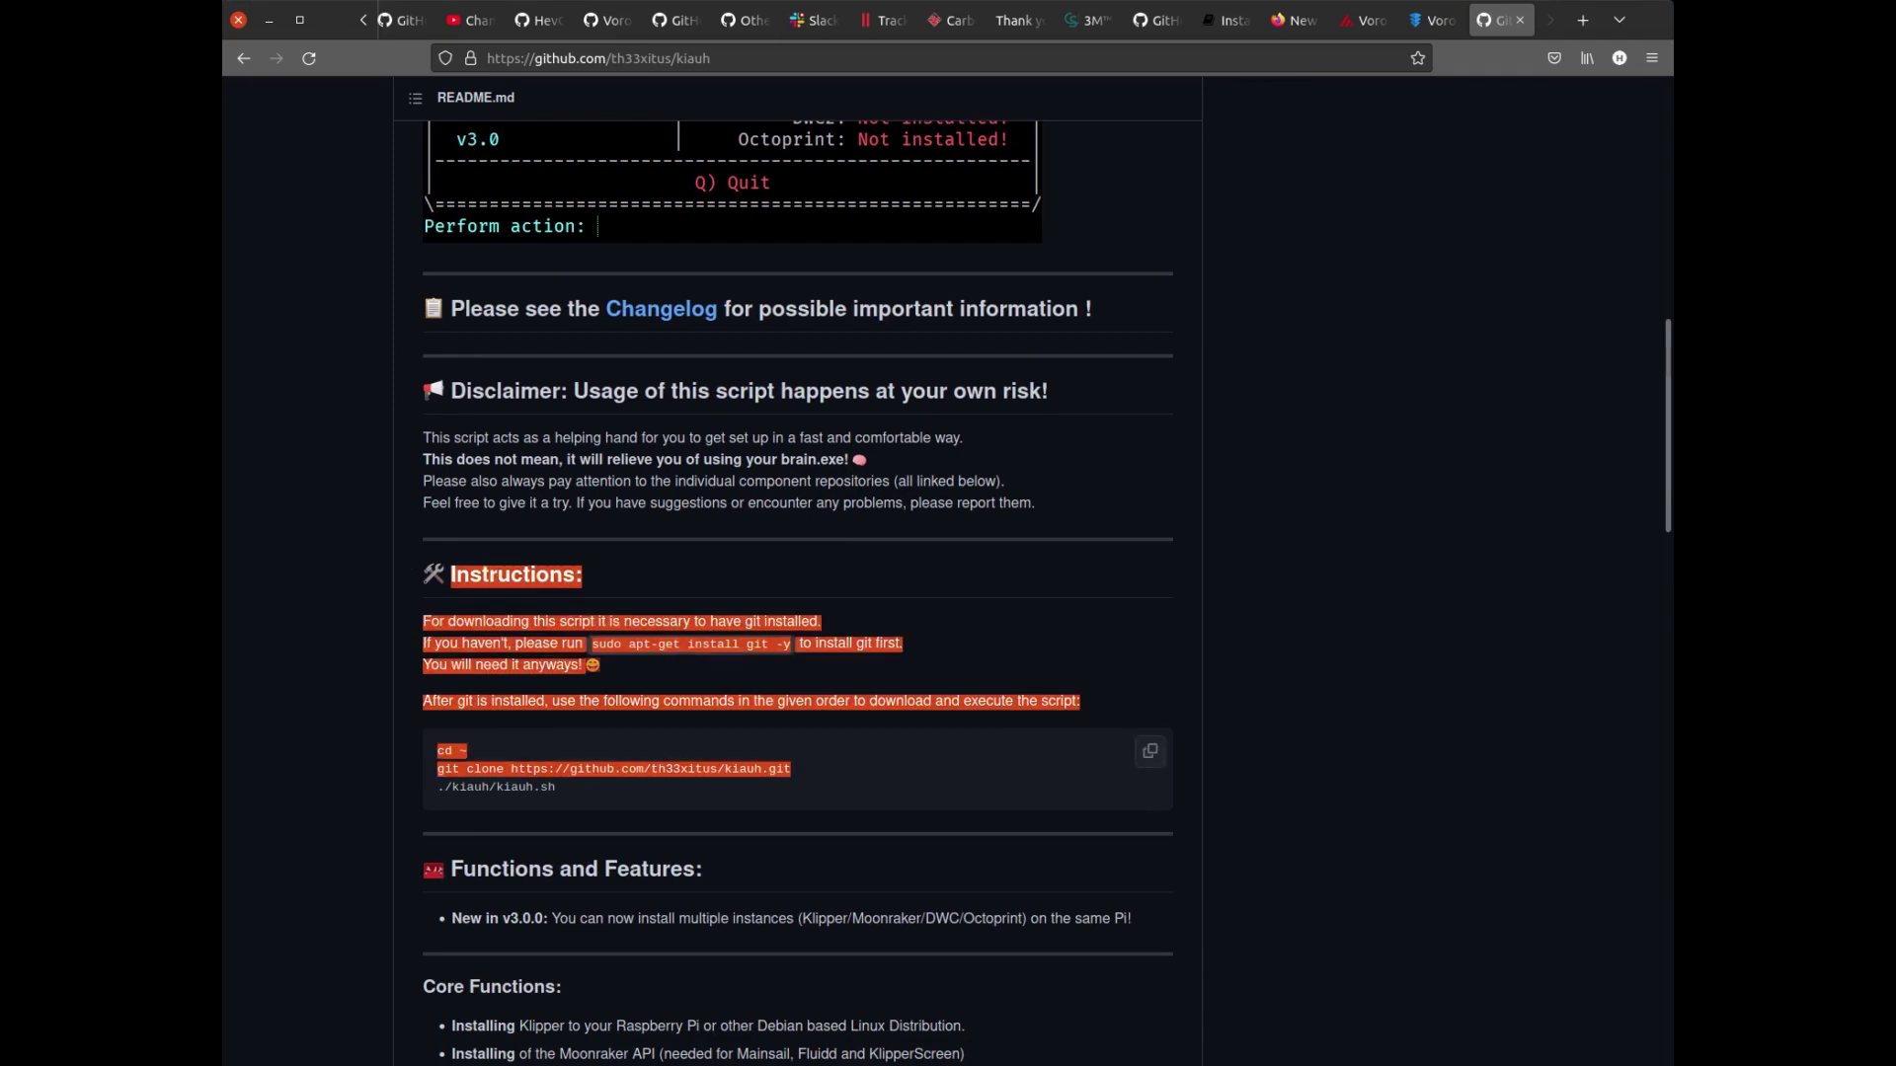
{"action": "left_click_drag", "start_coordinate": [791, 769], "coordinate": [558, 787]}
{"action": "left_click", "coordinate": [558, 787]}
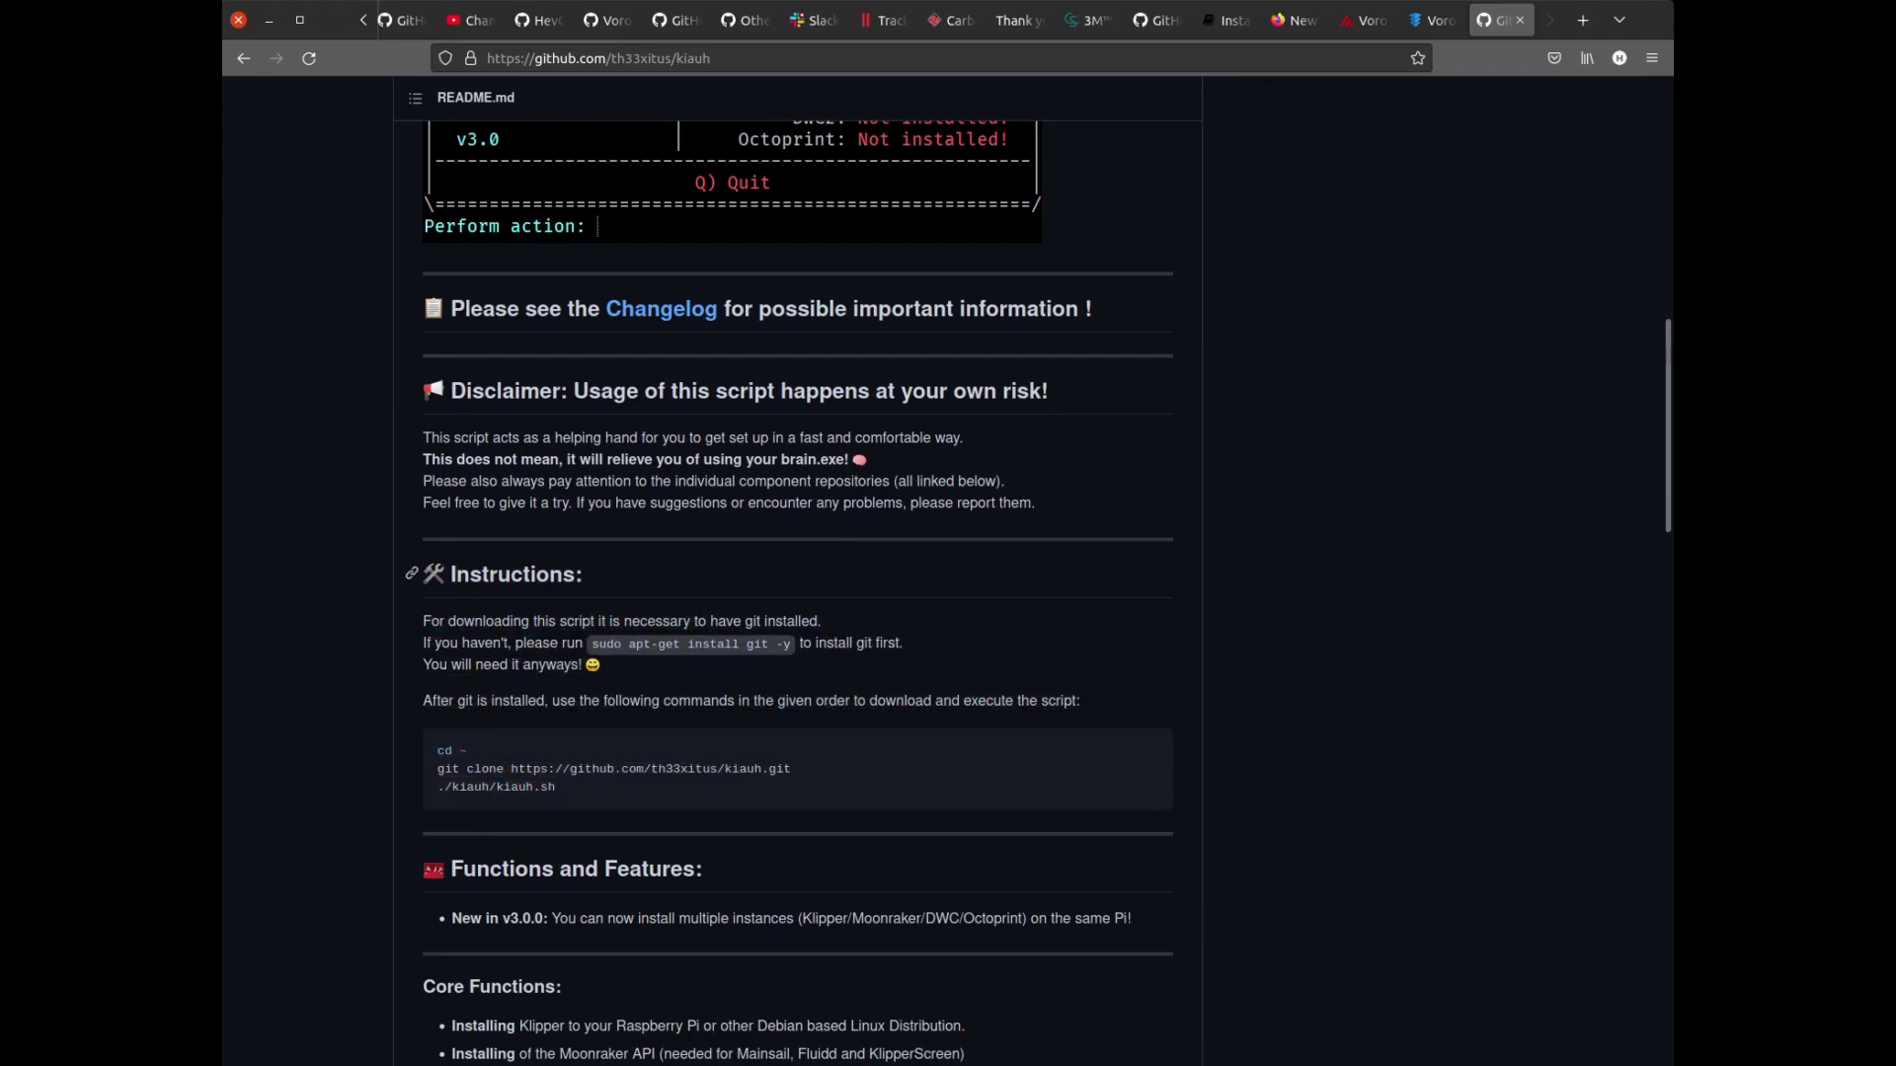
{"action": "key", "text": "alt+Tab"}
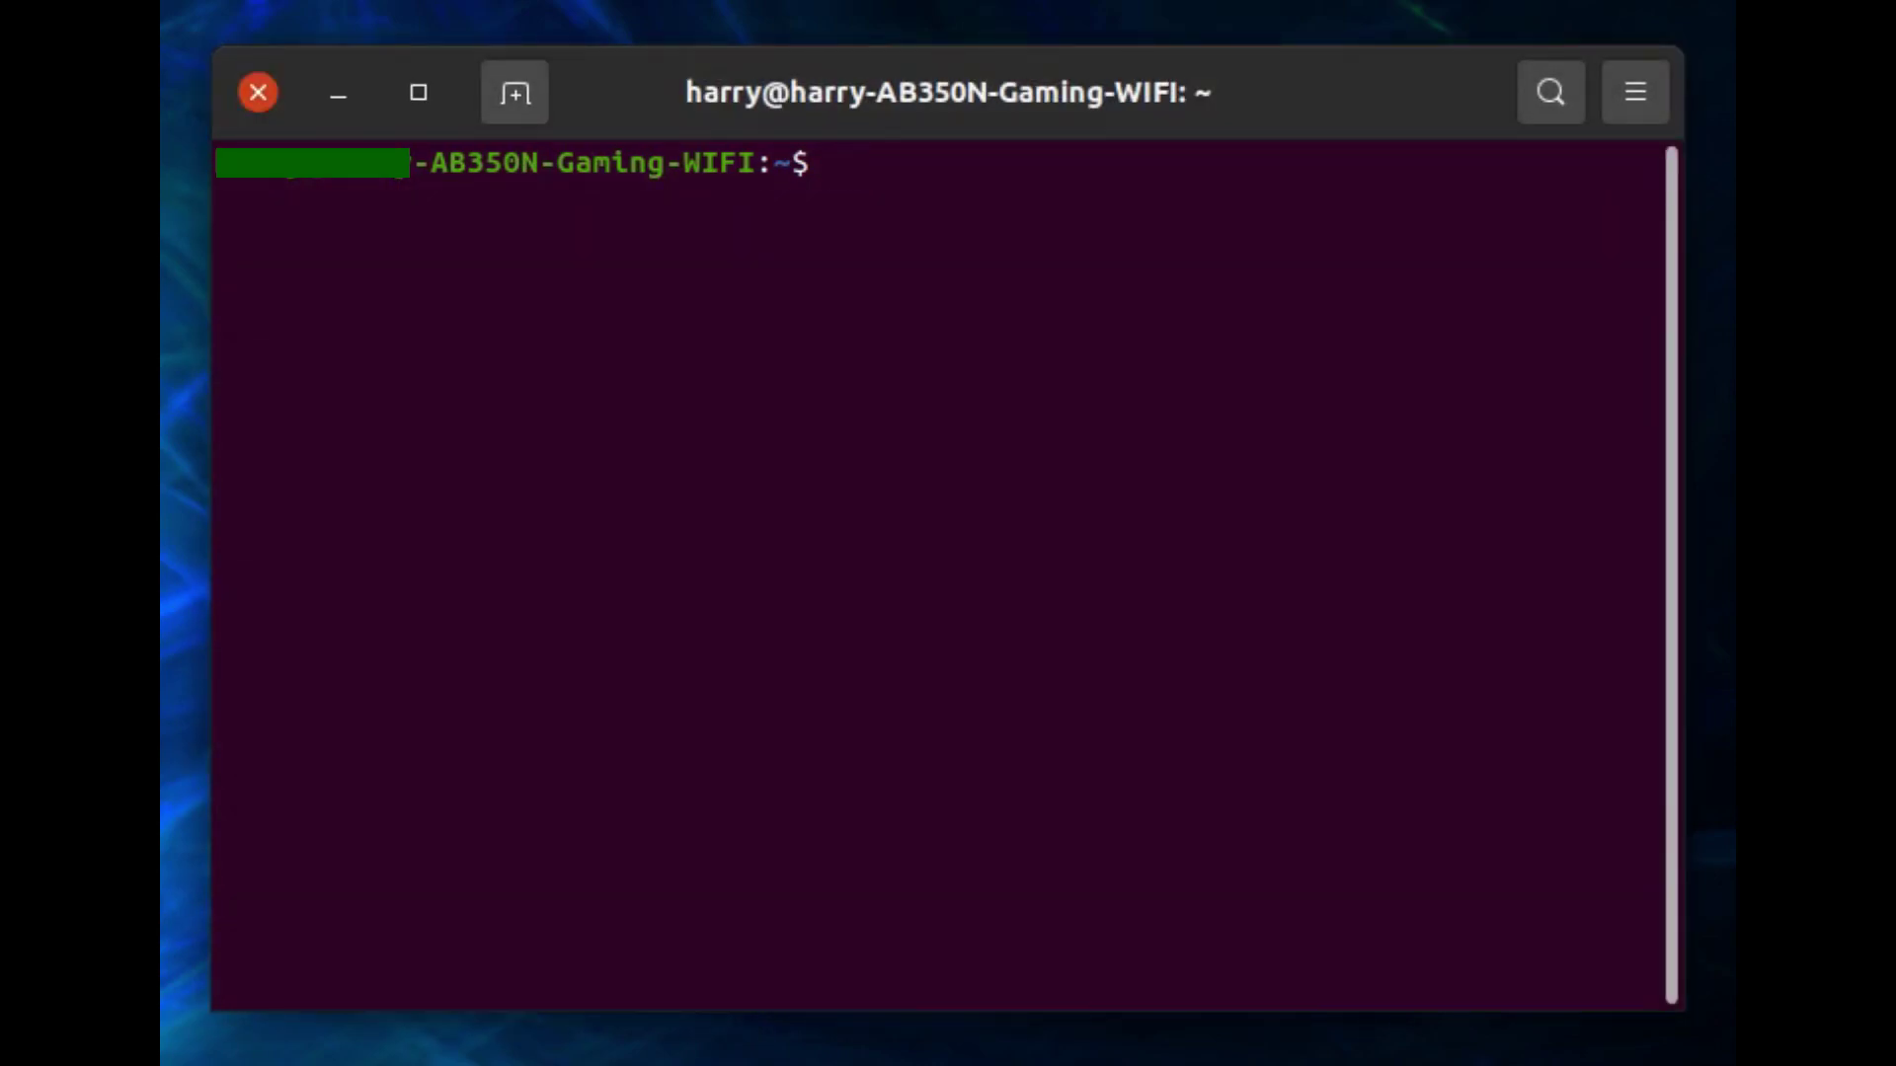
{"action": "type", "text": "ssh pi@19"}
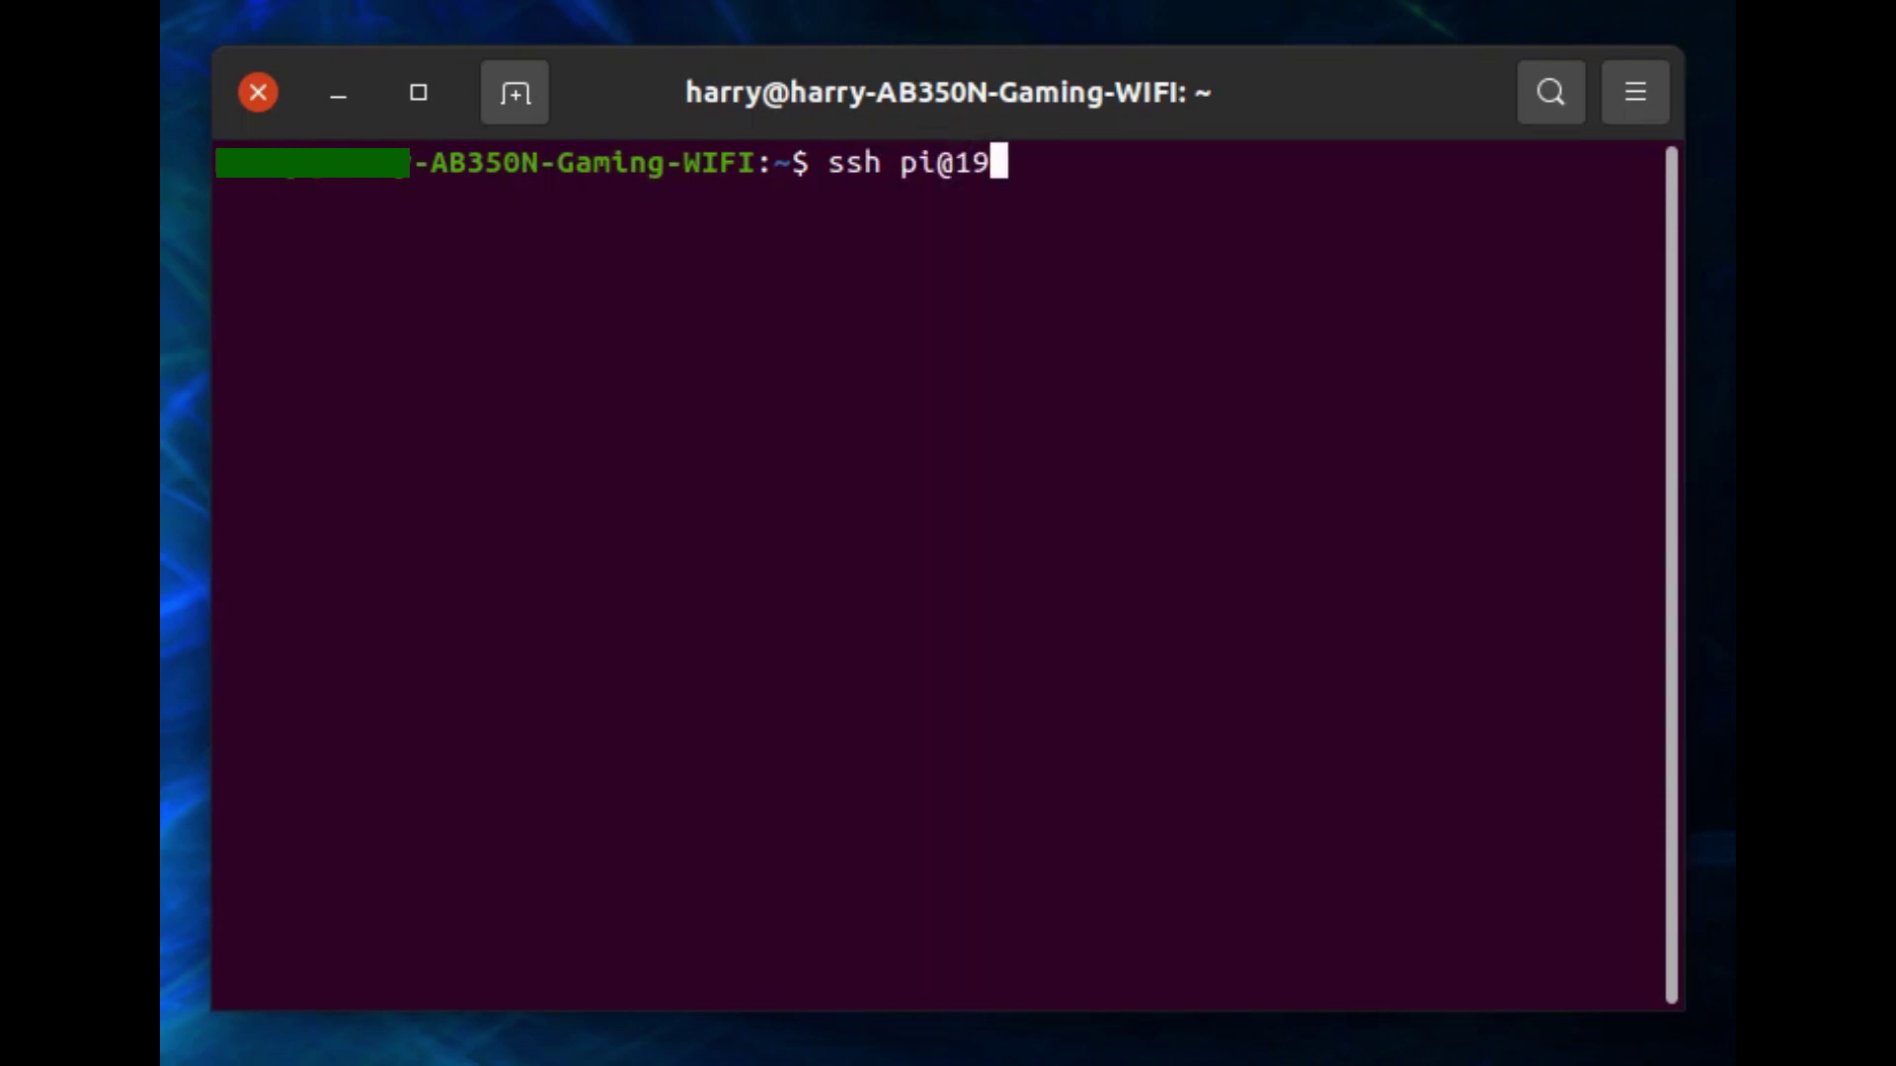
{"action": "type", "text": "2.168"}
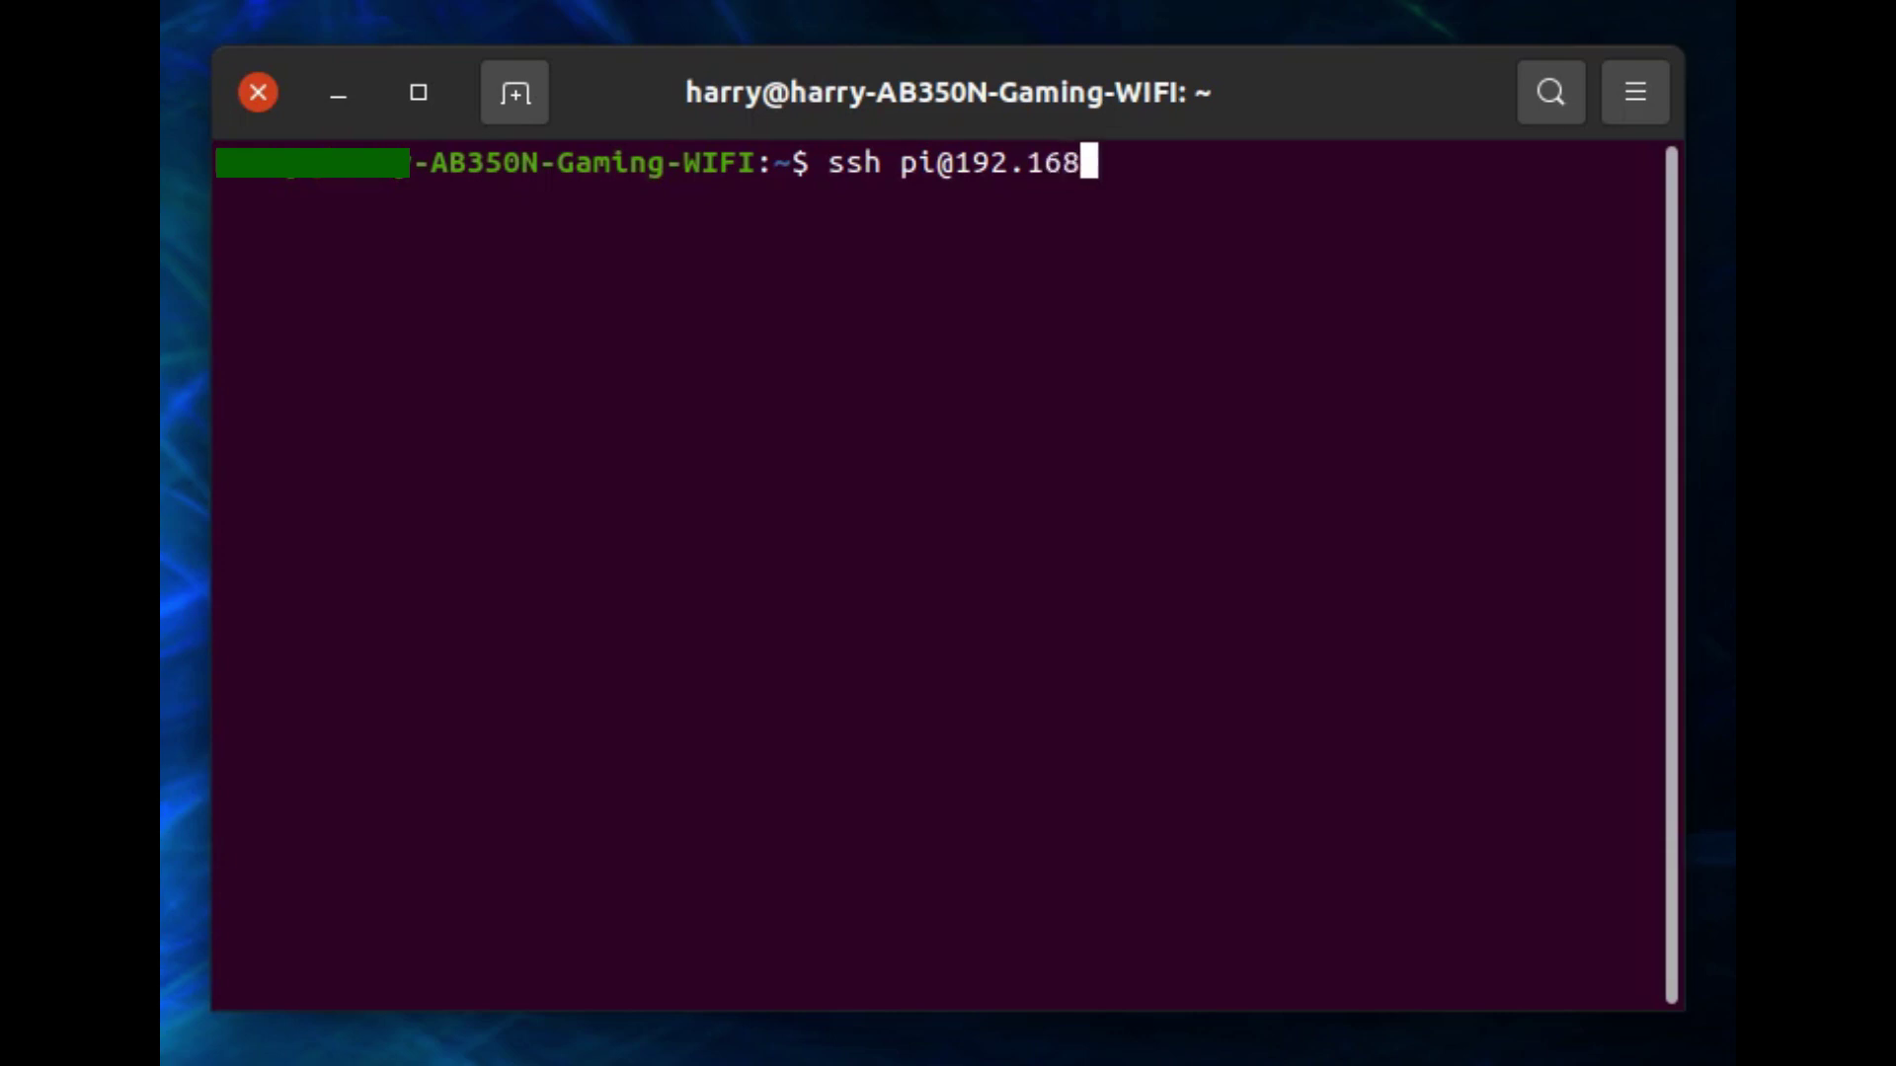
{"action": "type", "text": ".0.159"}
{"action": "key", "text": "Return"}
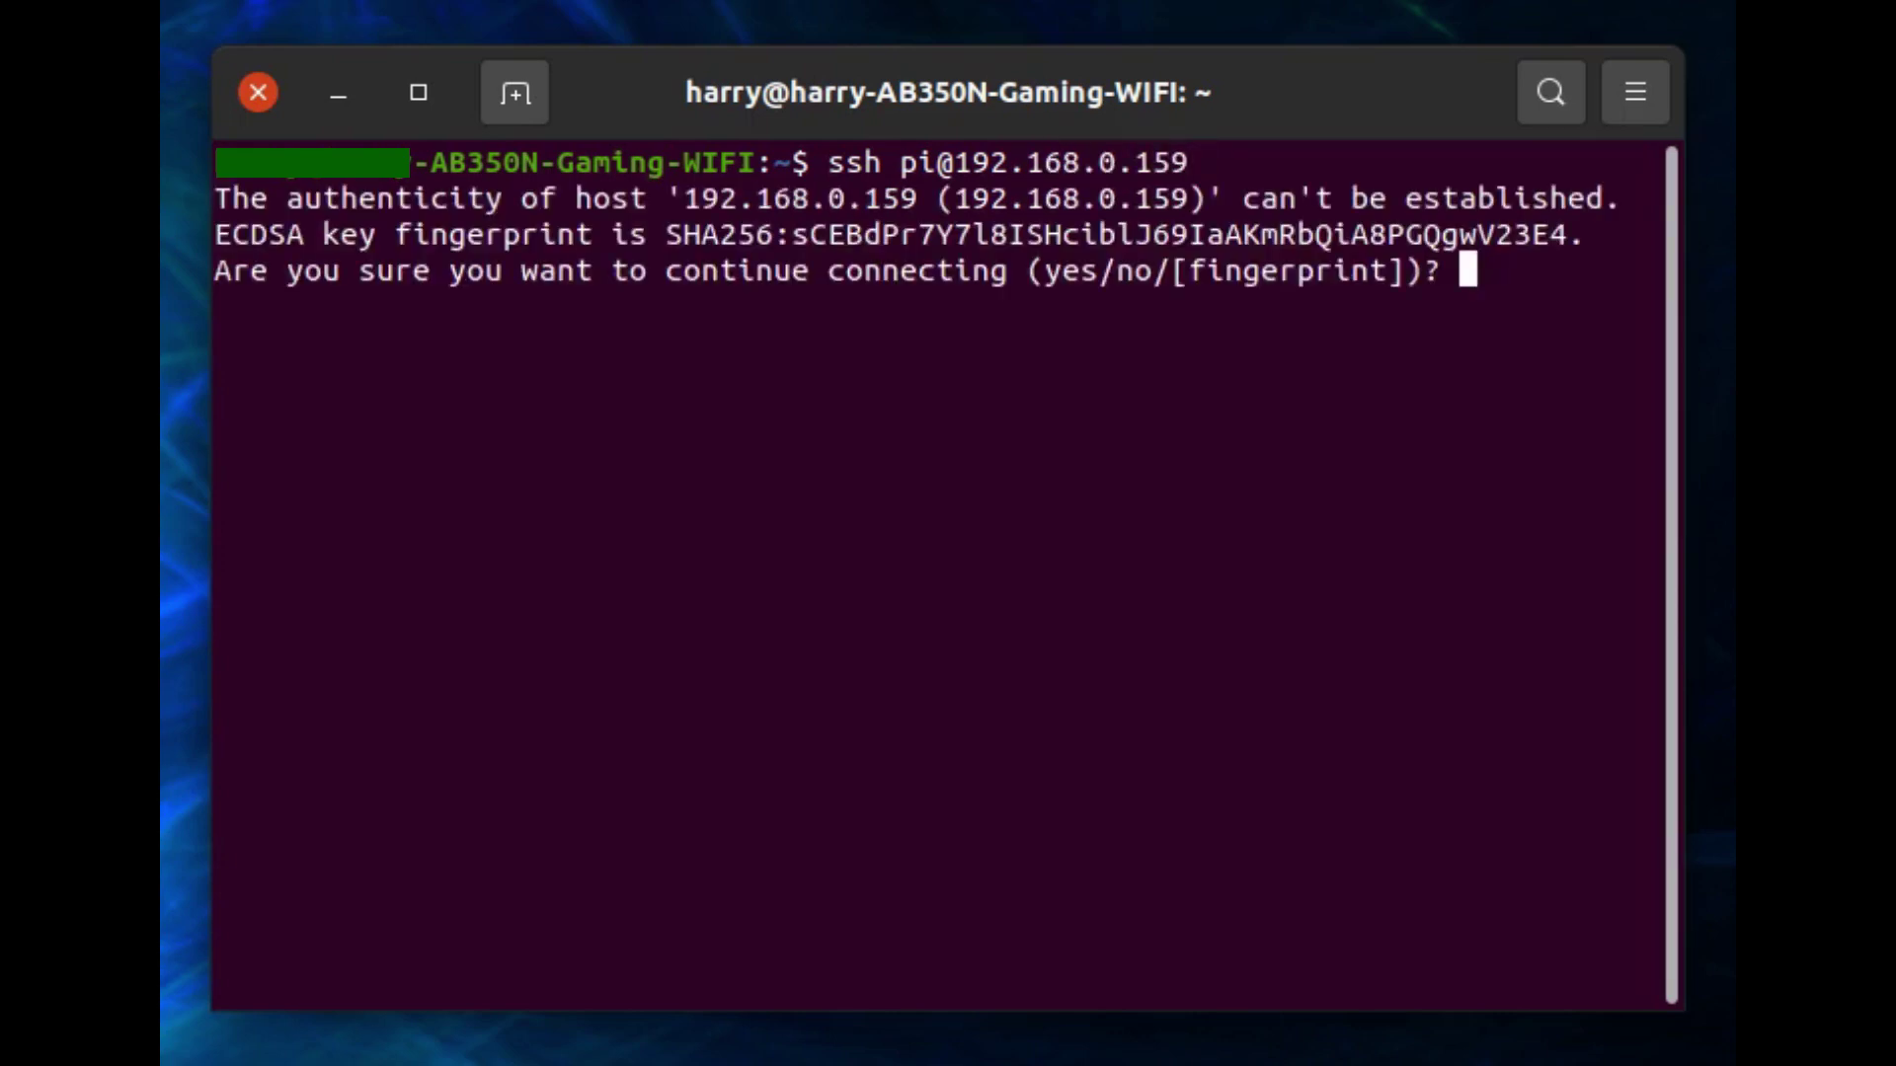
{"action": "type", "text": "yes"}
{"action": "key", "text": "Return"}
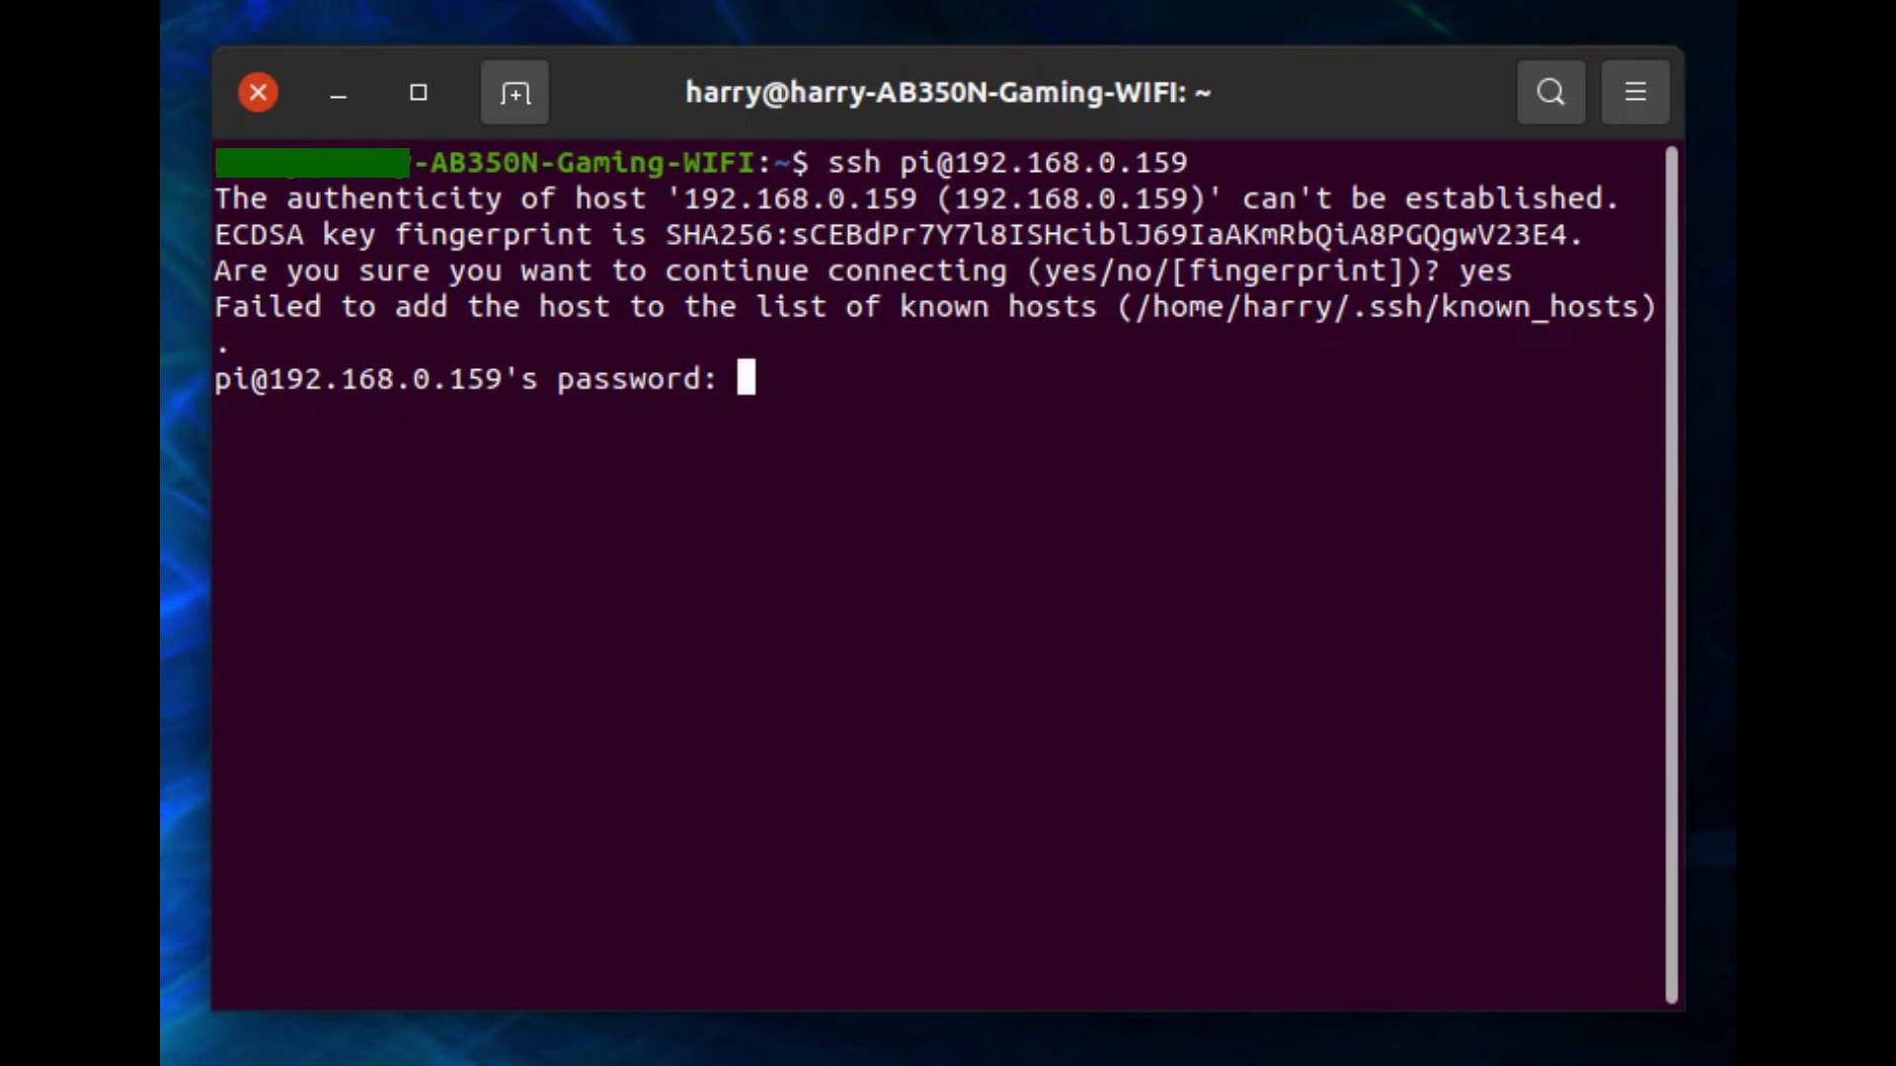
{"action": "key", "text": "Return"}
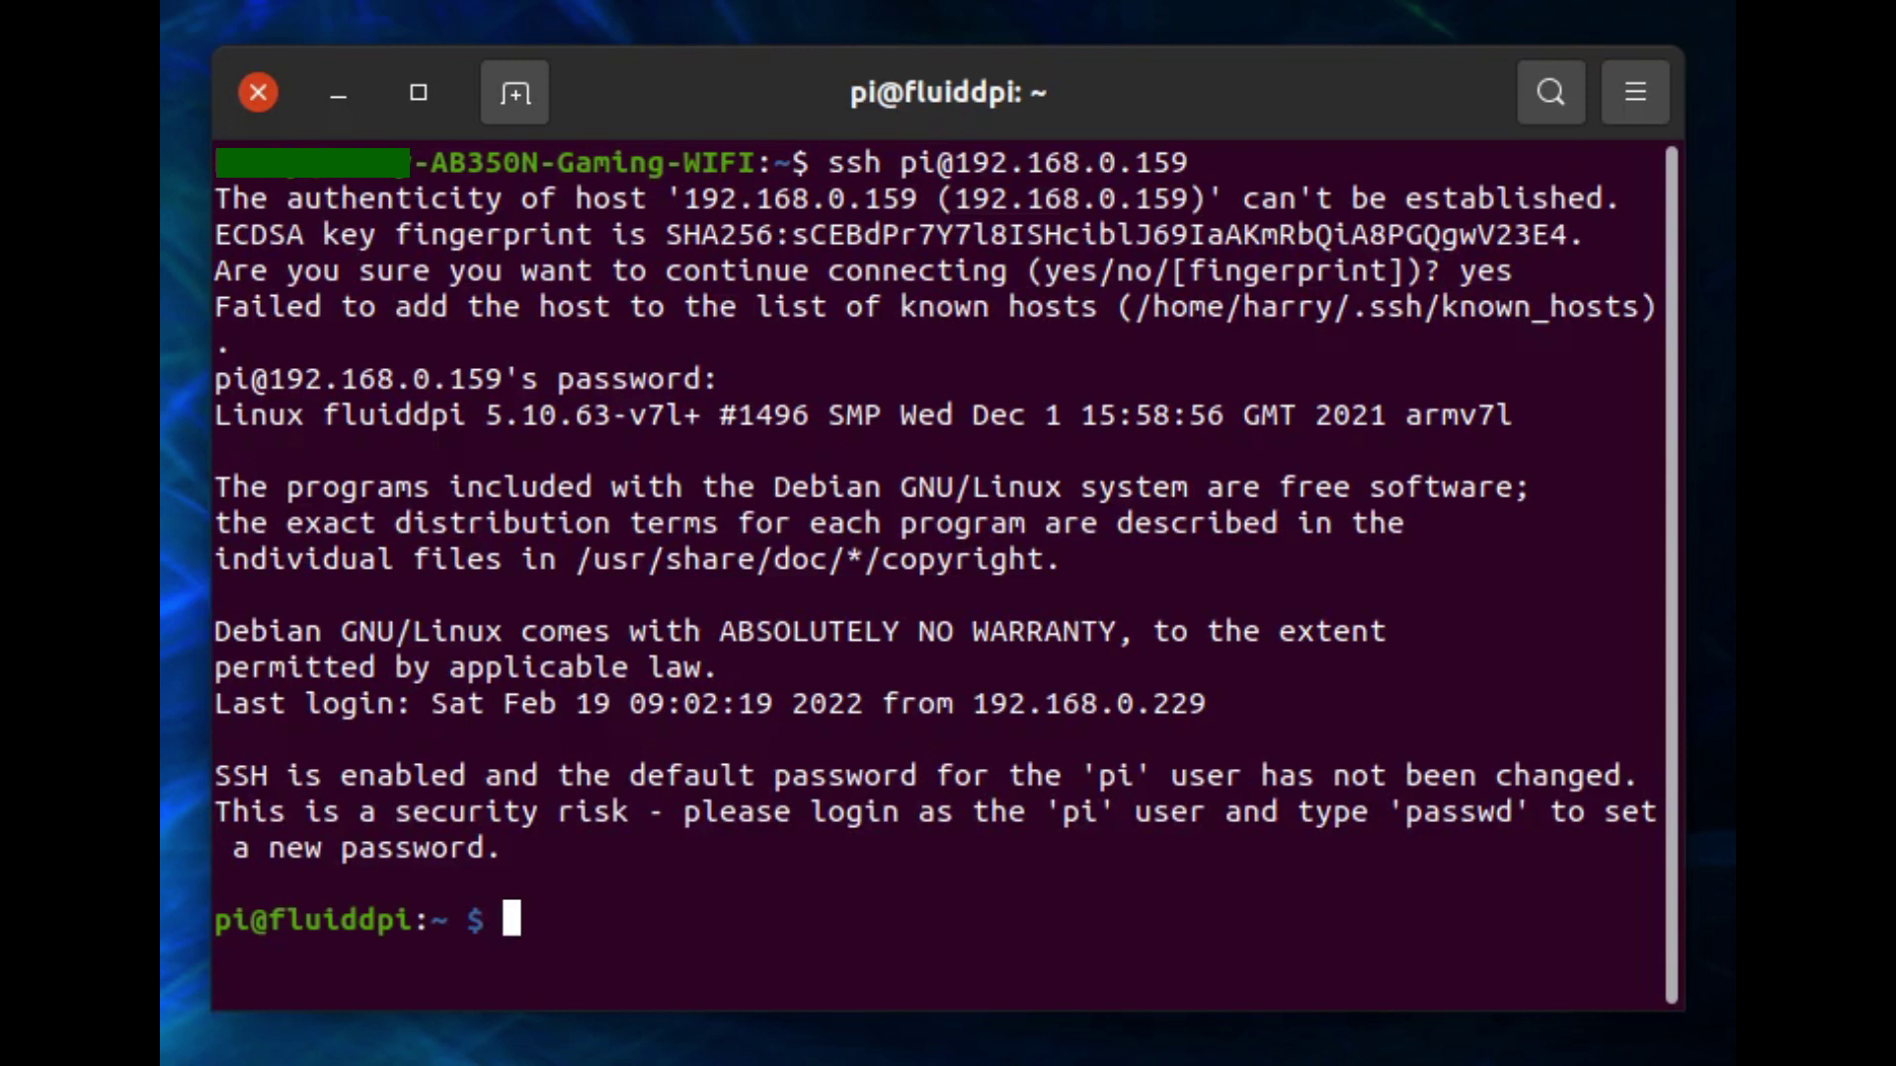
Install git with sudo apt install git -y, then return home with cd ~.
{"action": "type", "text": "sudo"}
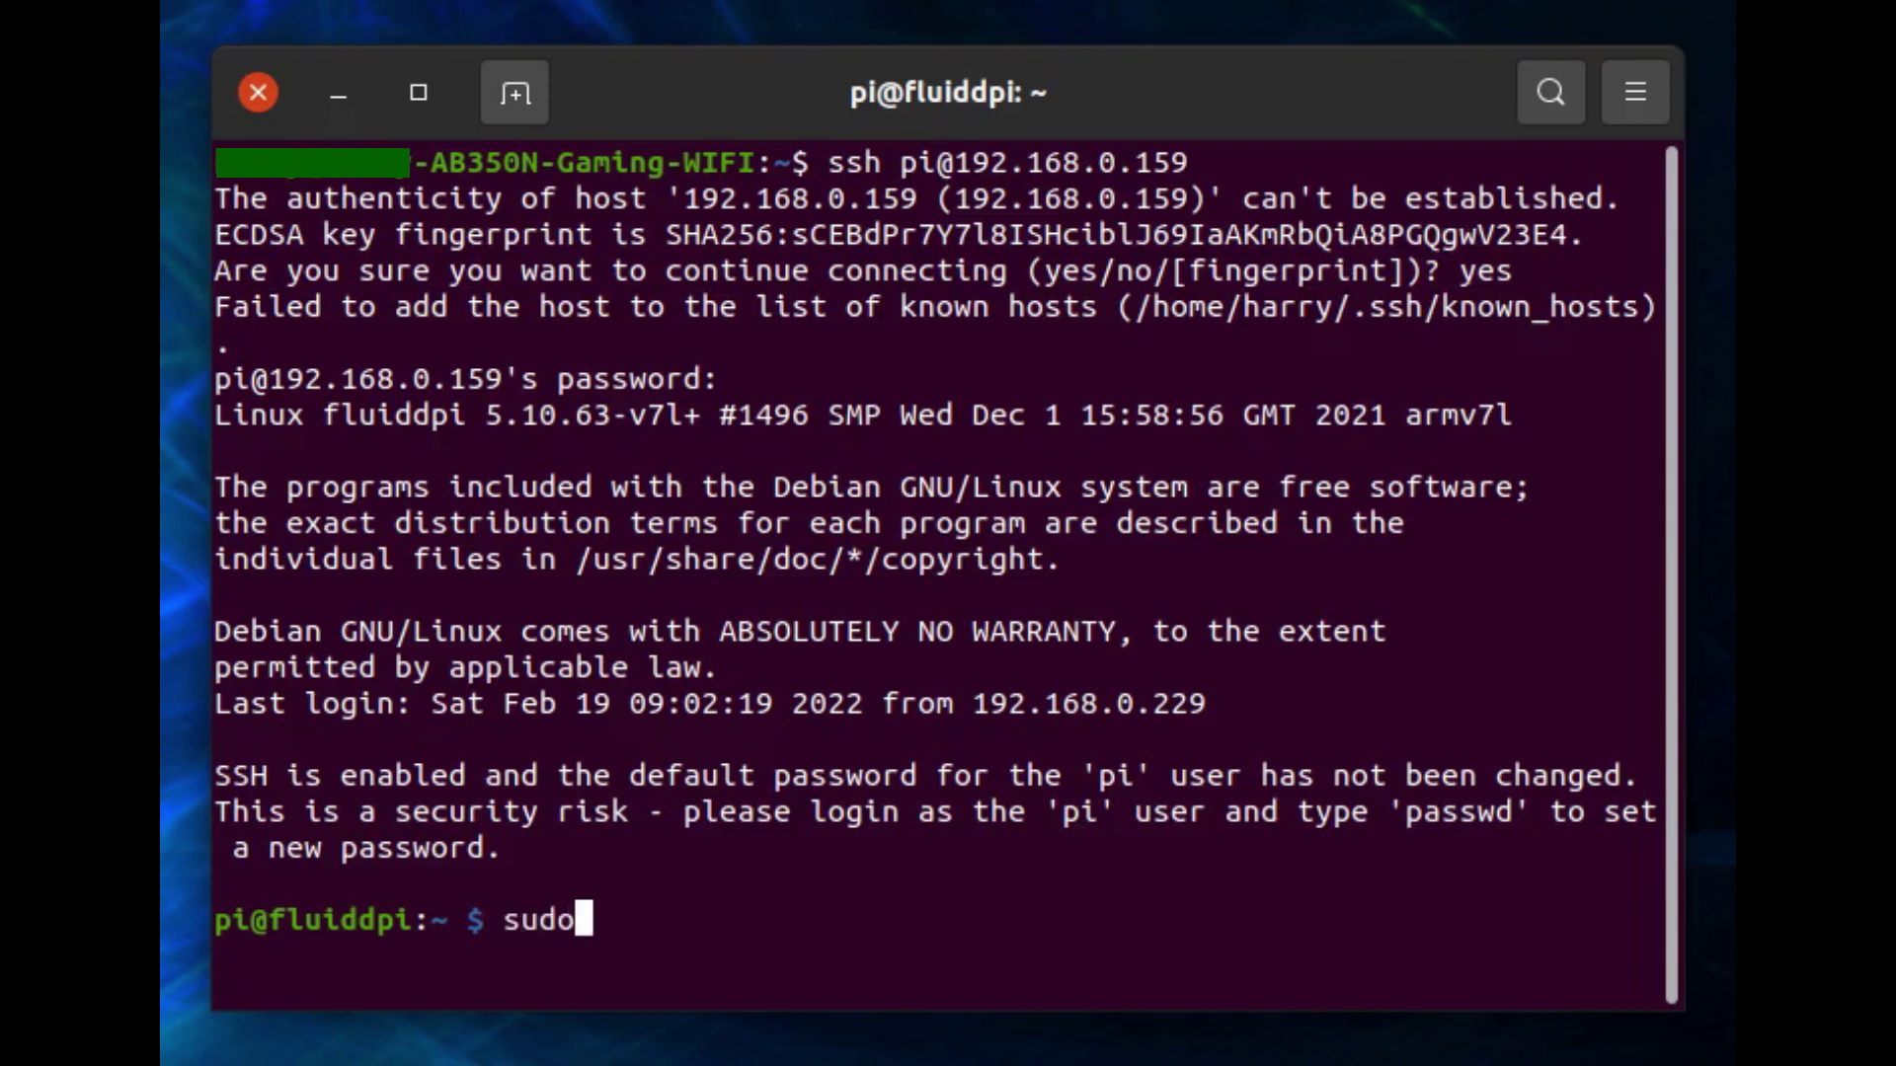
{"action": "type", "text": " apt i"}
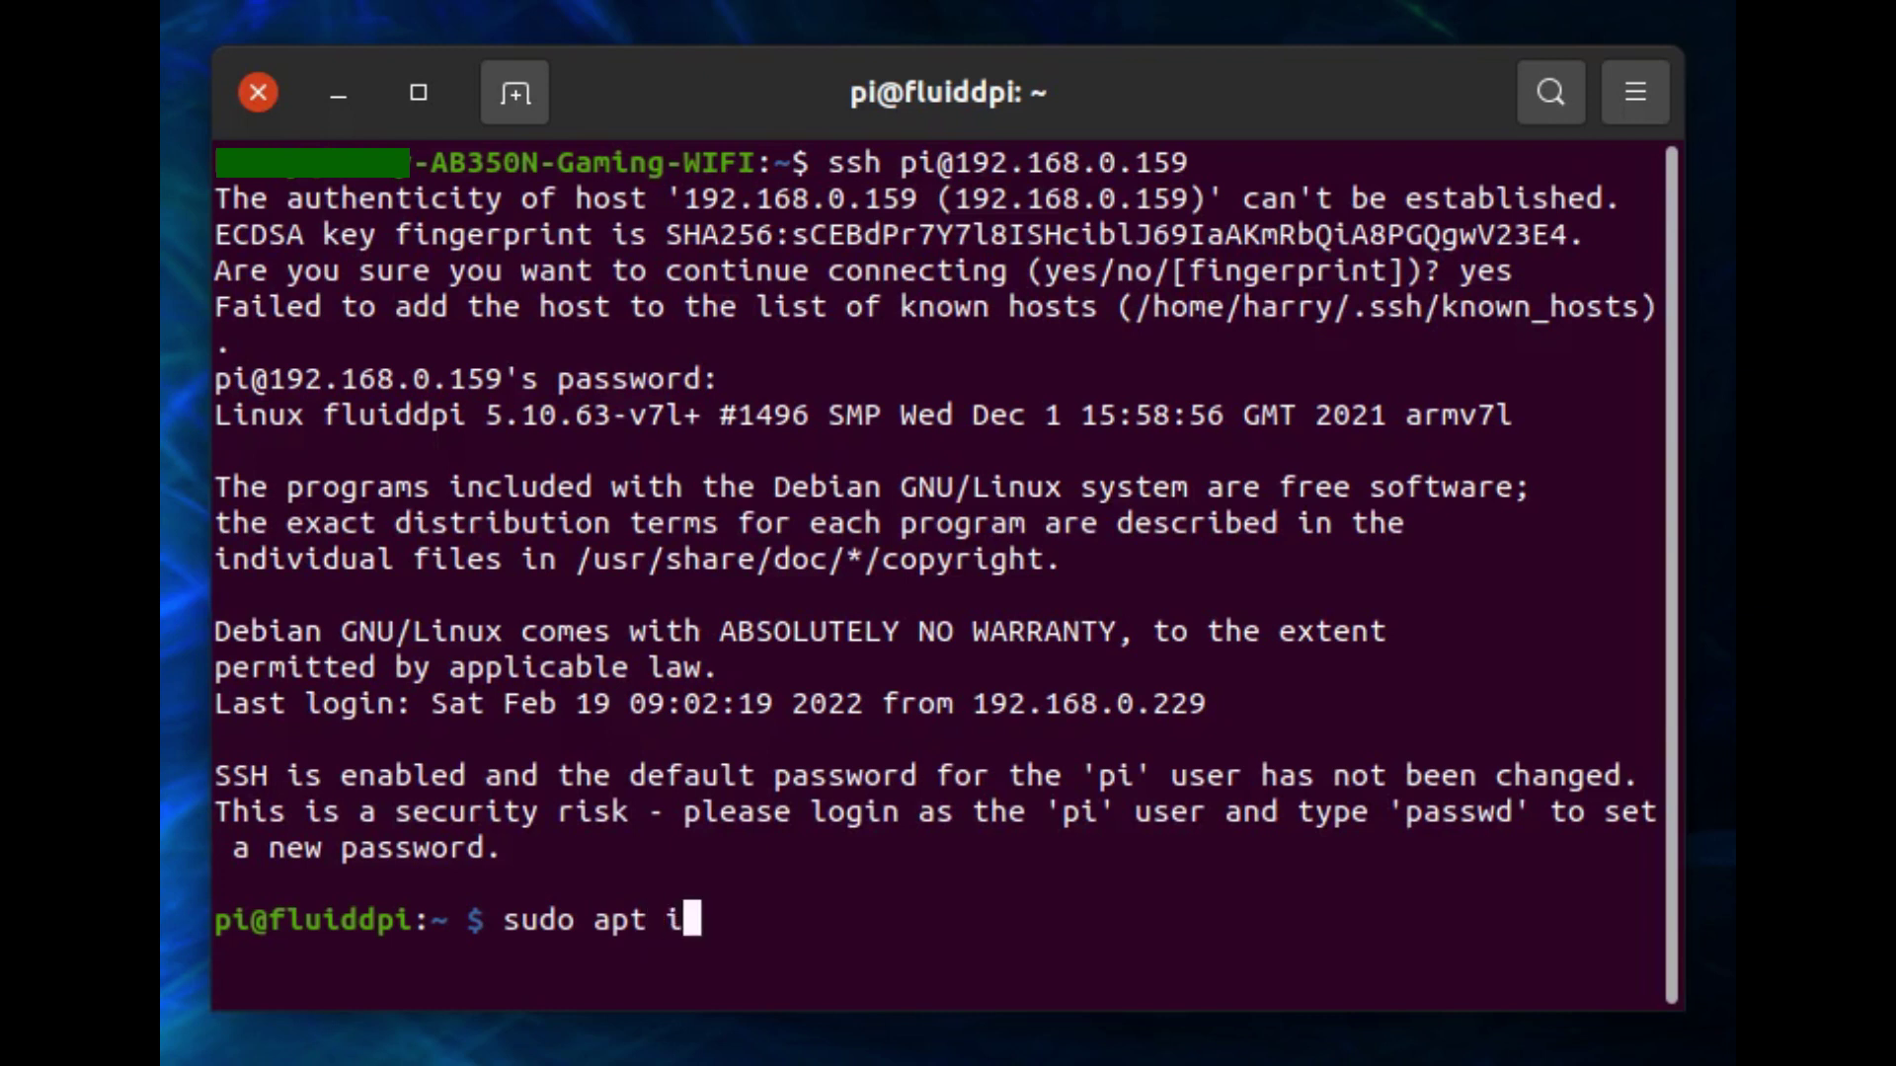
{"action": "type", "text": "nstall"}
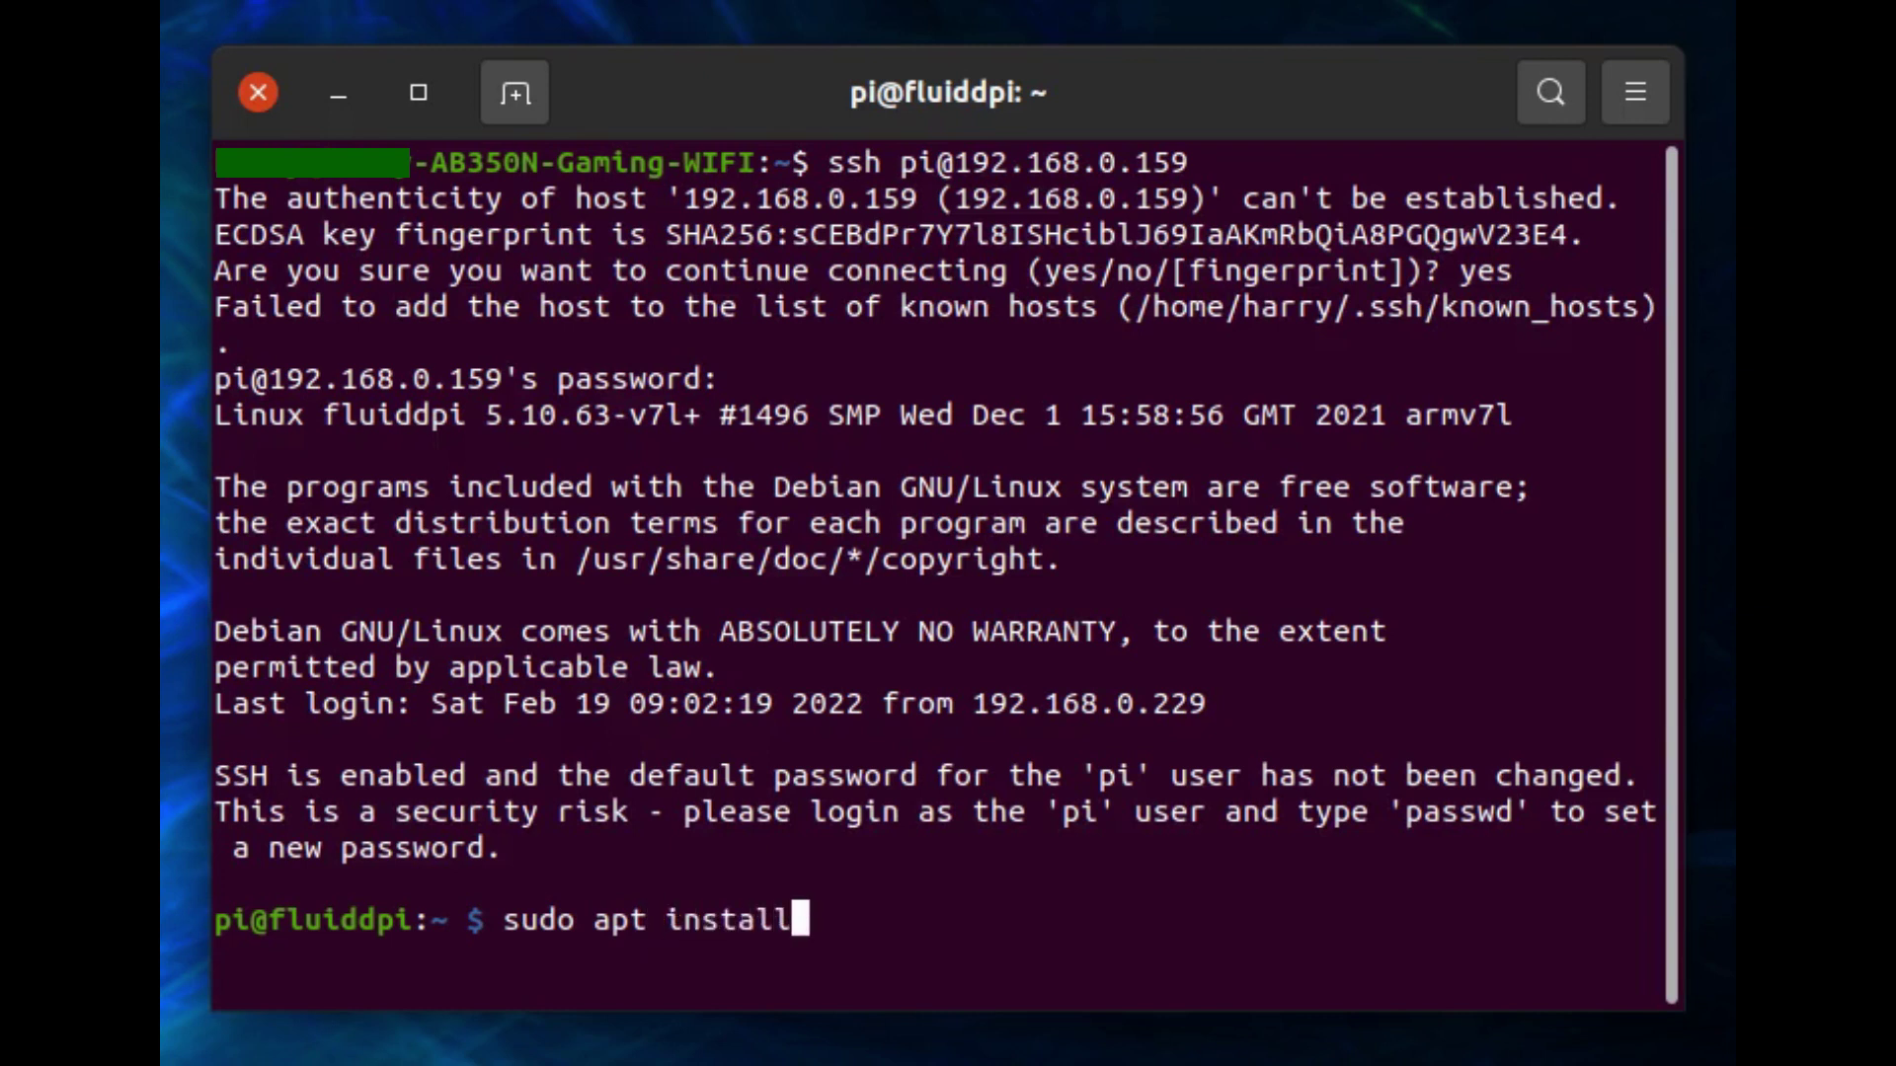
{"action": "type", "text": " git -y"}
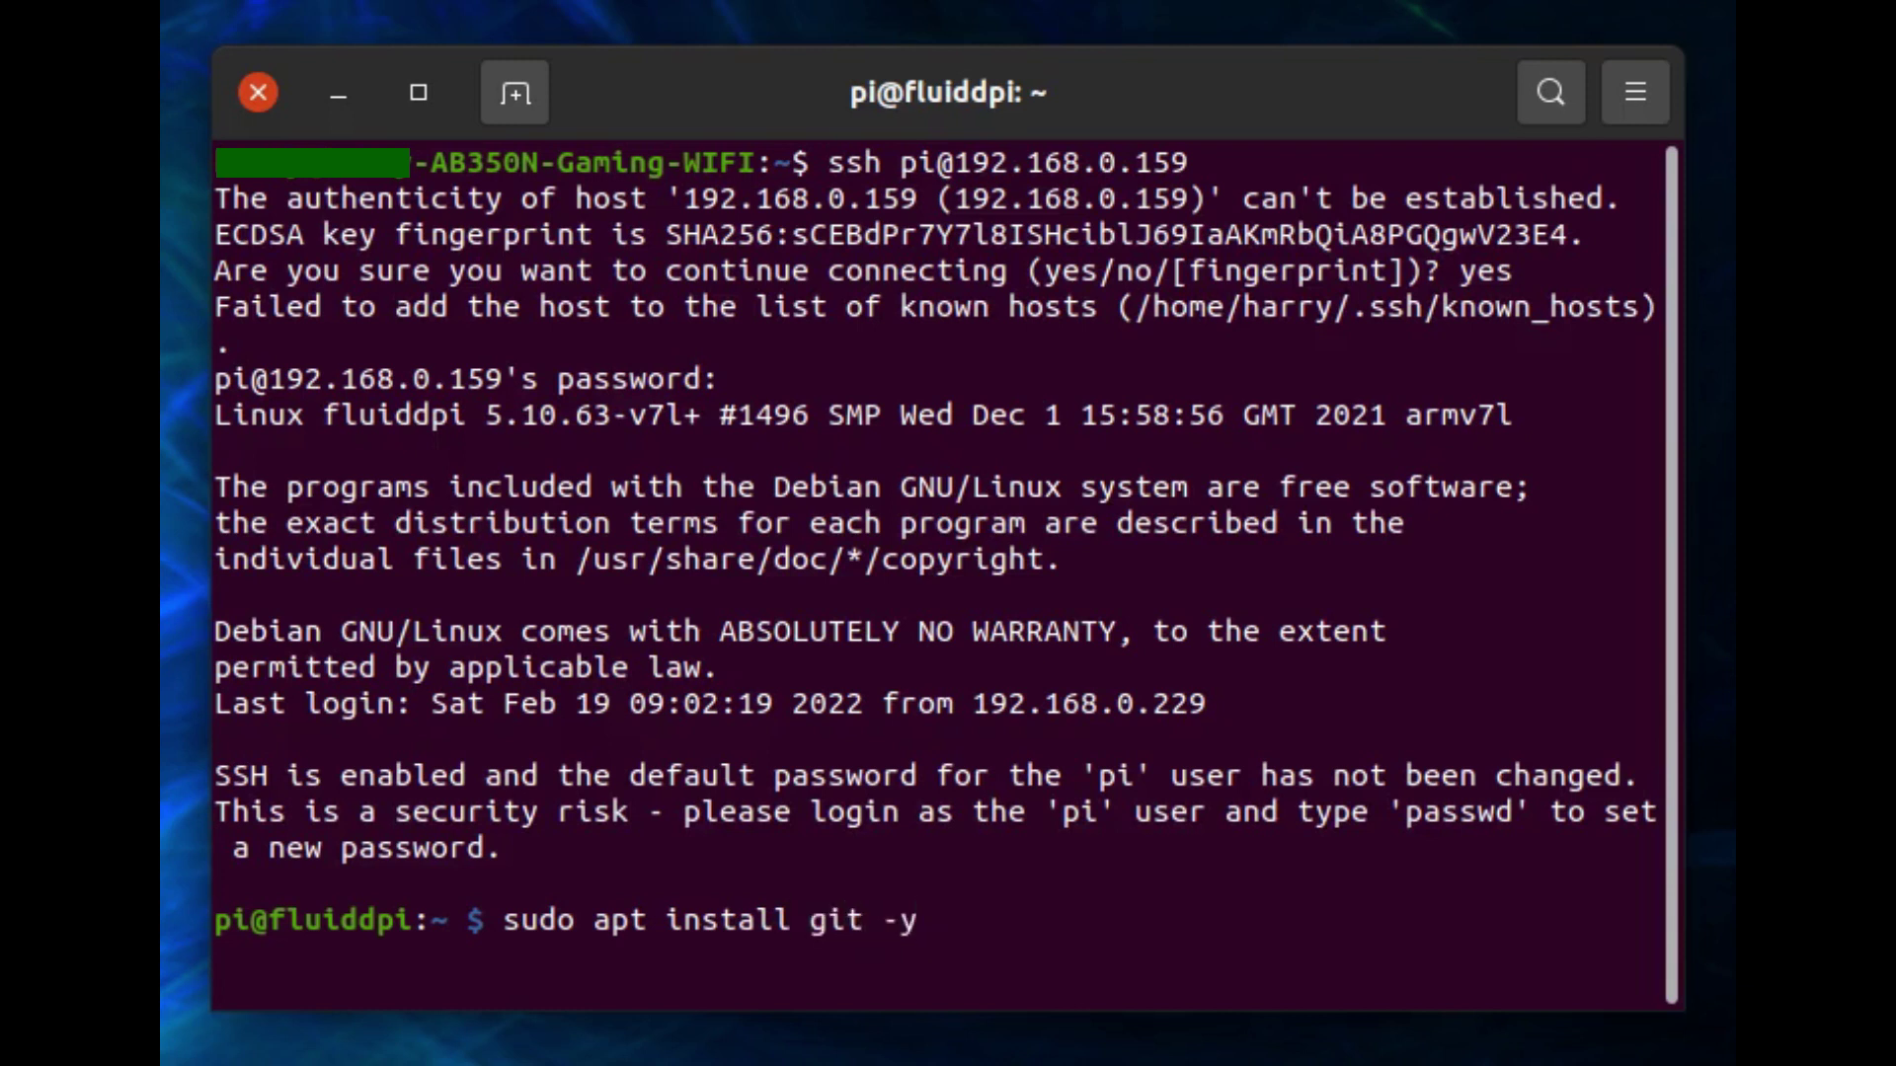
{"action": "key", "text": "Return"}
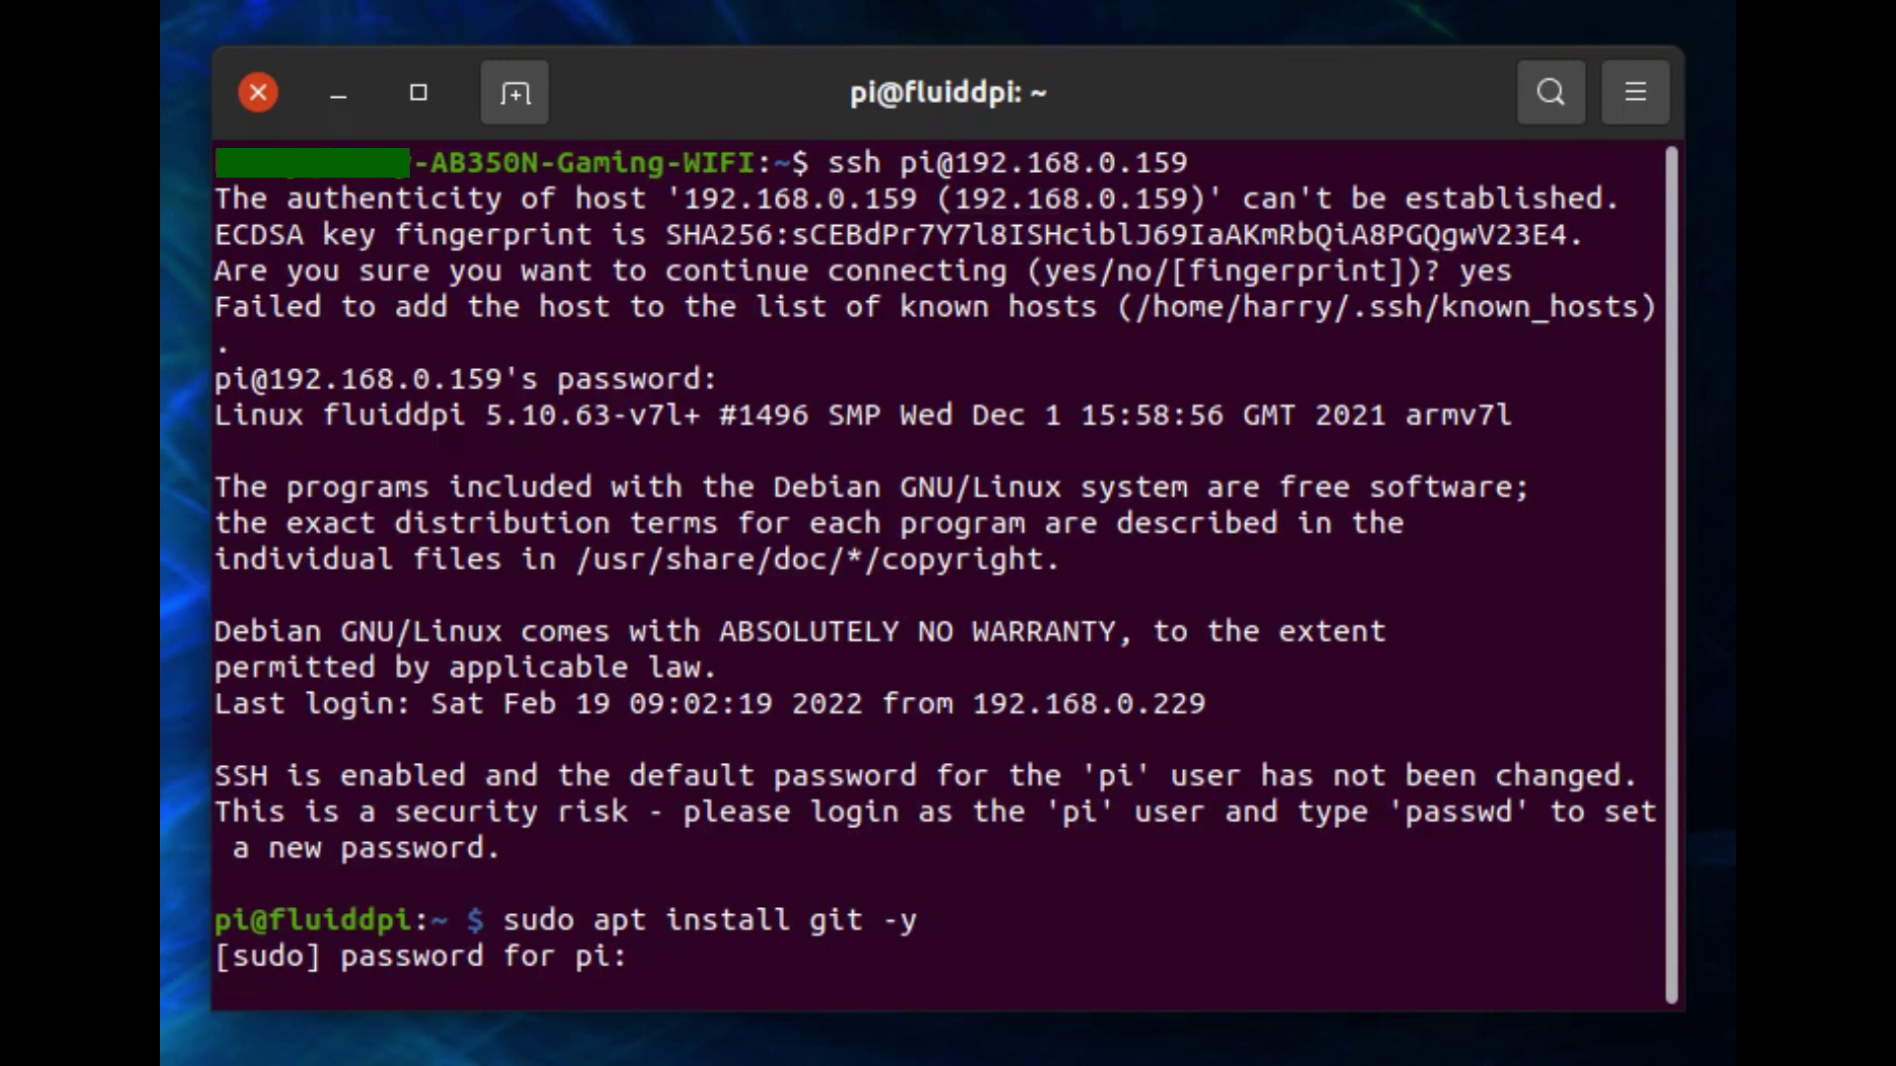
{"action": "key", "text": "Return"}
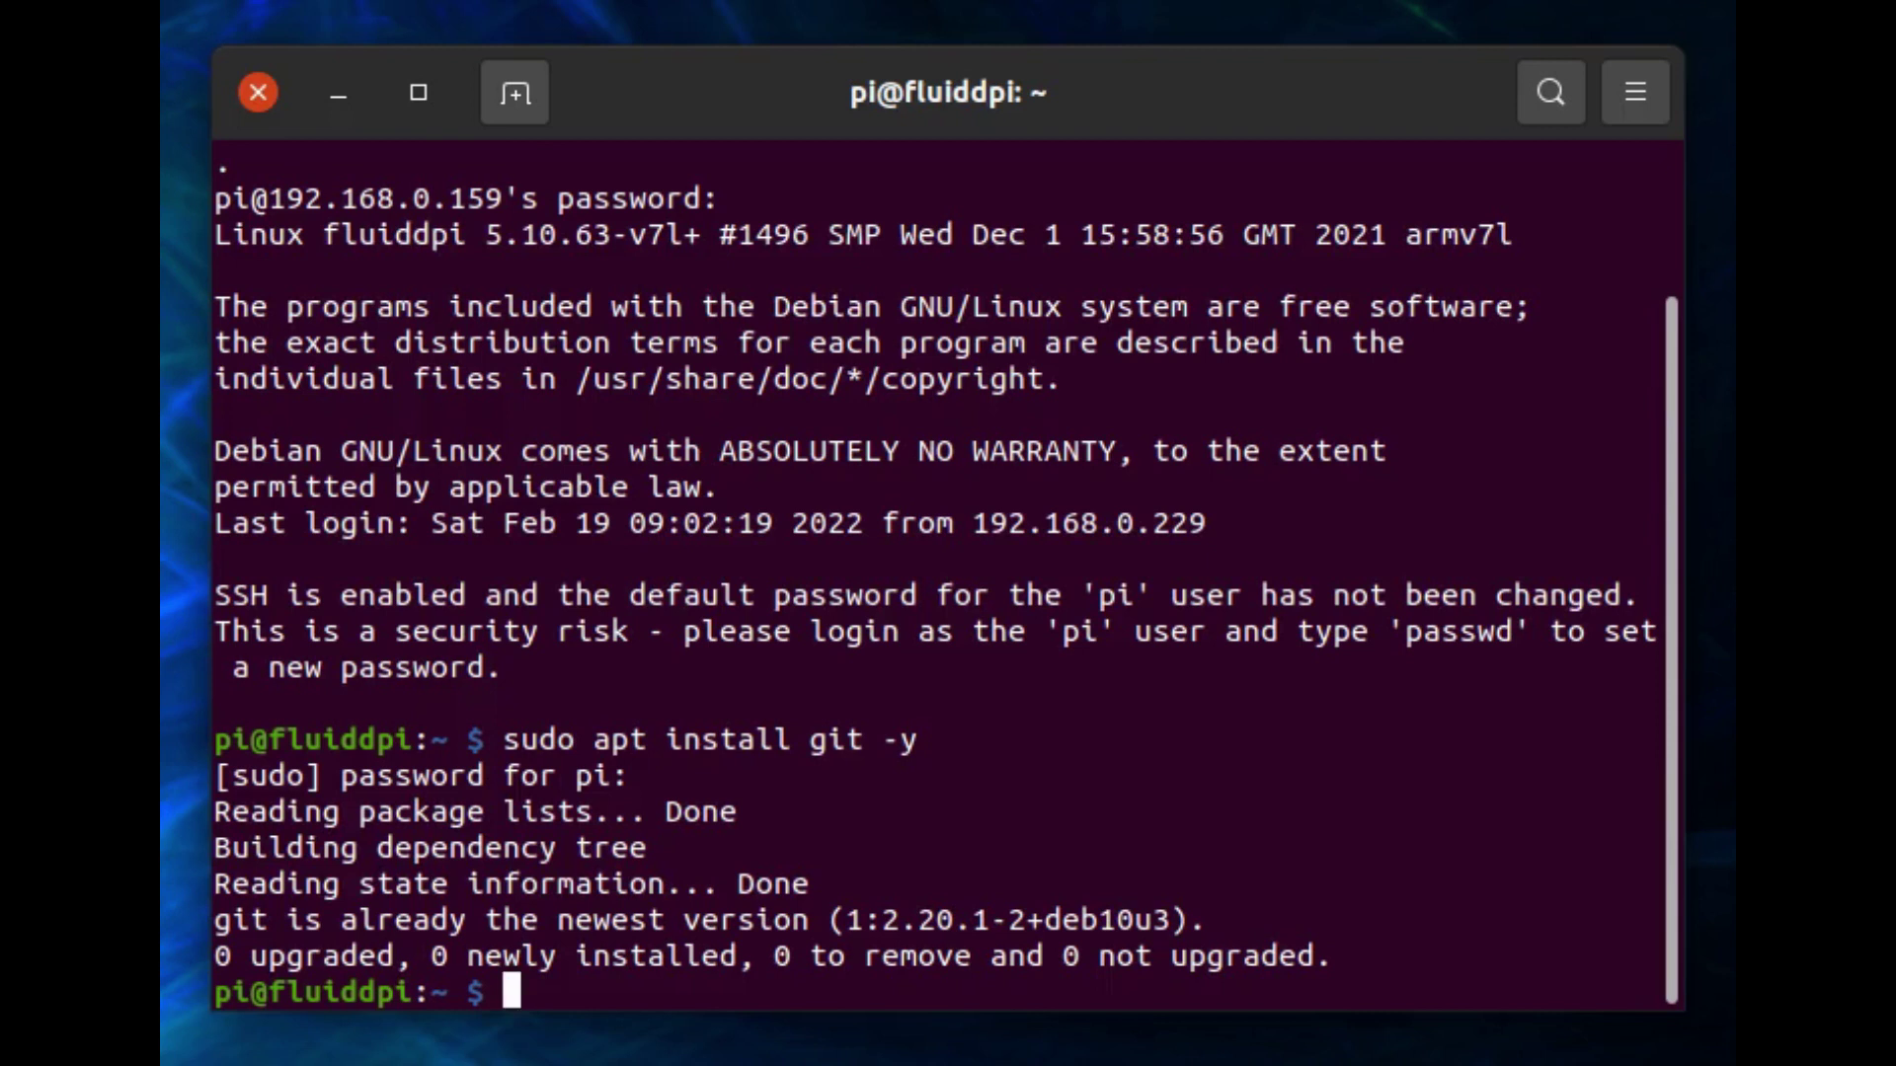
{"action": "type", "text": "cd "}
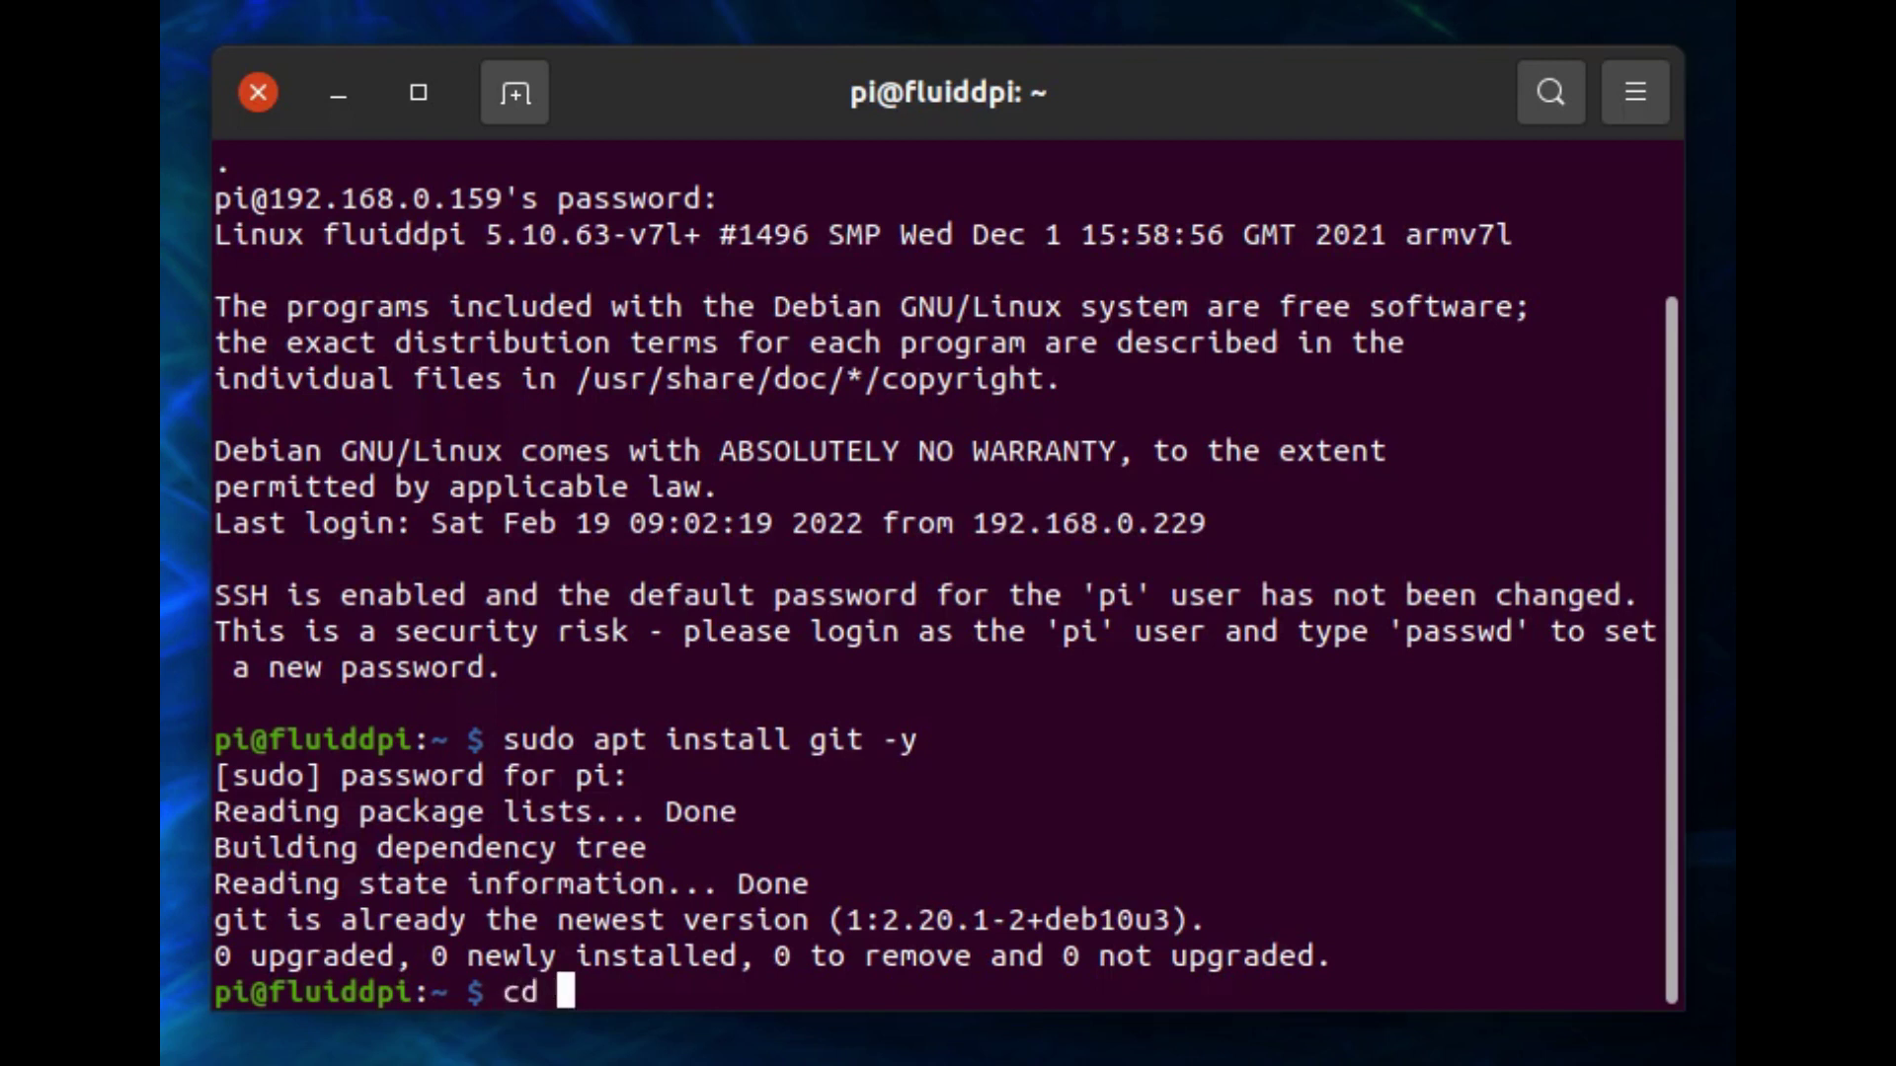
{"action": "type", "text": "~"}
{"action": "key", "text": "Return"}
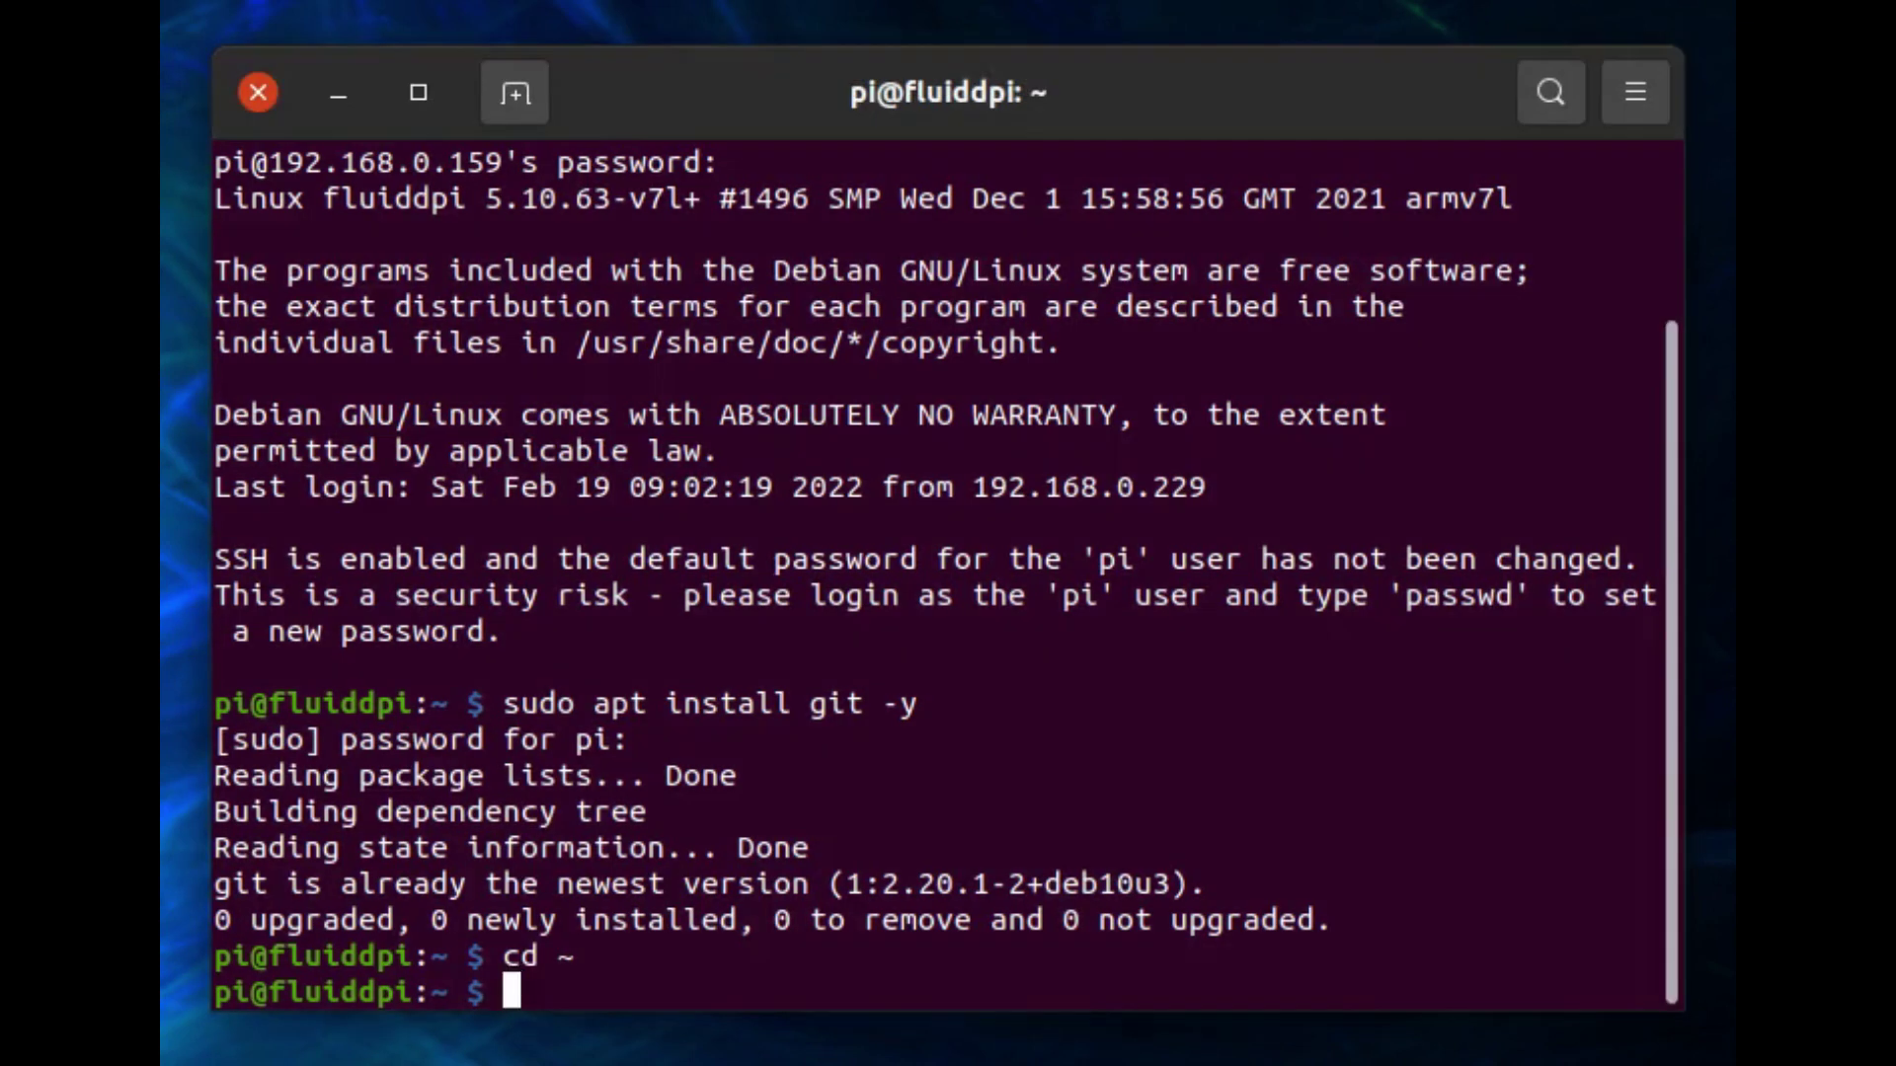
Paste and run the git clone command for the KIAUH repository.
{"action": "right_click", "coordinate": [545, 1001]}
{"action": "type", "text": "git clone https://github.com/th33xitus/kiauh.git"}
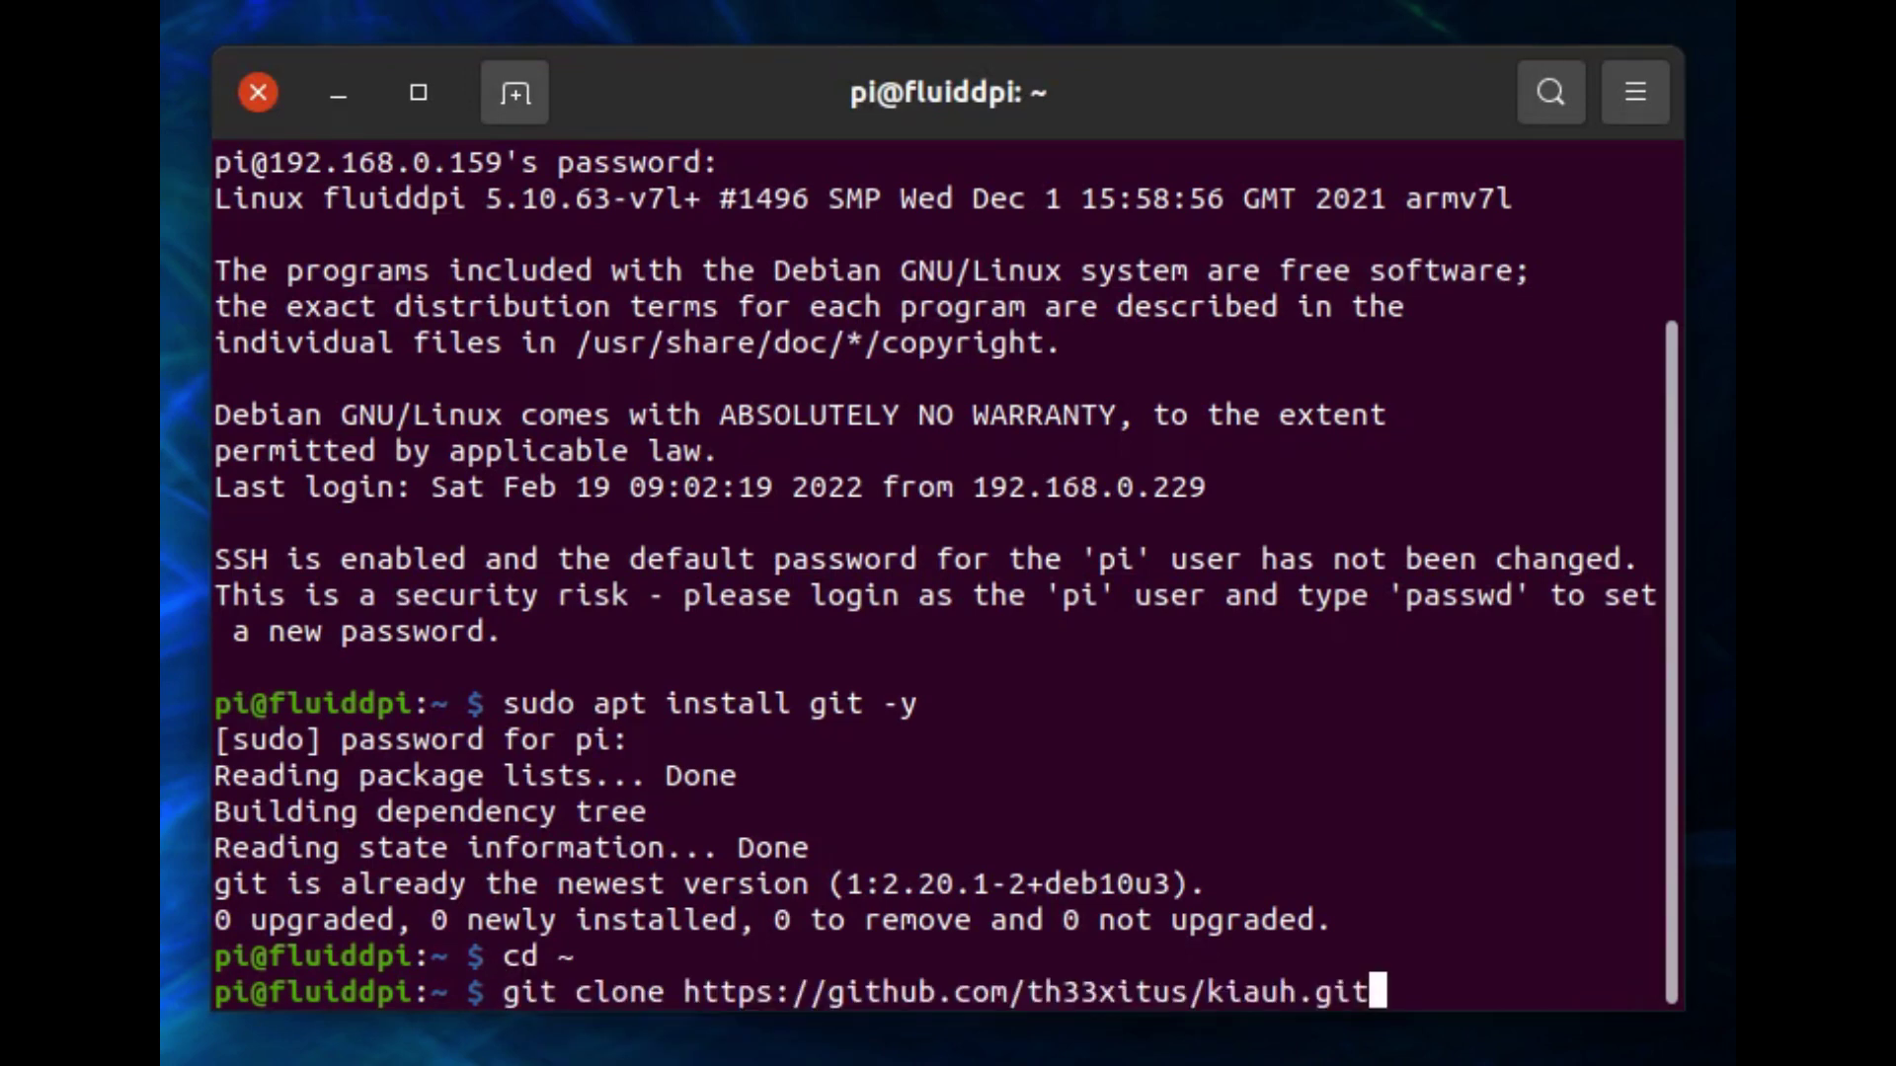
{"action": "key", "text": "Return"}
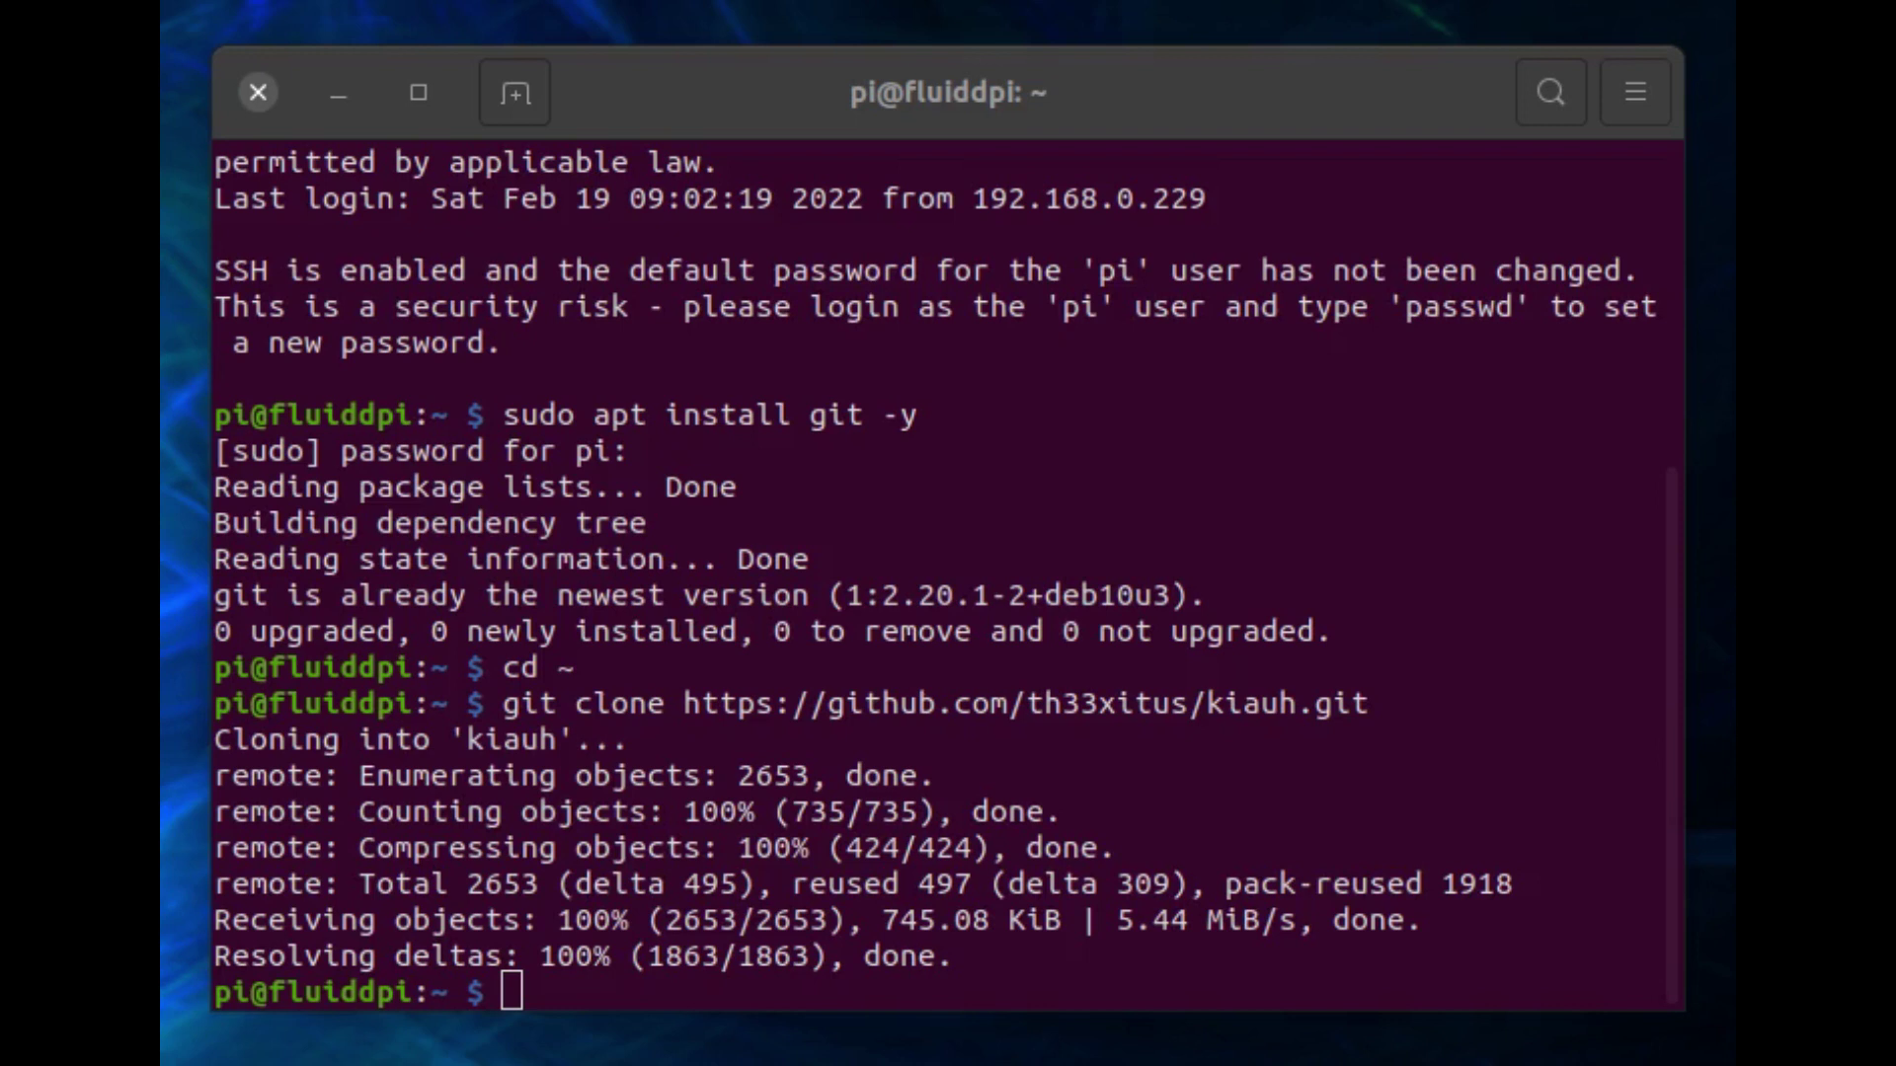
Enter the kiauh folder, list its files, and type the ./kiauh.sh launch command.
{"action": "type", "text": "cd"}
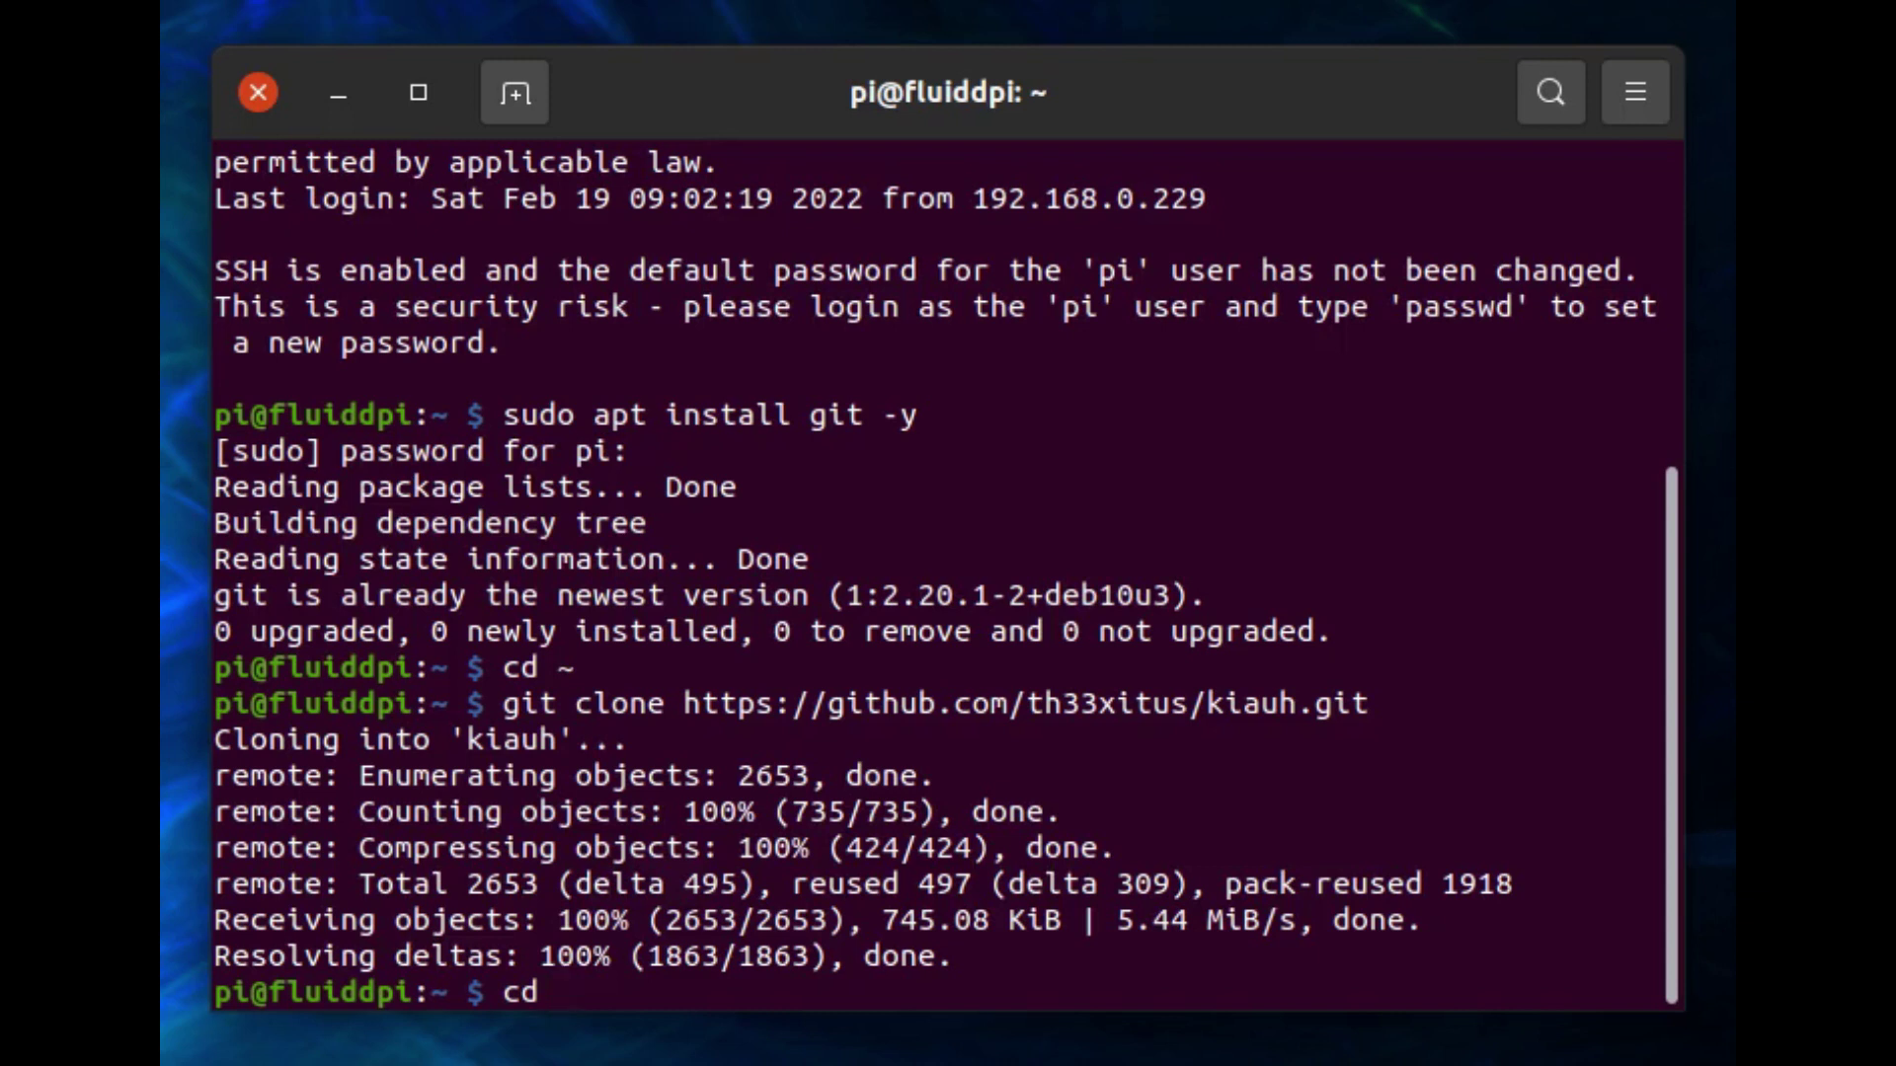
{"action": "type", "text": "kiauh"}
{"action": "key", "text": "Return"}
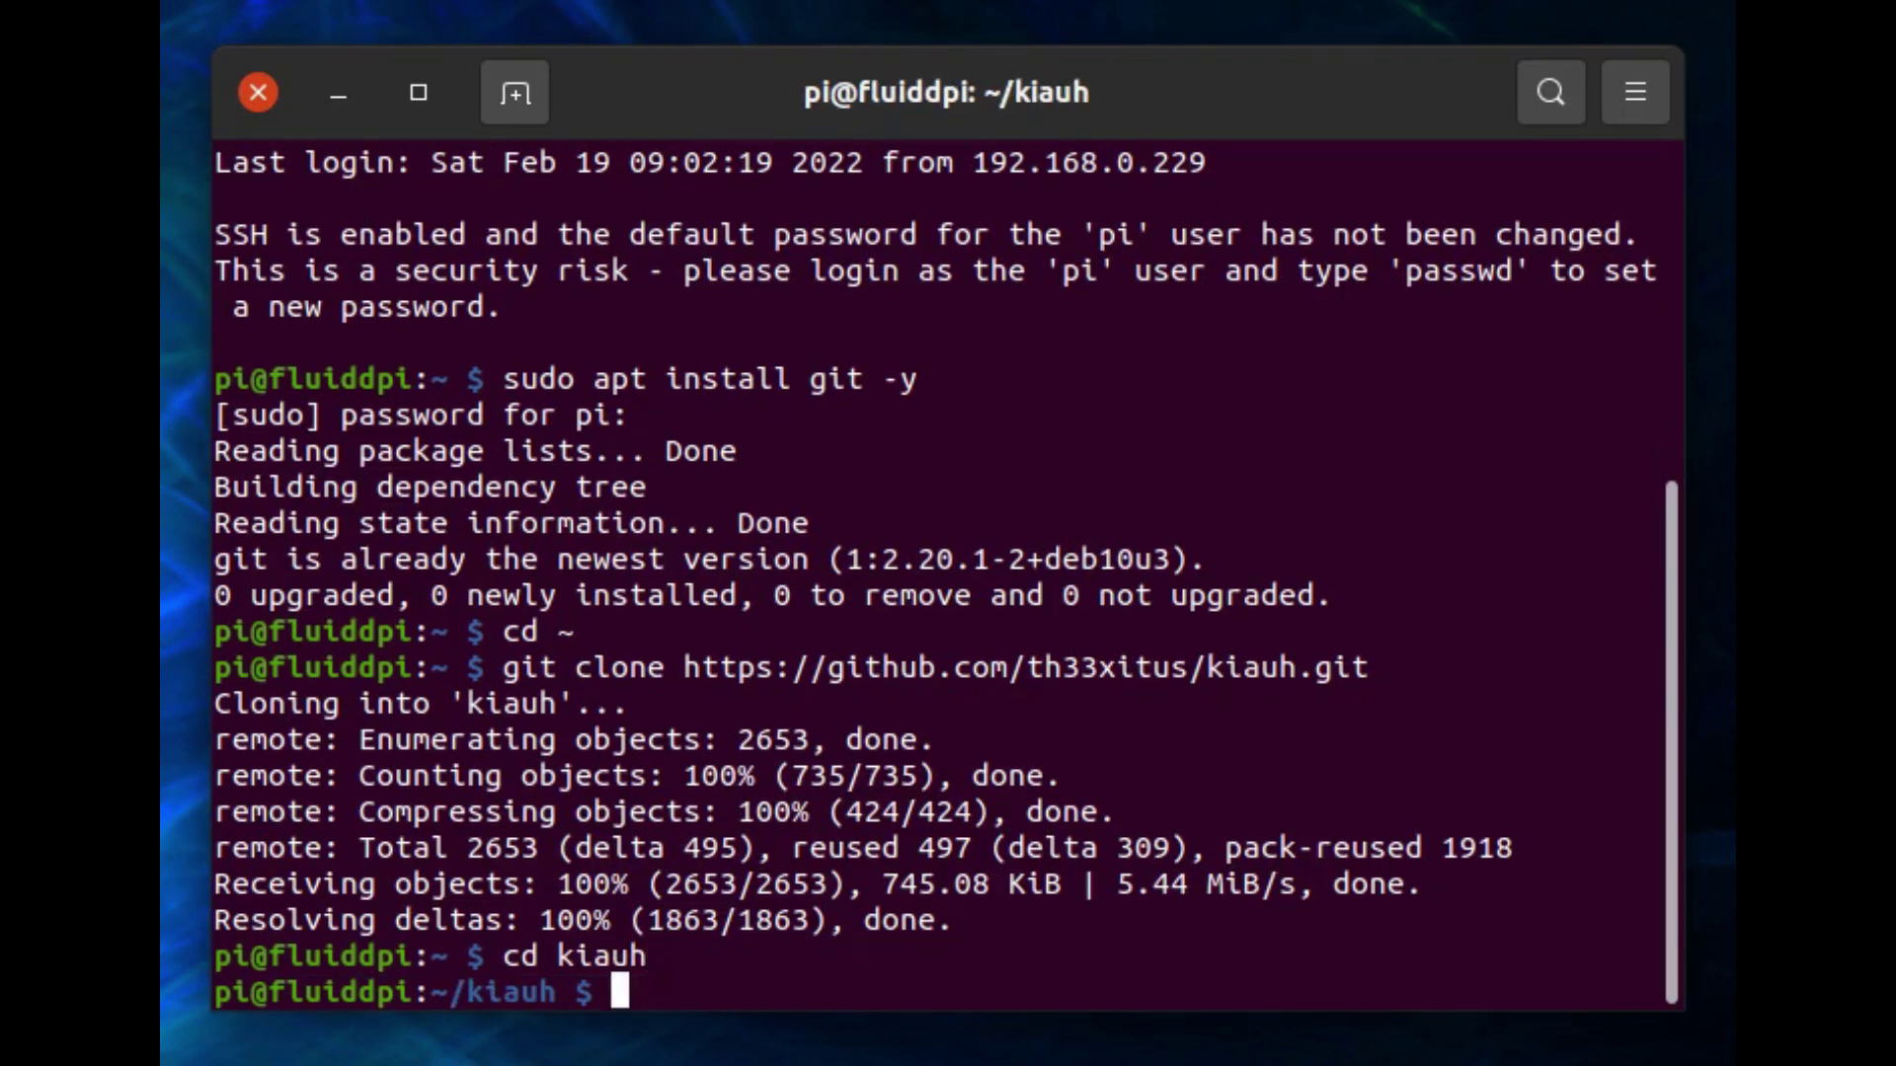
{"action": "type", "text": "ls"}
{"action": "key", "text": "Return"}
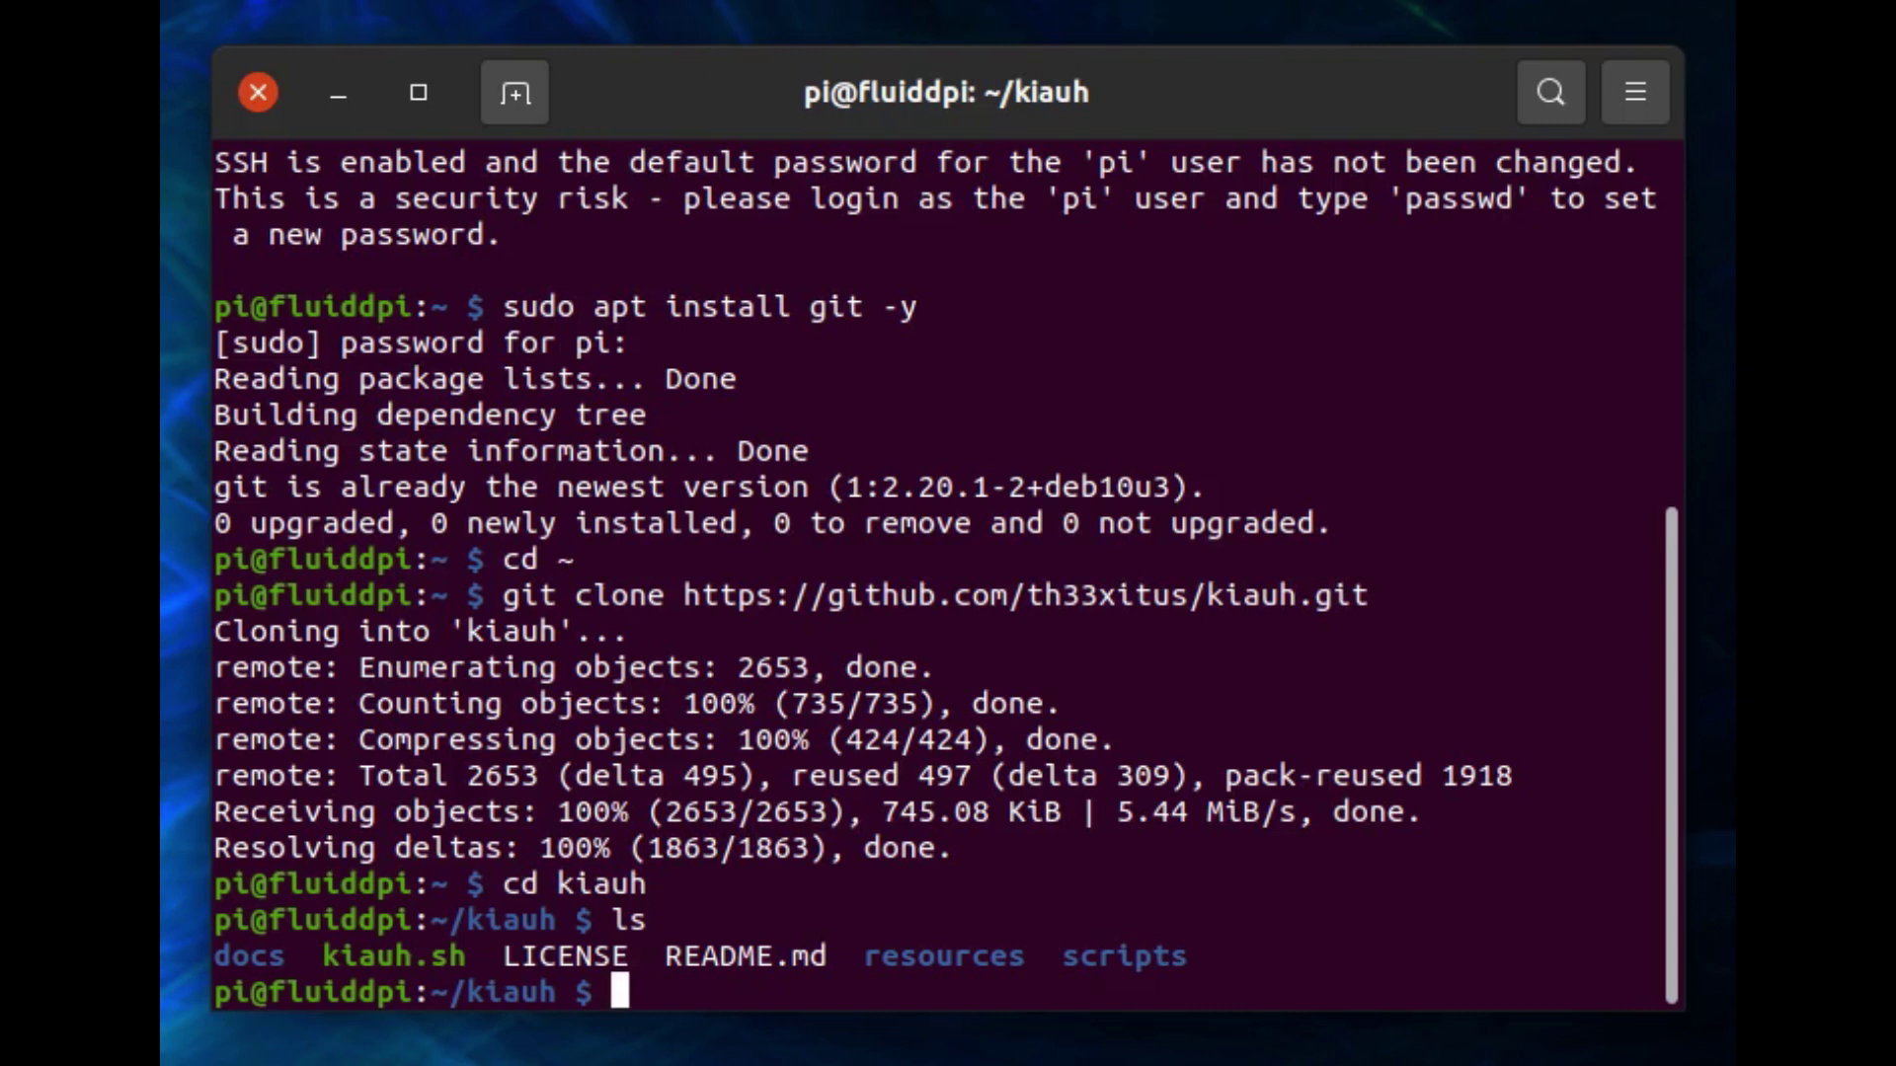
{"action": "type", "text": "./kia"}
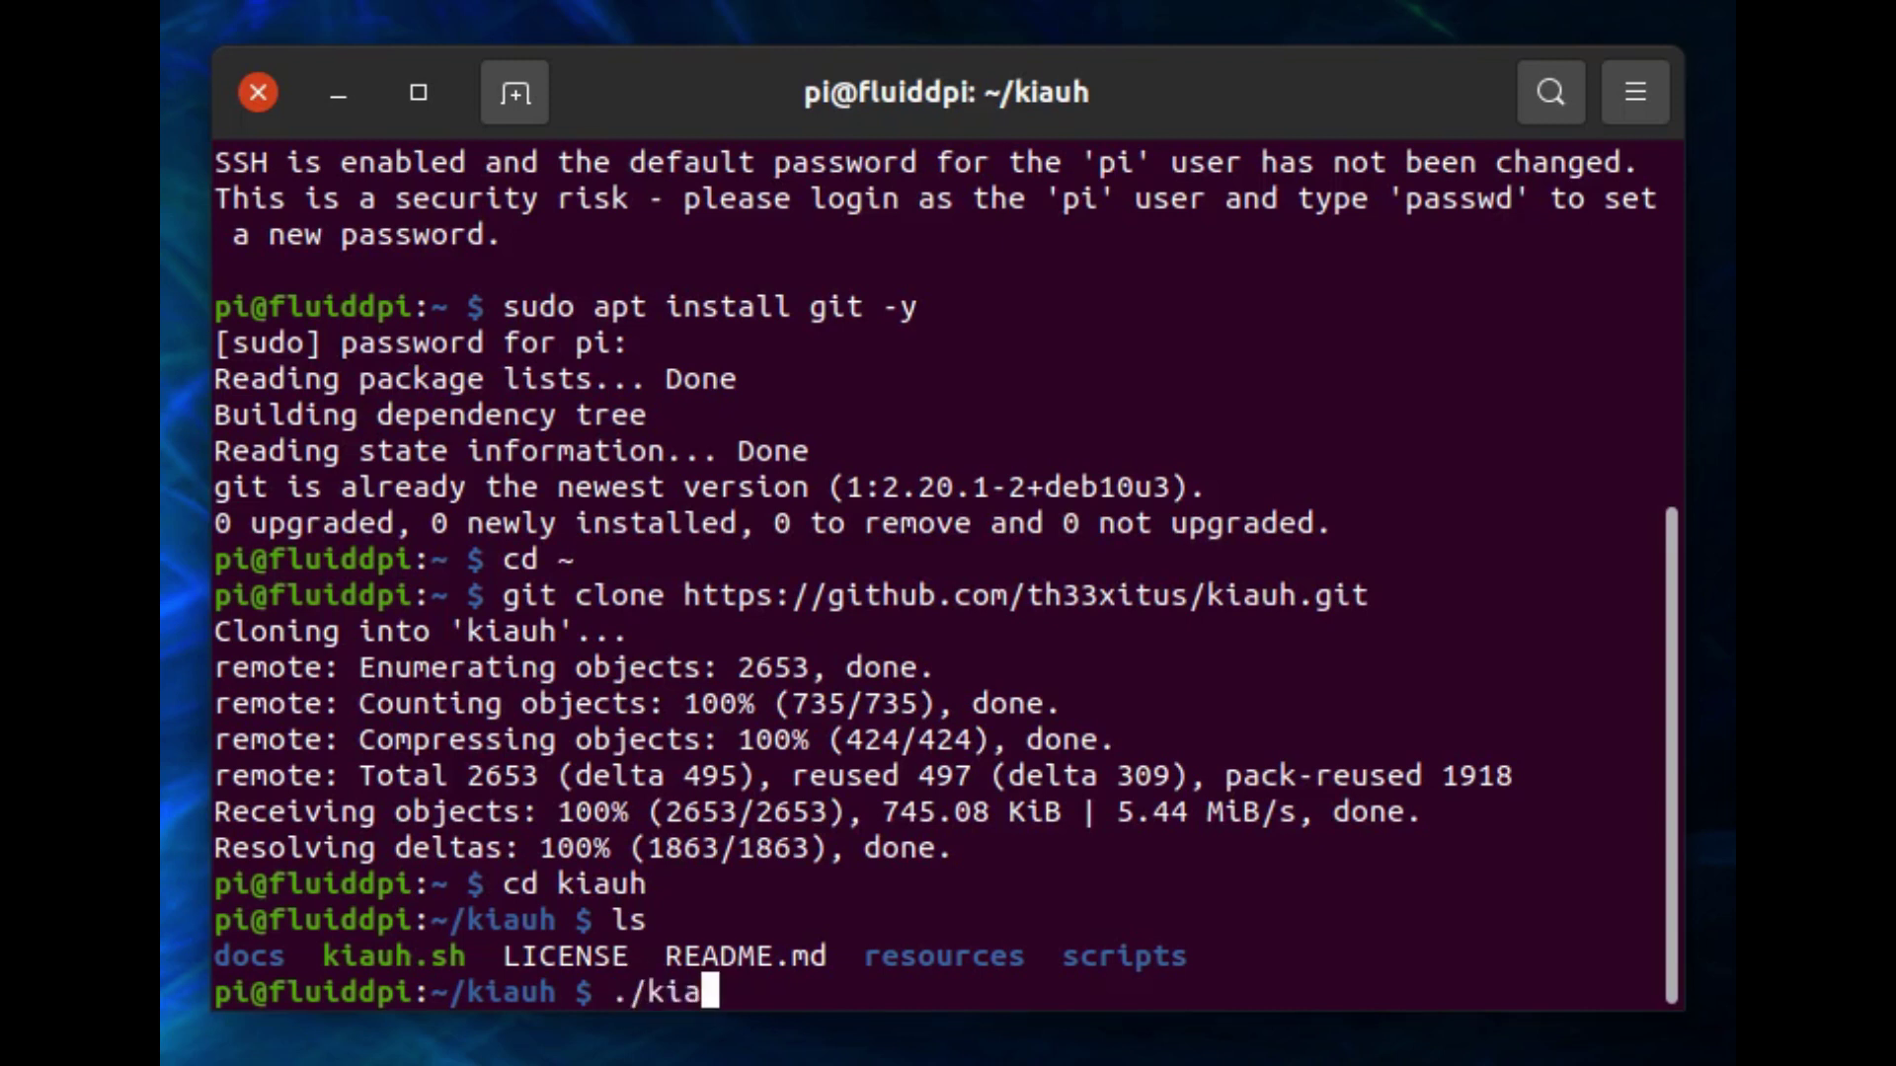
{"action": "type", "text": "uh.sh"}
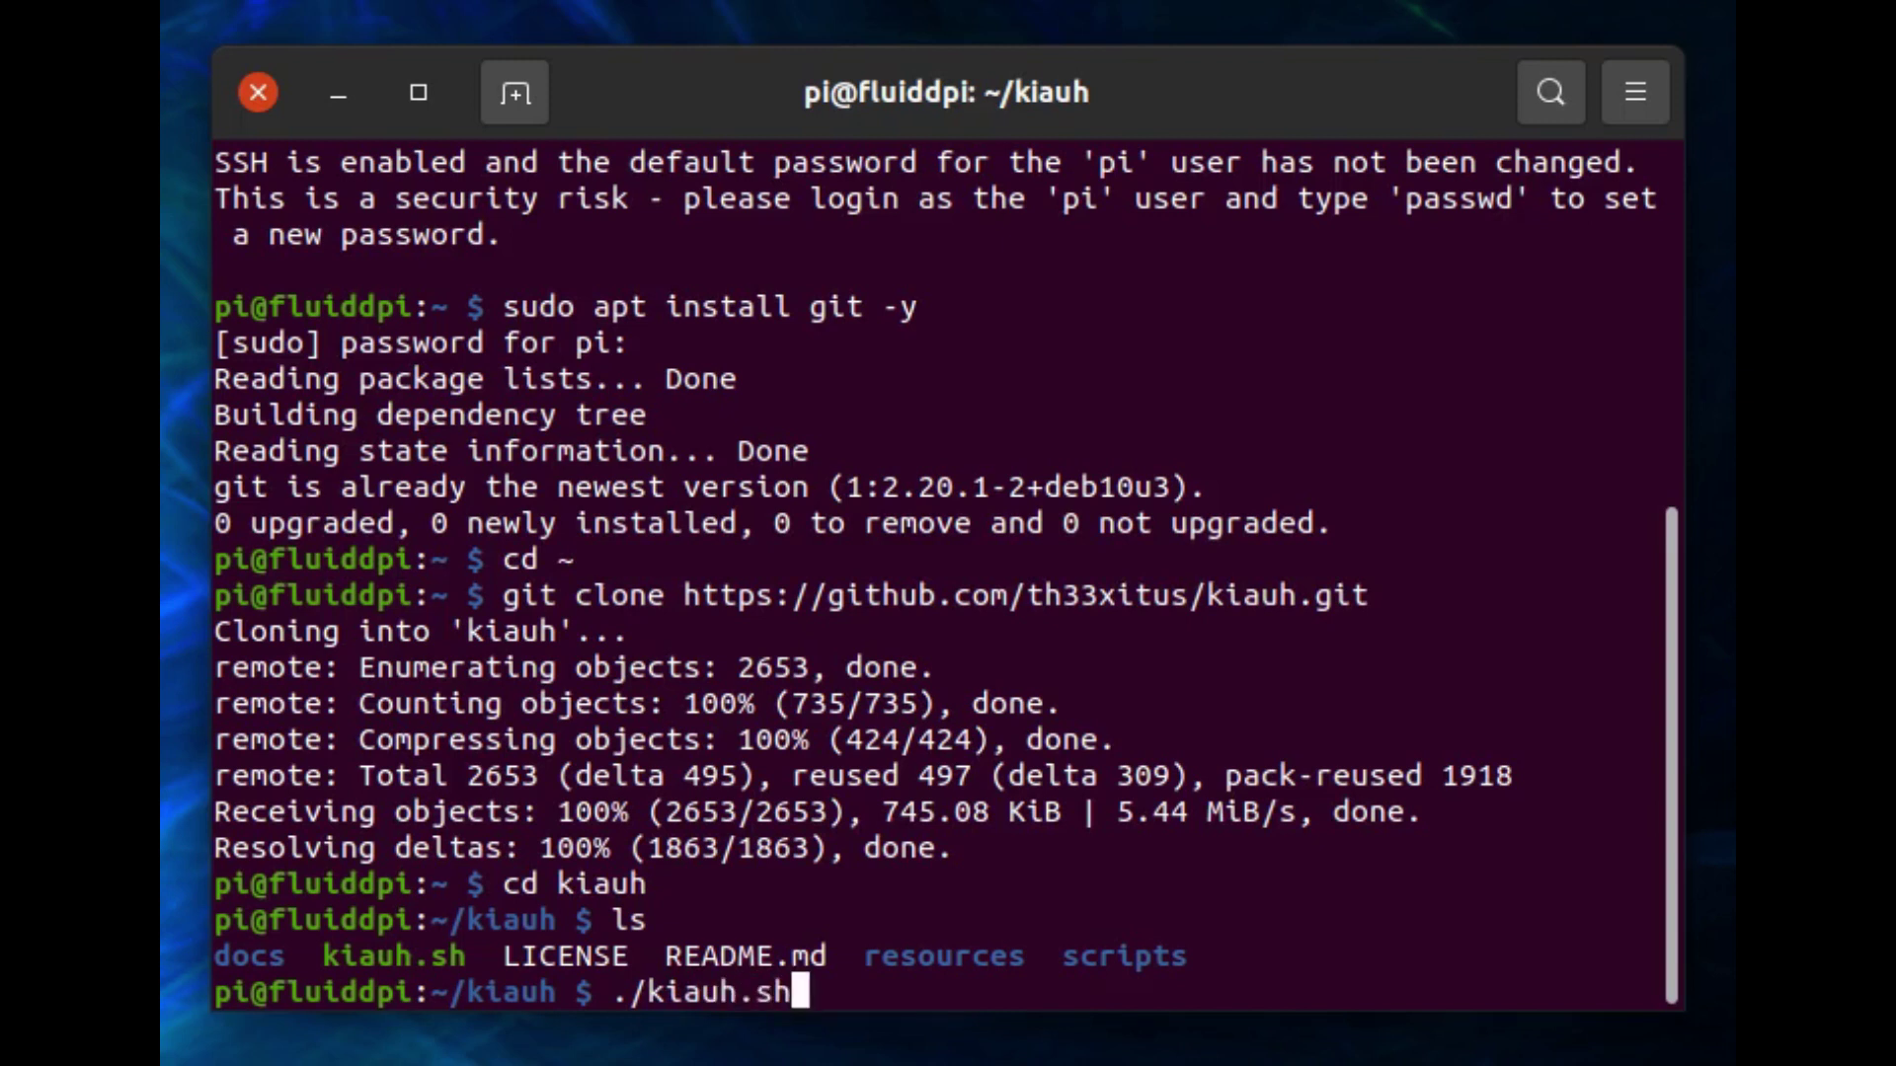
Launch KIAUH and point out that Klipper, Moonraker and Fluidd are installed.
{"action": "key", "text": "Return"}
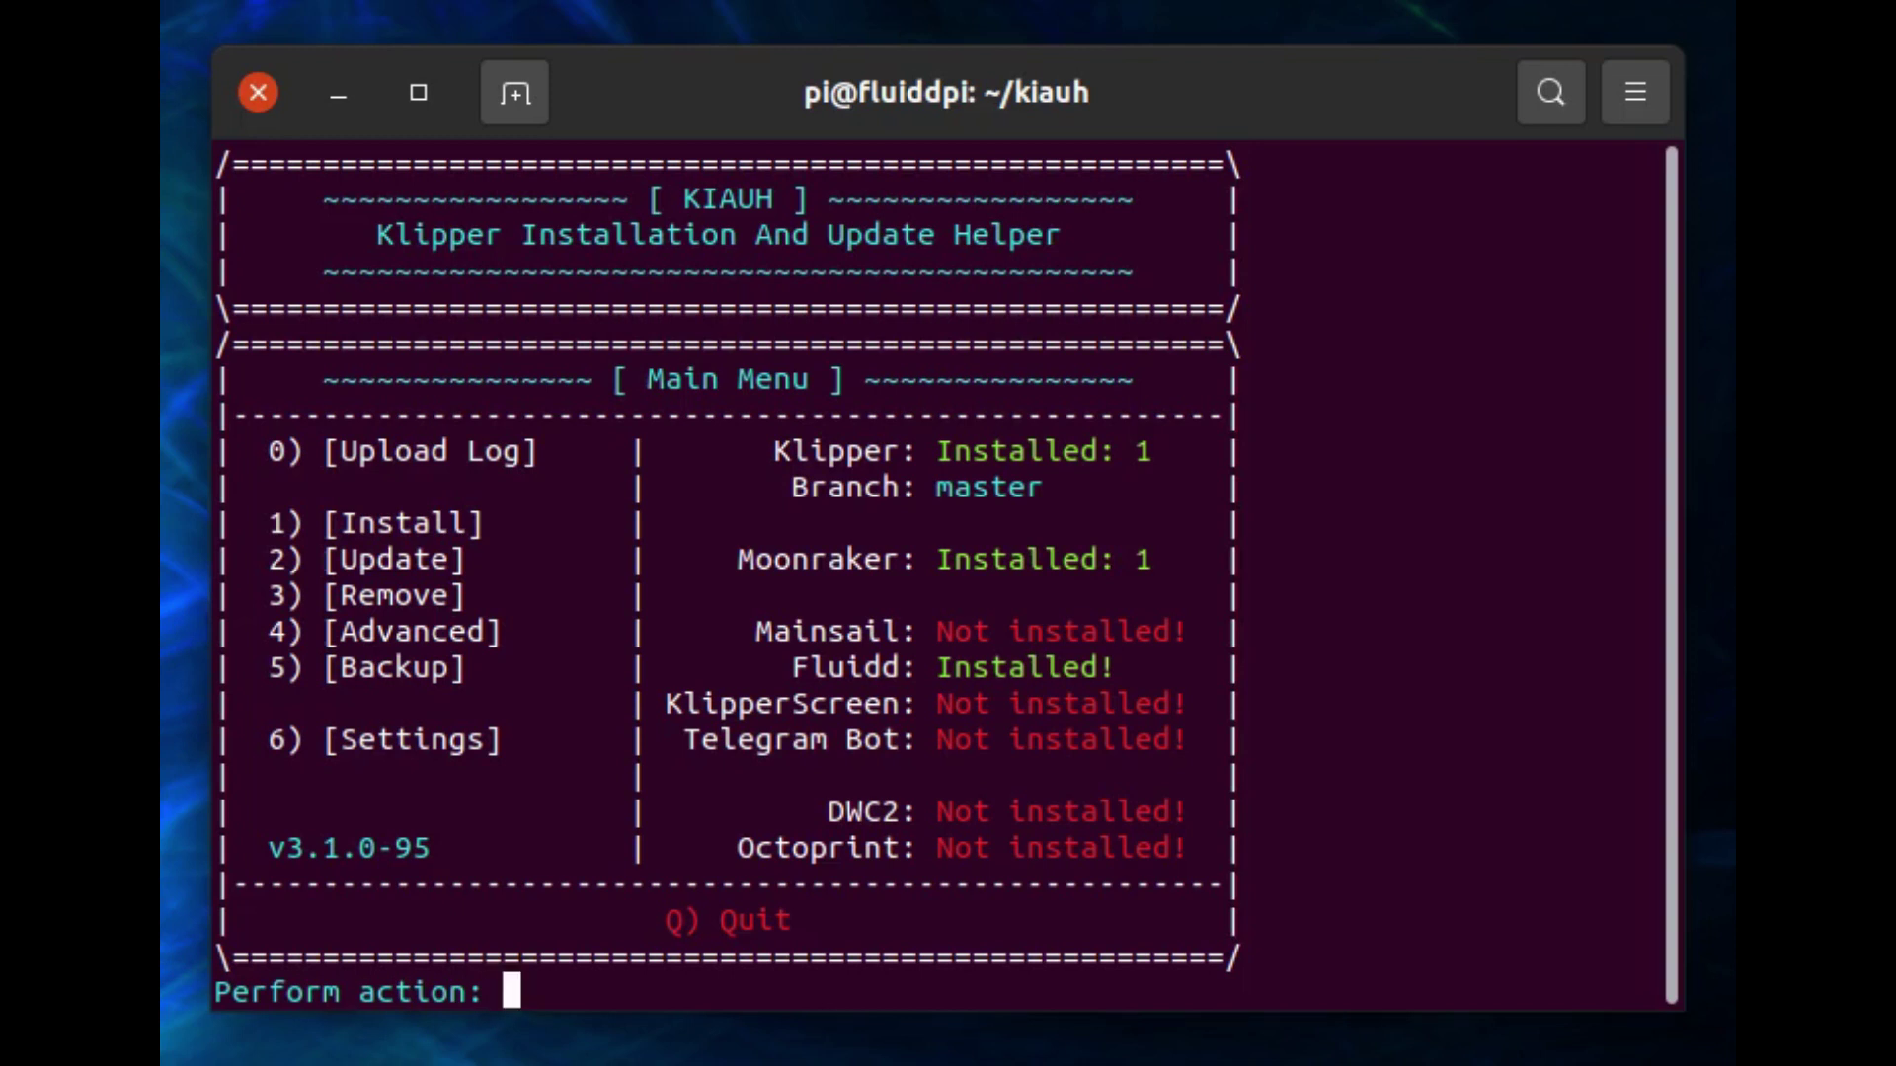
{"action": "left_click_drag", "start_coordinate": [774, 451], "coordinate": [1170, 451]}
{"action": "left_click_drag", "start_coordinate": [720, 558], "coordinate": [1170, 558]}
{"action": "left_click_drag", "start_coordinate": [1135, 666], "coordinate": [791, 666]}
Point out KIAUH's install location, backup location, and where its settings live.
{"action": "left_click_drag", "start_coordinate": [484, 523], "coordinate": [323, 596]}
{"action": "left_click_drag", "start_coordinate": [466, 668], "coordinate": [323, 667]}
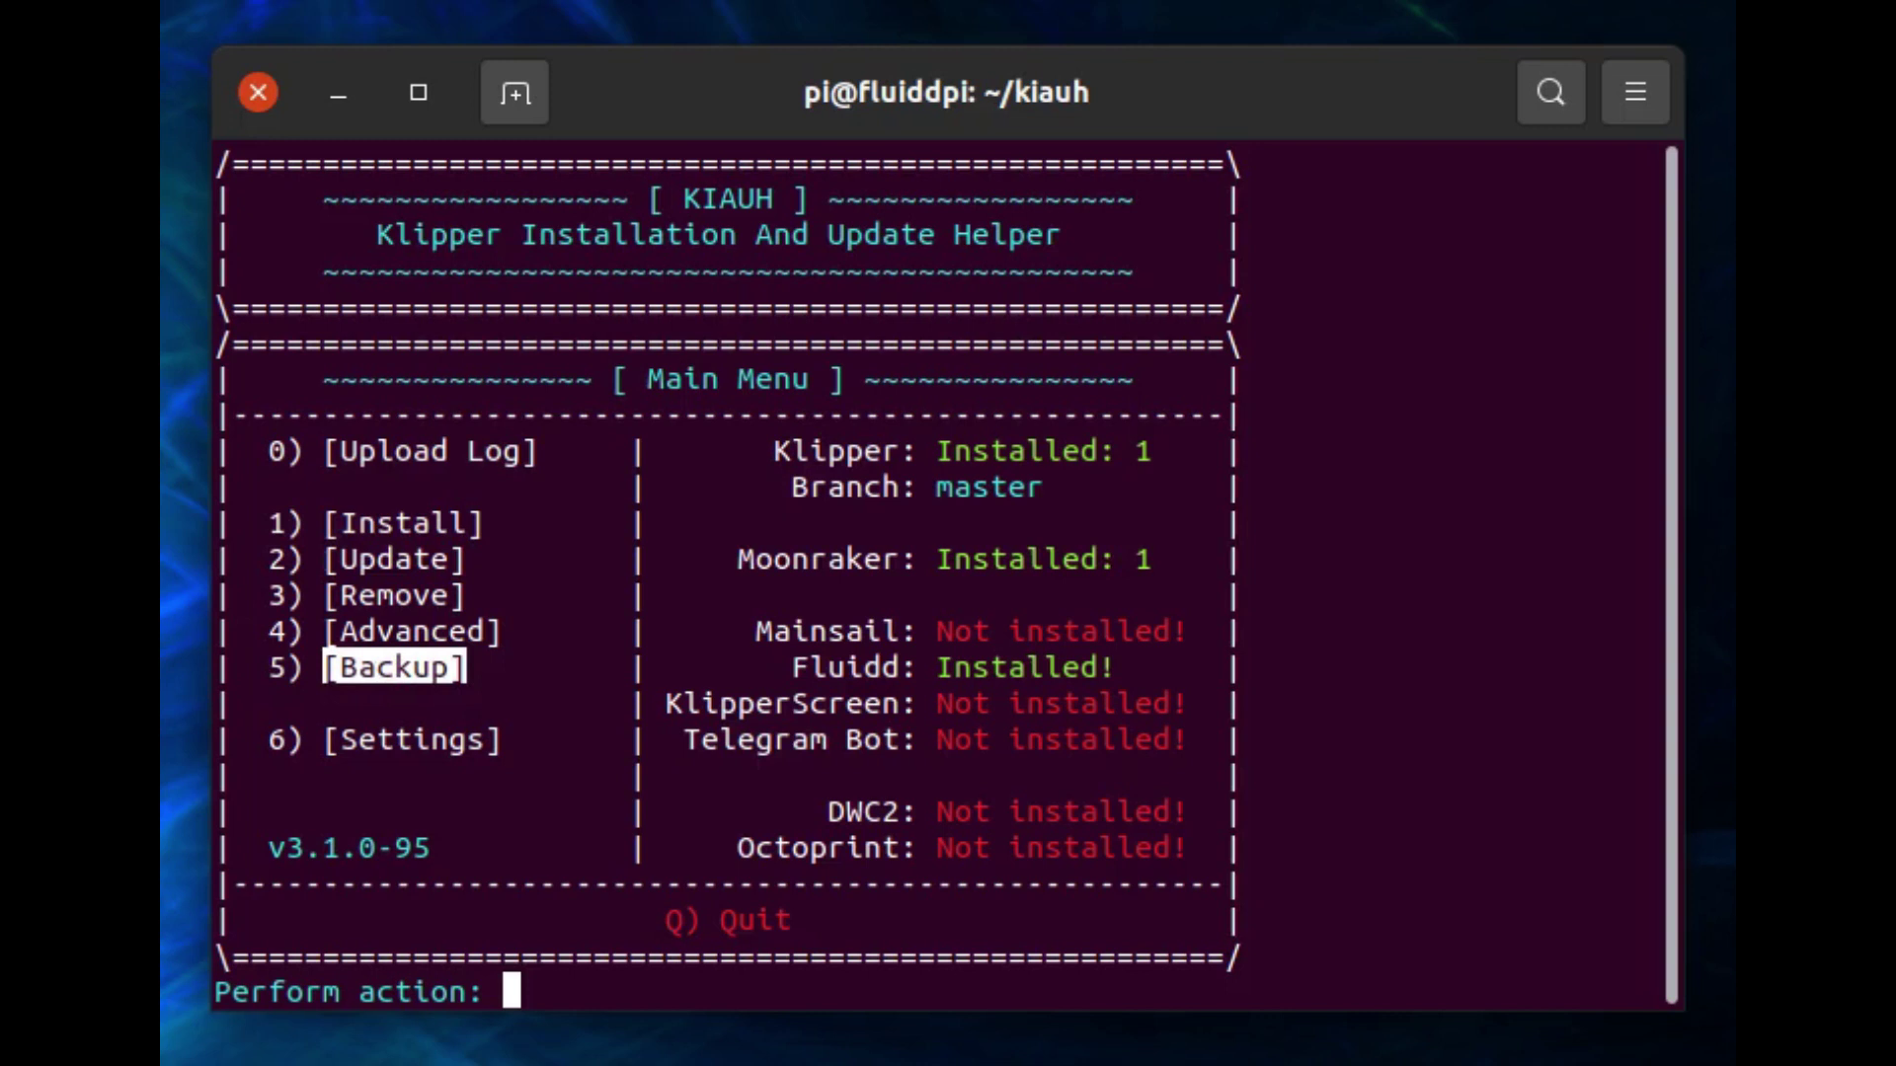
{"action": "left_click_drag", "start_coordinate": [502, 740], "coordinate": [305, 739]}
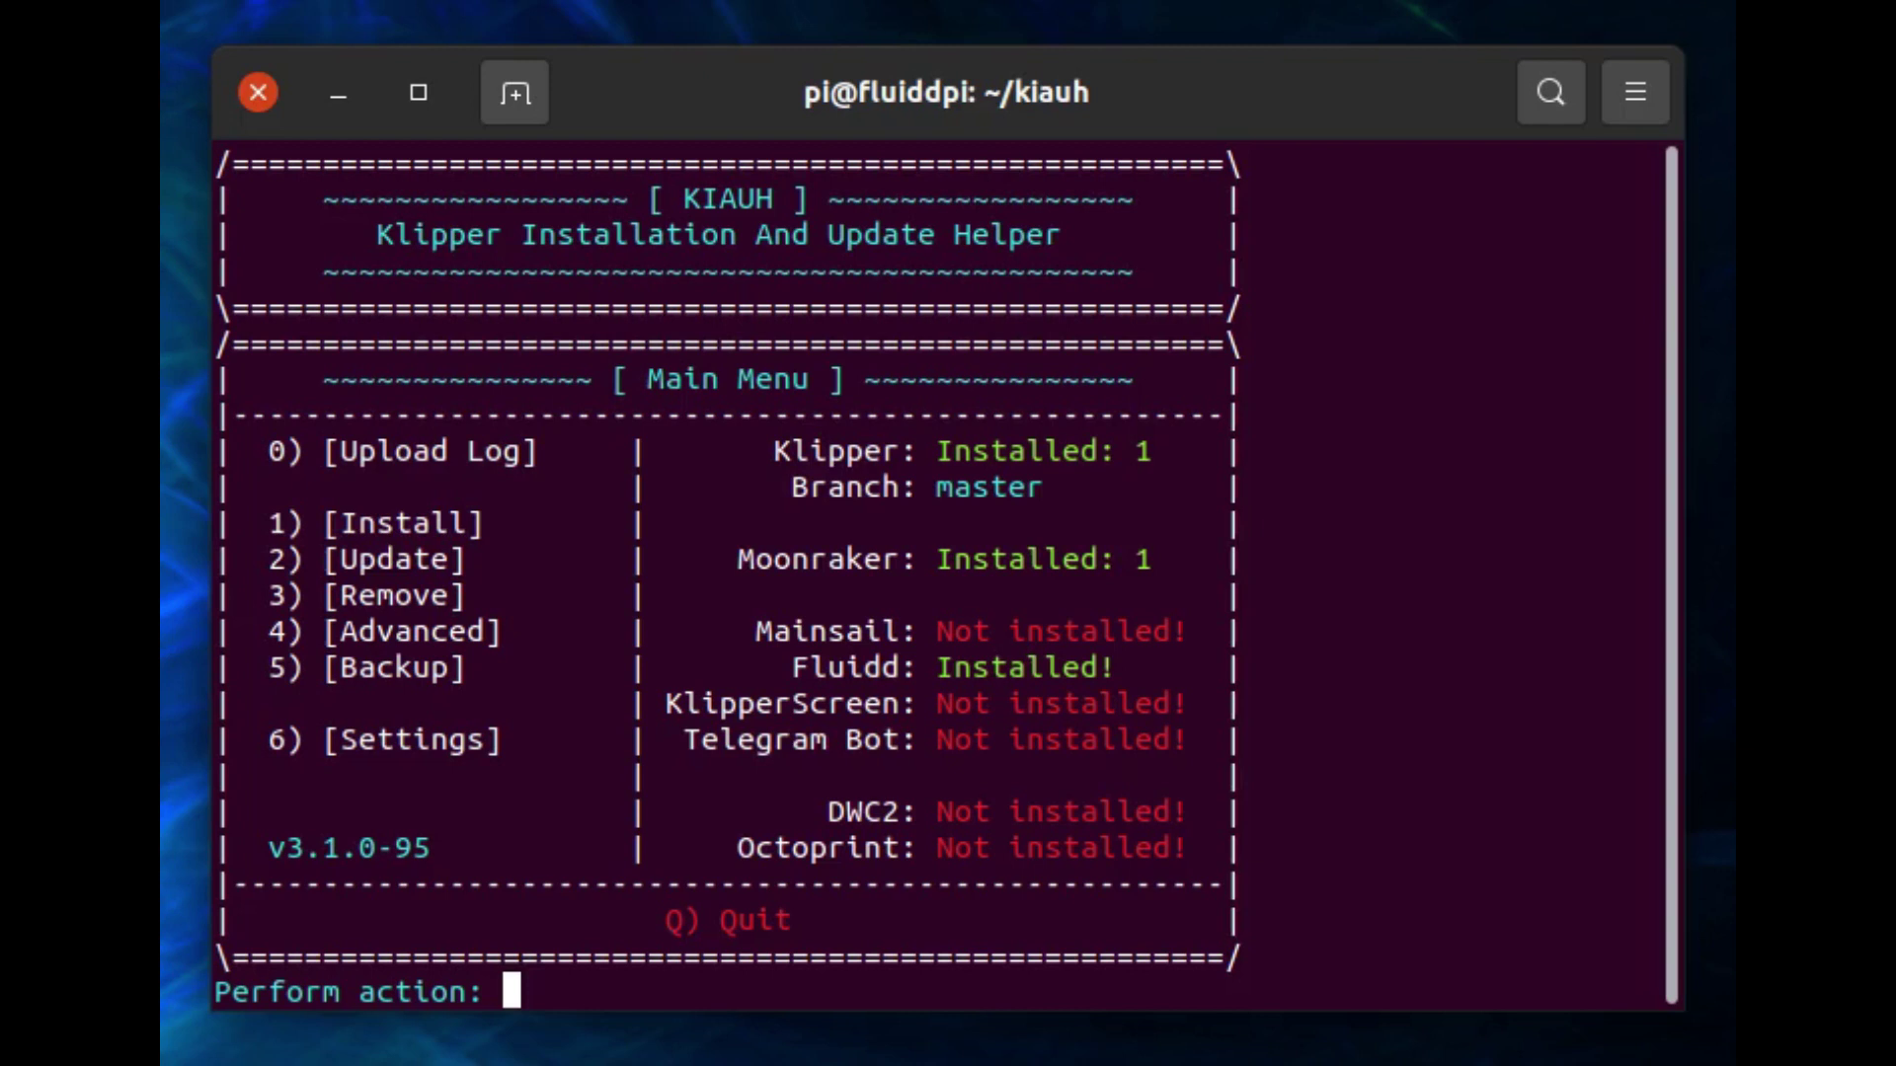
Peek at KIAUH settings with 6, go back with B, then enter 4 for Advanced Menu.
{"action": "type", "text": "6"}
{"action": "key", "text": "Return"}
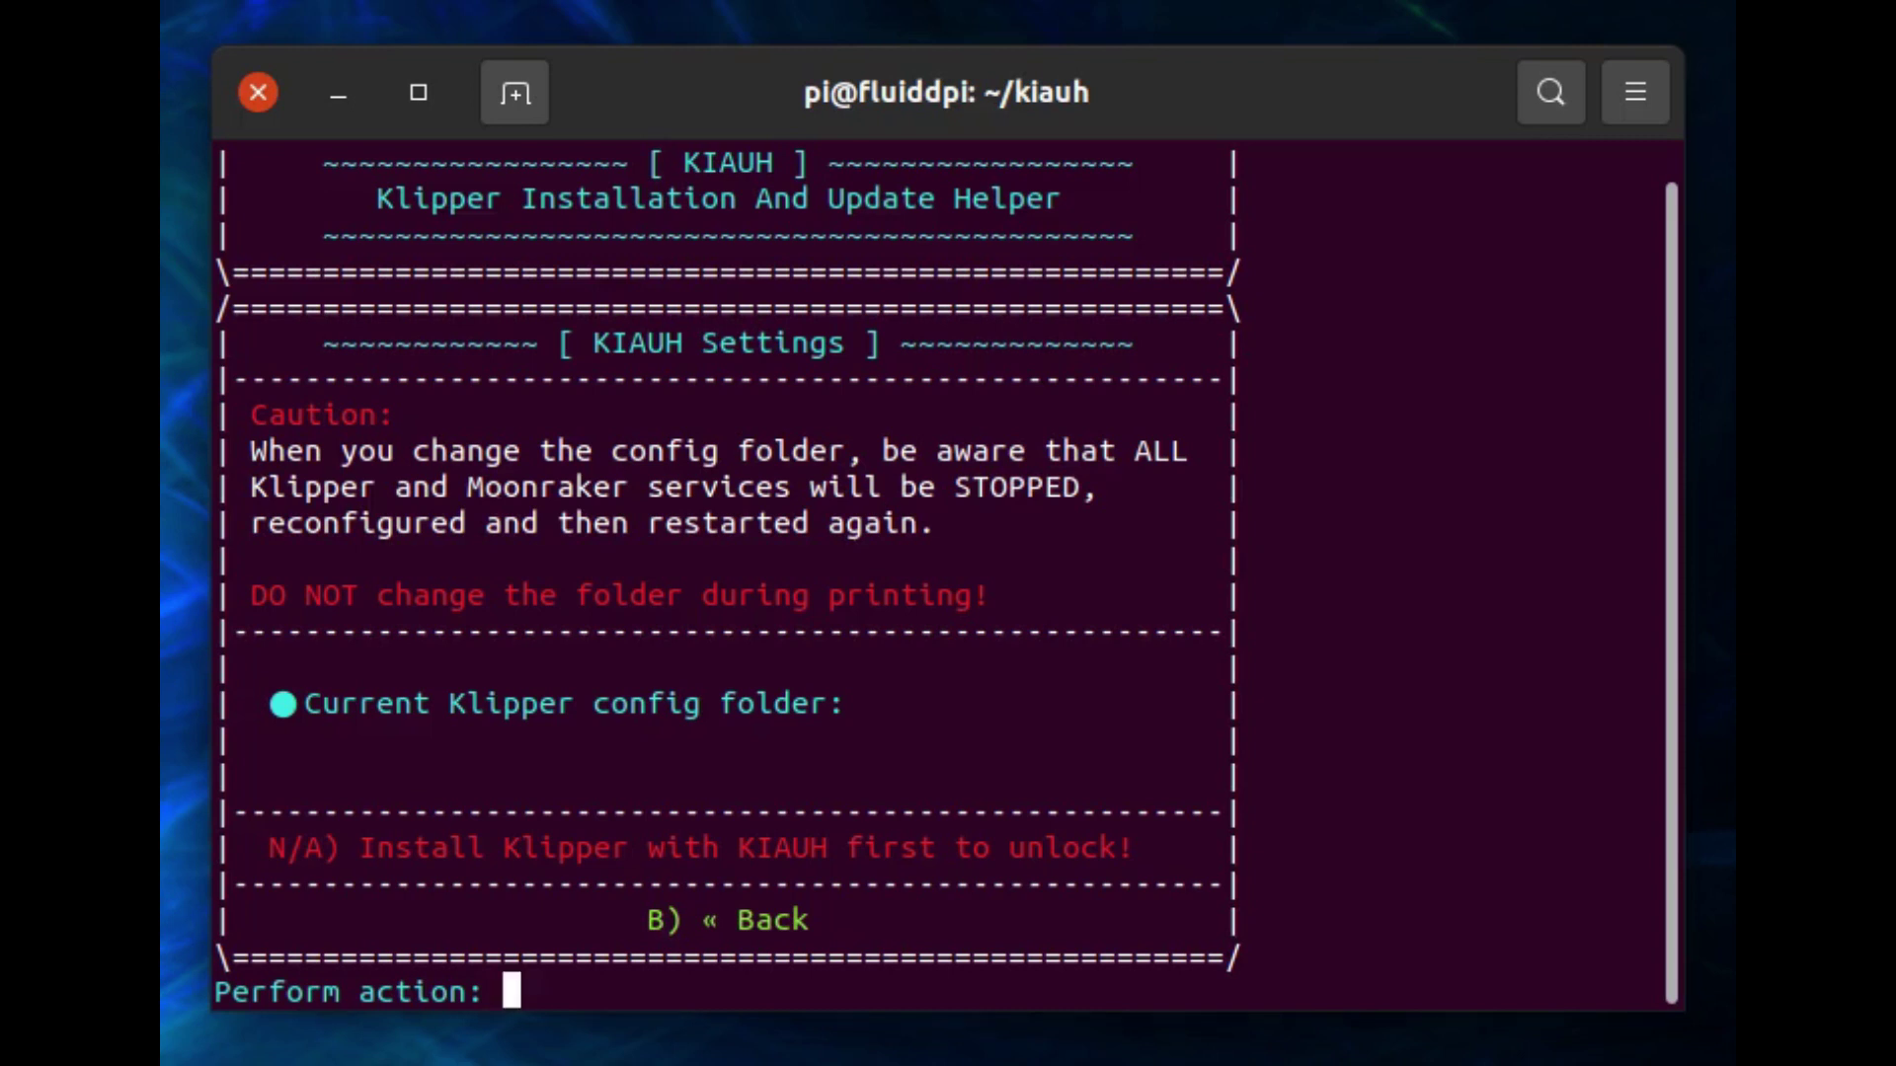
{"action": "type", "text": "B"}
{"action": "key", "text": "Return"}
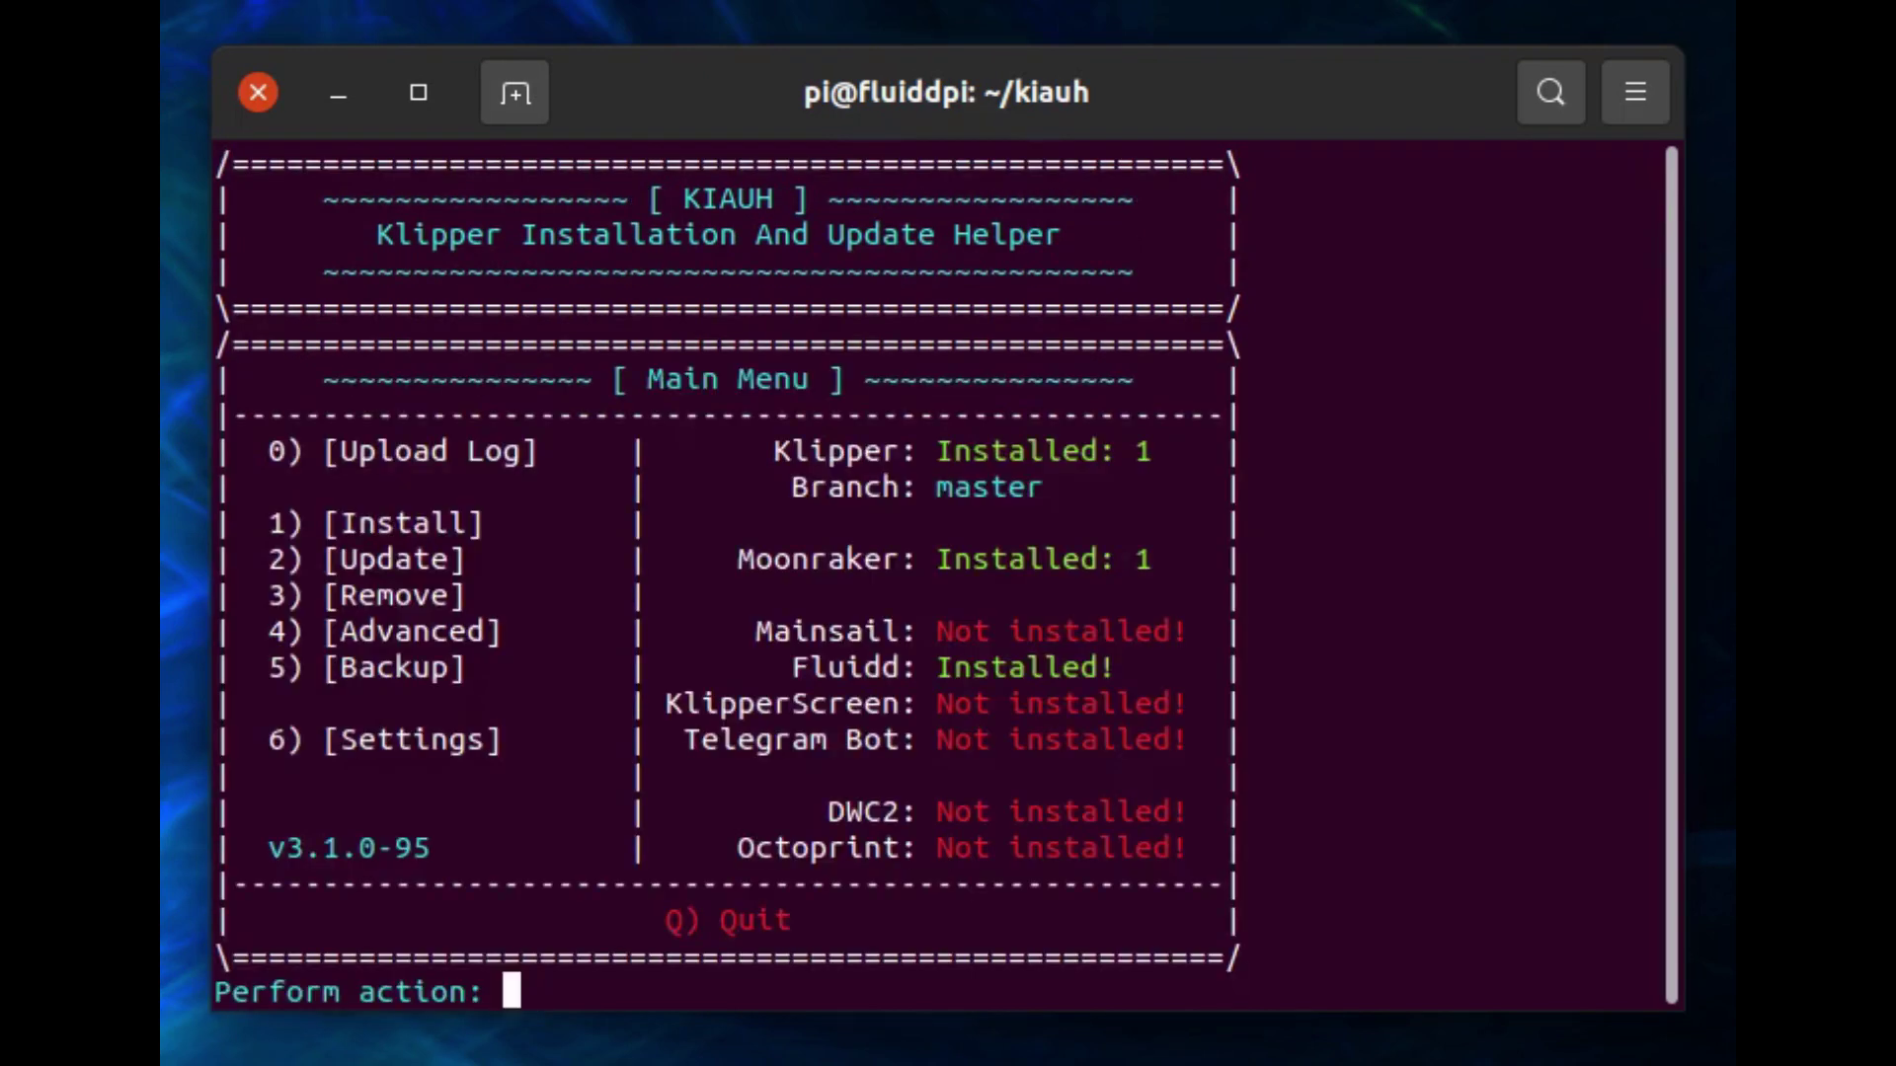
{"action": "type", "text": "4"}
{"action": "key", "text": "Return"}
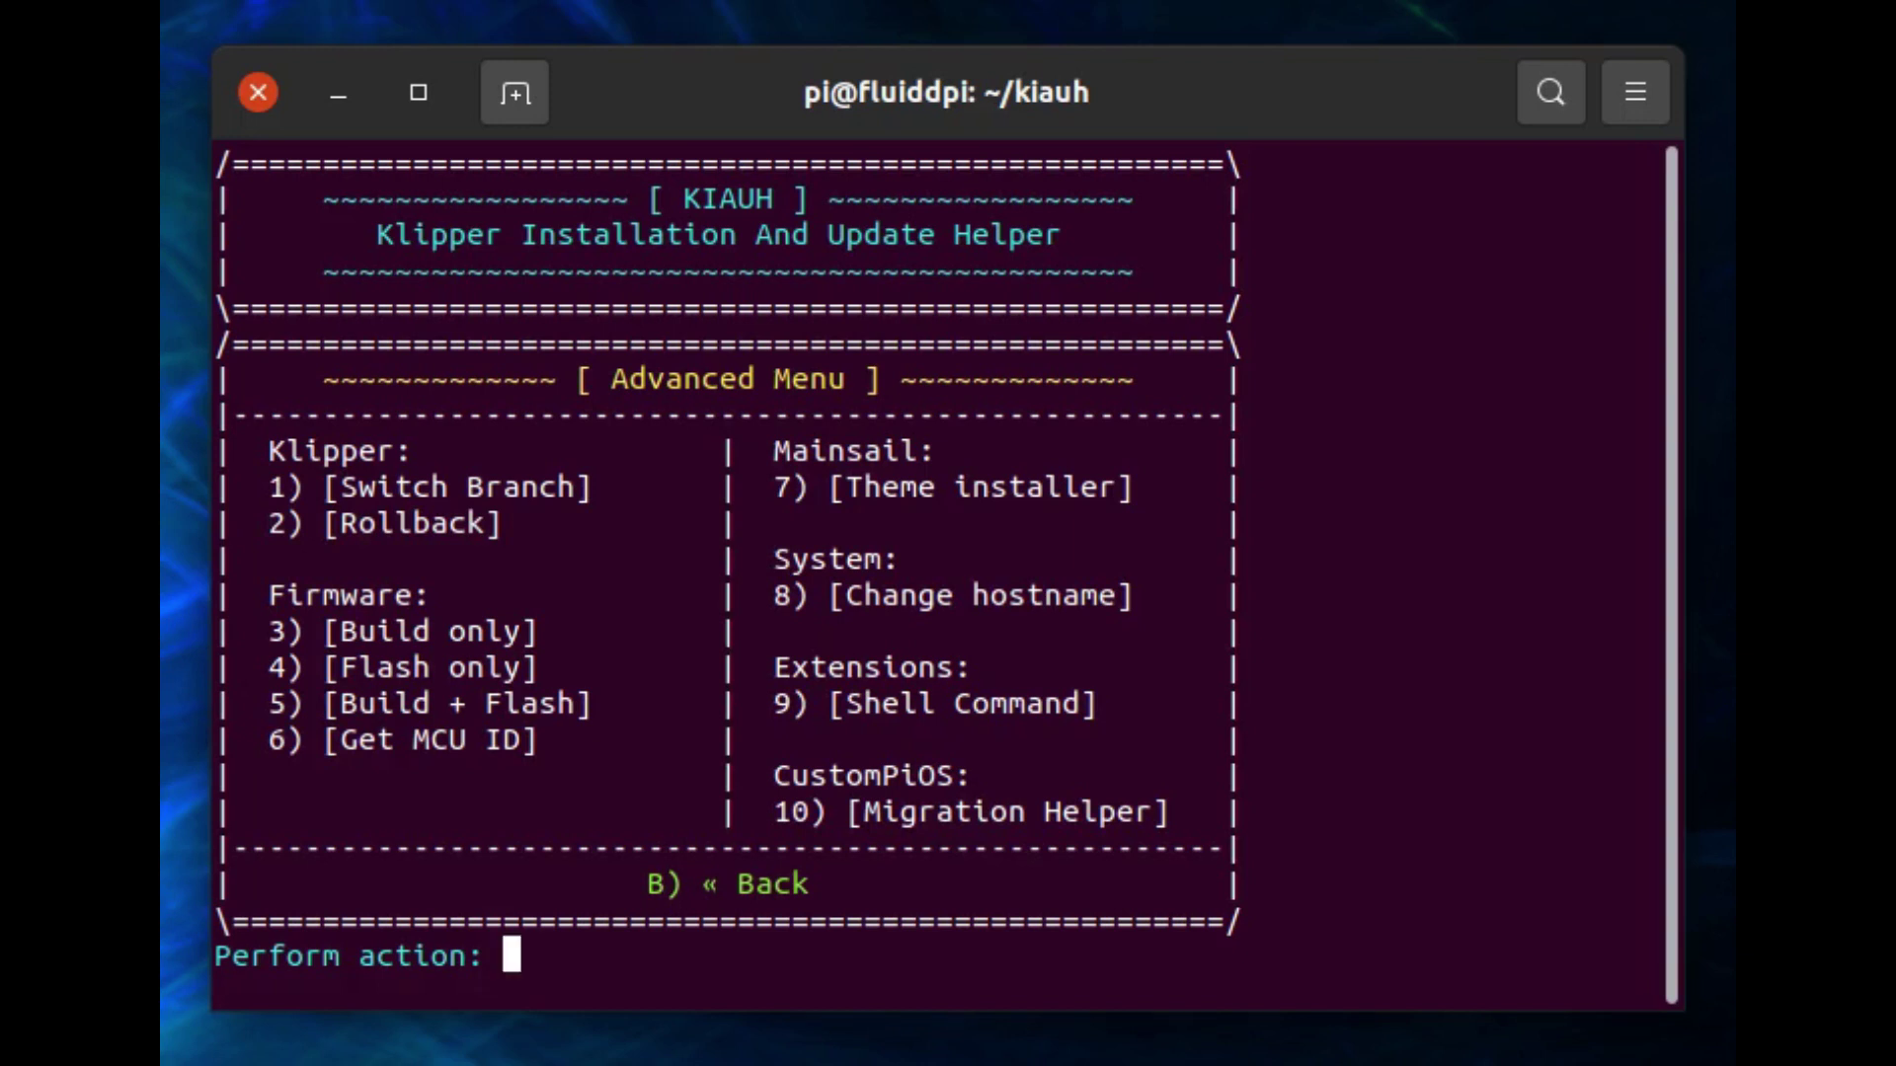
Enter B to leave the Advanced Menu and return to KIAUH's Main Menu.
{"action": "type", "text": "B"}
{"action": "key", "text": "Return"}
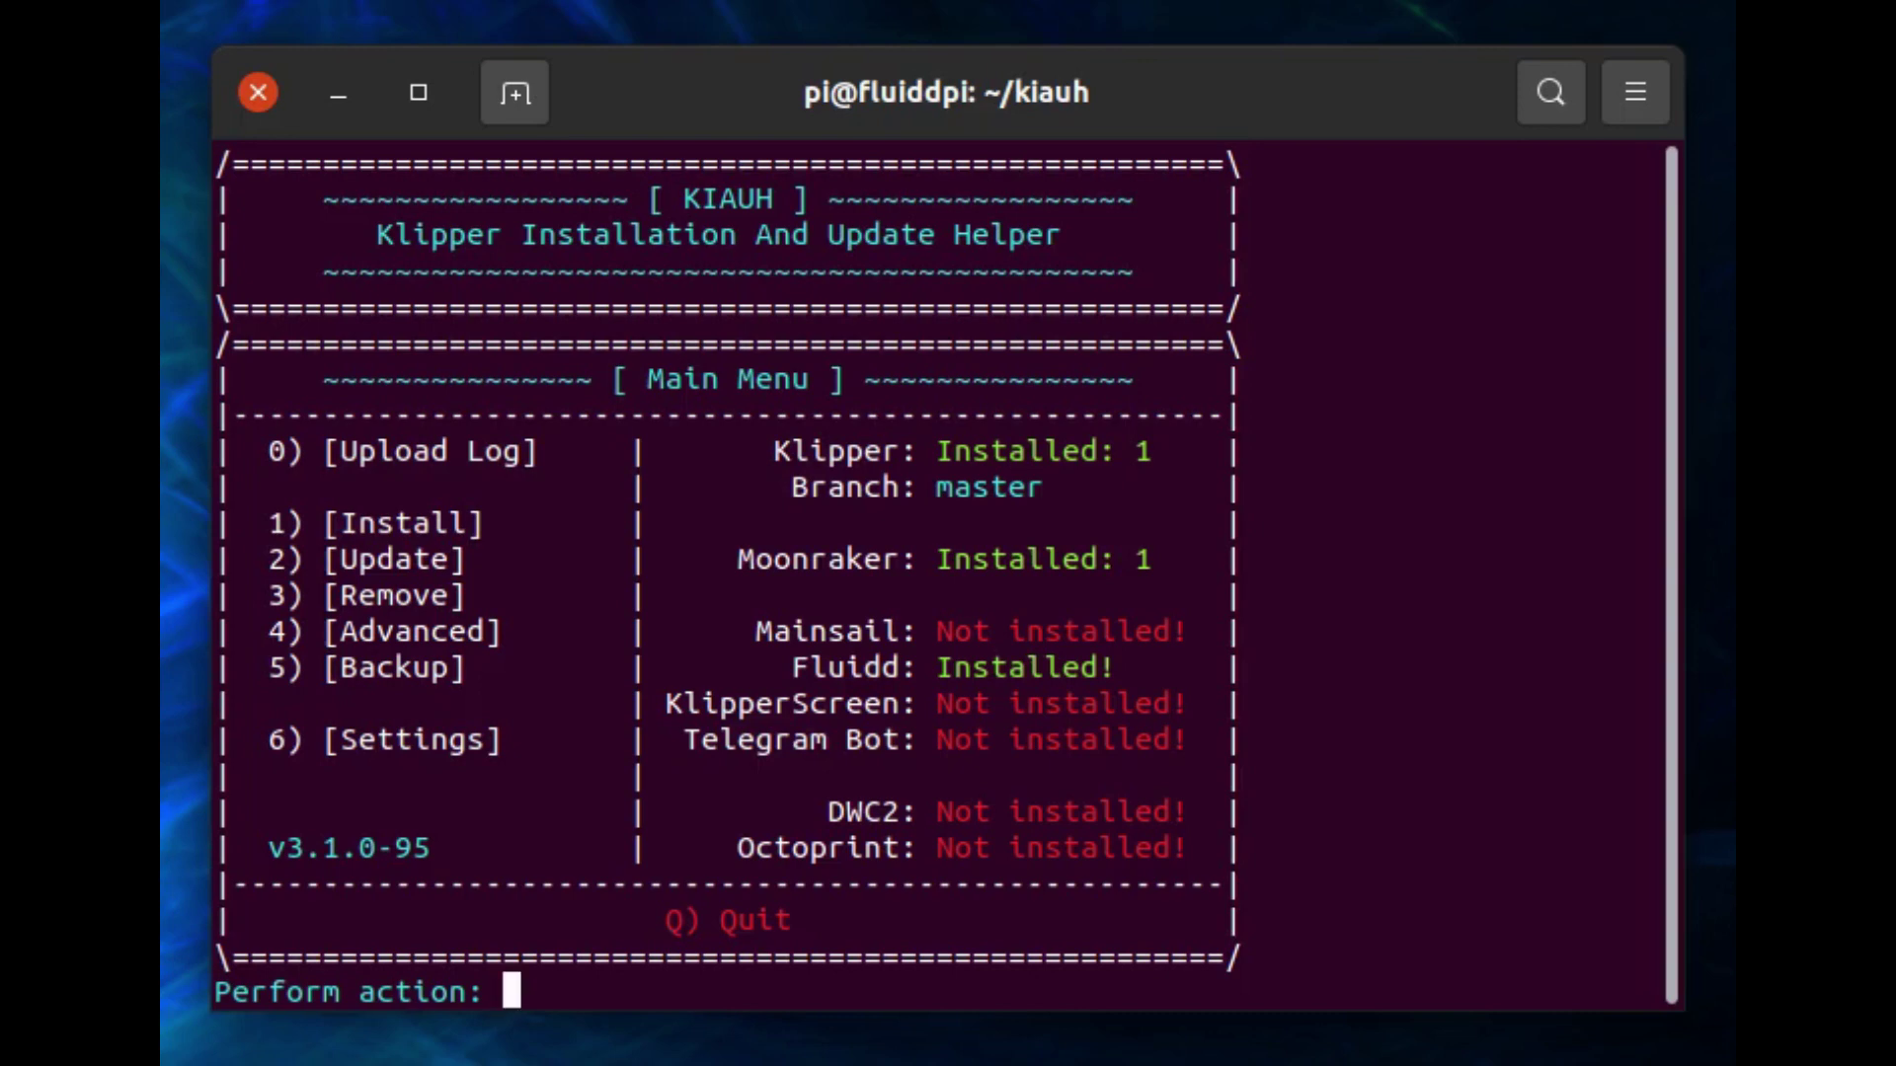
Open KIAUH's Backup Menu (5) and back up the Klipper configs (0) and Klipper (1).
{"action": "type", "text": "5"}
{"action": "key", "text": "Return"}
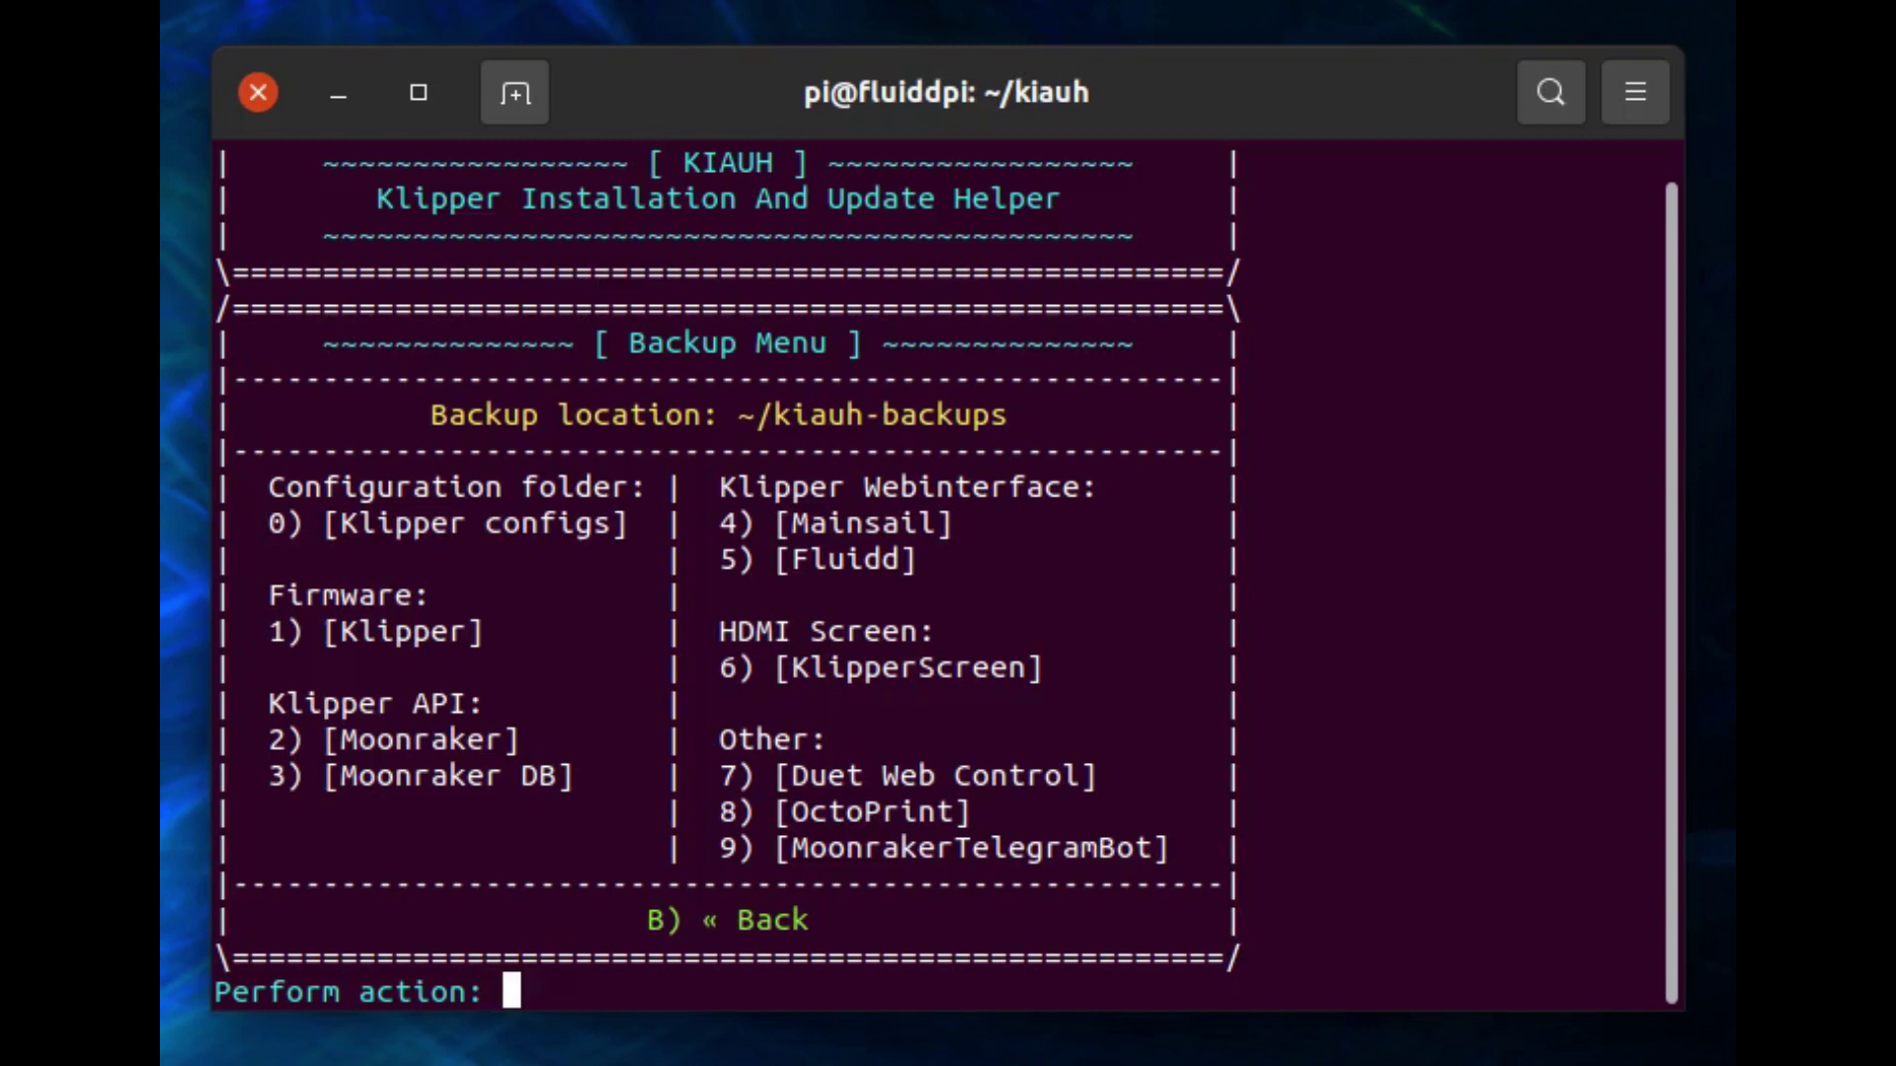
{"action": "type", "text": "0"}
{"action": "key", "text": "Return"}
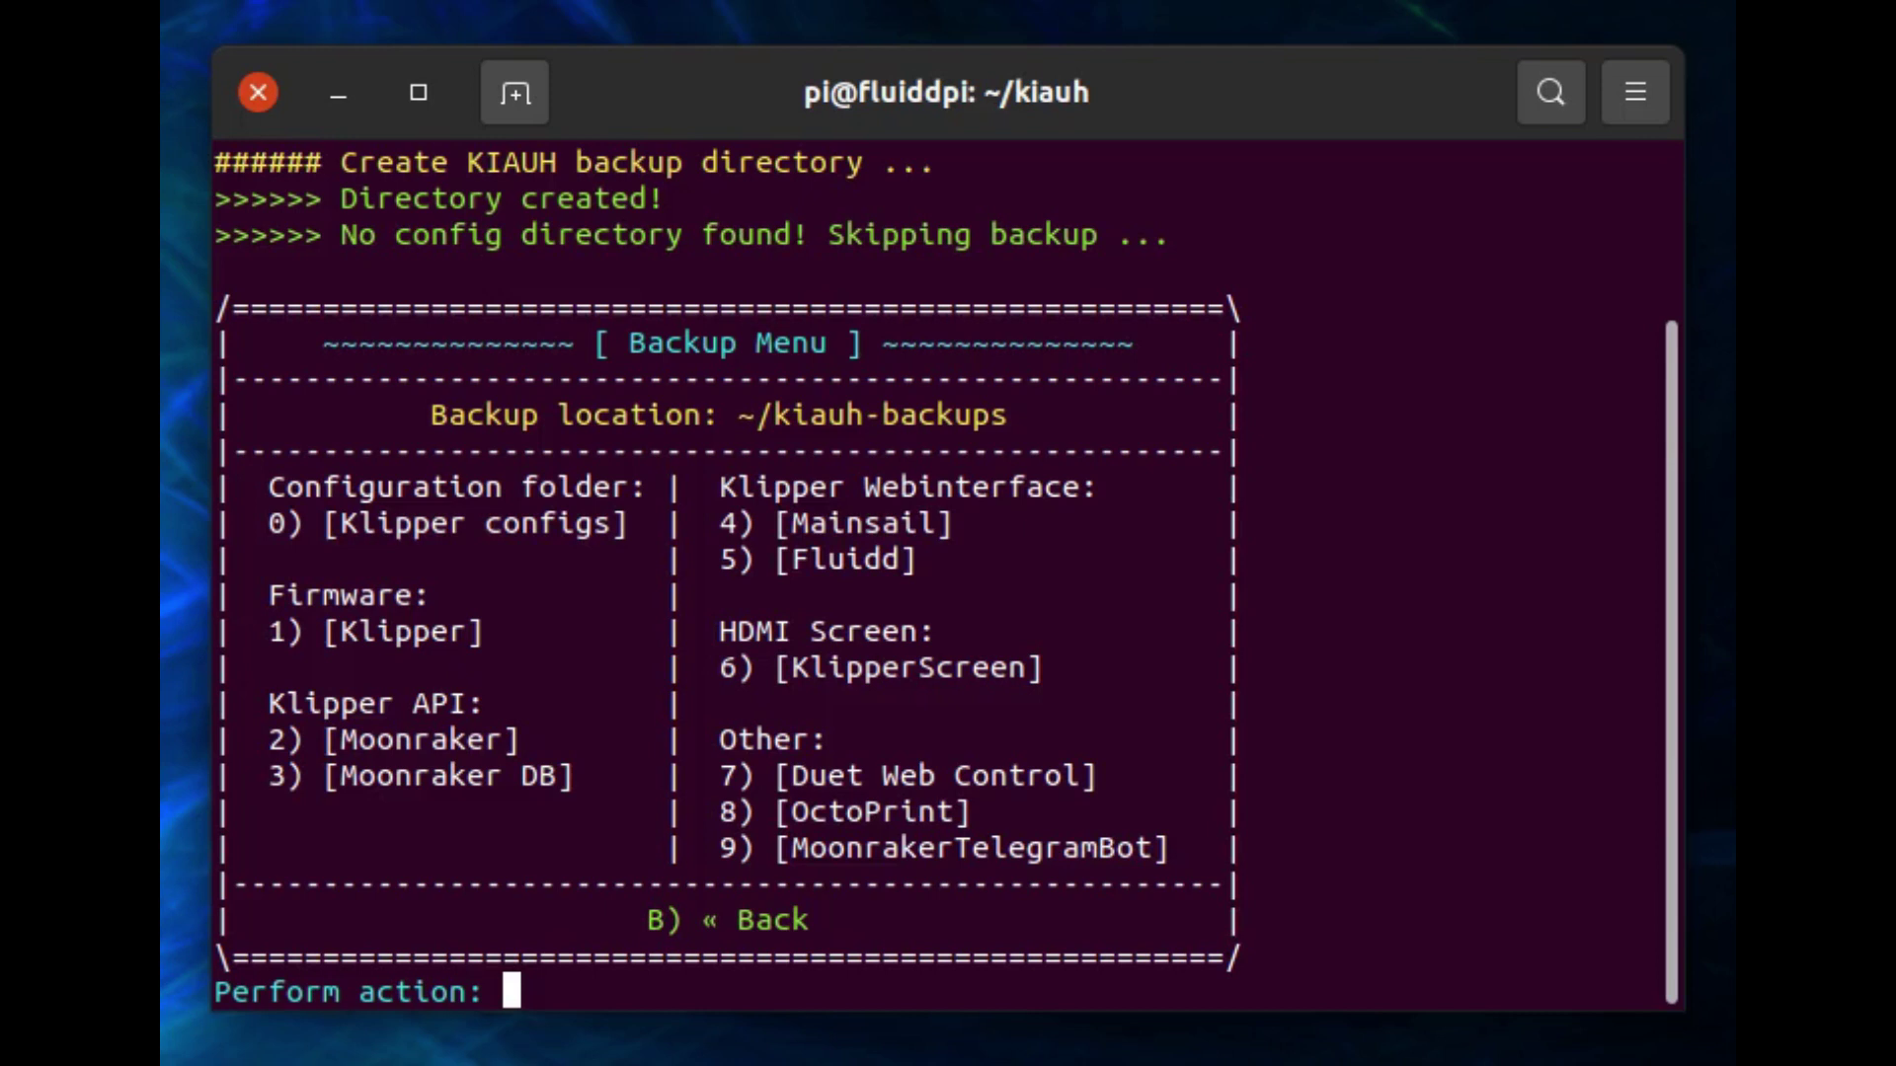
{"action": "type", "text": "1"}
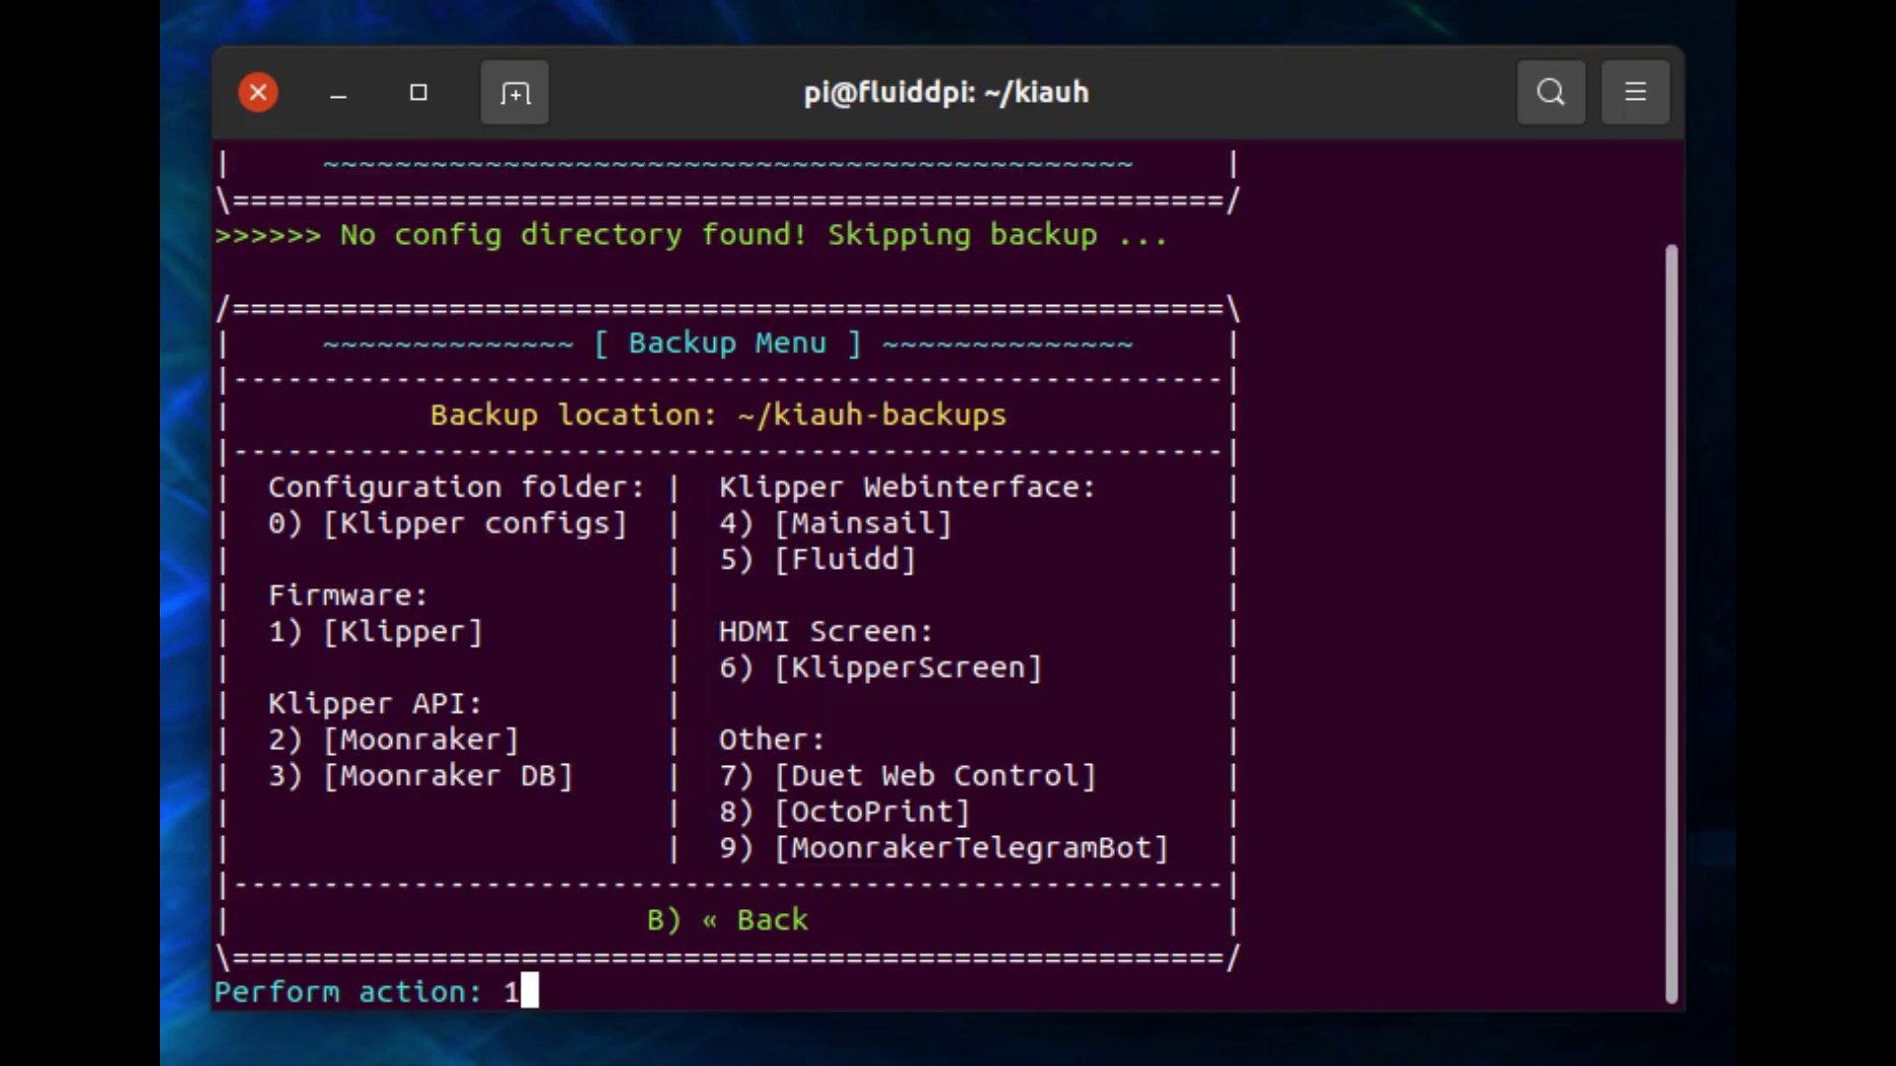
{"action": "key", "text": "Return"}
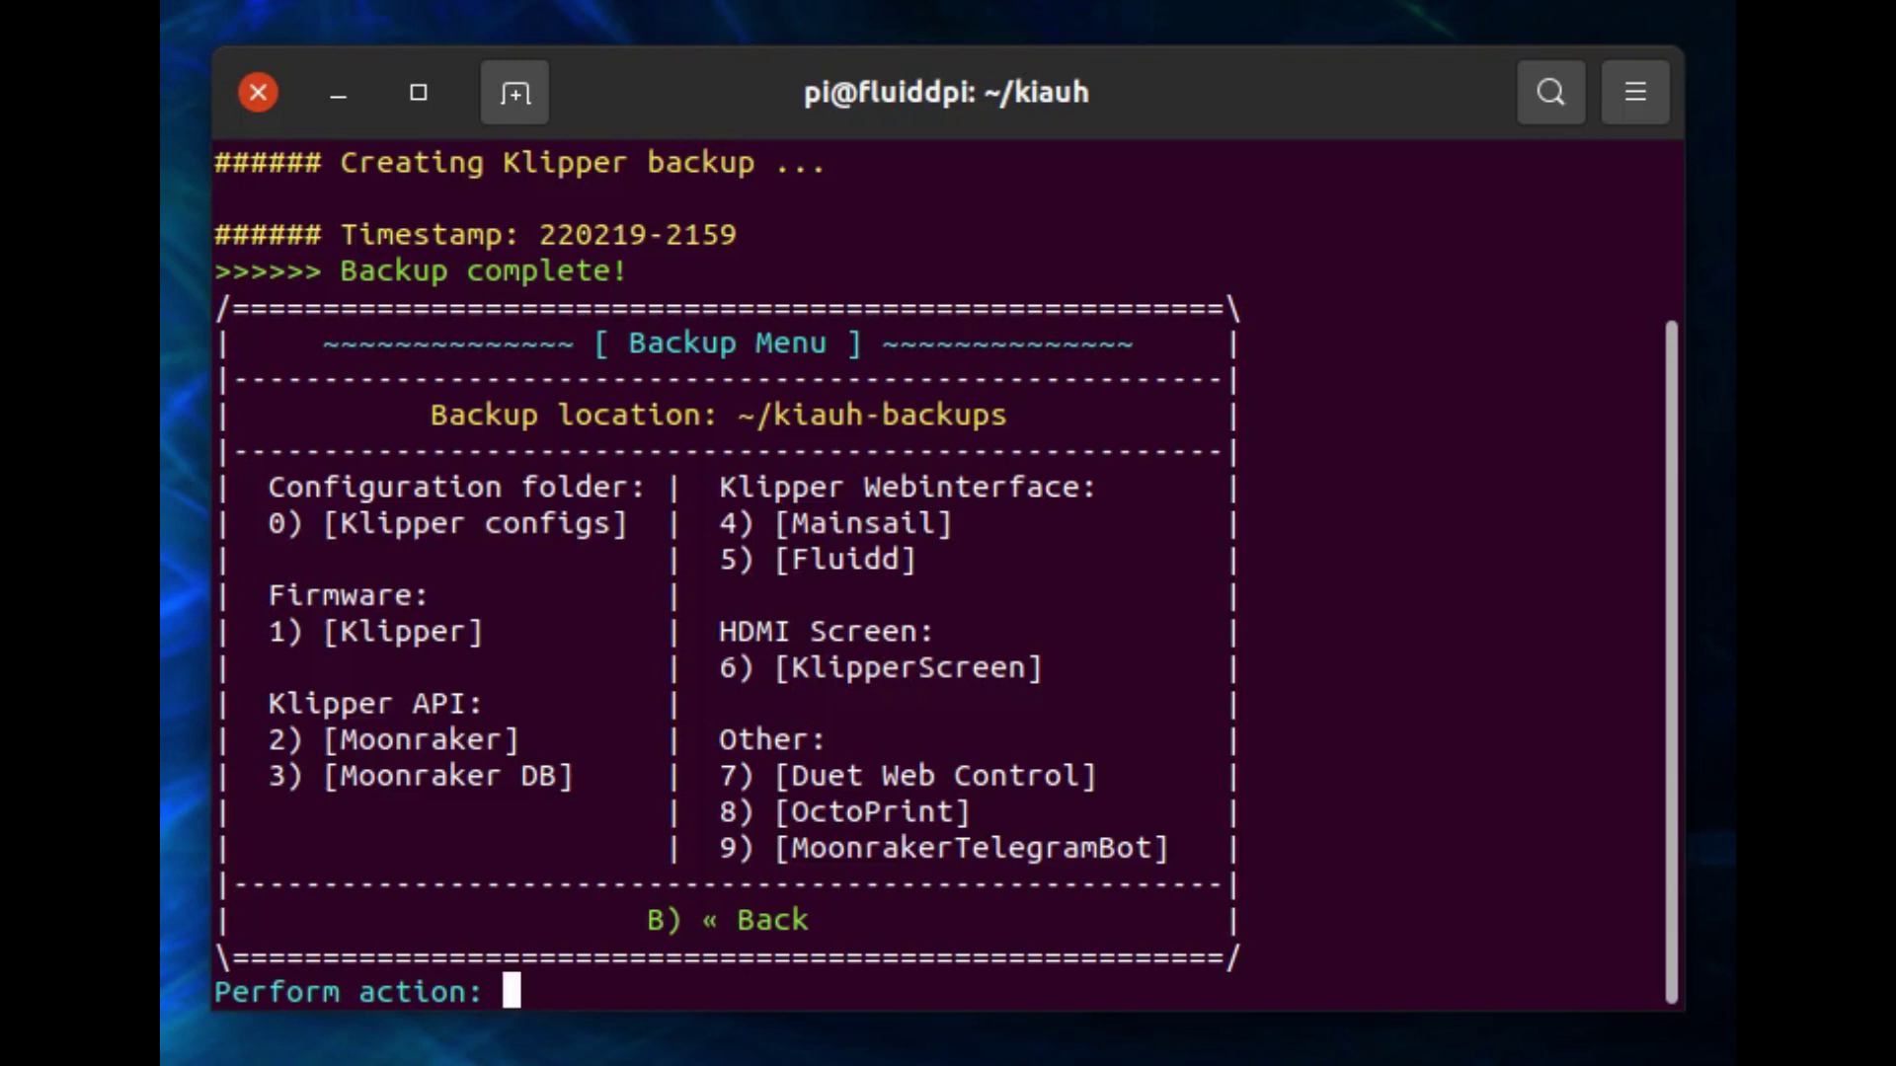
Back up Moonraker (2), the Moonraker database (3) and Fluidd (5), then clear the stray prompt characters.
{"action": "type", "text": "2"}
{"action": "key", "text": "Return"}
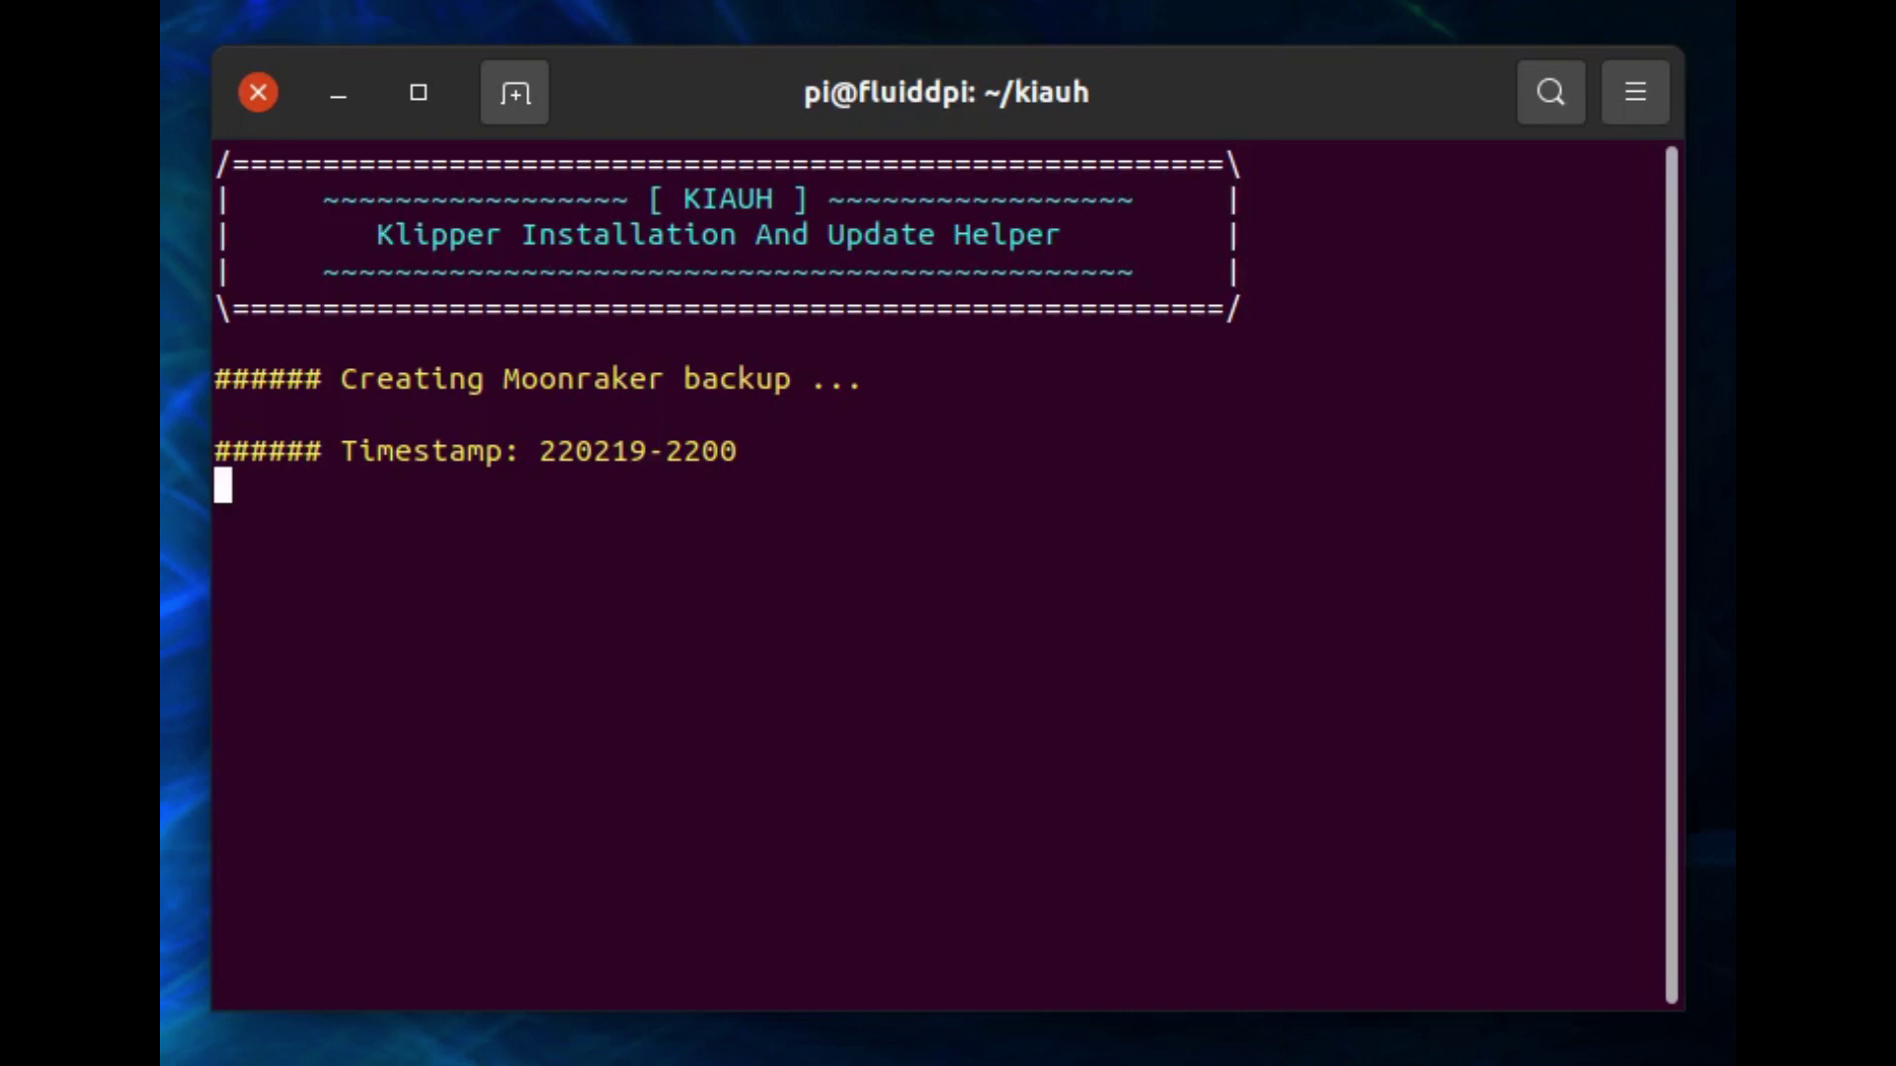
{"action": "type", "text": "3"}
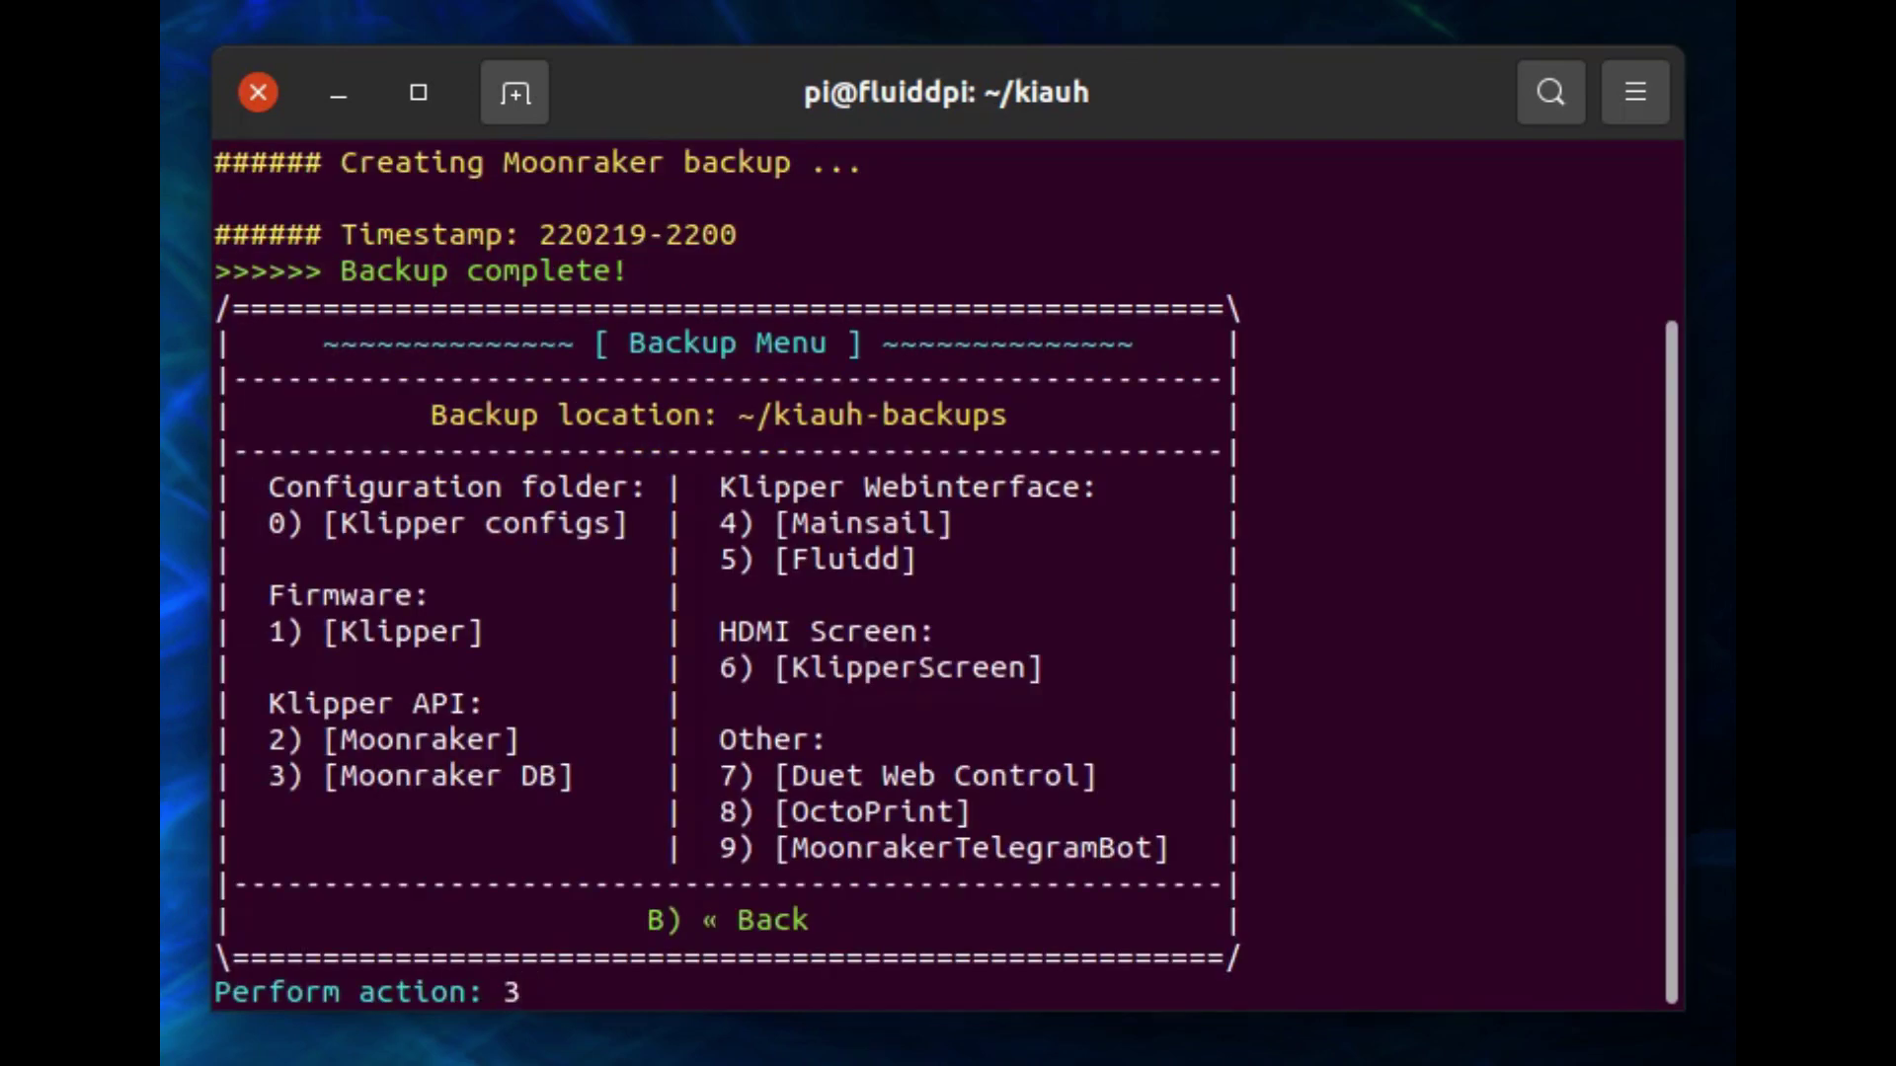
{"action": "key", "text": "Return"}
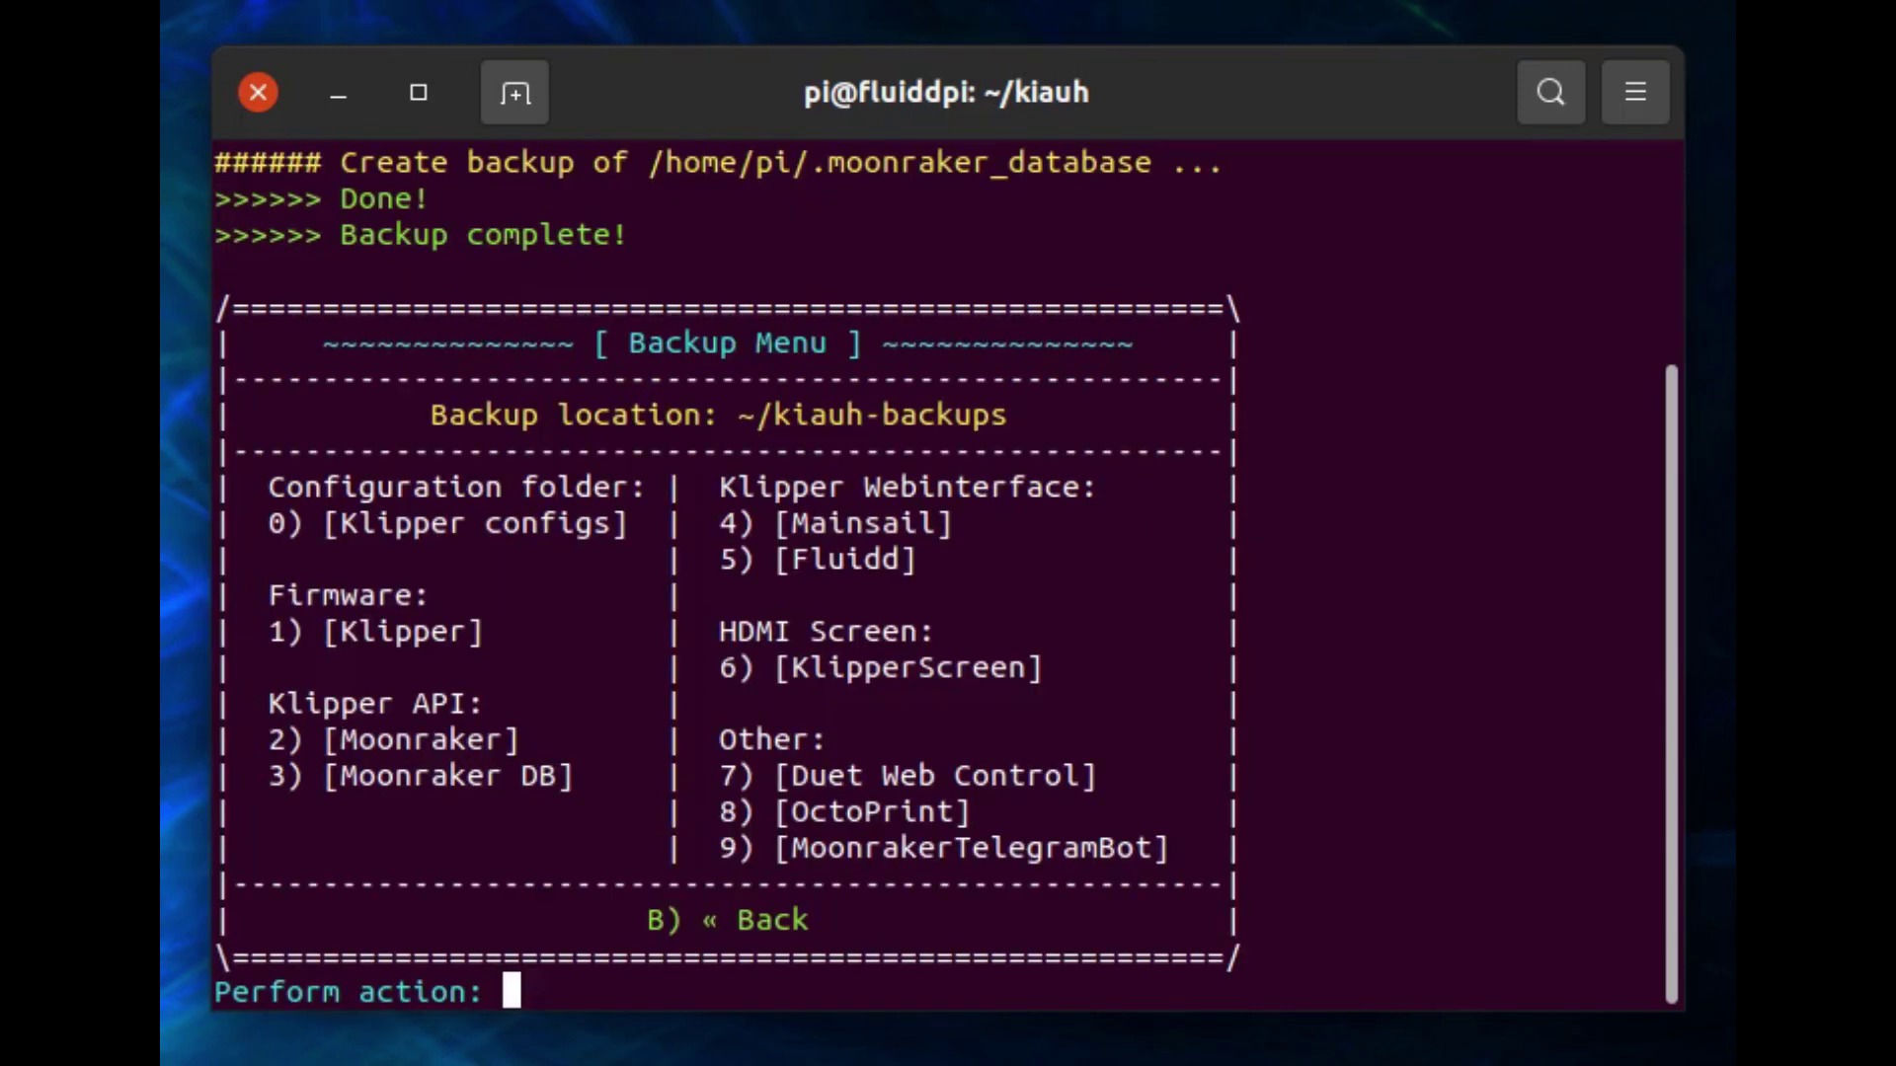
{"action": "type", "text": "5"}
{"action": "key", "text": "Return"}
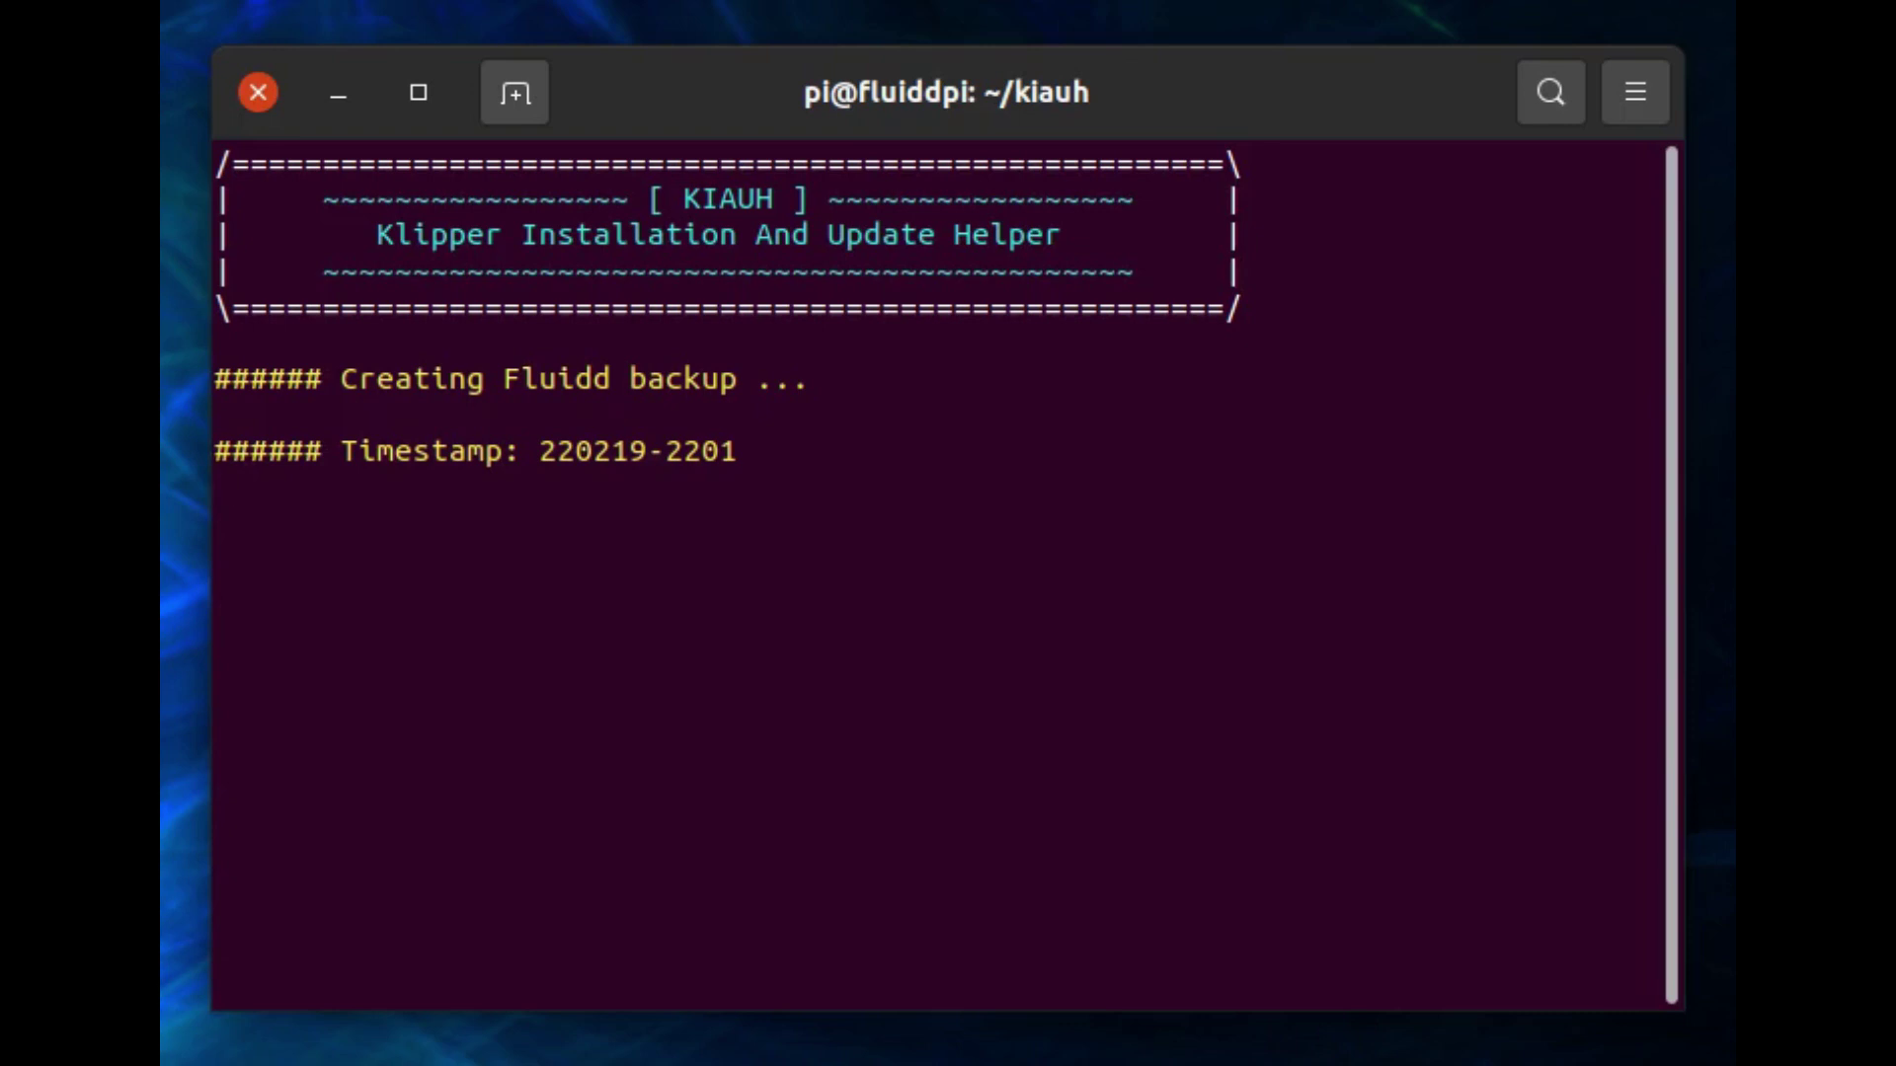
{"action": "key", "text": "ctrl+b"}
{"action": "key", "text": "BackSpace"}
Return to the KIAUH Main Menu and start the Mainsail install via Install (1) › Mainsail (3).
{"action": "type", "text": "B"}
{"action": "key", "text": "Return"}
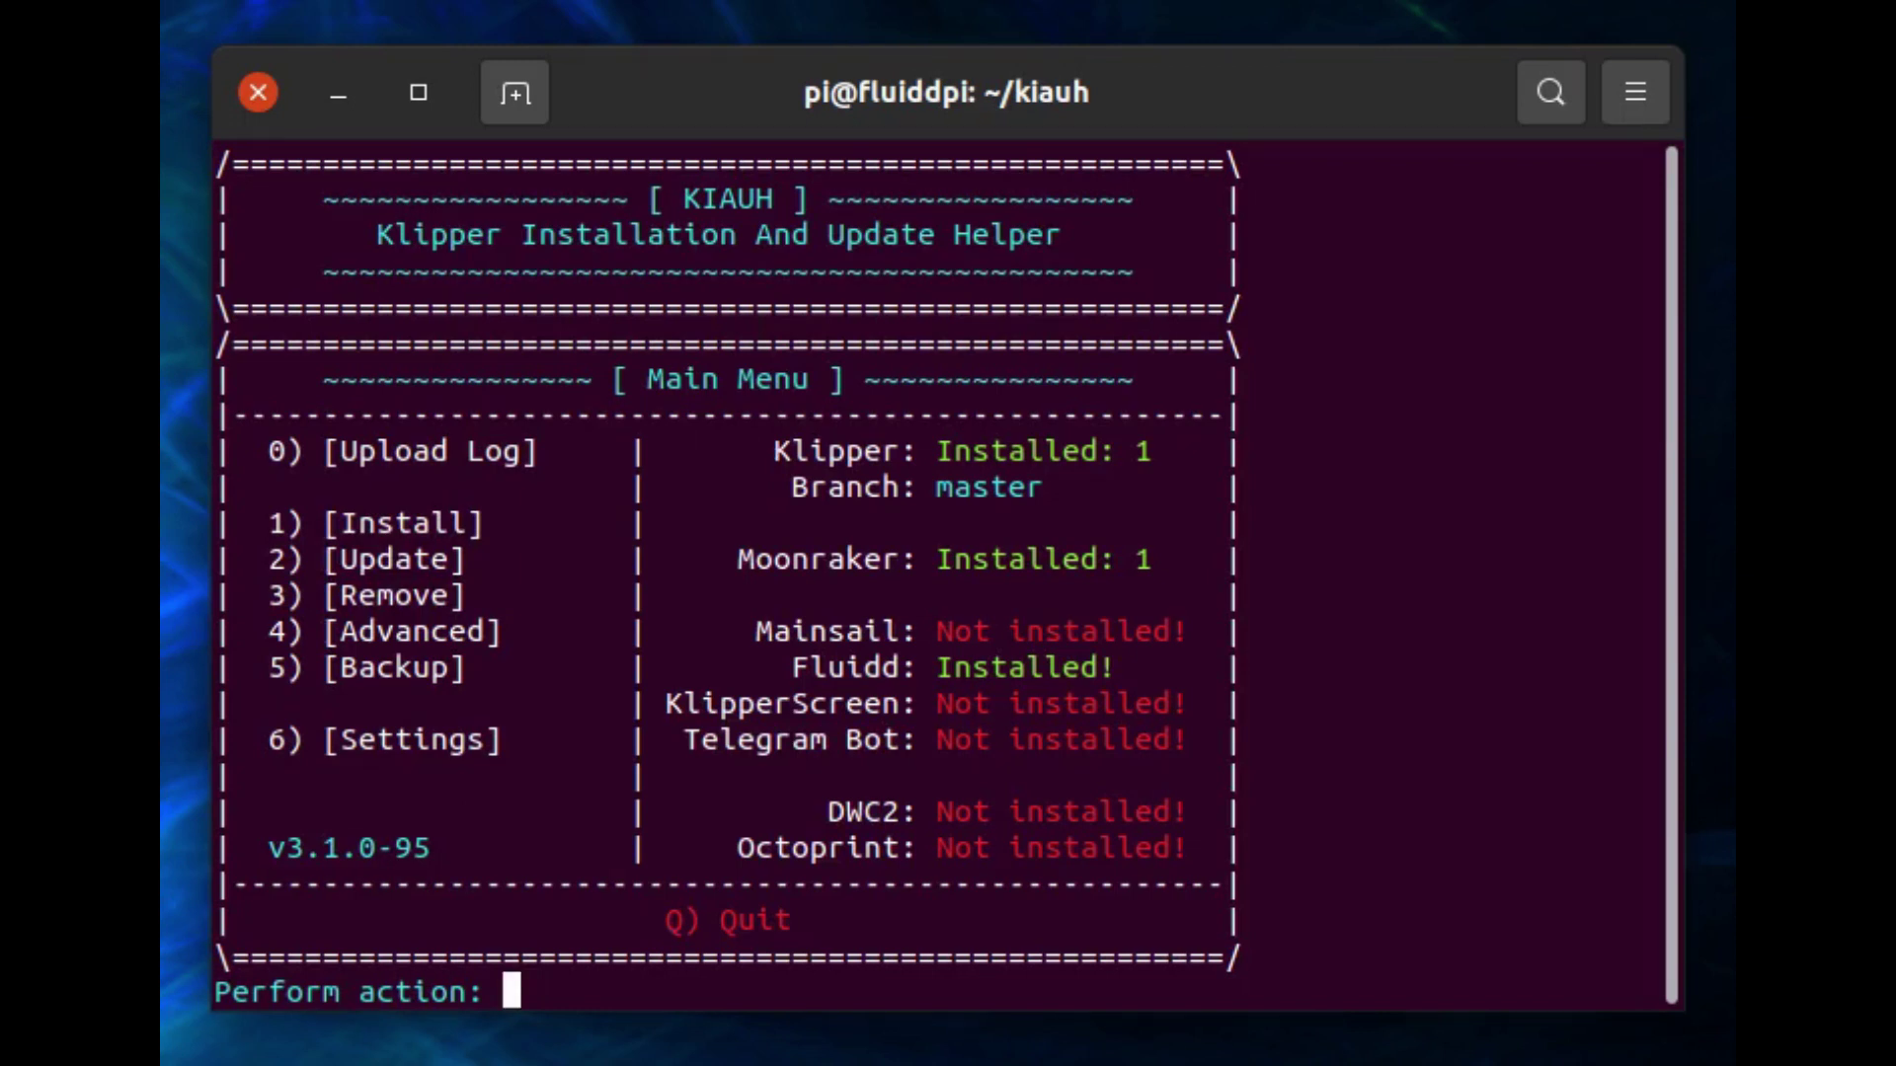
{"action": "type", "text": "1"}
{"action": "key", "text": "Return"}
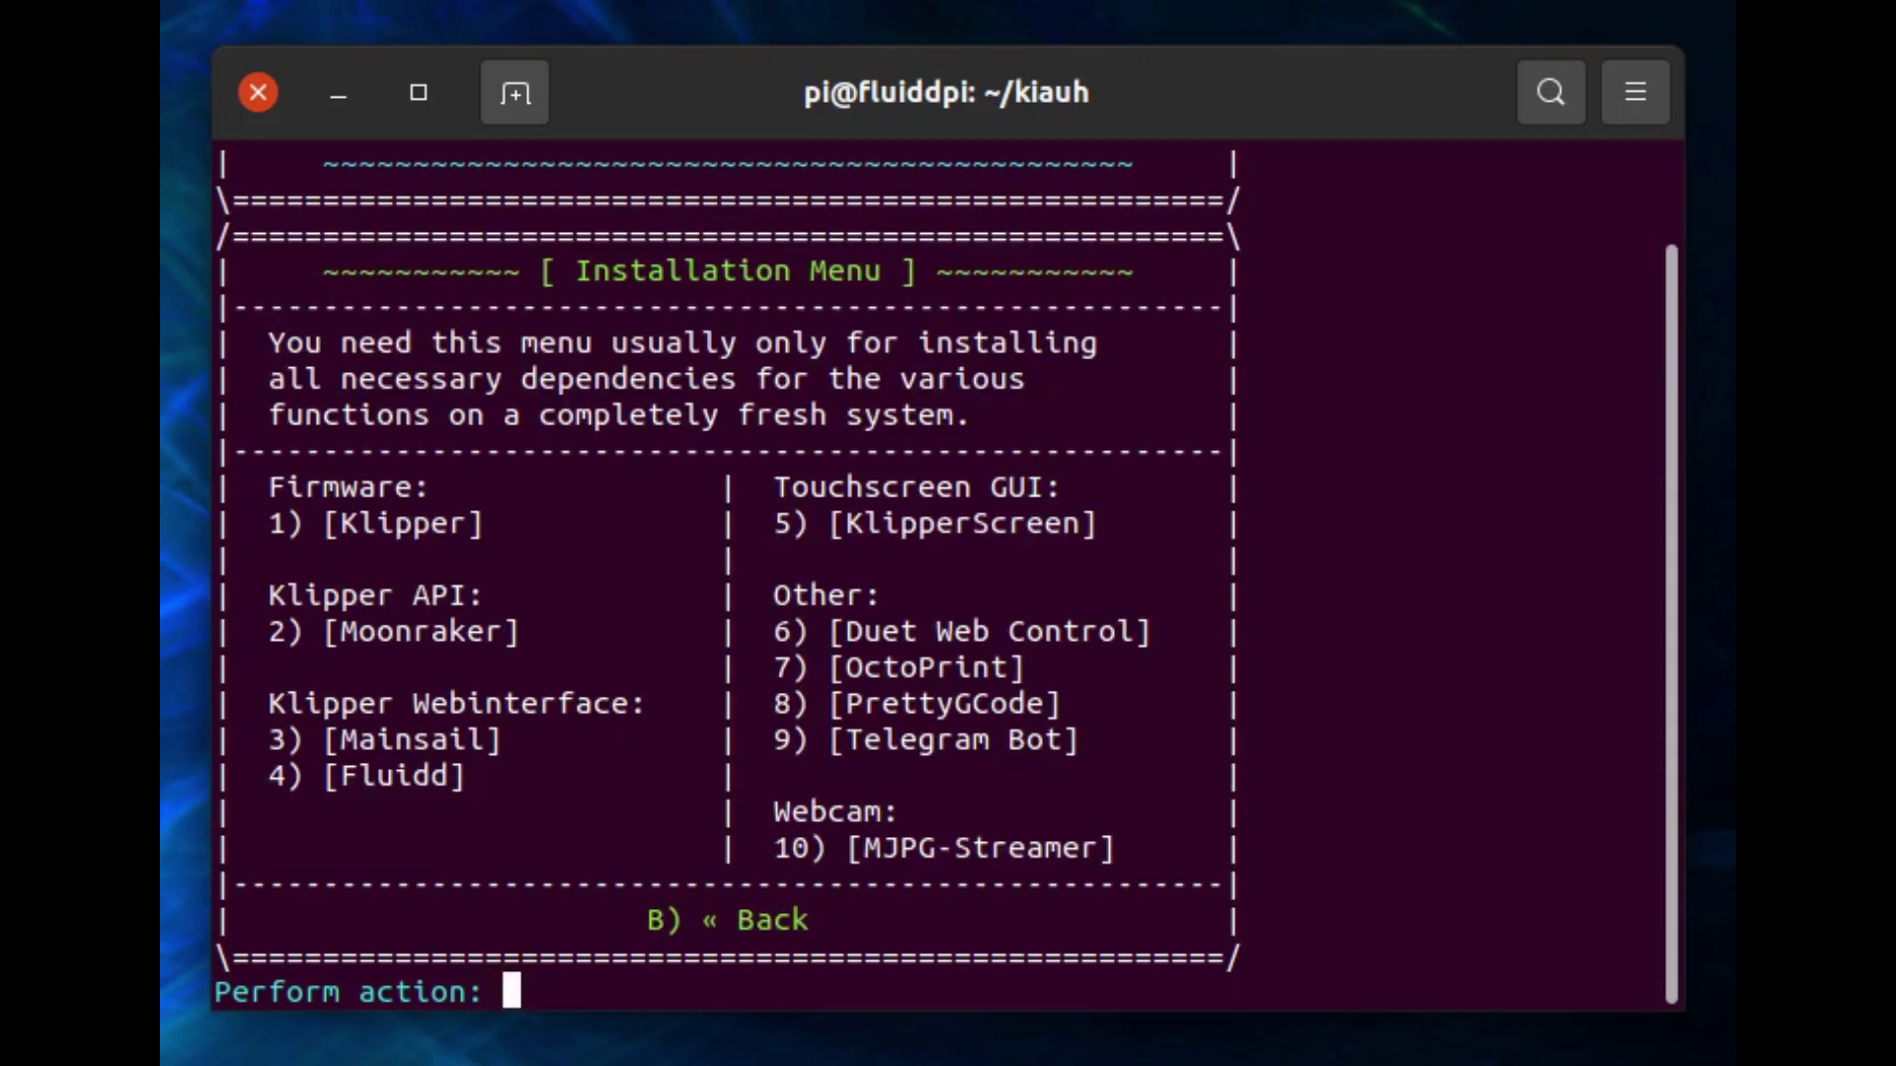
{"action": "type", "text": "3"}
{"action": "key", "text": "Return"}
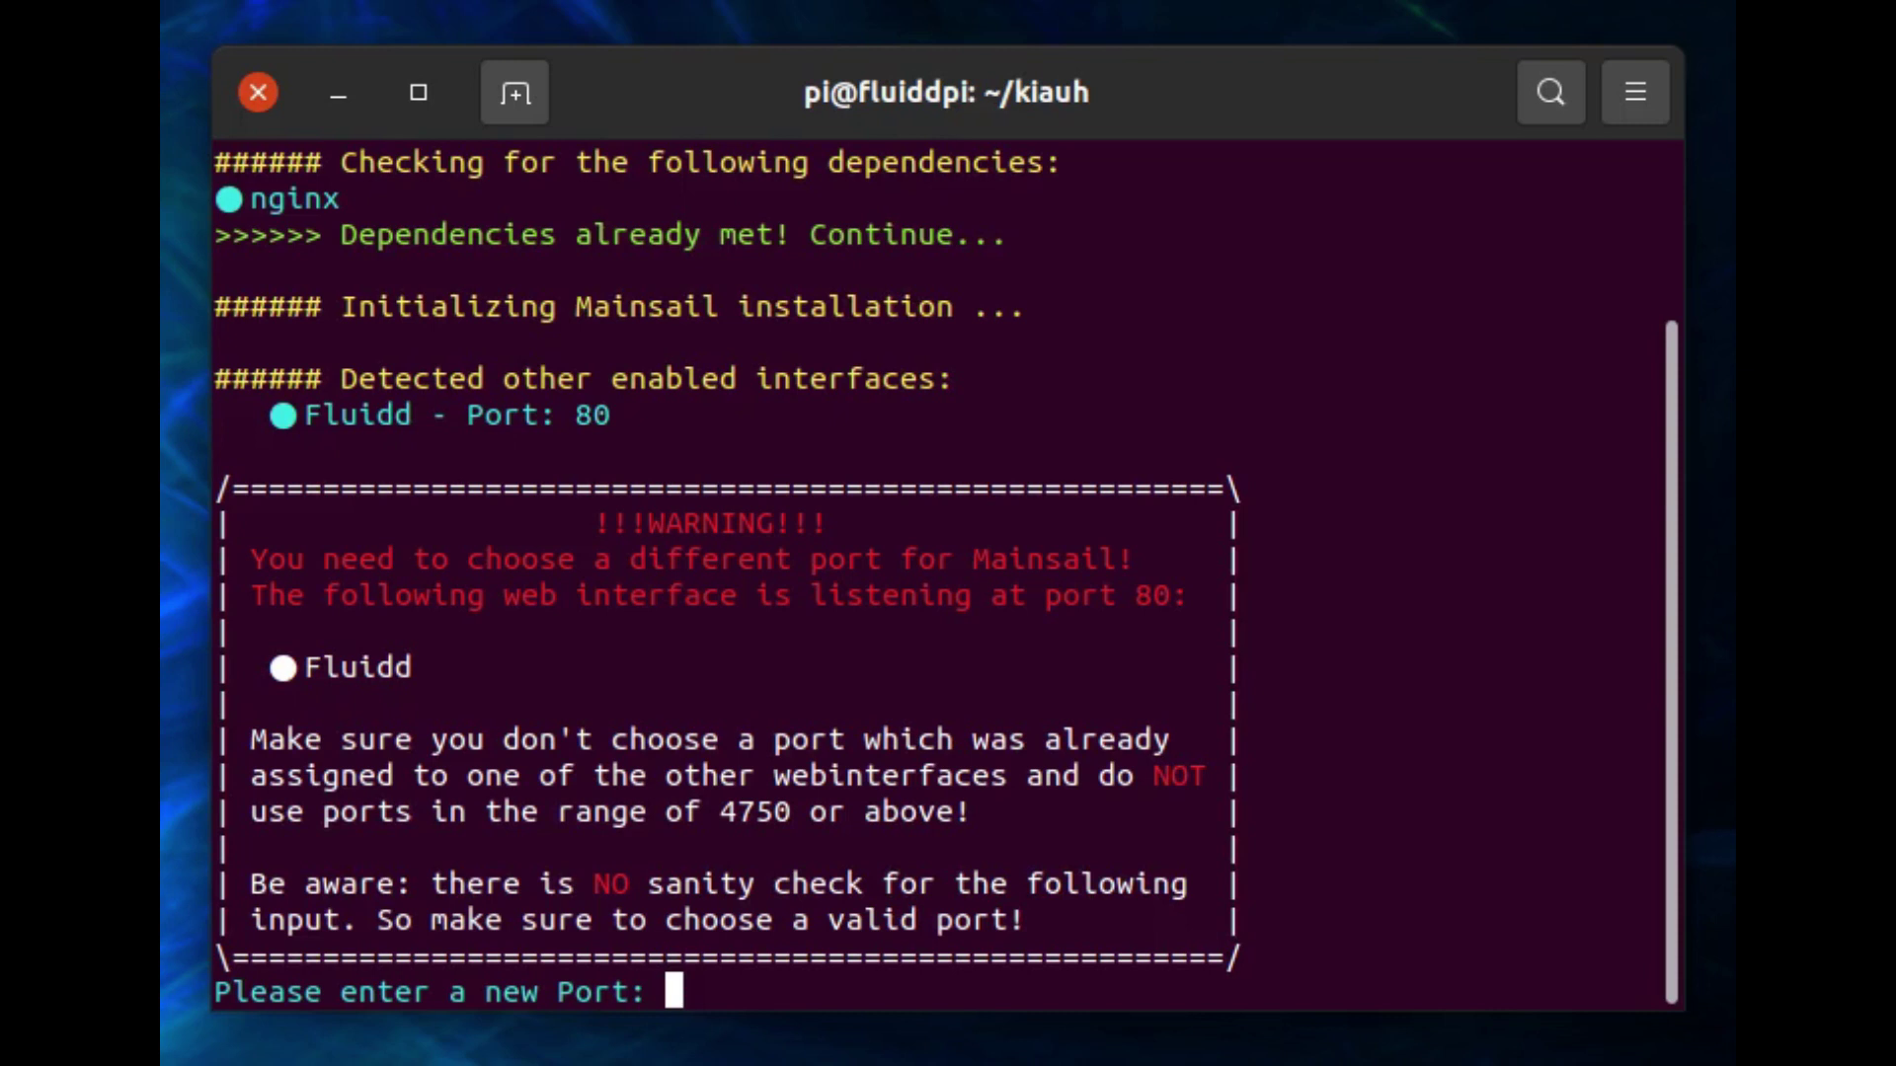
Assign Mainsail to port 81 and accept adding the recommended macros.
{"action": "type", "text": "81"}
{"action": "key", "text": "Return"}
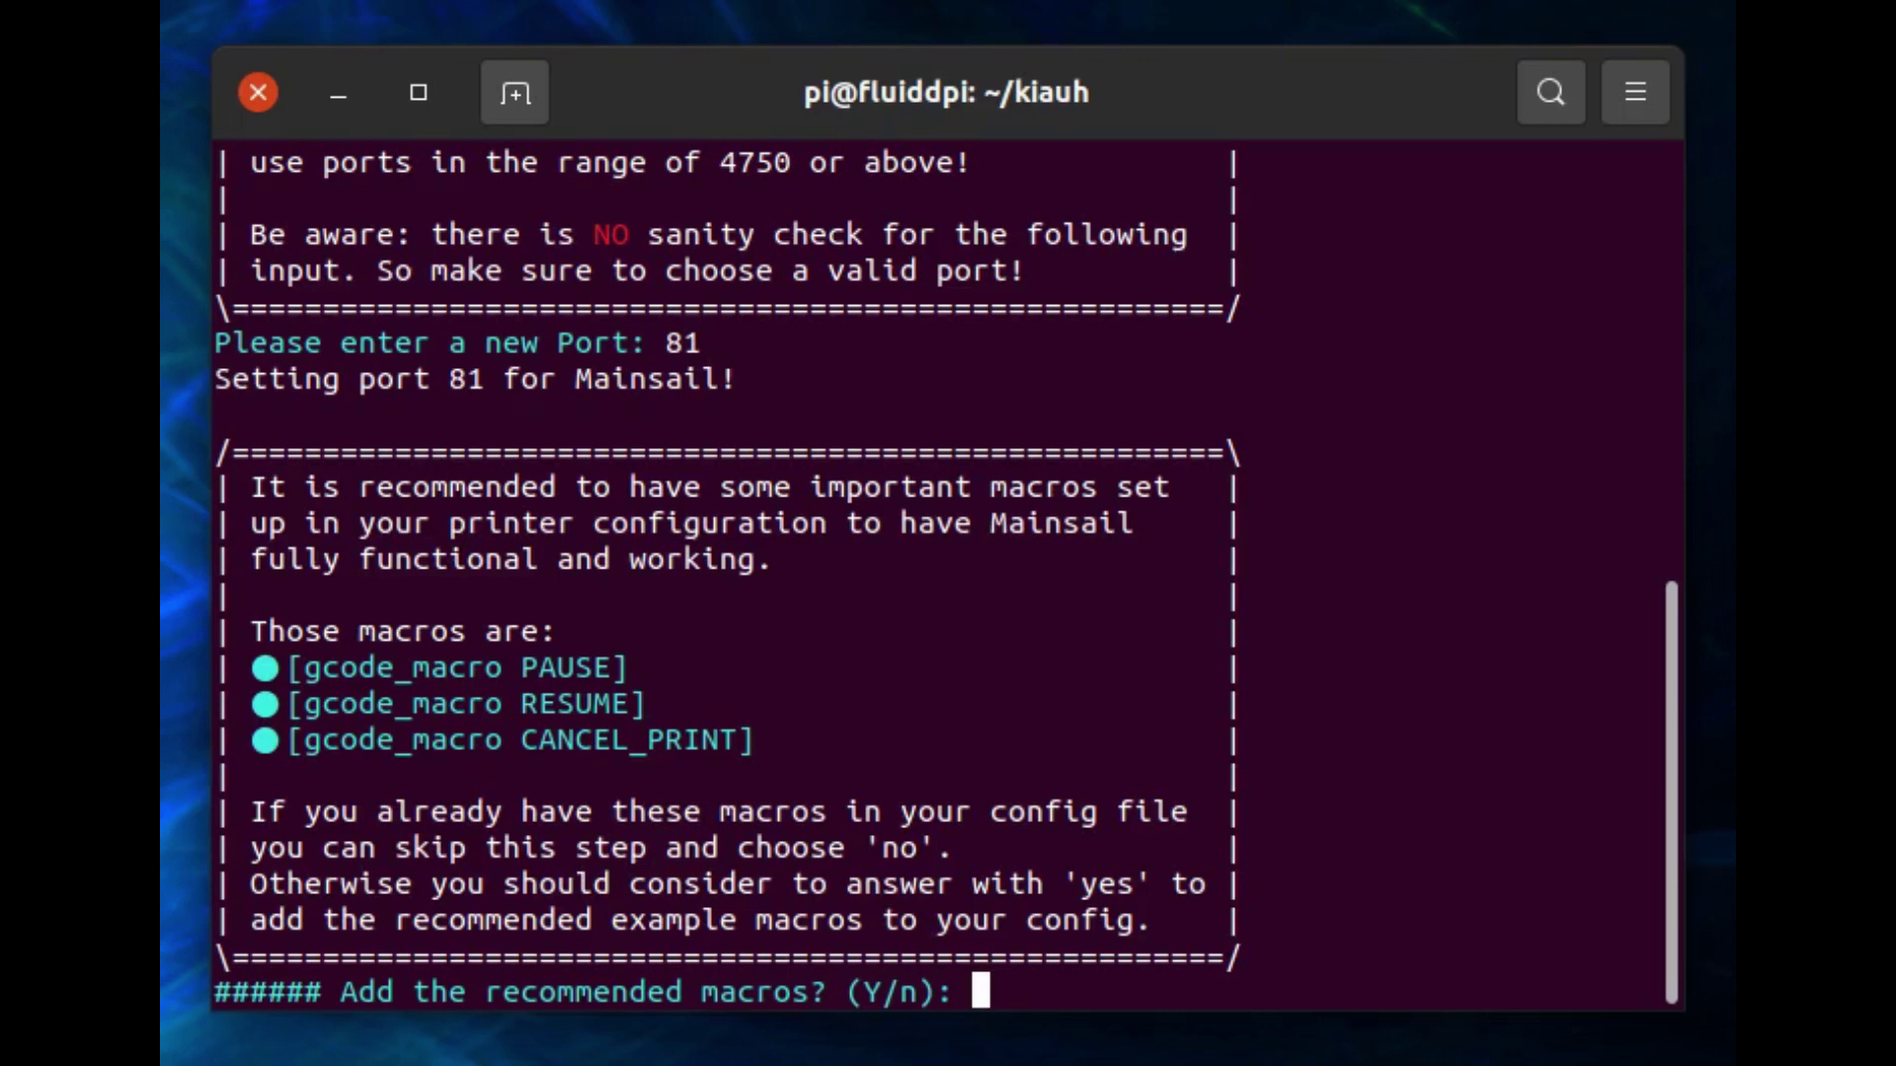
{"action": "type", "text": "Y"}
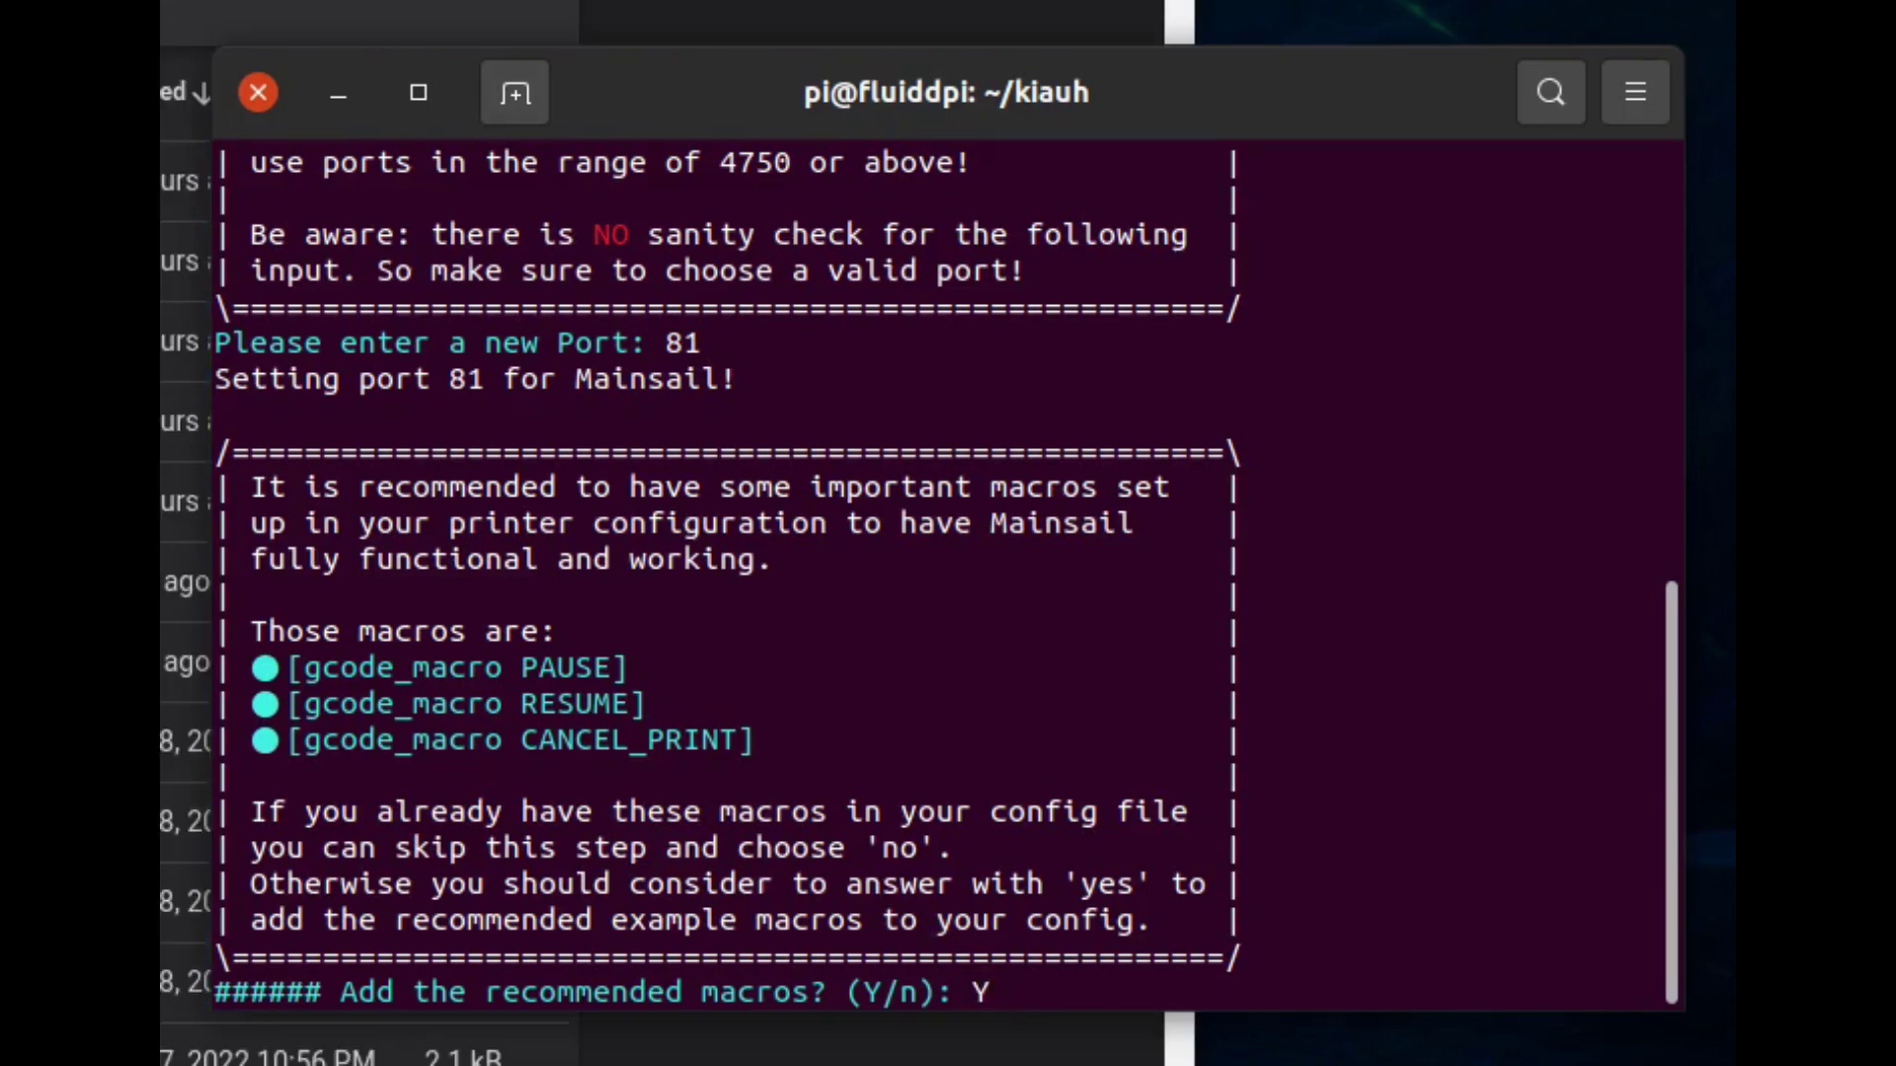
{"action": "key", "text": "Return"}
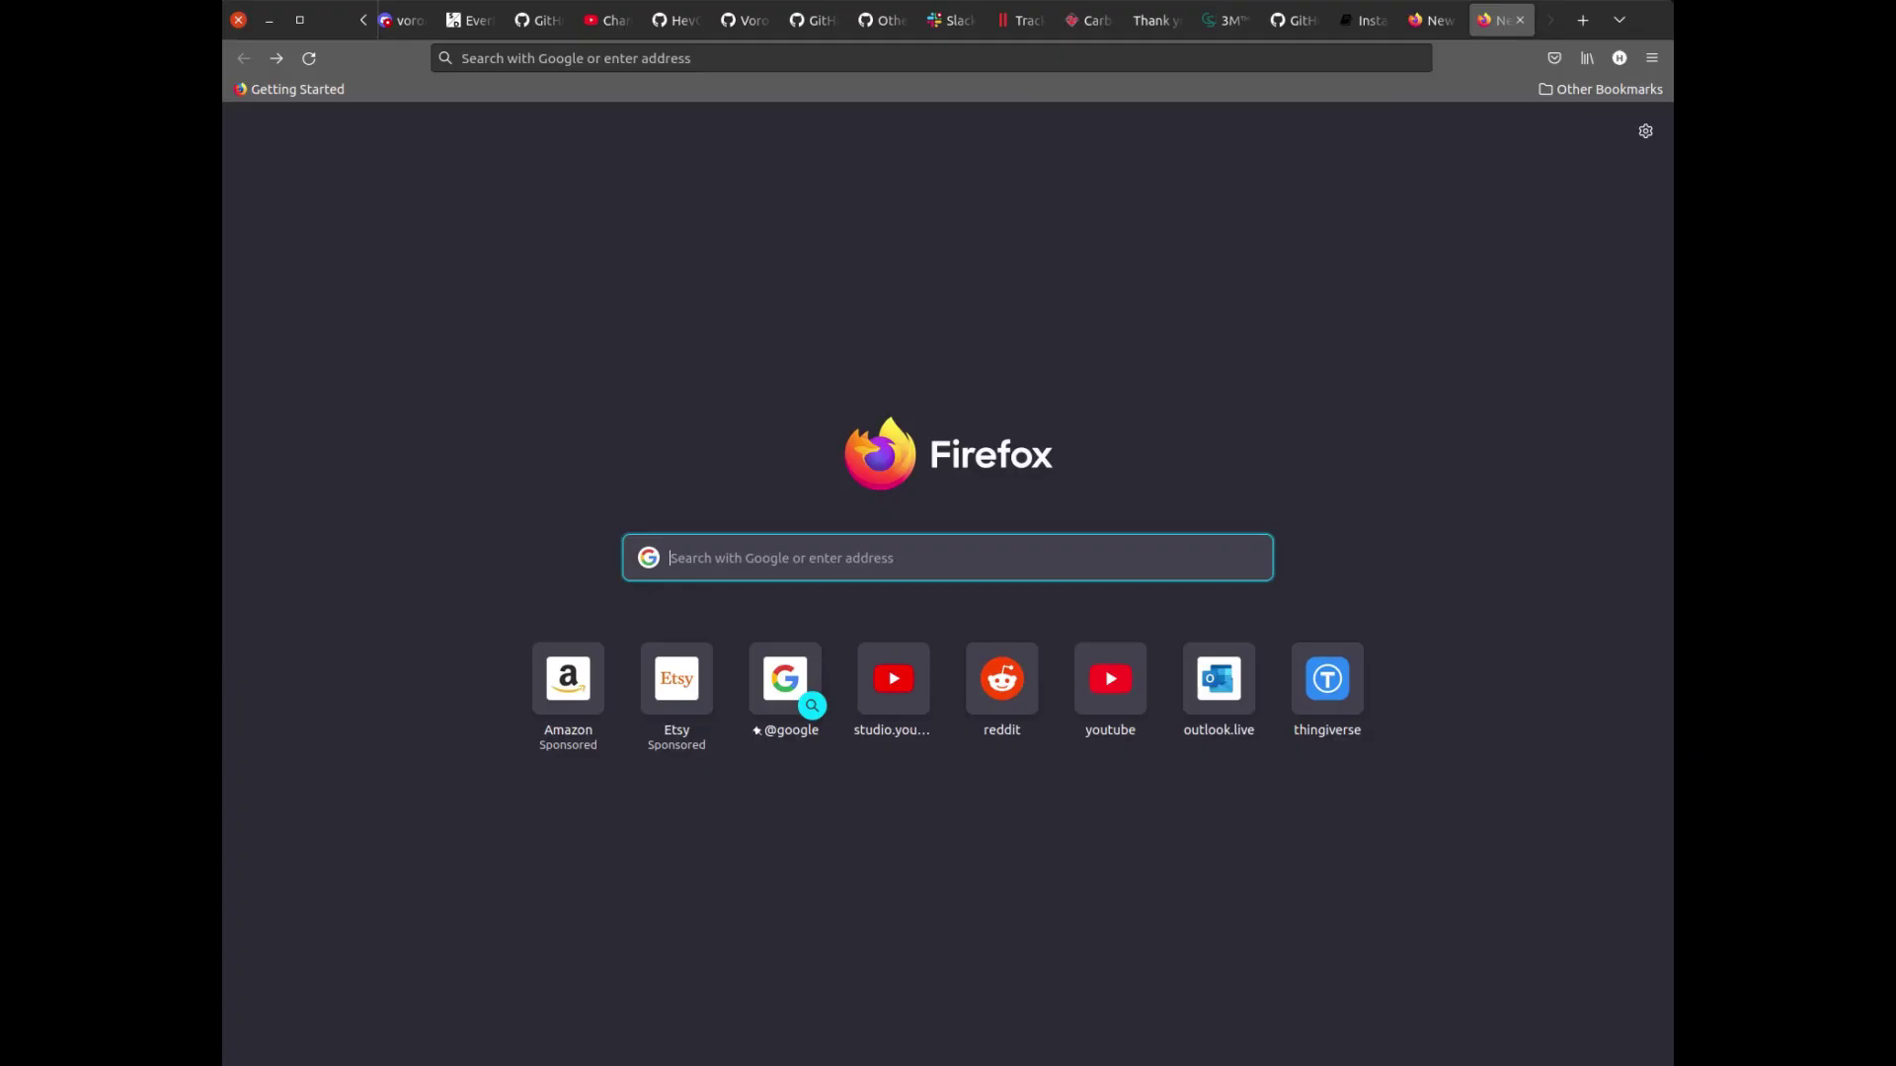
Enter the address 192.168.0.159:81 in Firefox's new tab.
{"action": "type", "text": "192.16"}
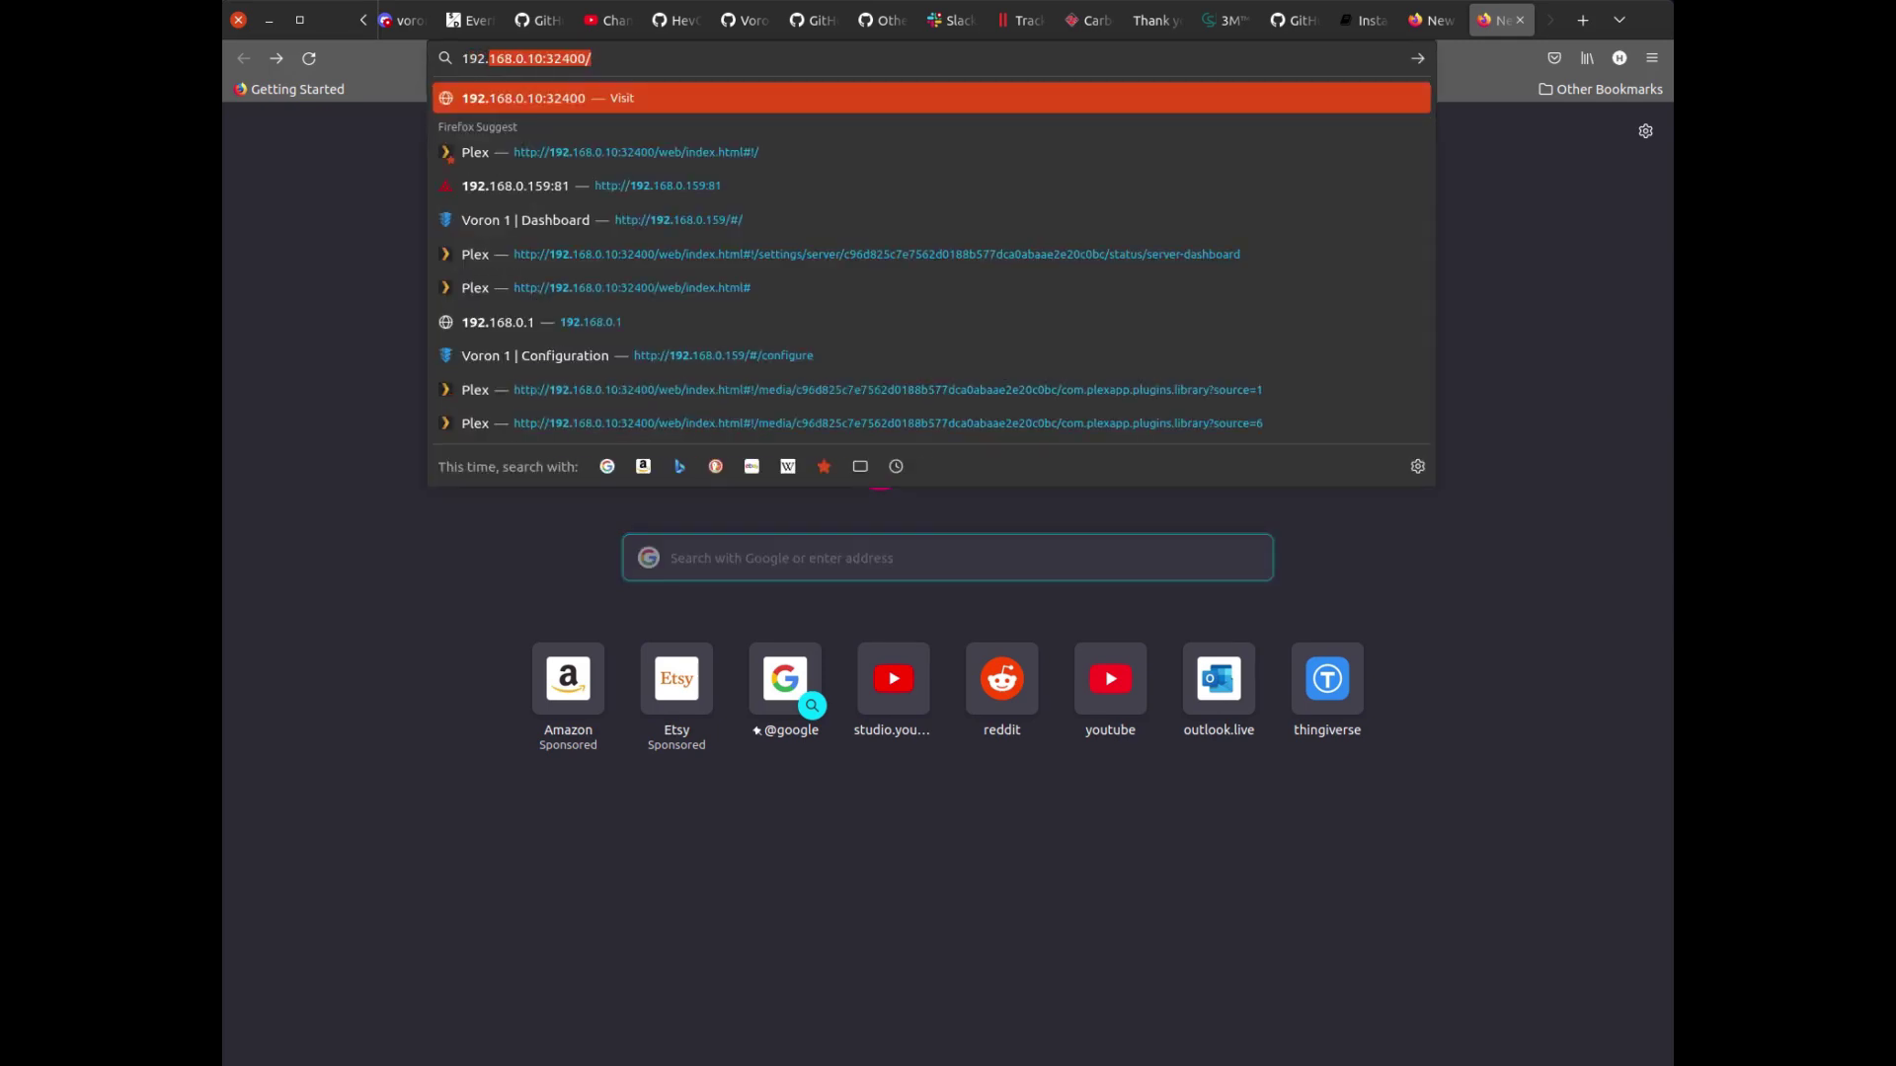
{"action": "type", "text": "8.0.159"}
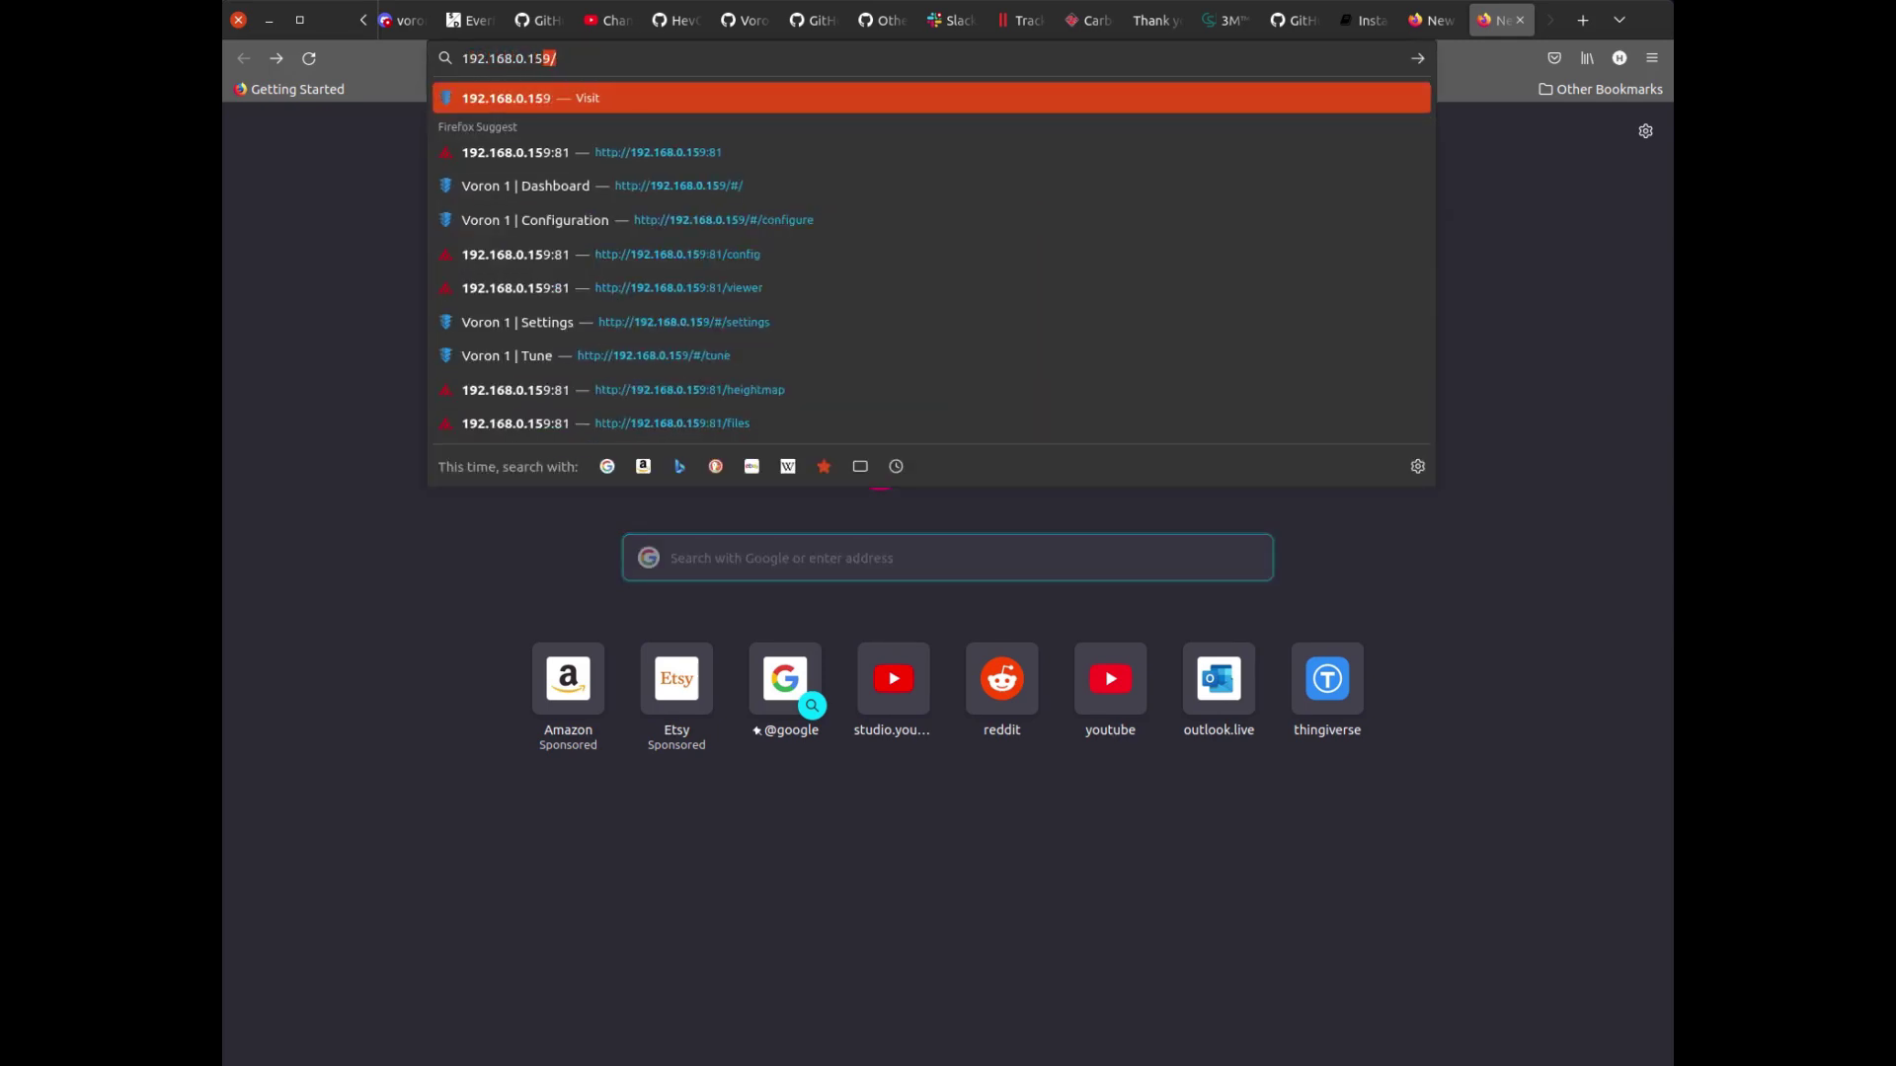
{"action": "type", "text": ":81"}
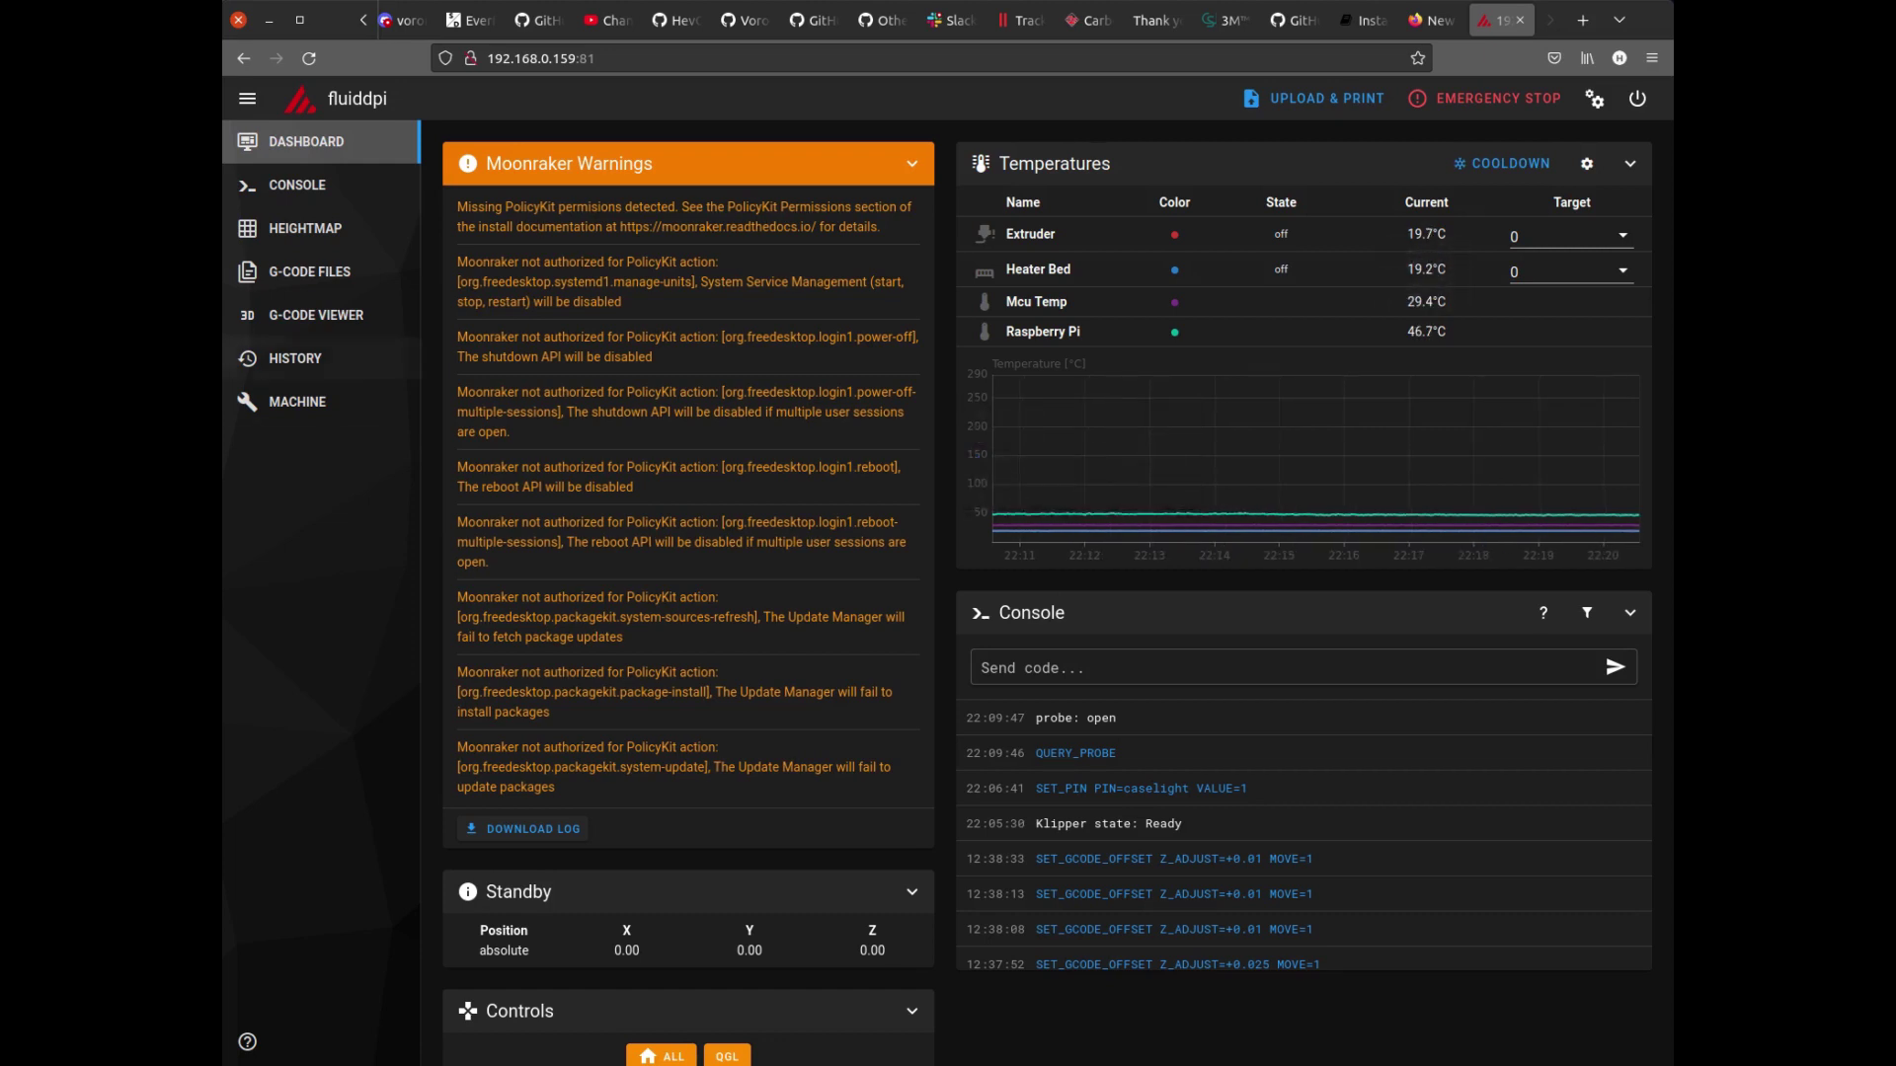
{"action": "left_click", "coordinate": [296, 185]}
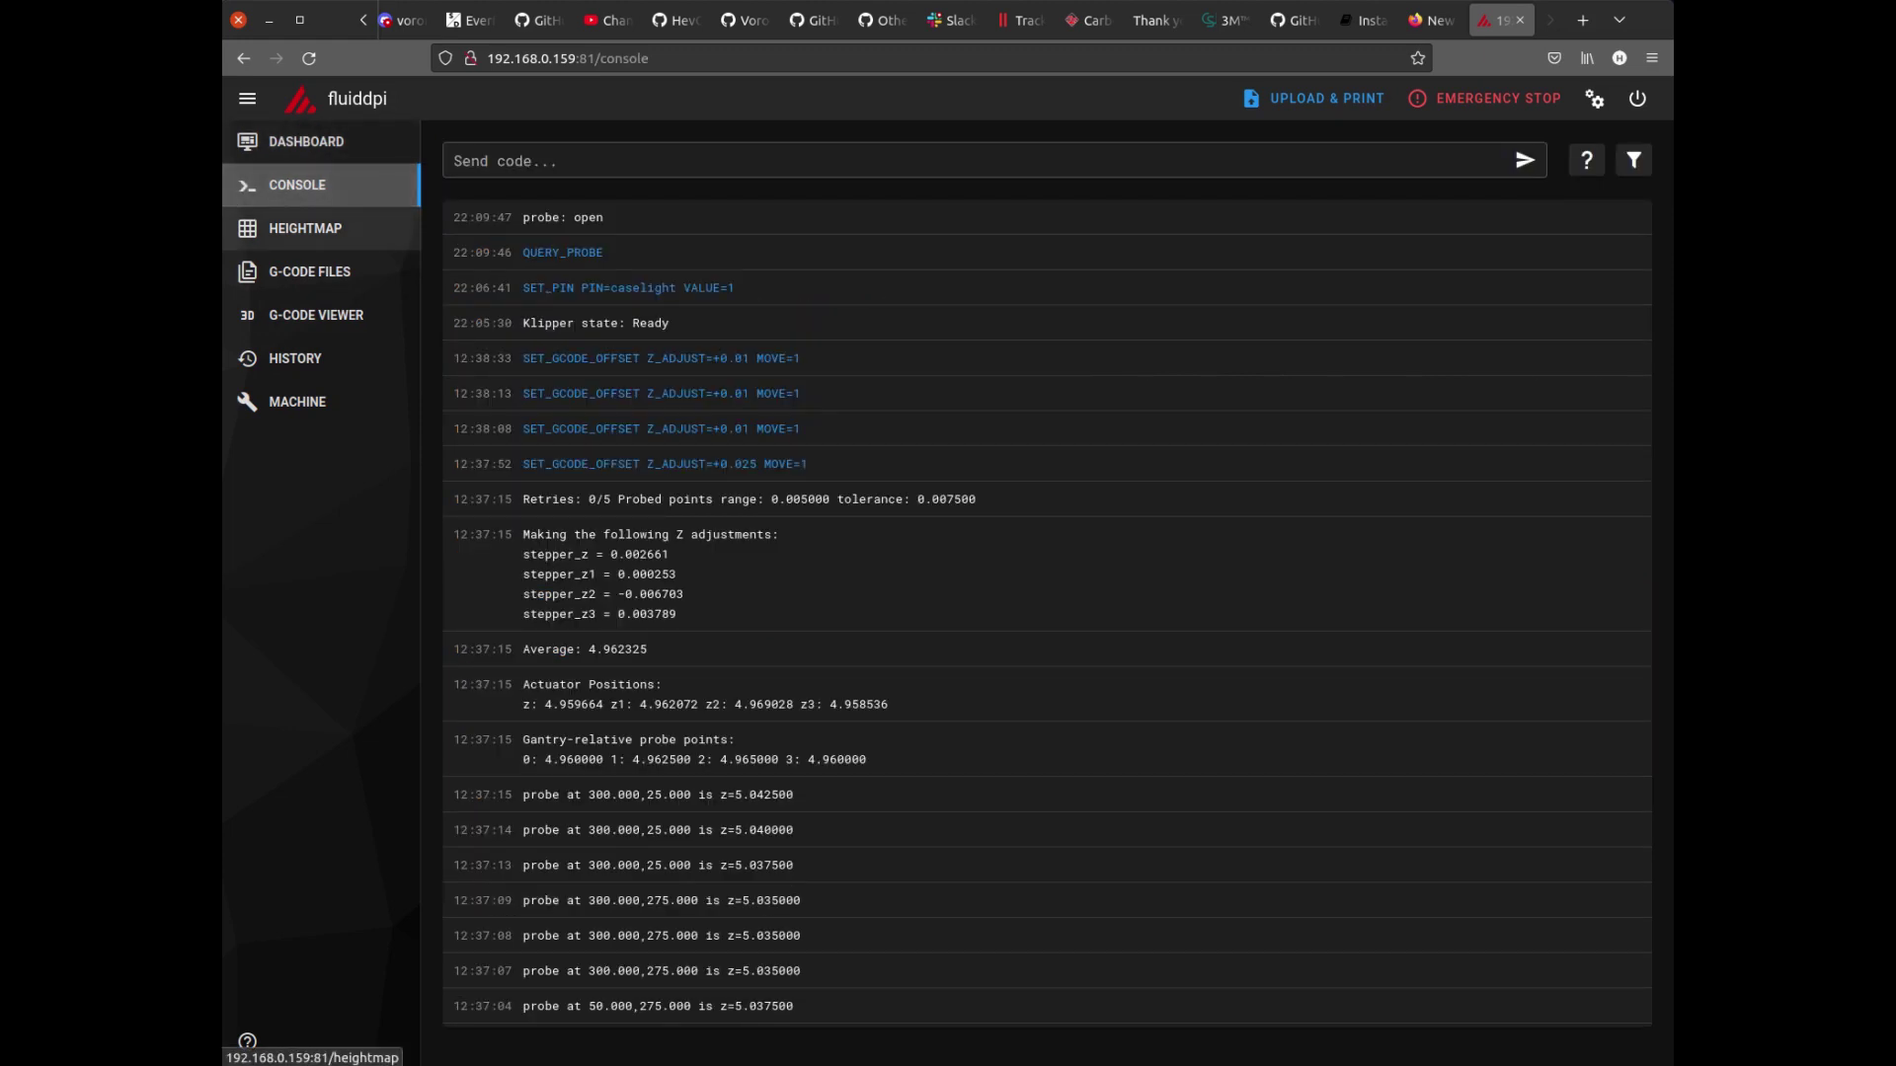
{"action": "left_click", "coordinate": [297, 228]}
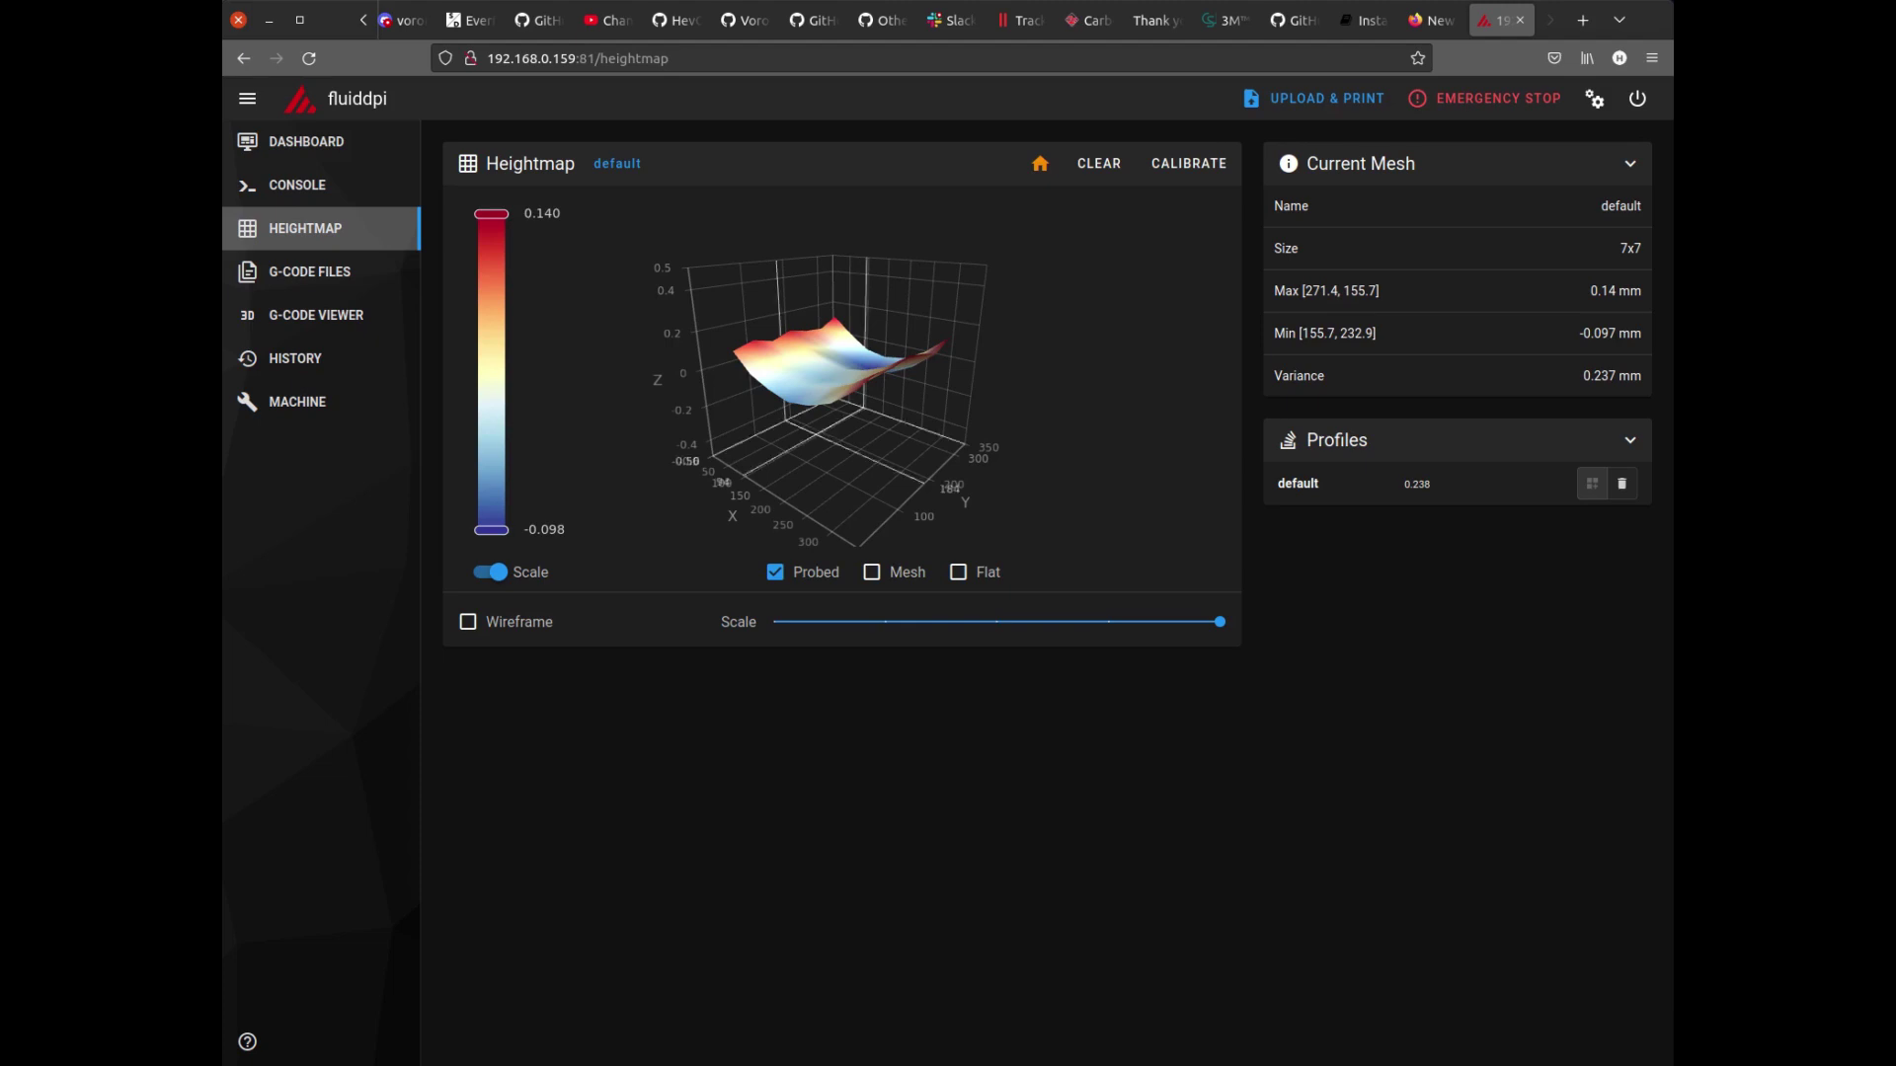
{"action": "left_click", "coordinate": [309, 271]}
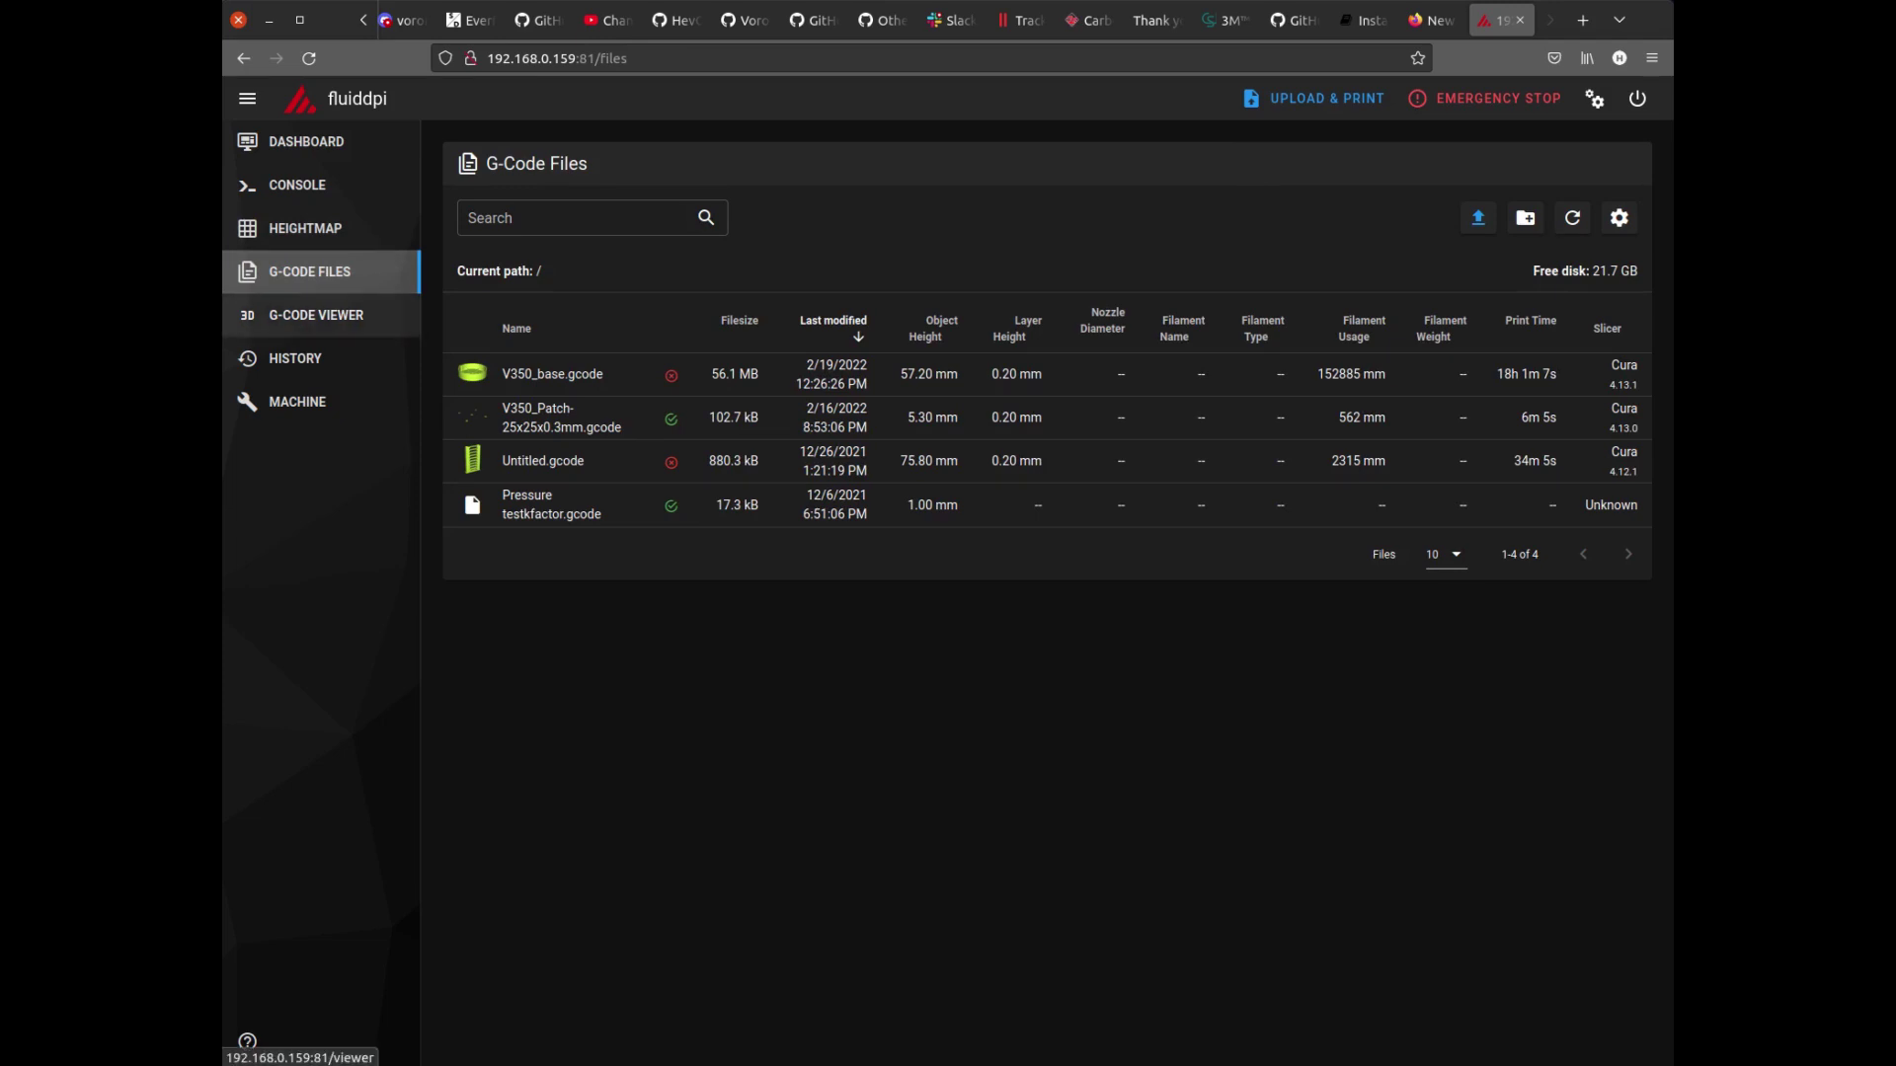
{"action": "left_click", "coordinate": [316, 315]}
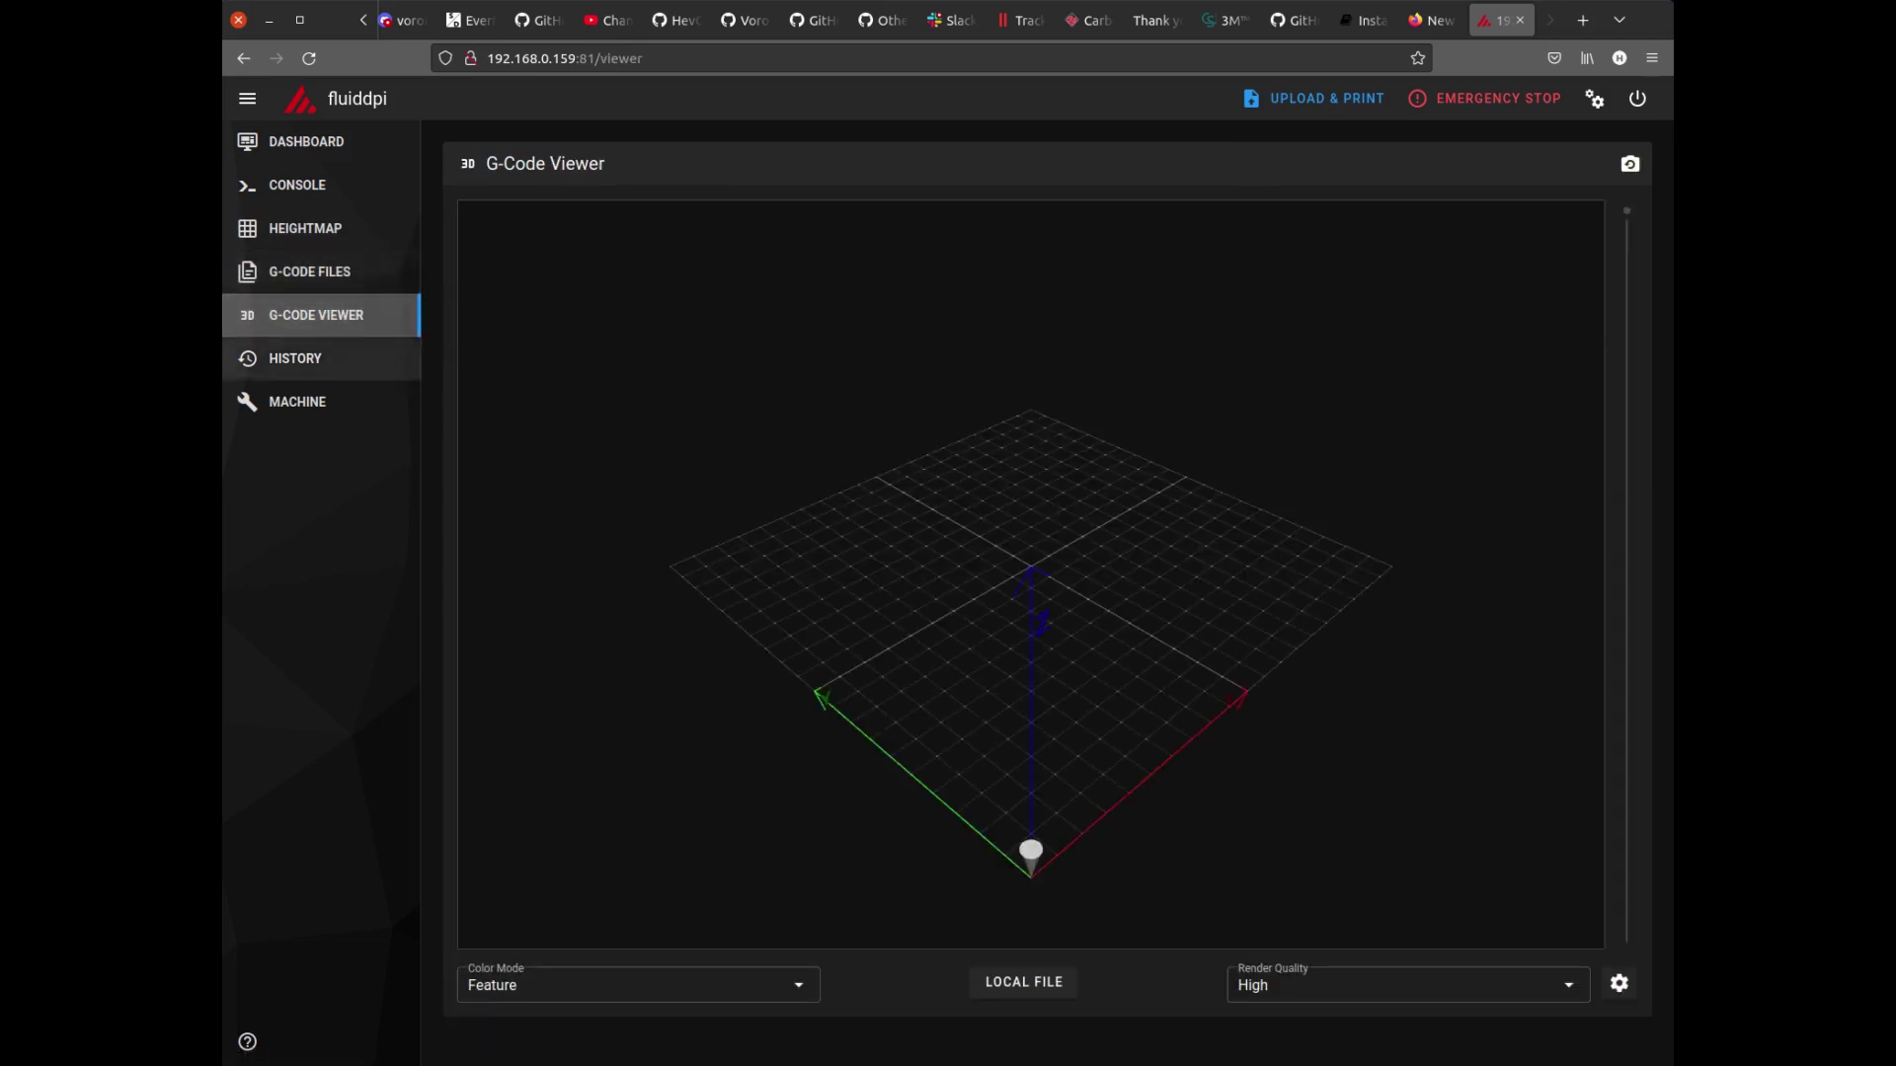
{"action": "left_click", "coordinate": [296, 358]}
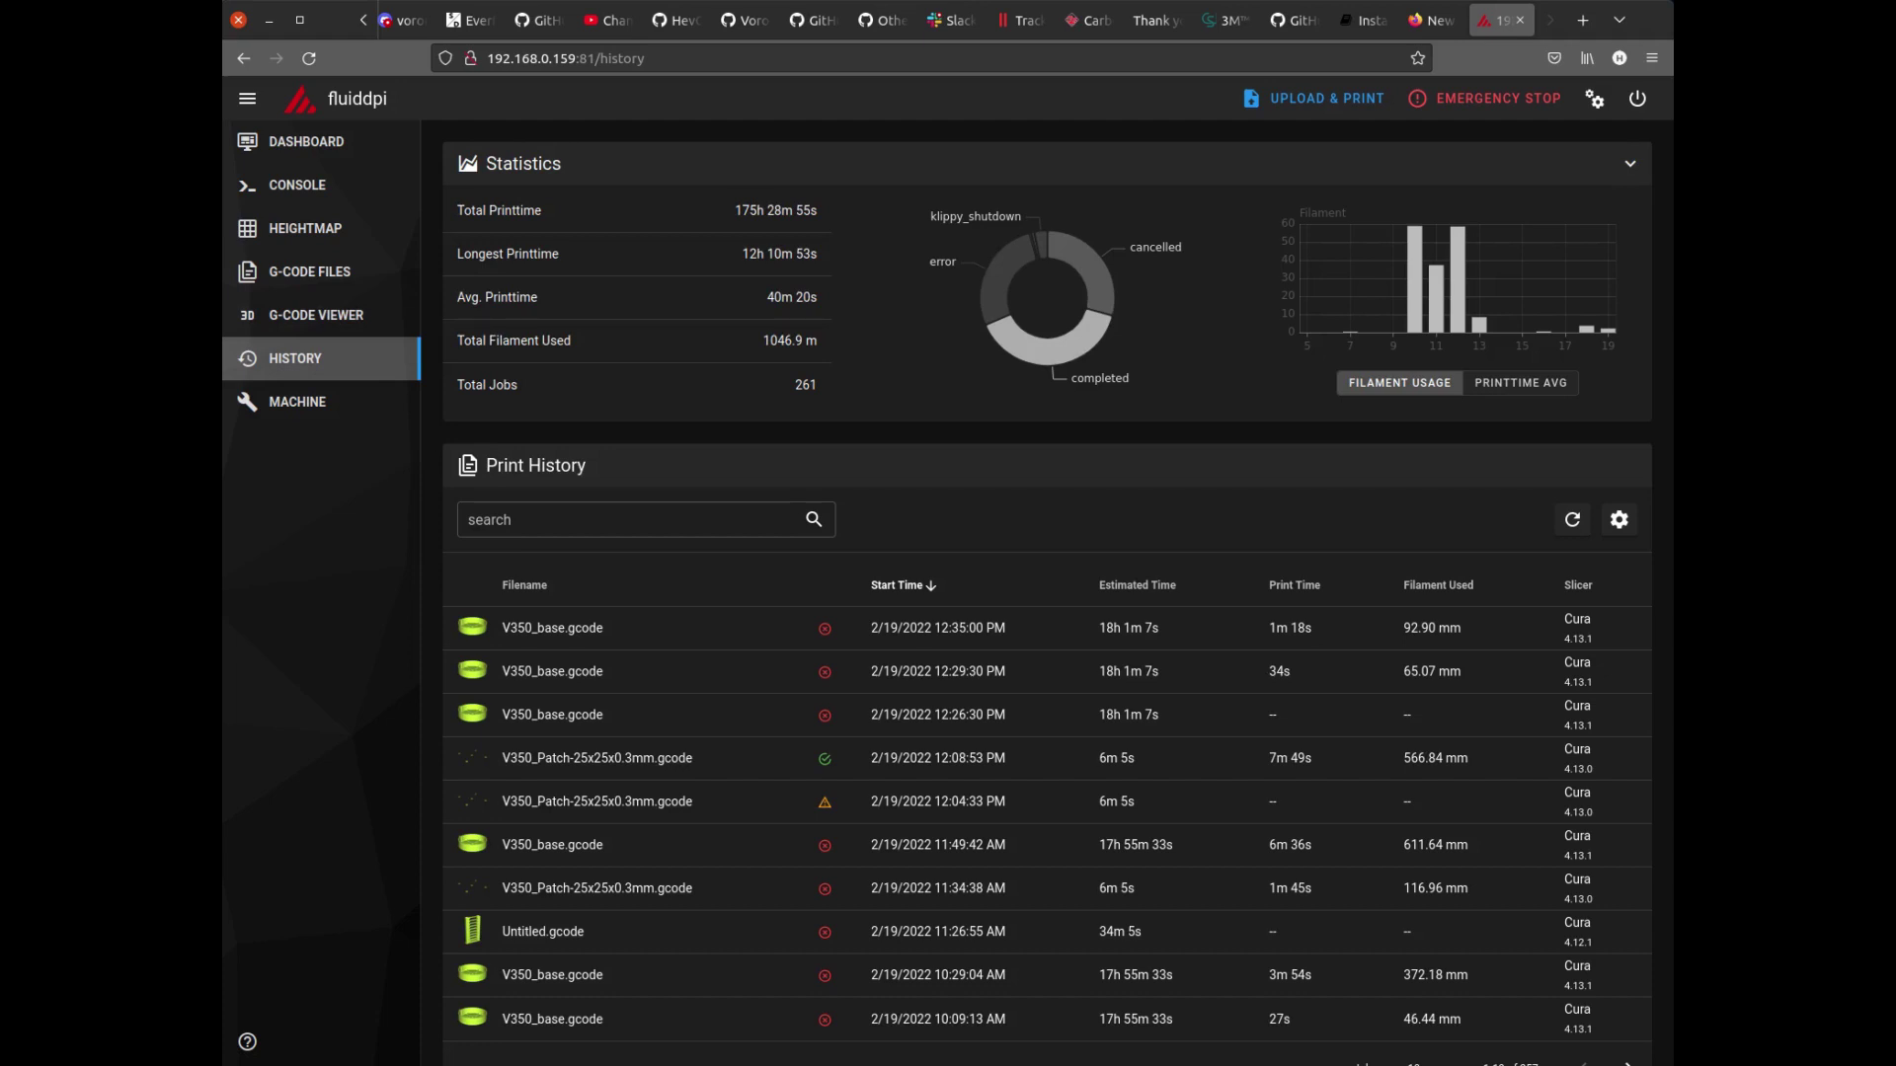
{"action": "left_click", "coordinate": [296, 401]}
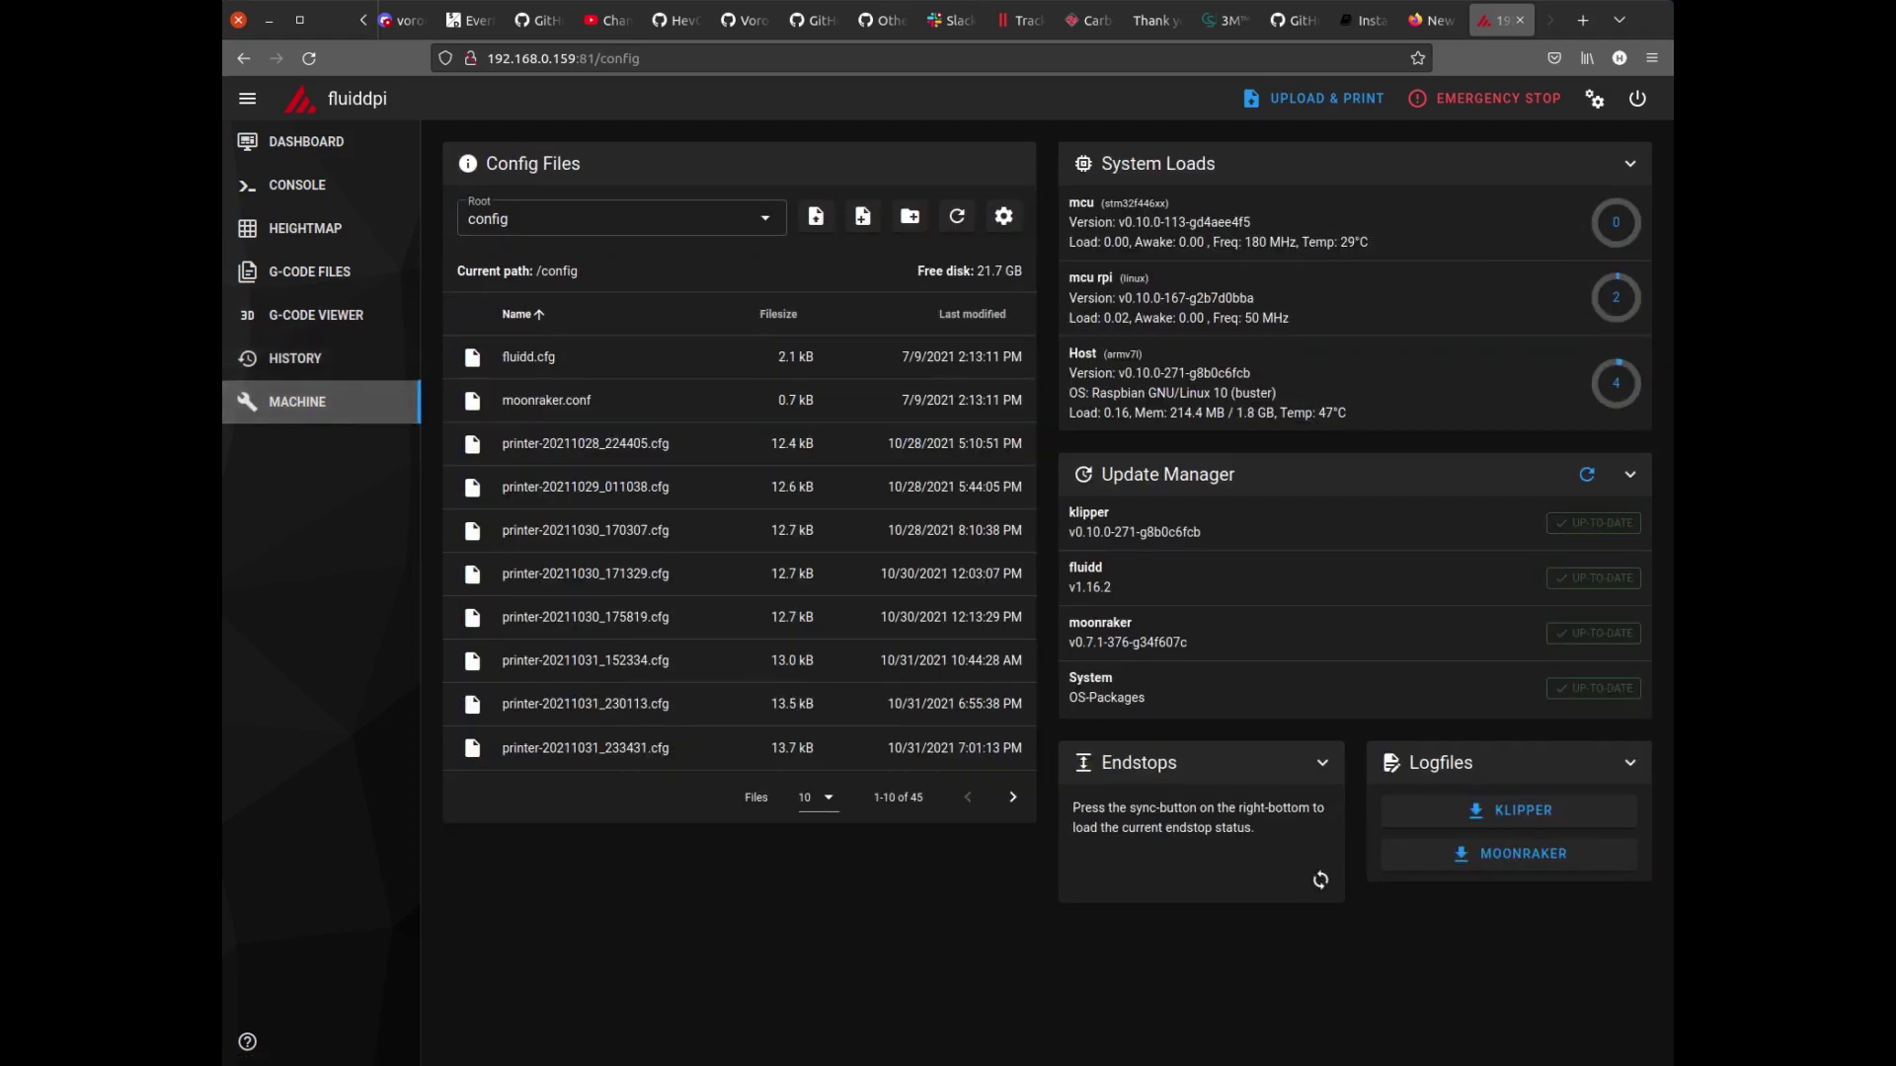
{"action": "left_click", "coordinate": [1320, 879]}
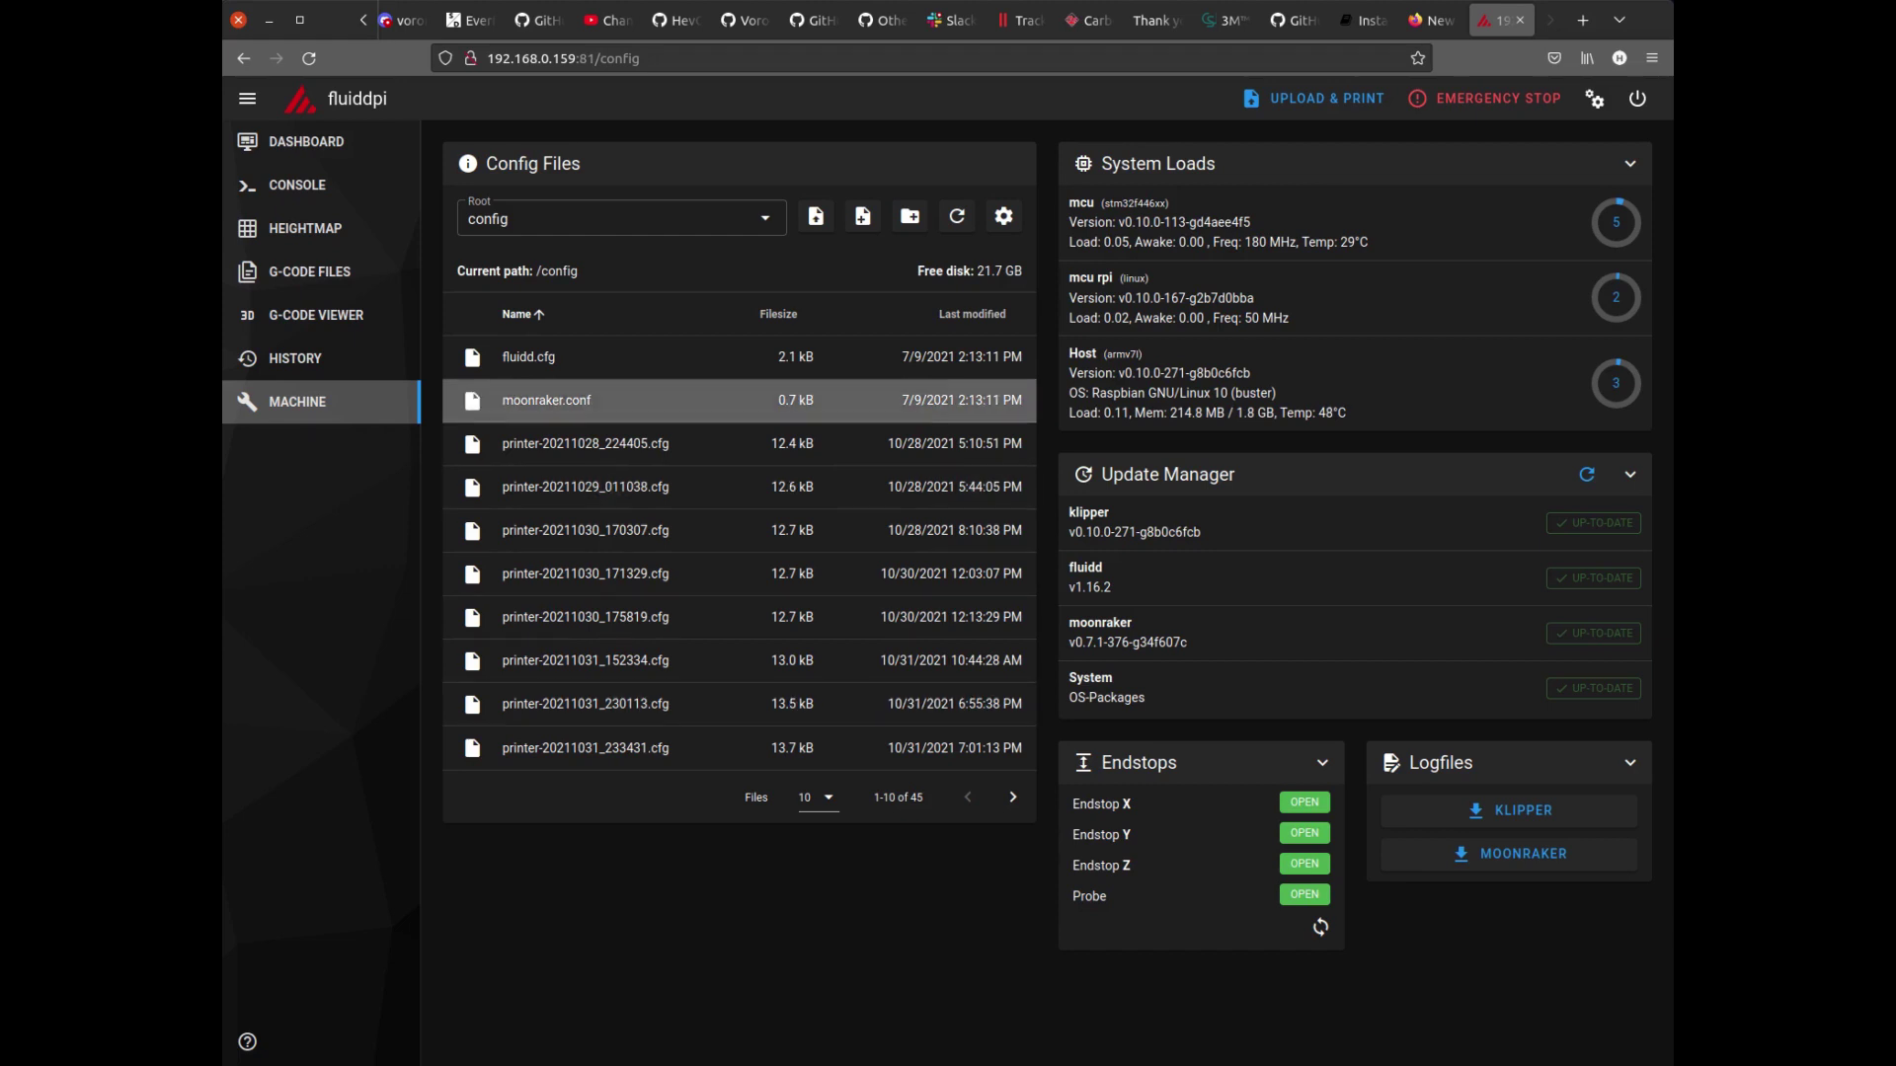
{"action": "left_click", "coordinate": [307, 141]}
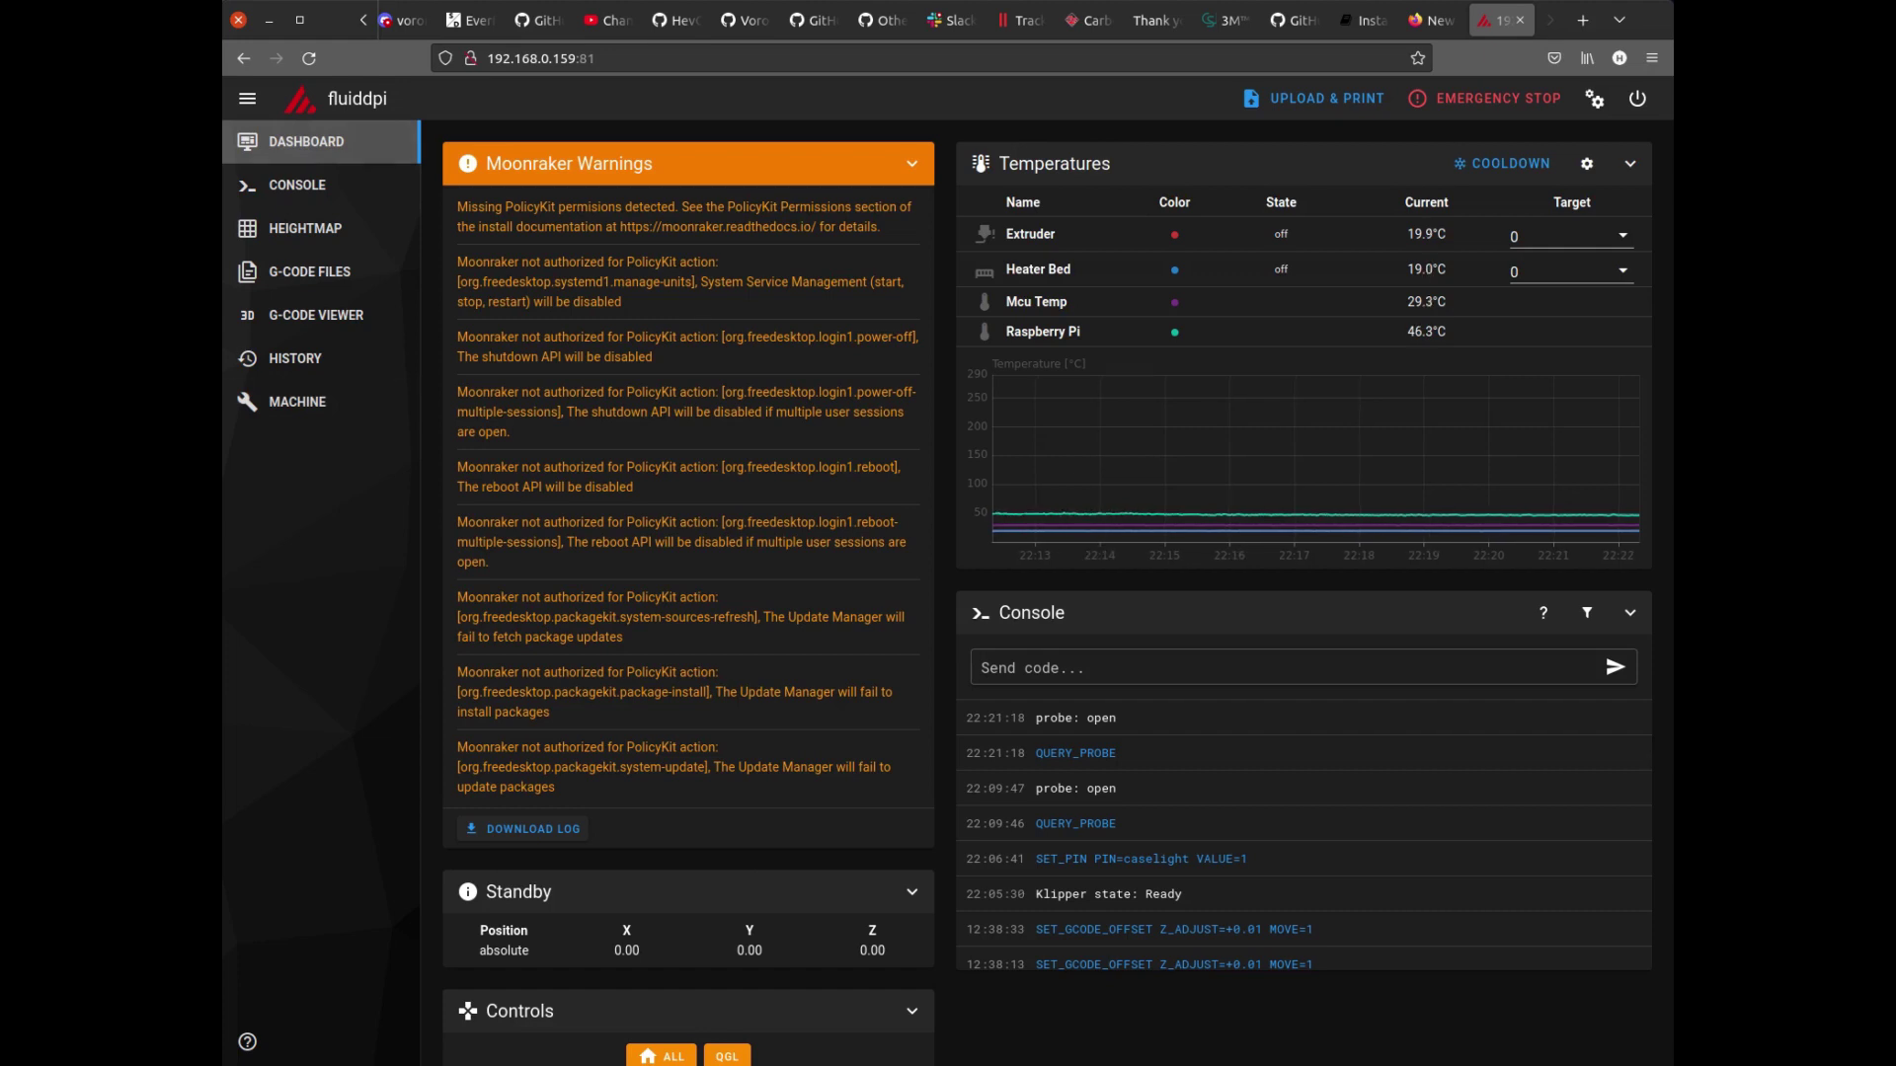
In the Moonraker docs tab, highlight the PolicyKit Permissions heading and the option 1 install instructions.
{"action": "key", "text": "ctrl+Page_Up"}
{"action": "key", "text": "ctrl+Page_Up"}
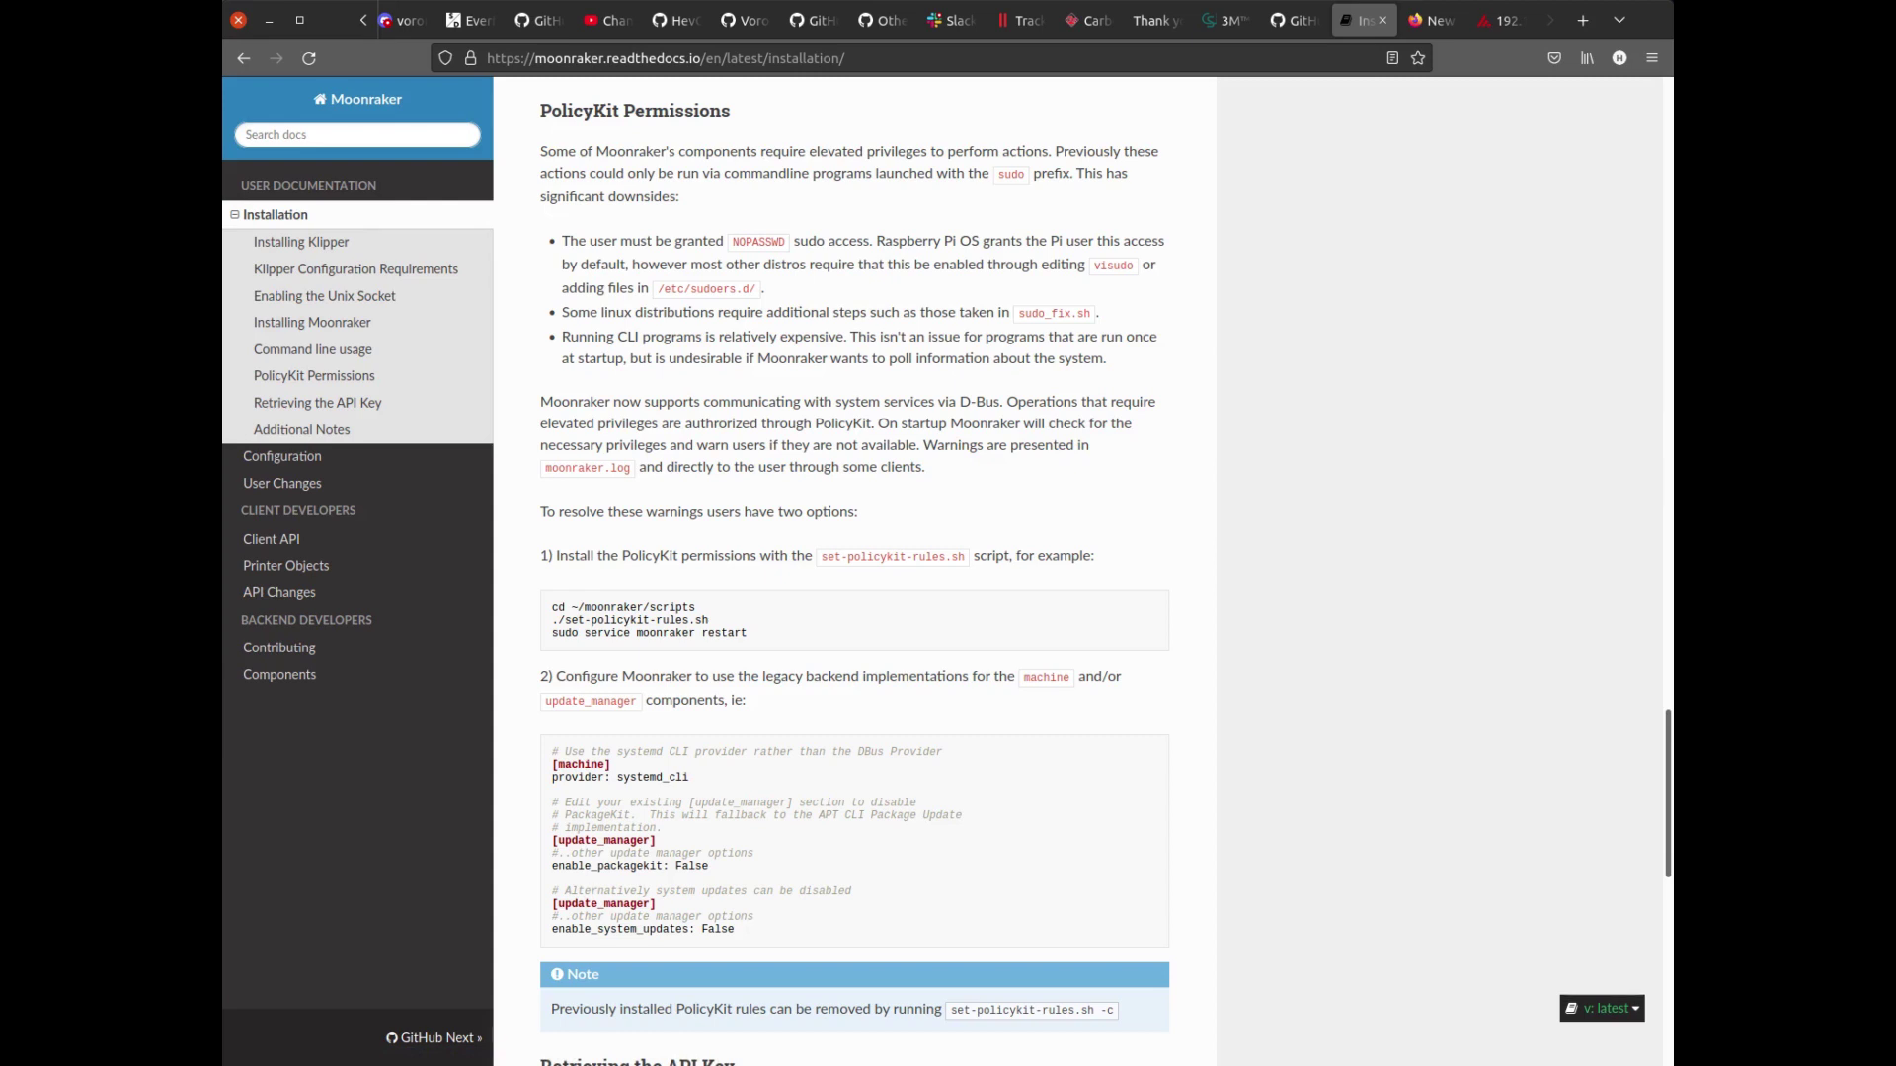
{"action": "left_click_drag", "start_coordinate": [539, 110], "coordinate": [730, 110]}
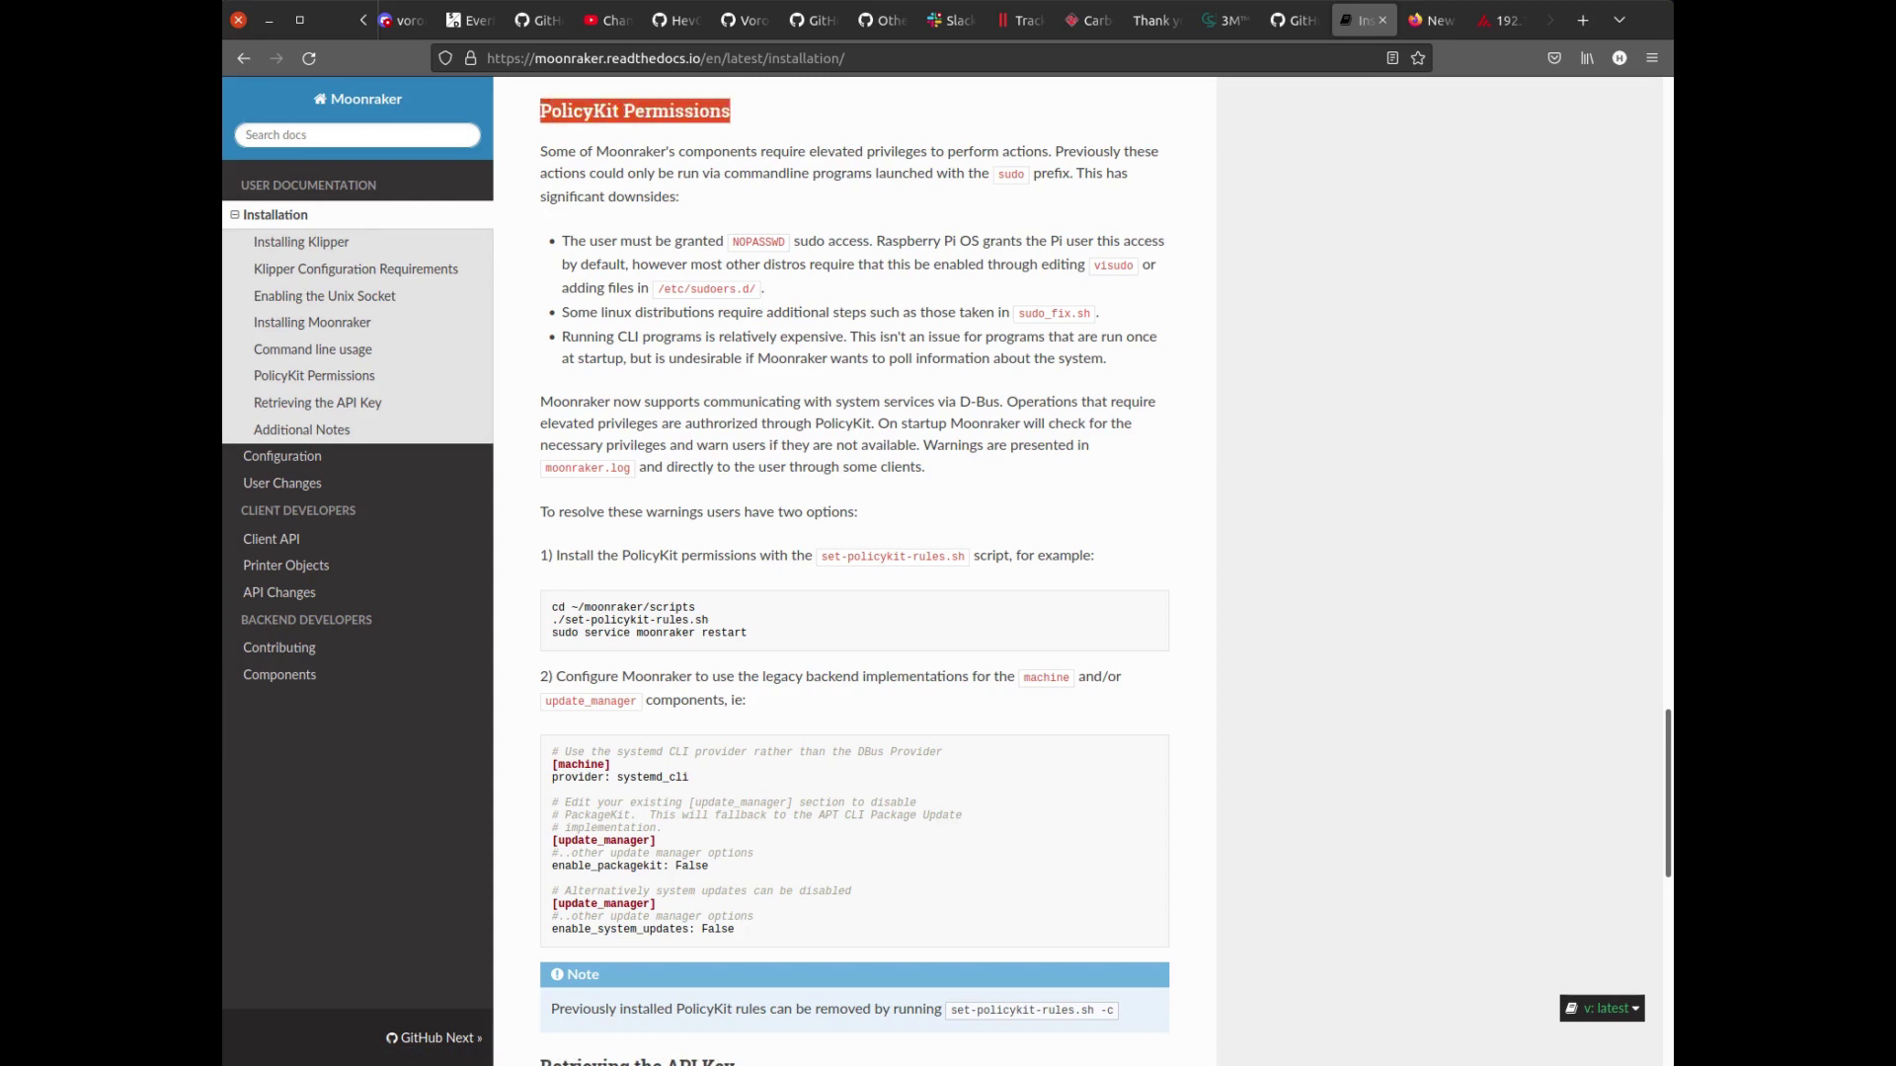
{"action": "left_click_drag", "start_coordinate": [540, 511], "coordinate": [858, 512]}
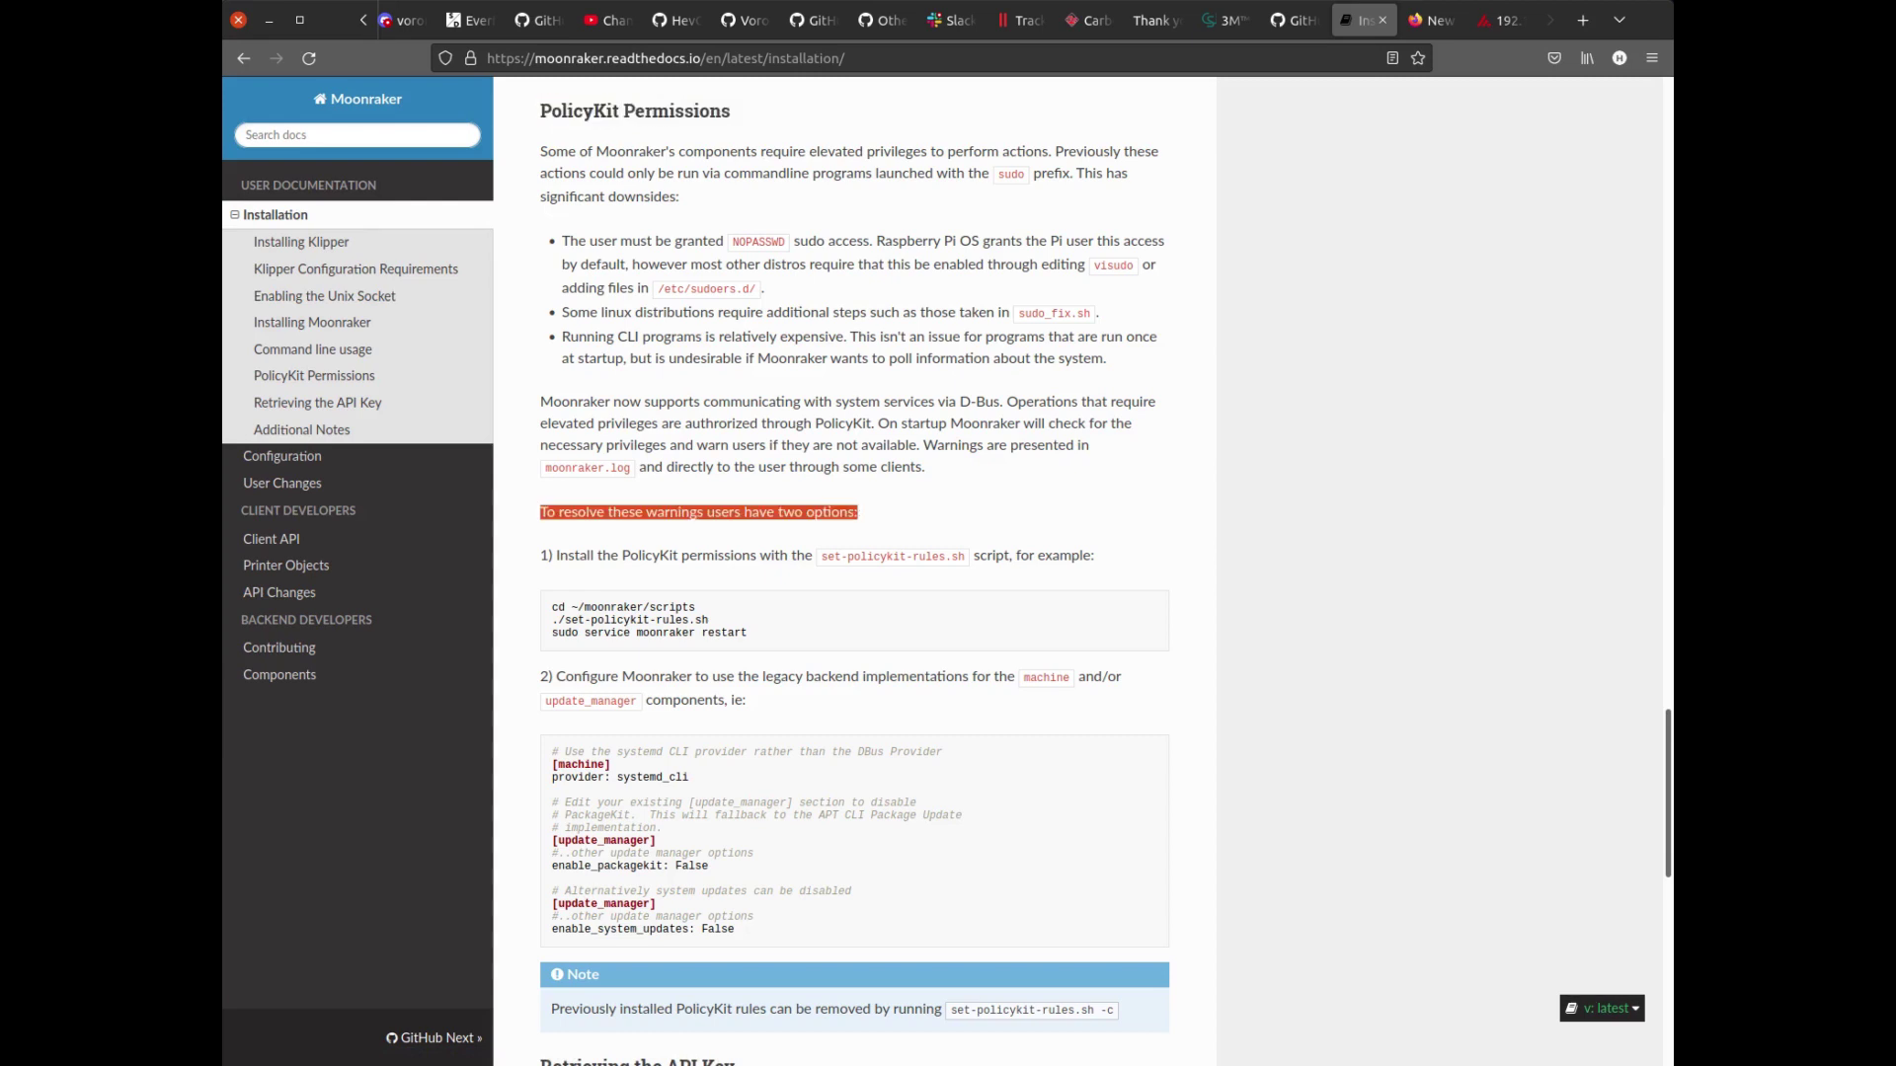
{"action": "left_click", "coordinate": [858, 511]}
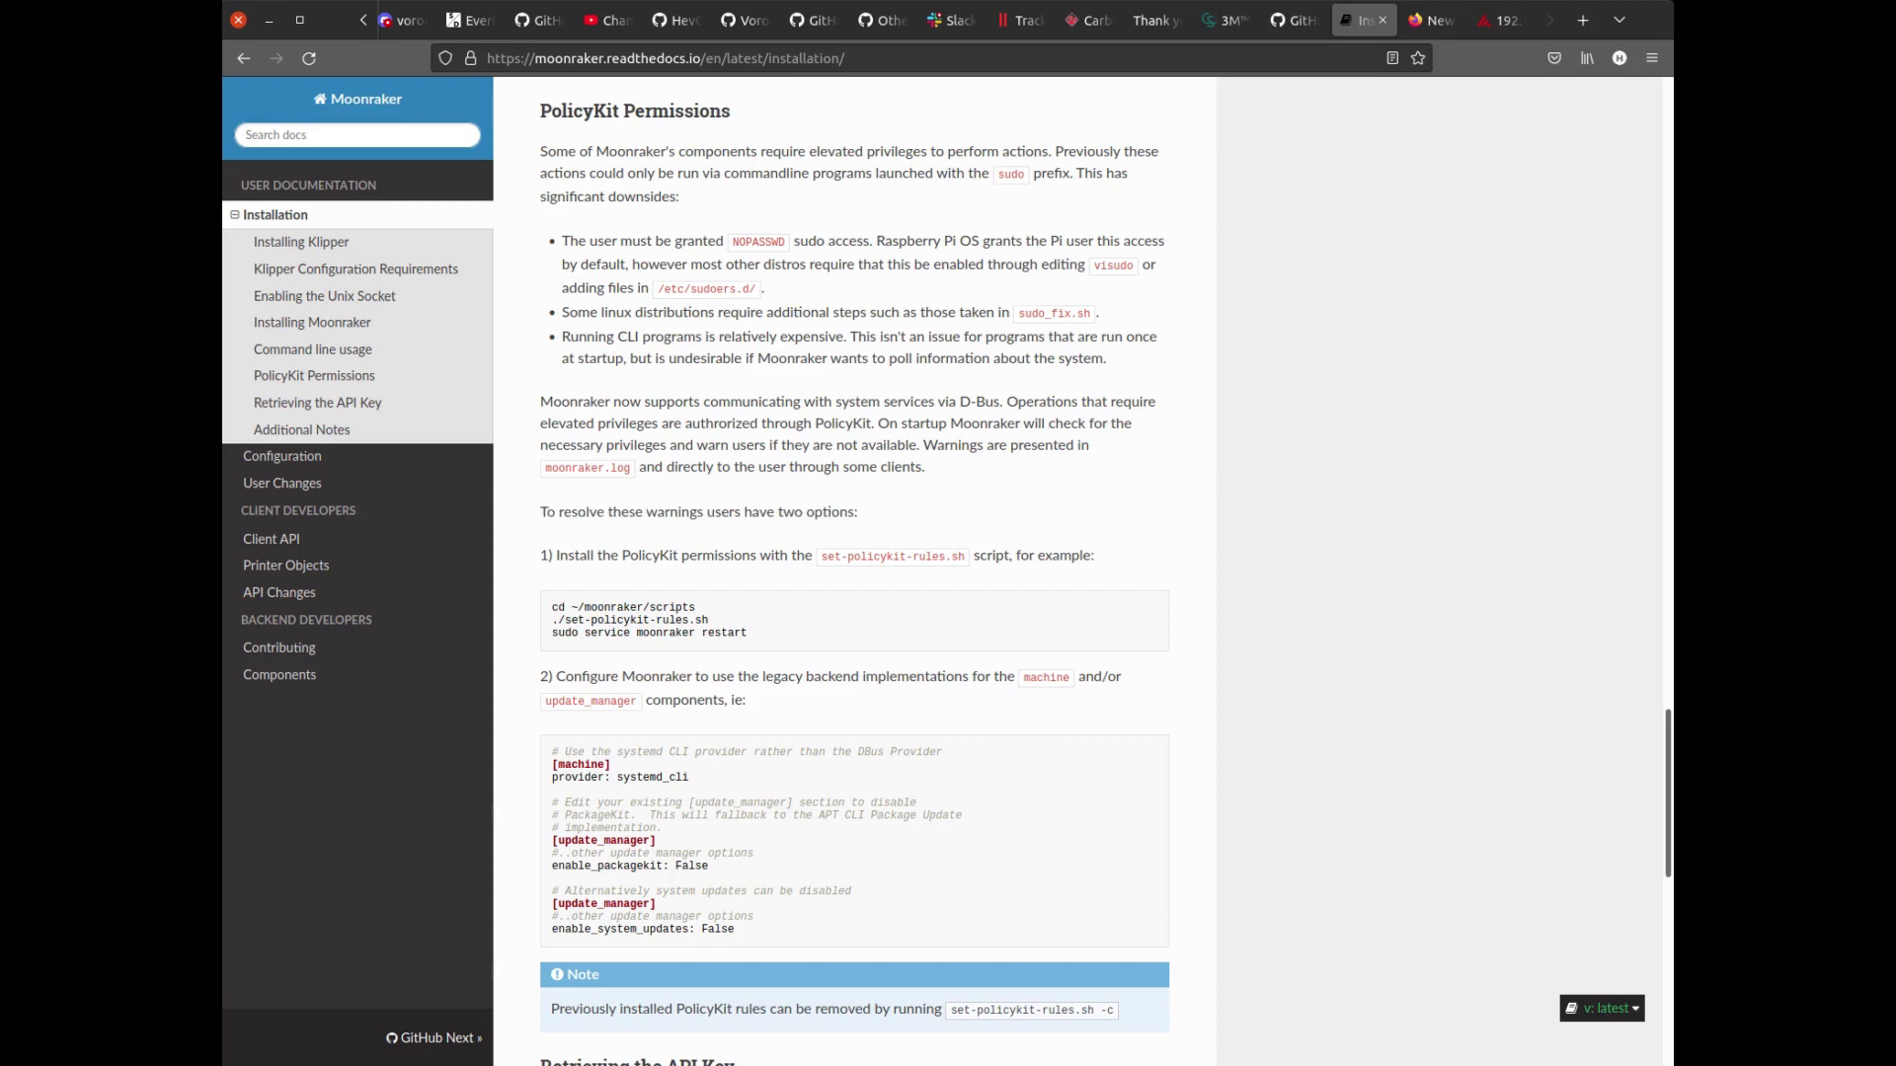
{"action": "left_click_drag", "start_coordinate": [540, 555], "coordinate": [1094, 554]}
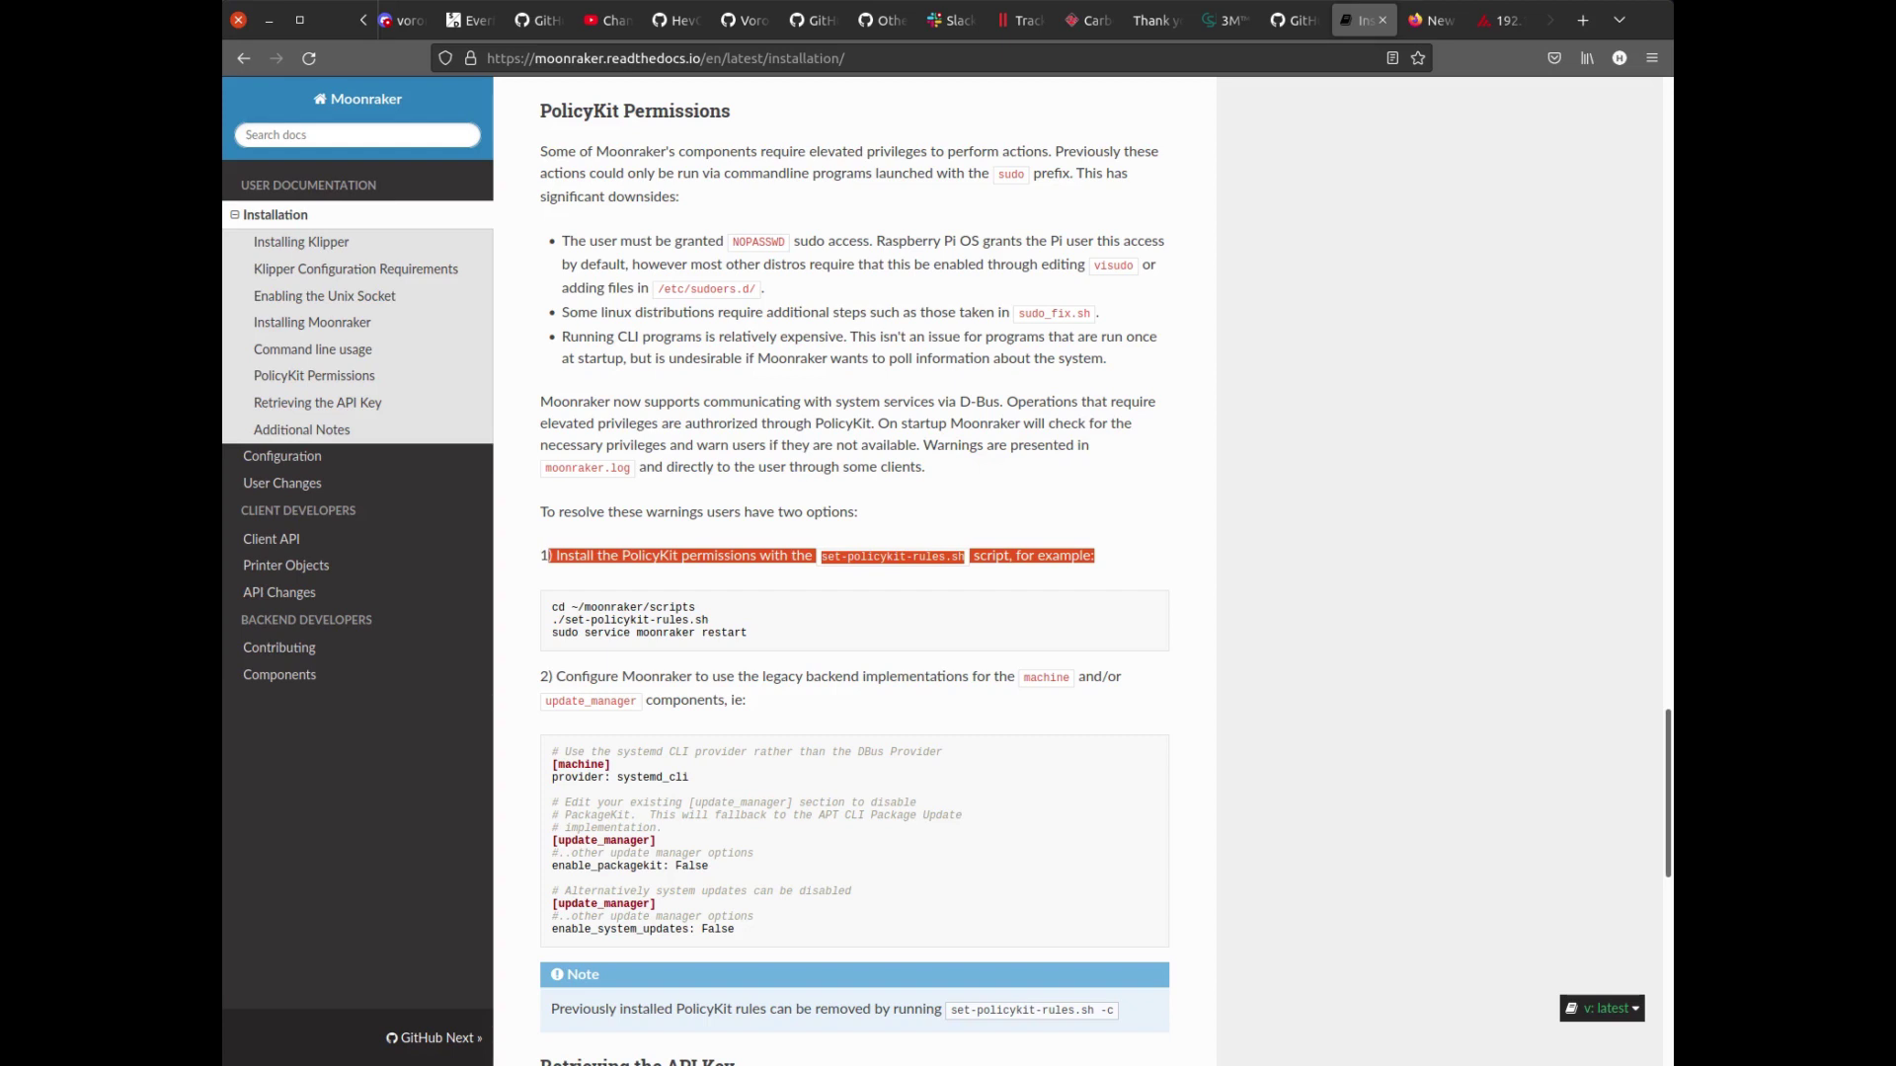
{"action": "left_click", "coordinate": [1094, 555]}
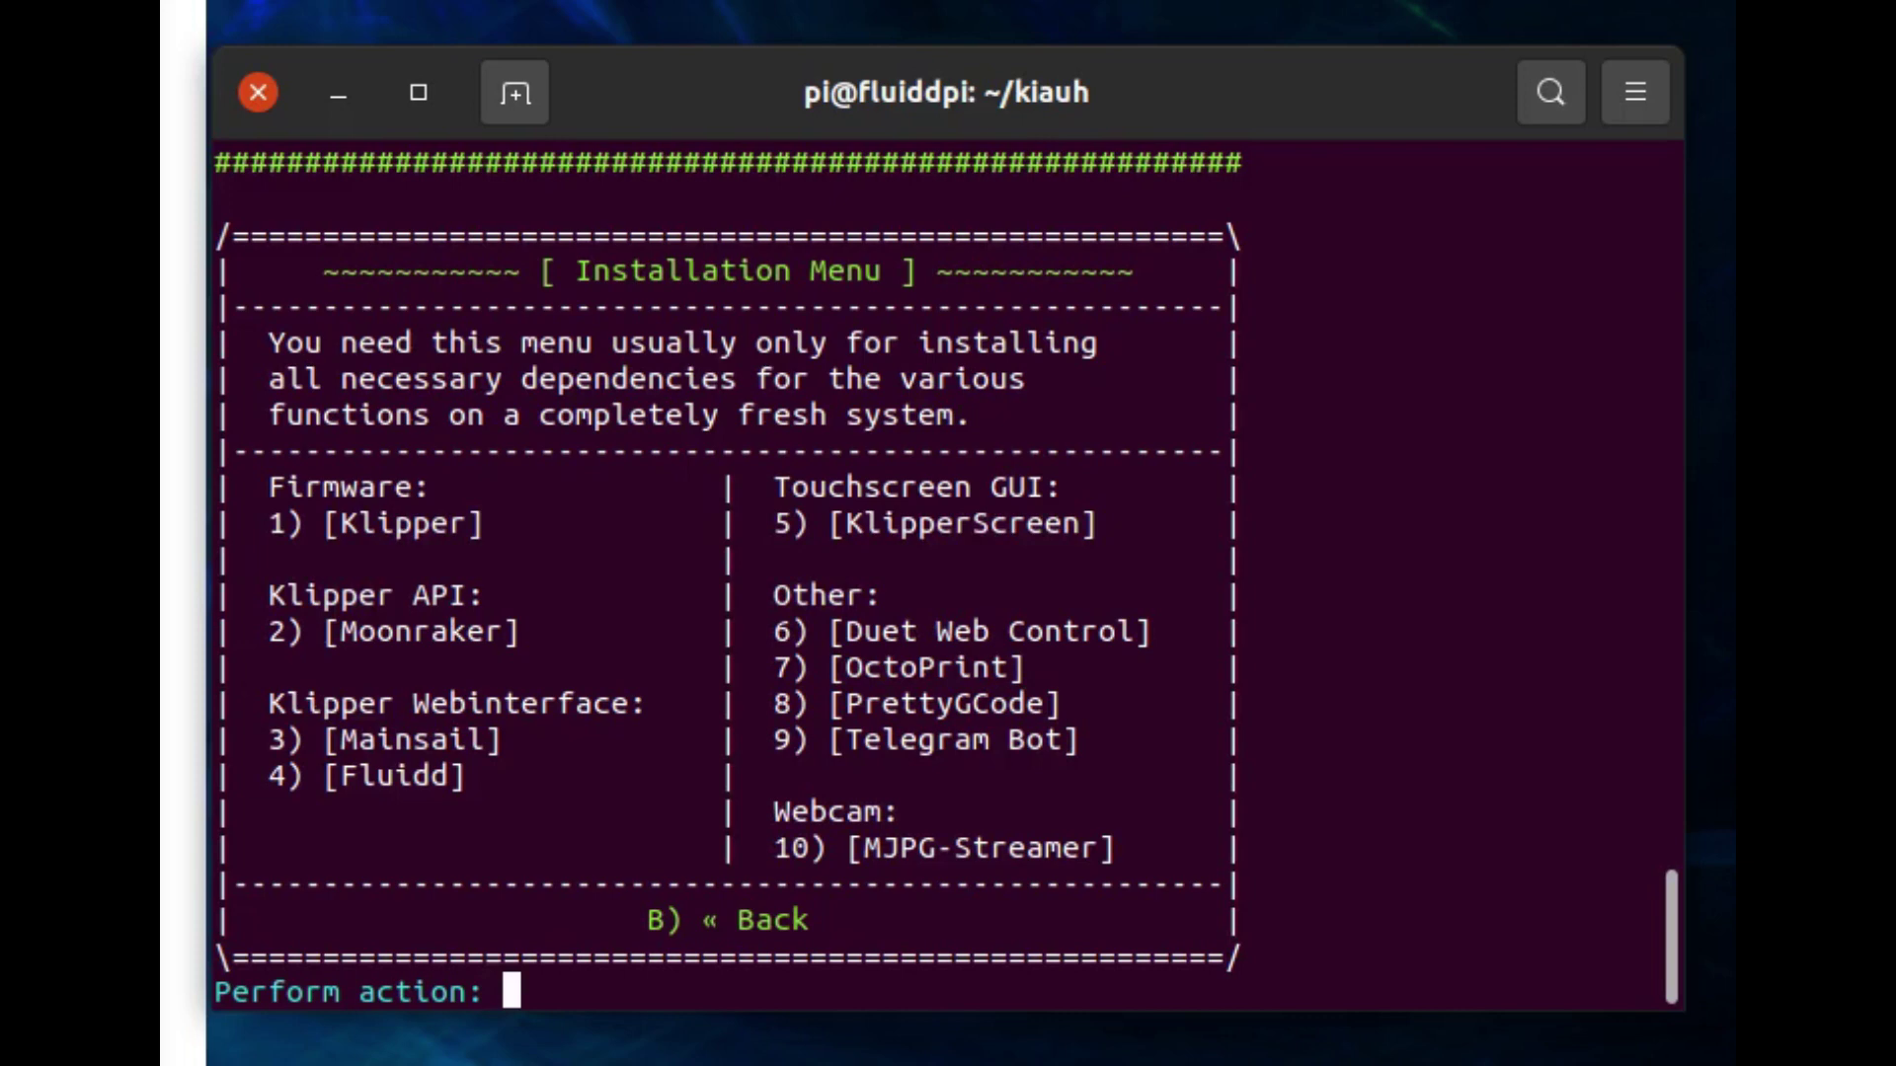
Go back from the Installation Menu (B) and quit KIAUH (Q) to the shell prompt.
{"action": "type", "text": "B"}
{"action": "key", "text": "Return"}
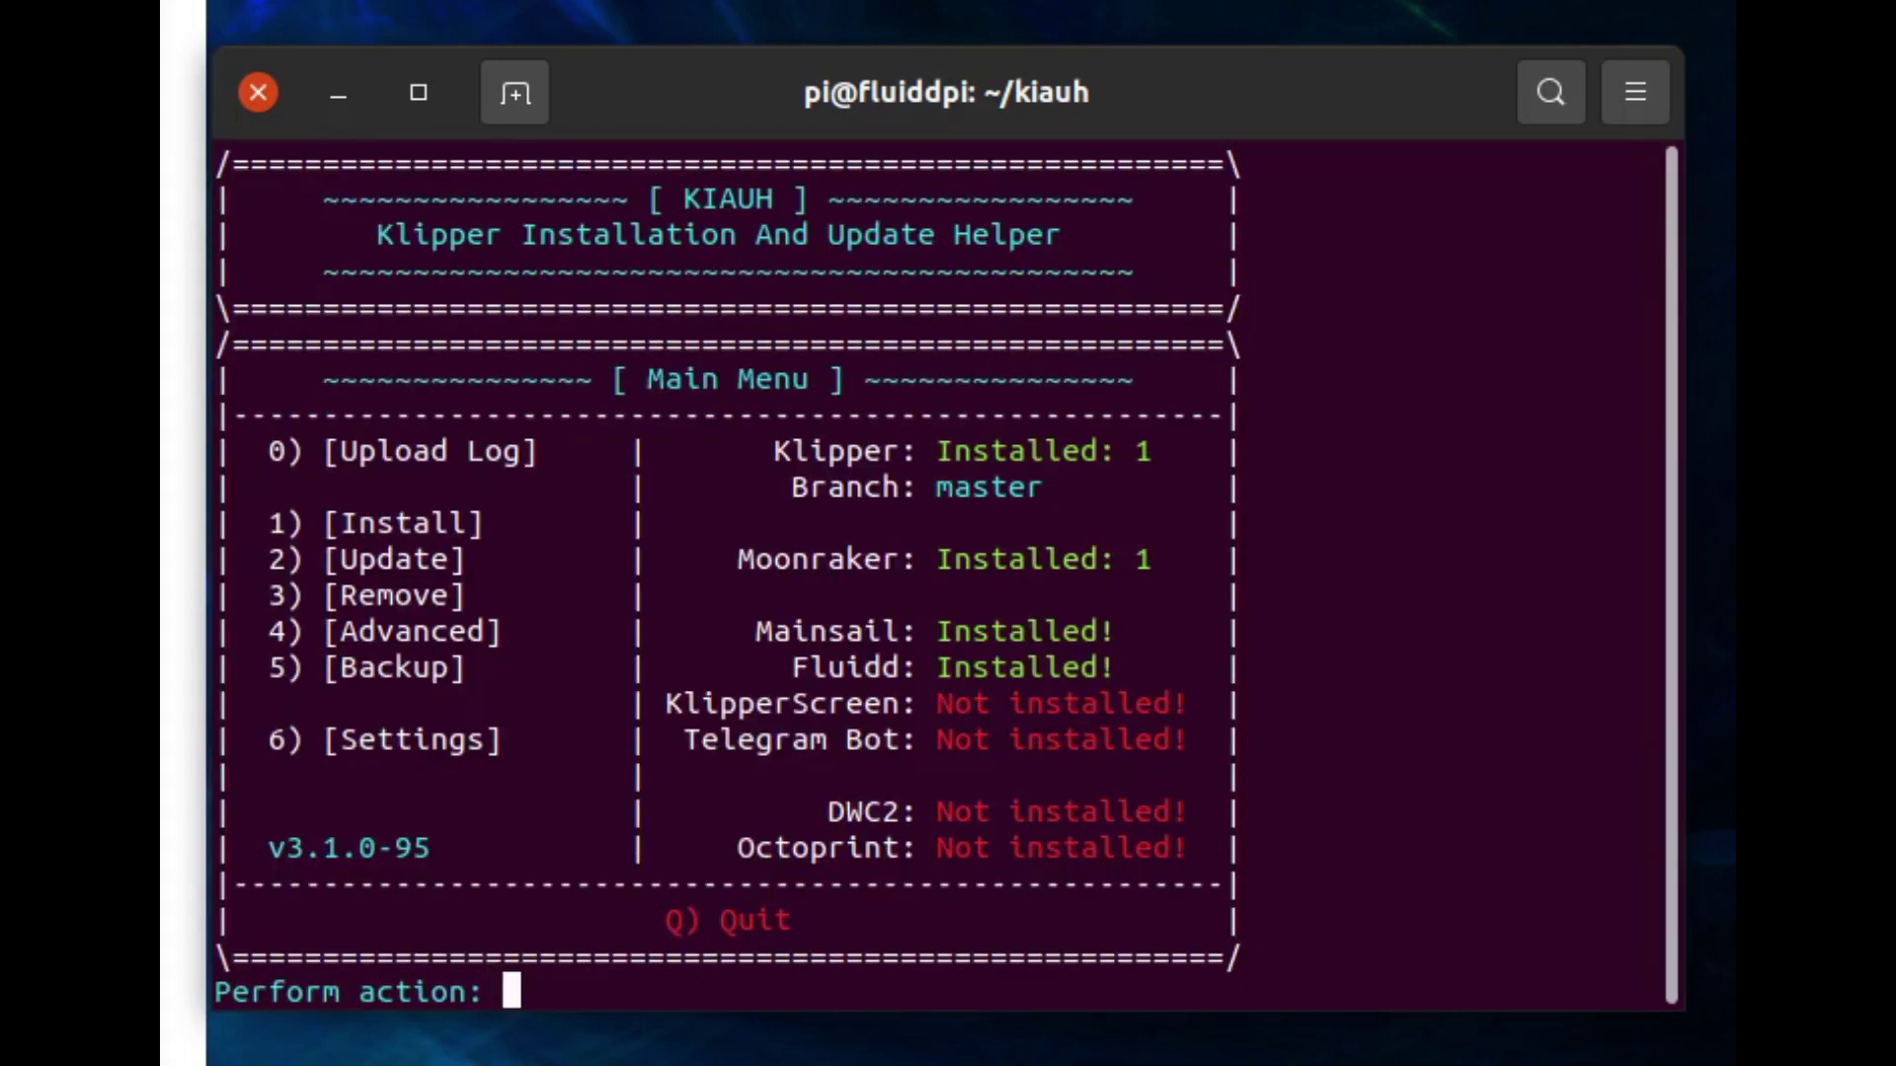
{"action": "type", "text": "Q"}
{"action": "key", "text": "Return"}
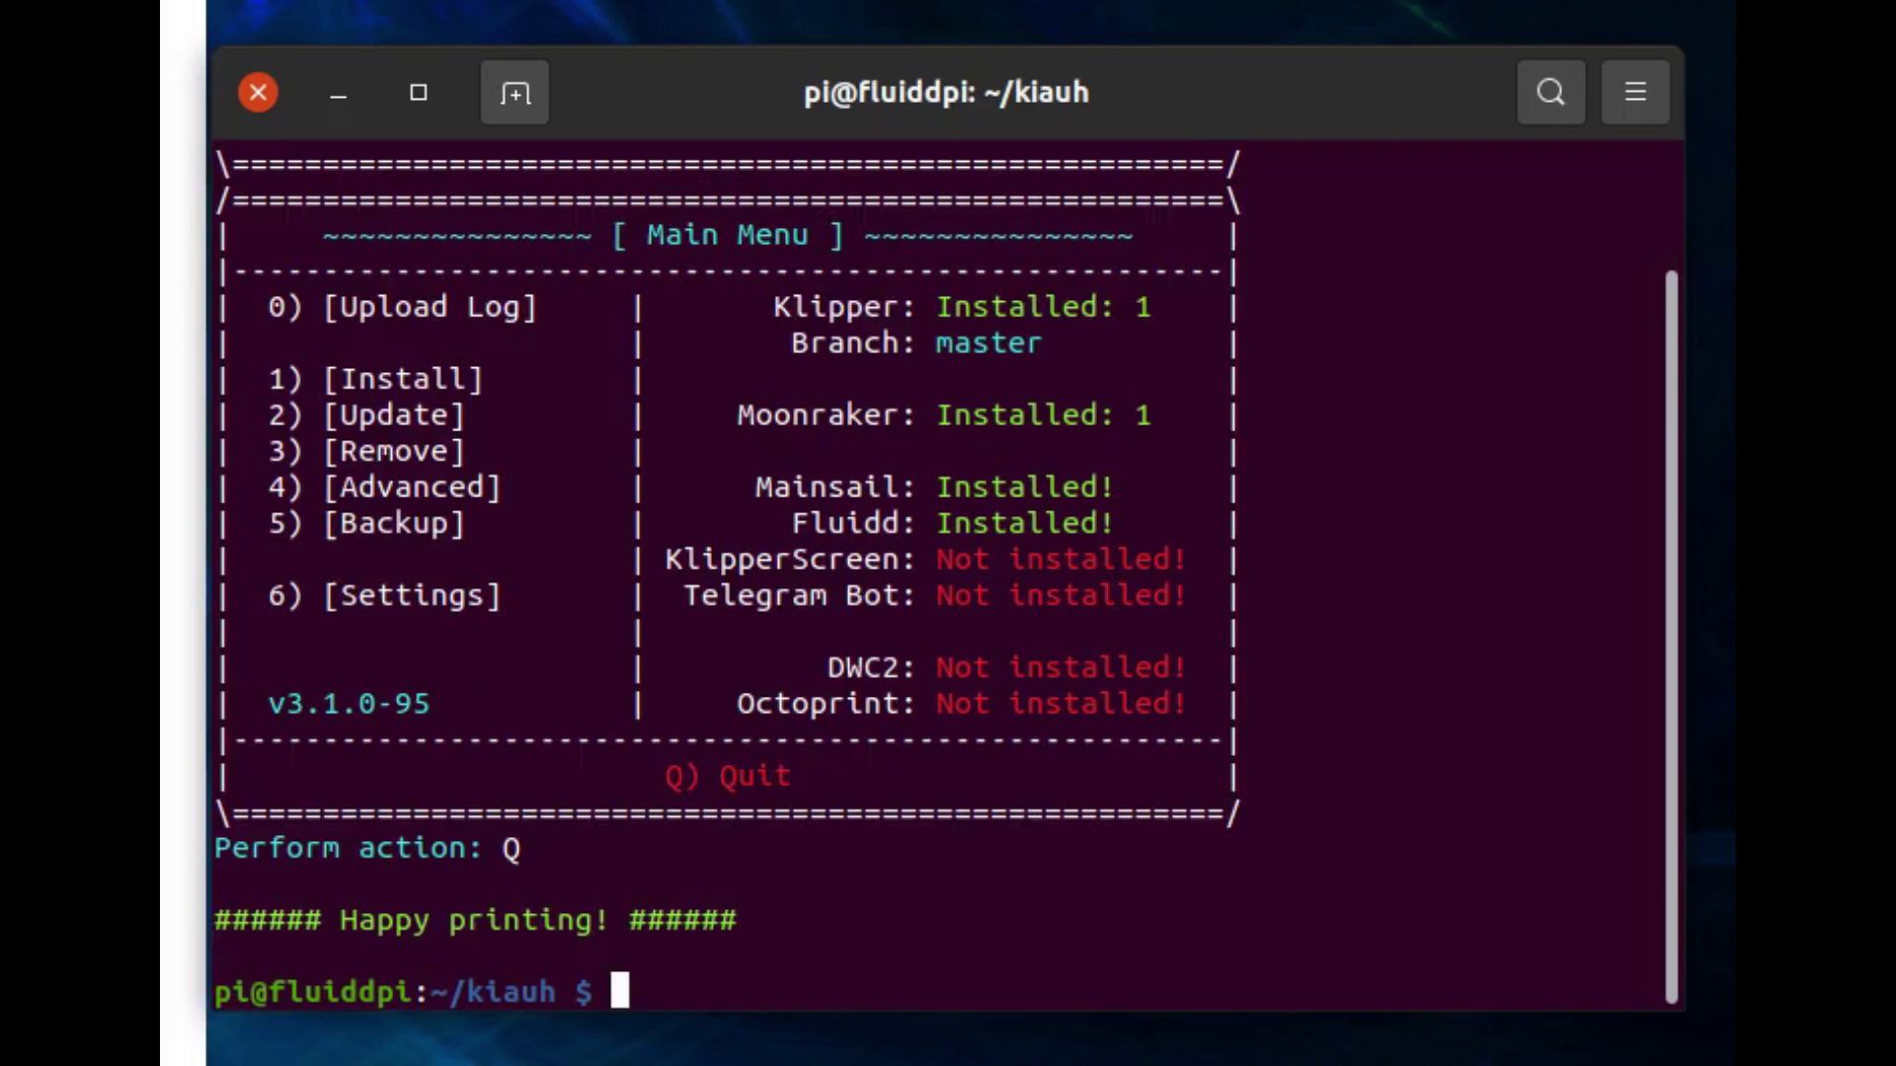
{"action": "key", "text": "alt+Tab"}
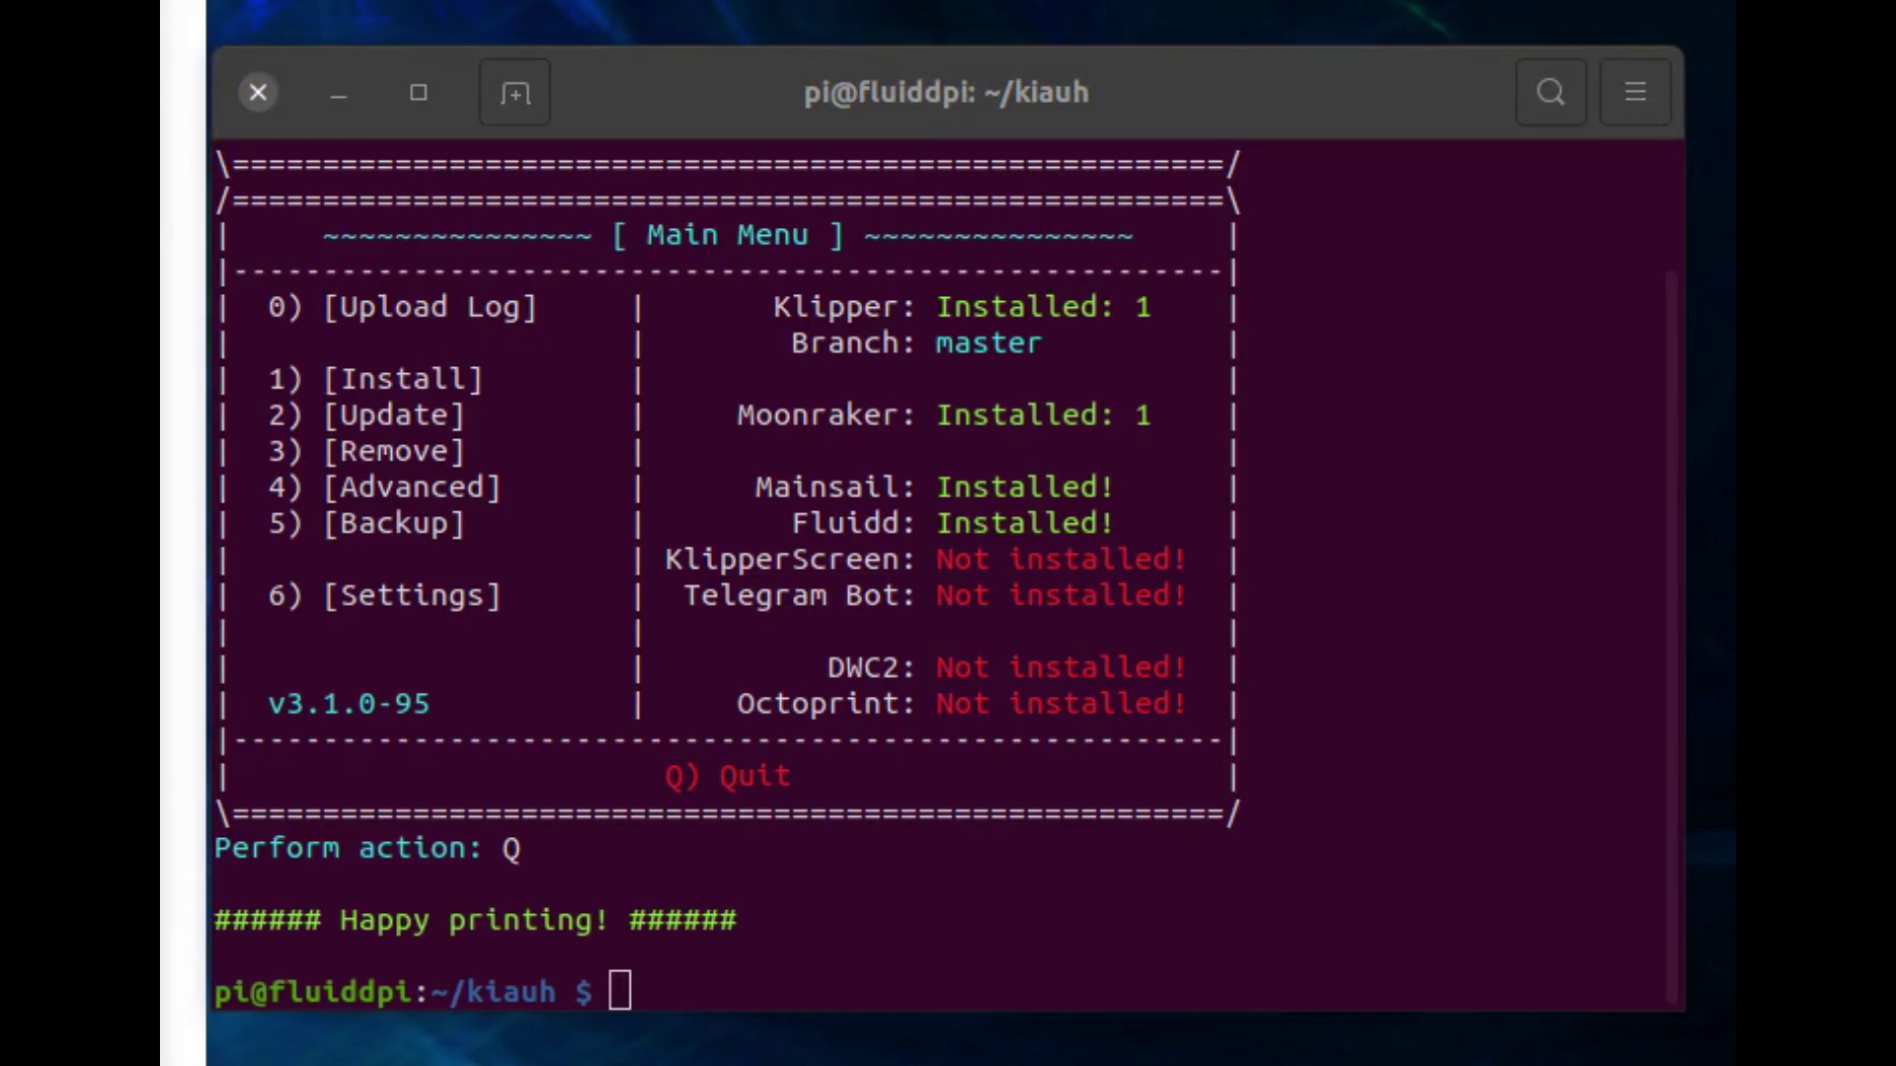
Paste and run the command to change into ~/moonraker/scripts in the terminal.
{"action": "left_click", "coordinate": [709, 974]}
{"action": "right_click", "coordinate": [709, 974]}
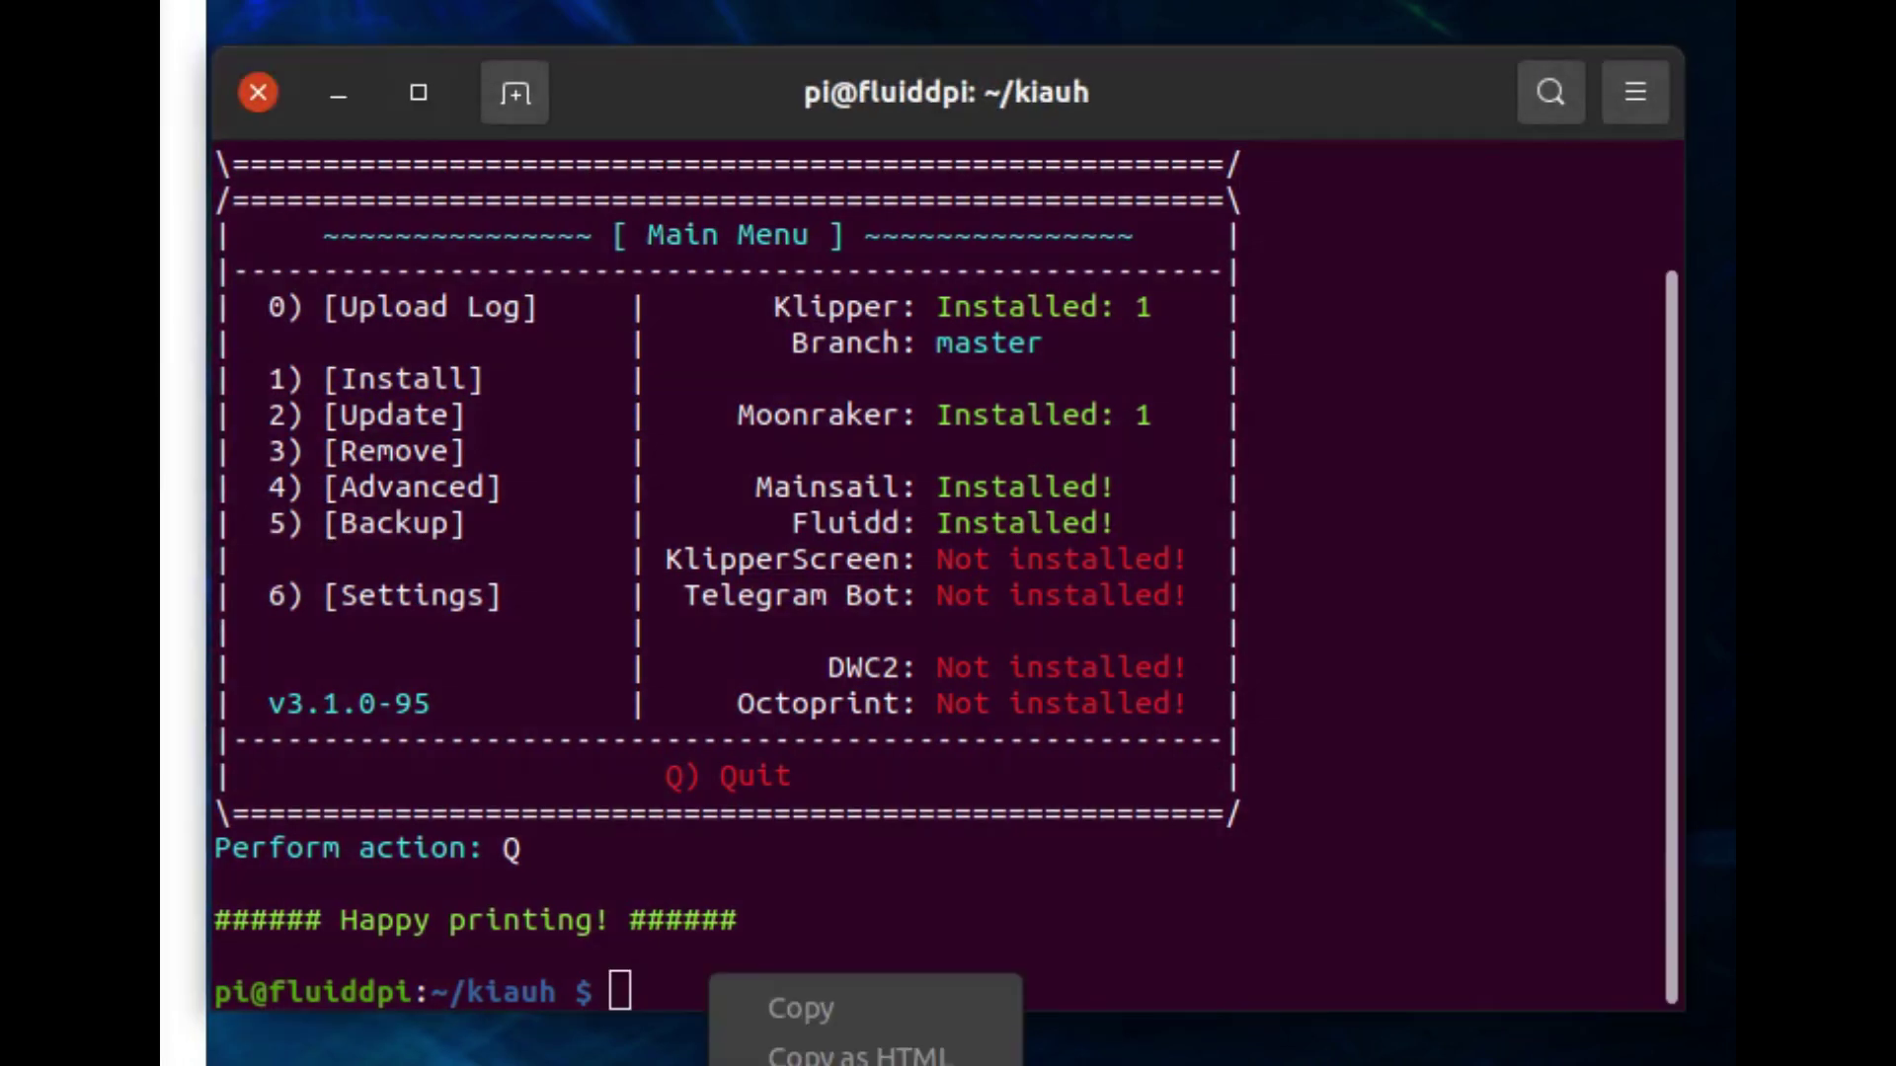
{"action": "type", "text": "cd ~/moonraker/scripts"}
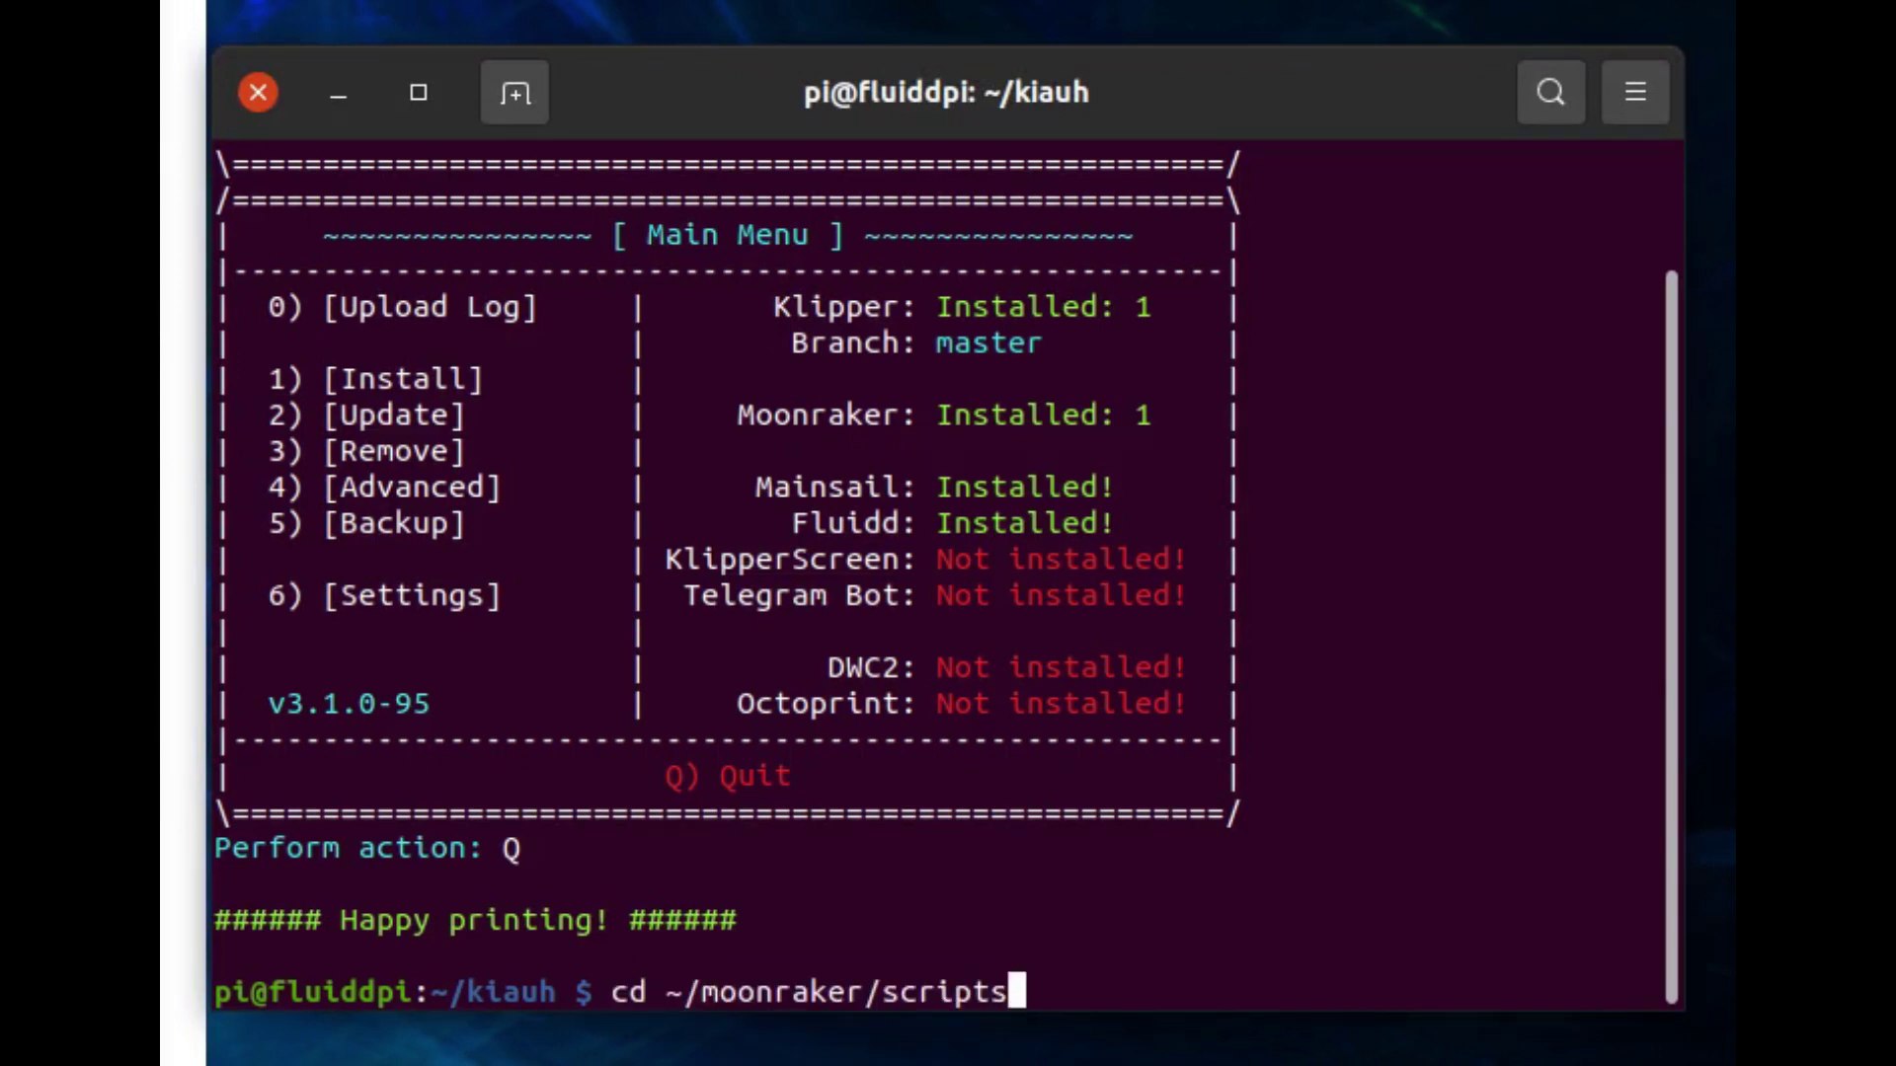
{"action": "key", "text": "Return"}
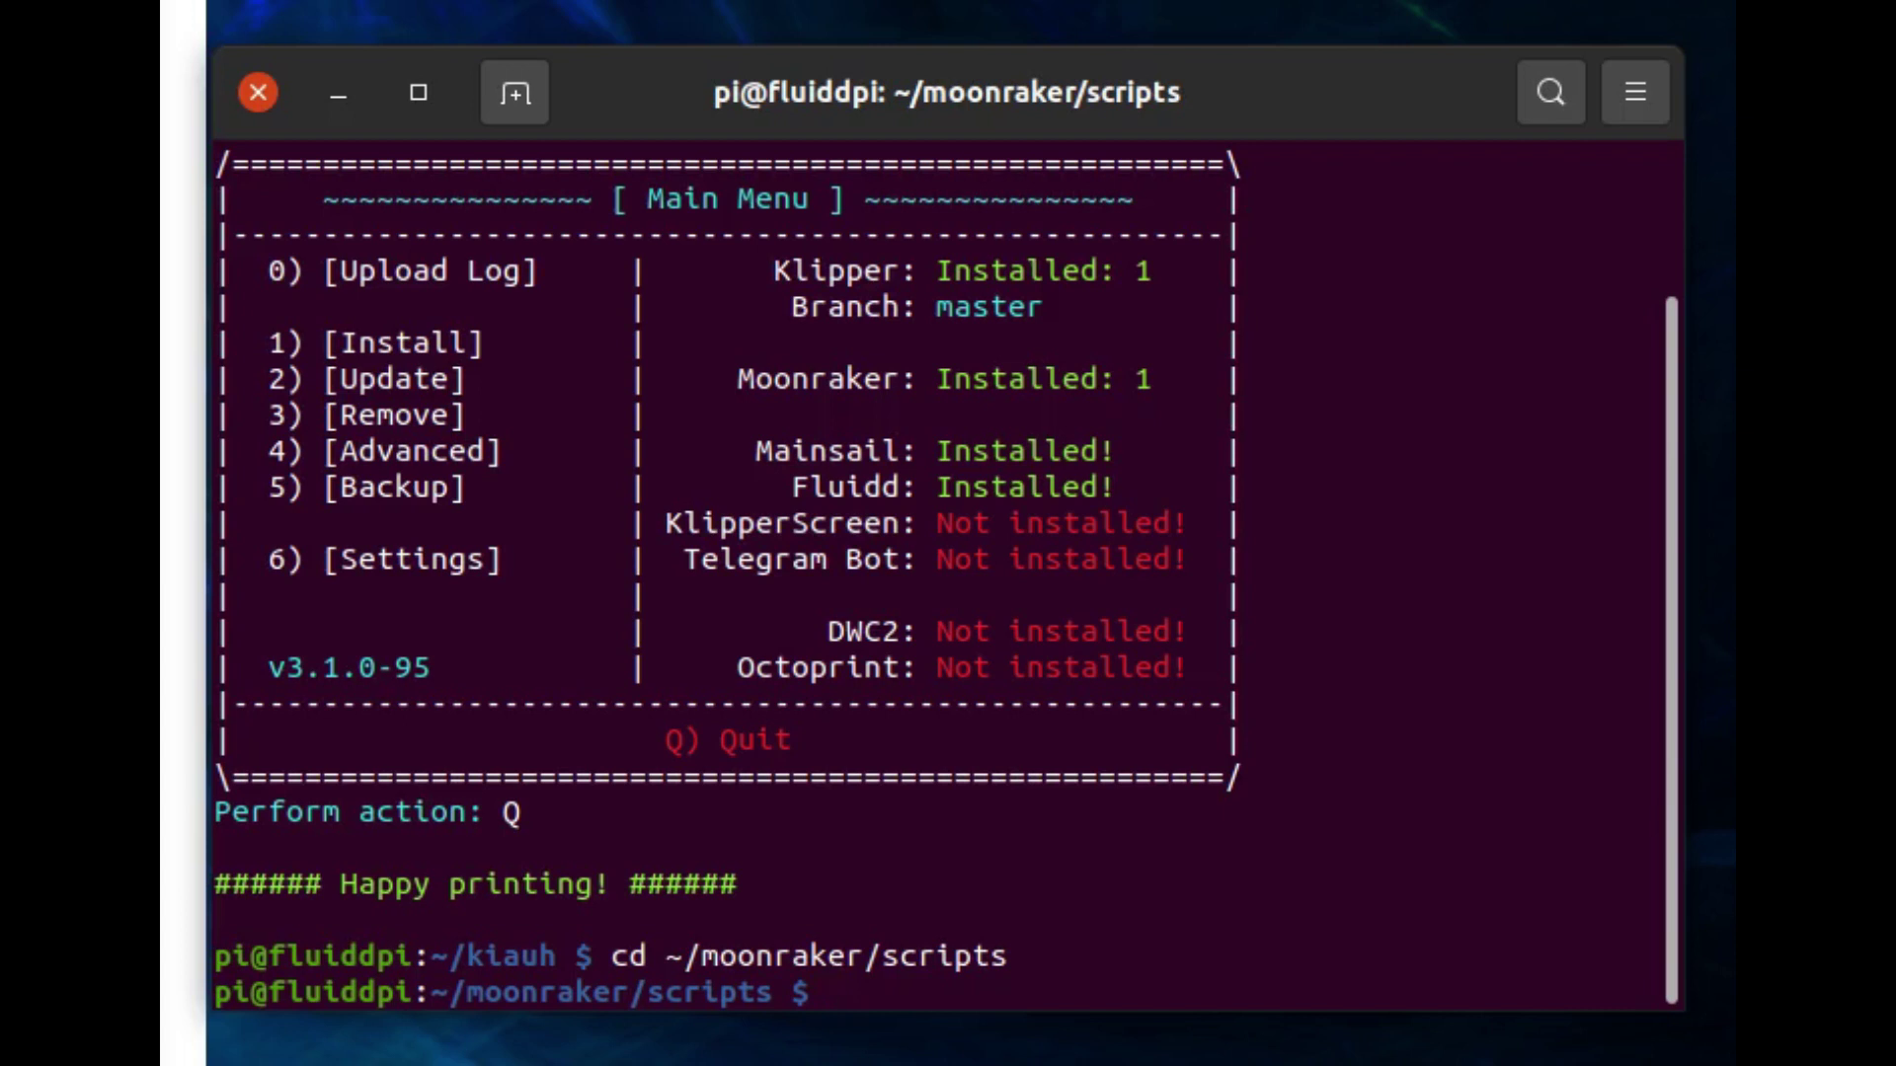
Run ./set-policykit-rules.sh, entering the sudo password to install the PolicyKit rules.
{"action": "key", "text": "alt+Tab"}
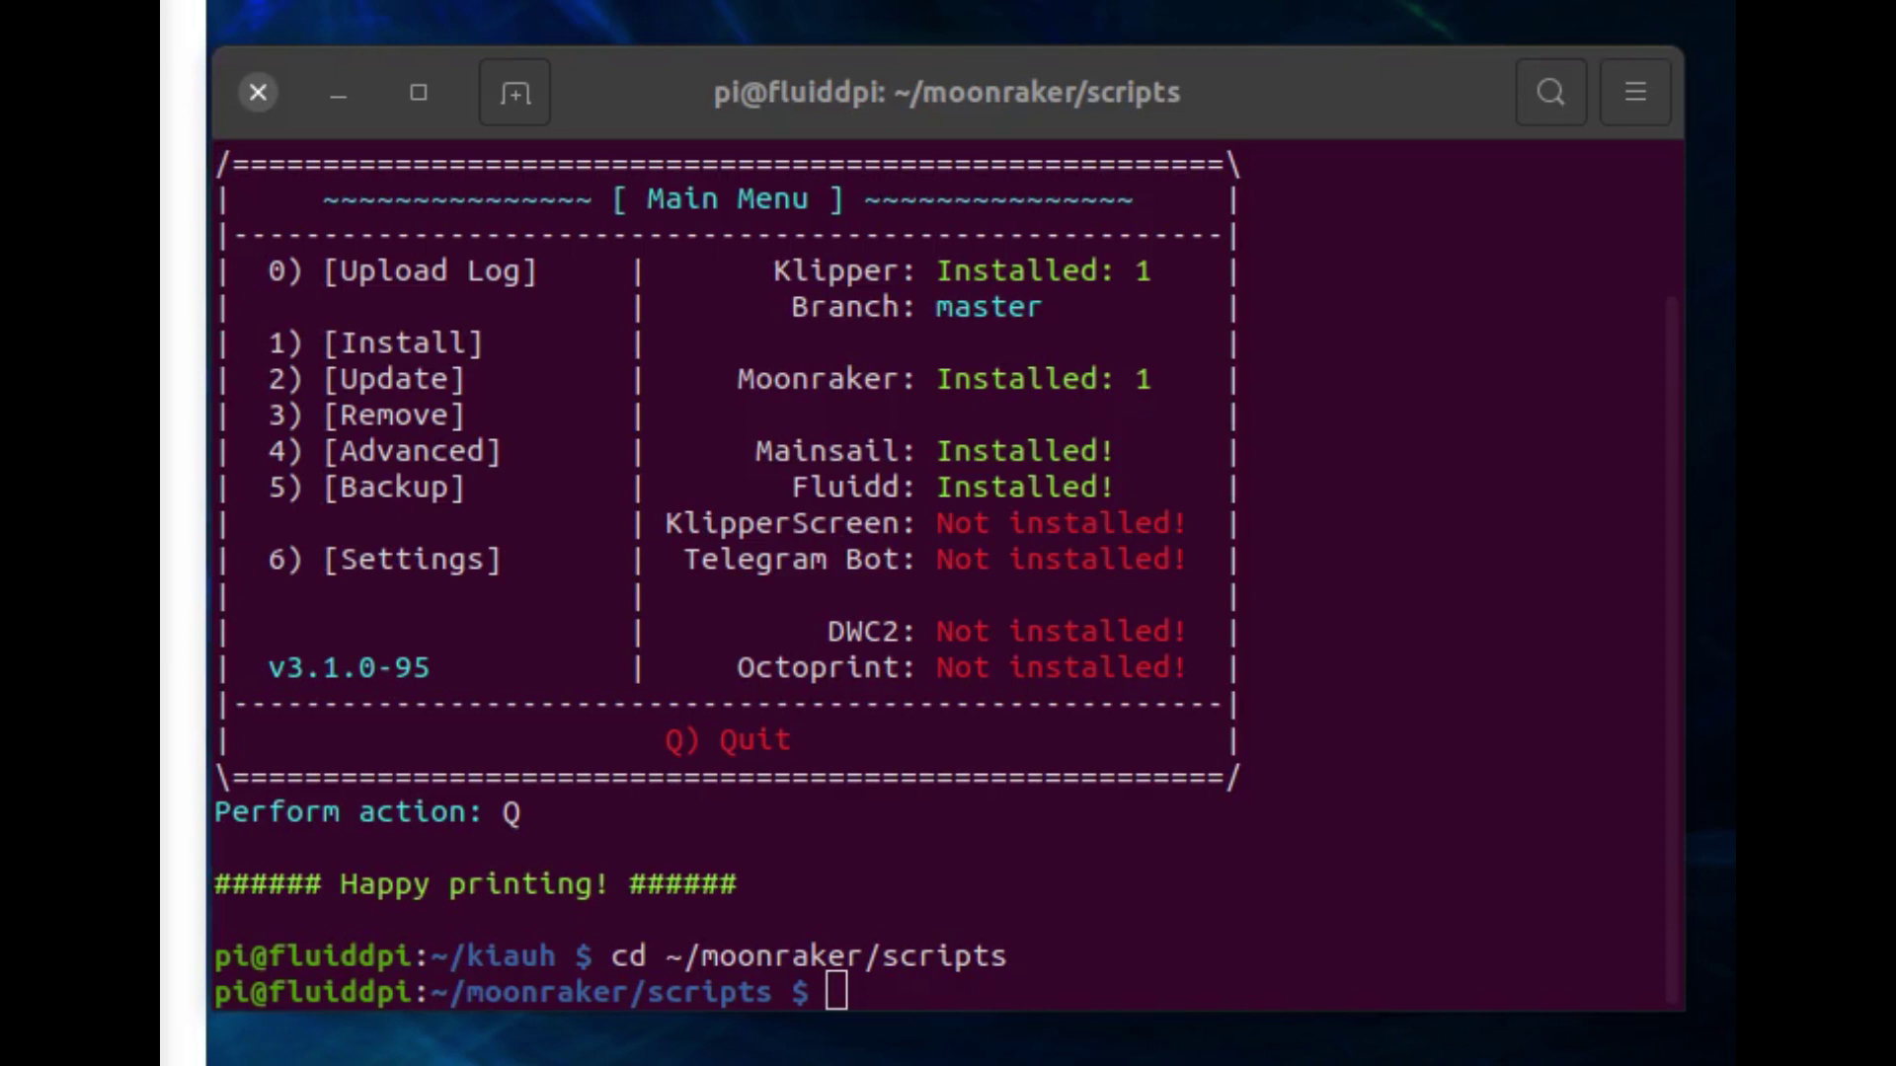
{"action": "key", "text": "alt+Tab"}
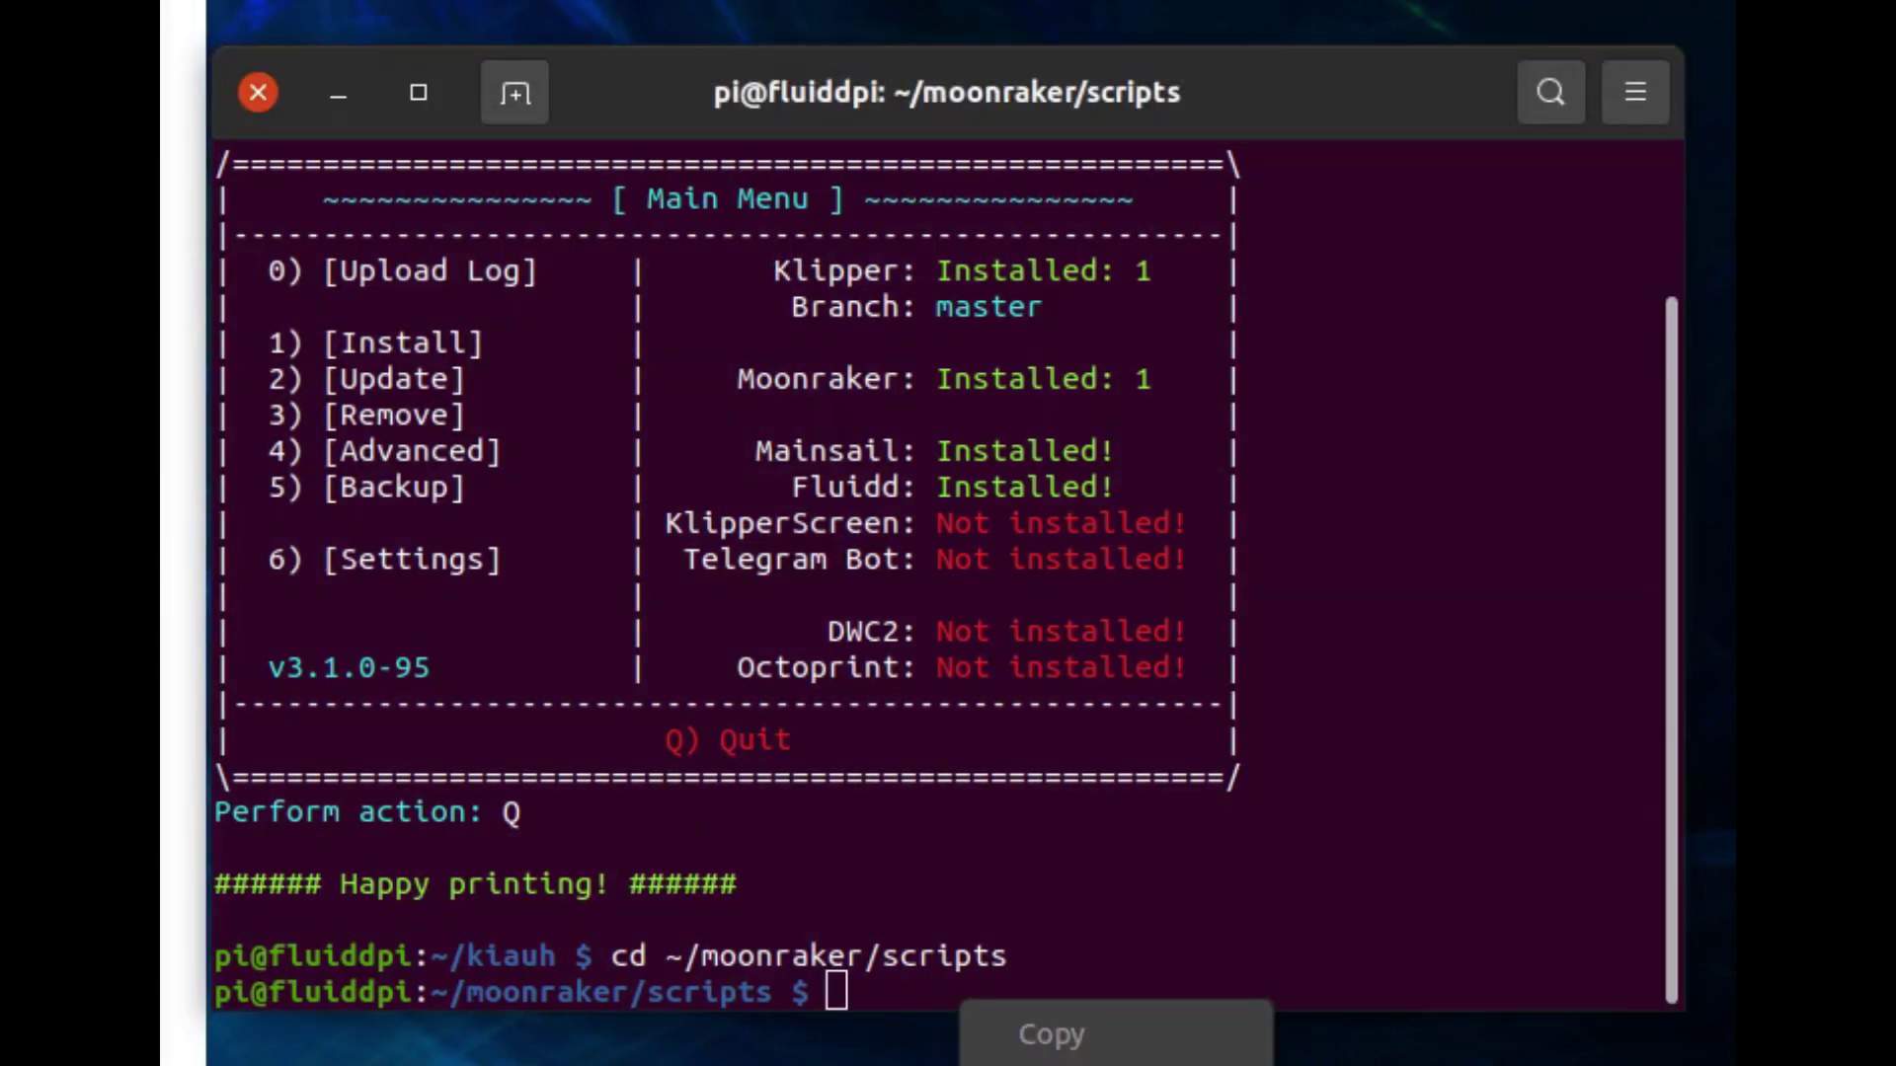
{"action": "type", "text": "./set-policykit-rules.sh"}
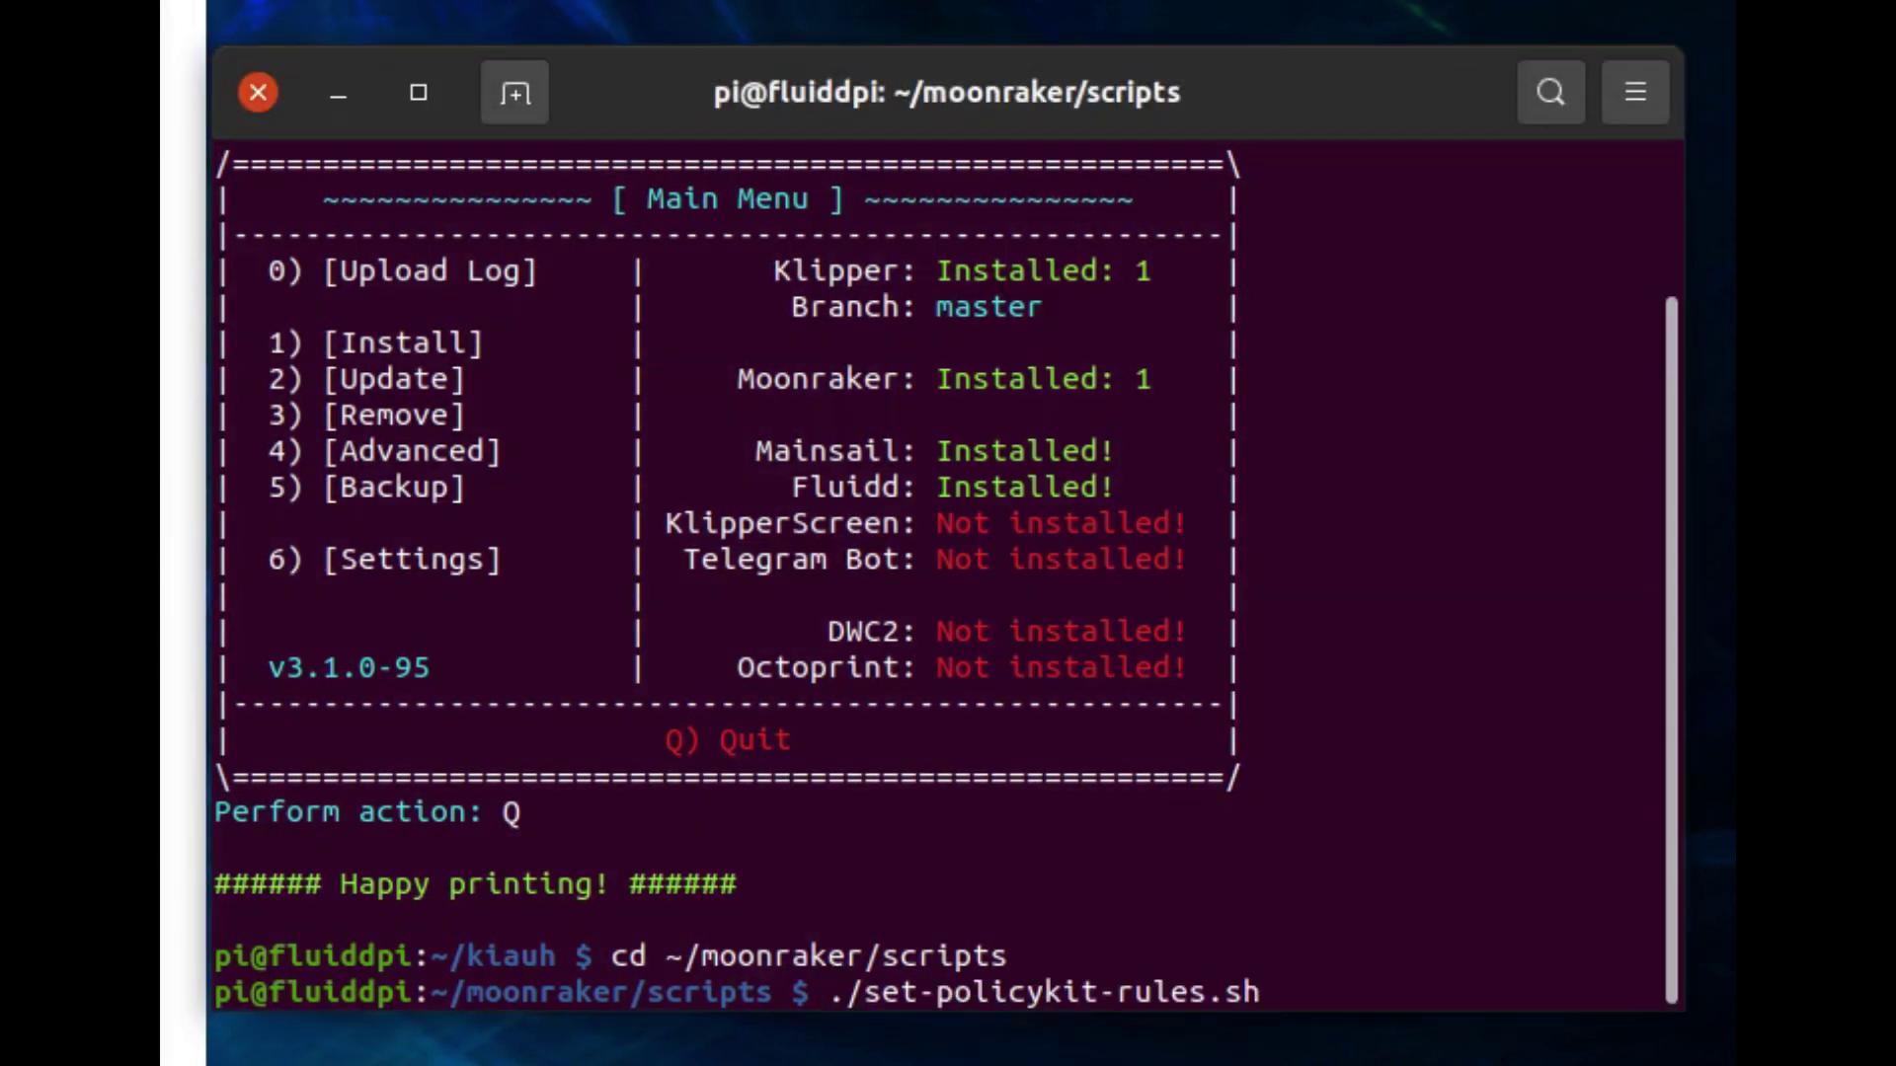
{"action": "key", "text": "Return"}
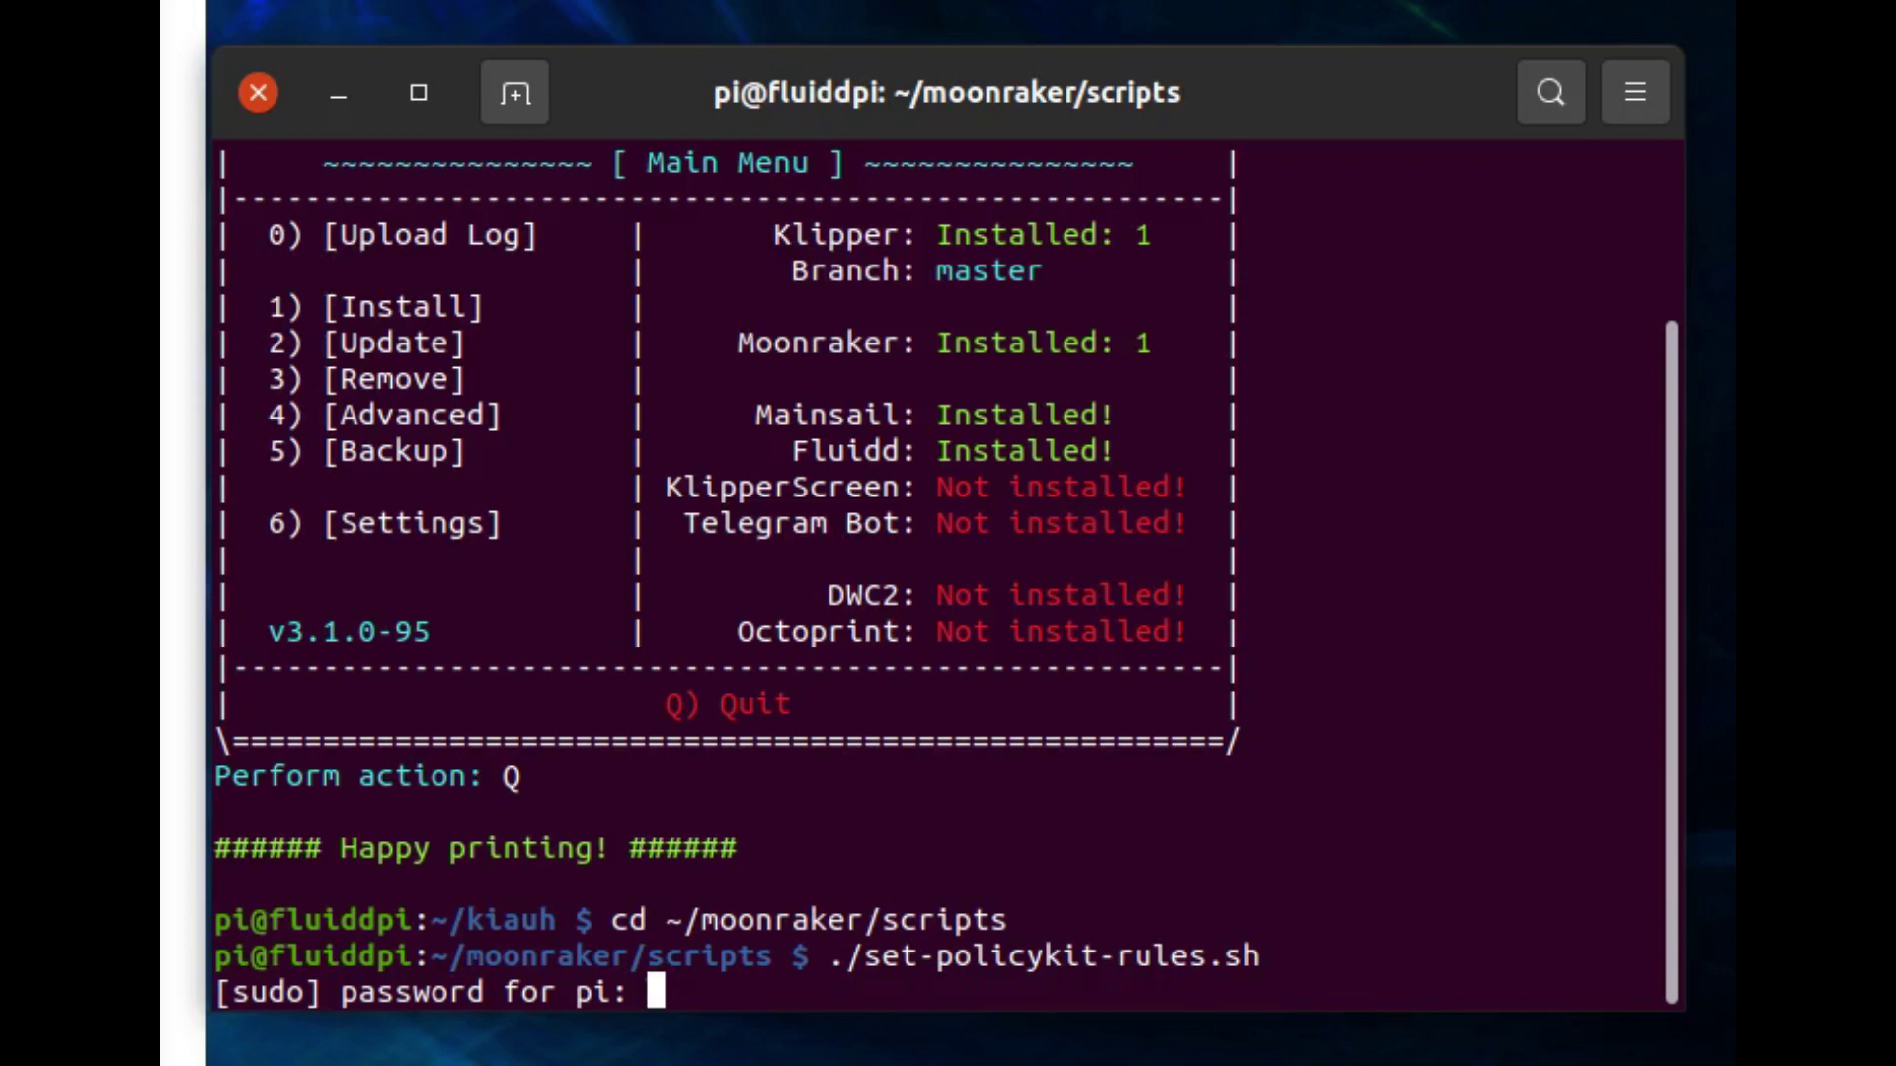
{"action": "key", "text": "Return"}
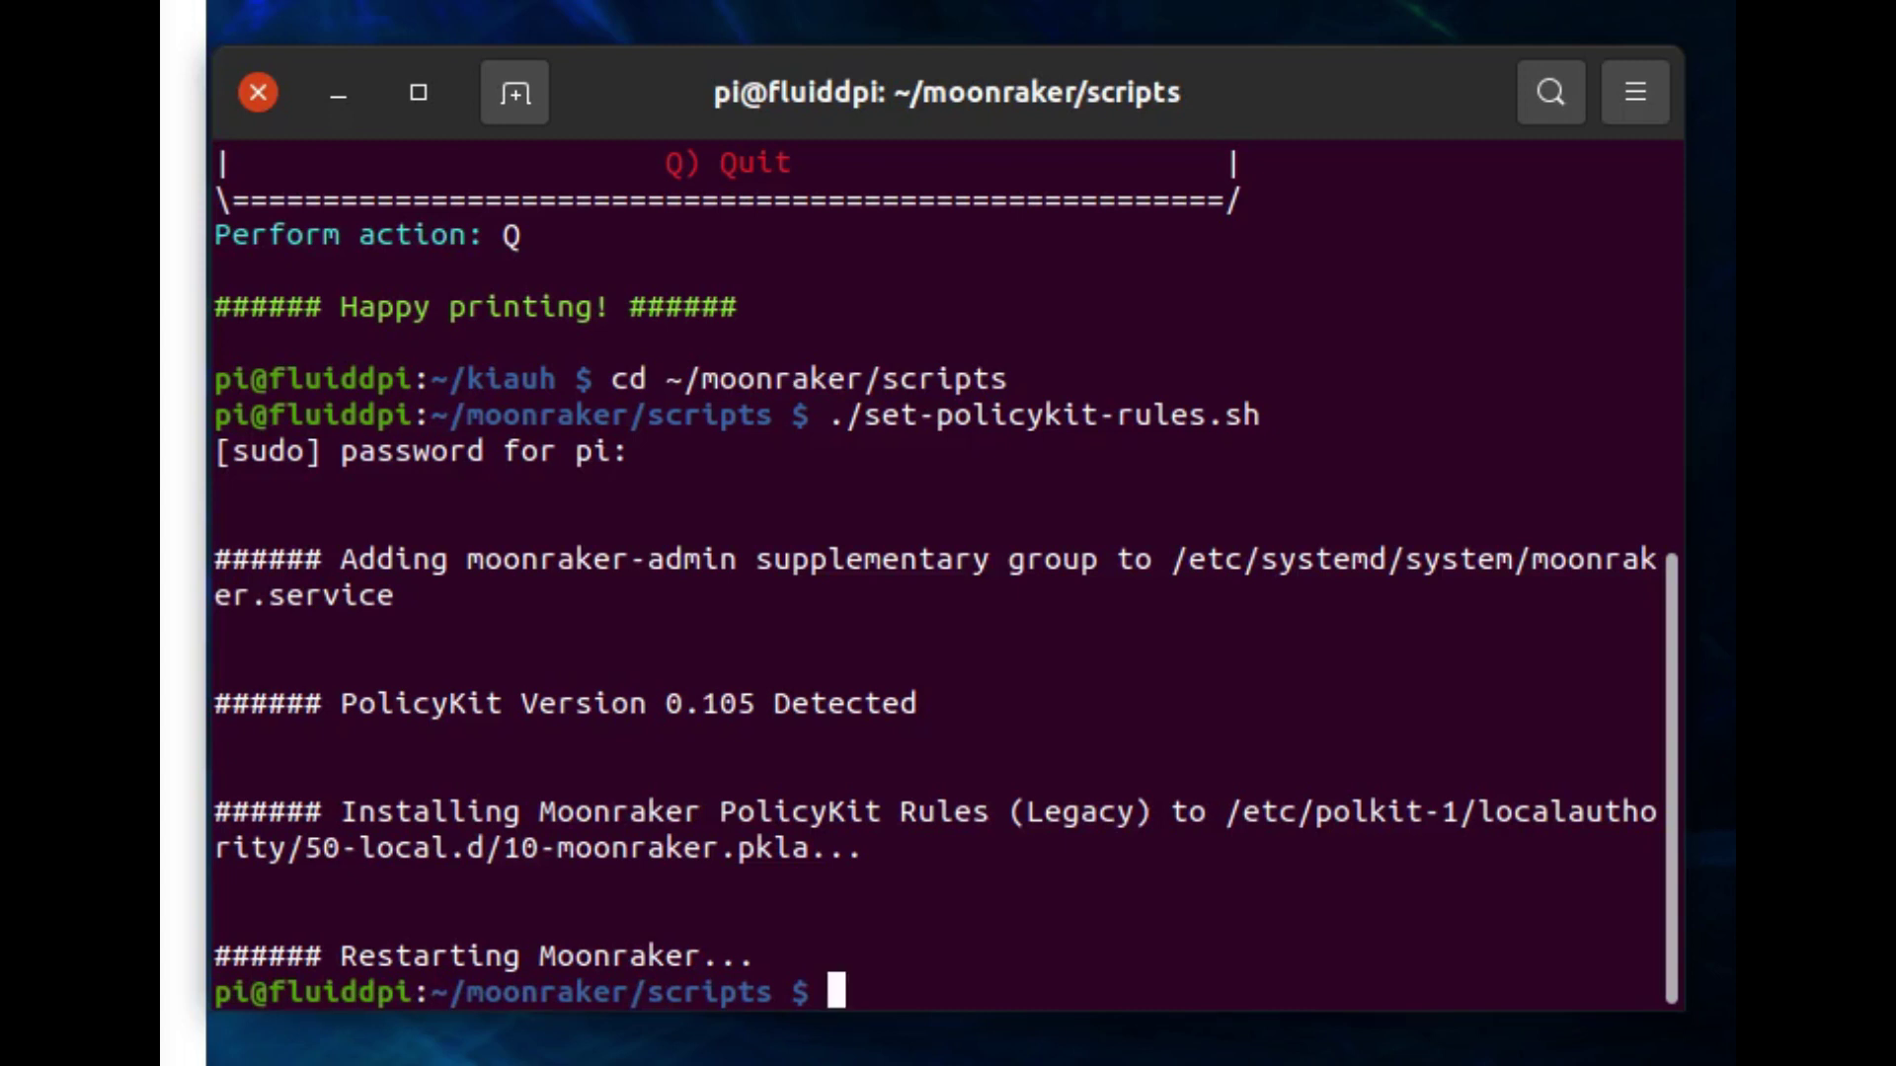
{"action": "right_click", "coordinate": [938, 989]}
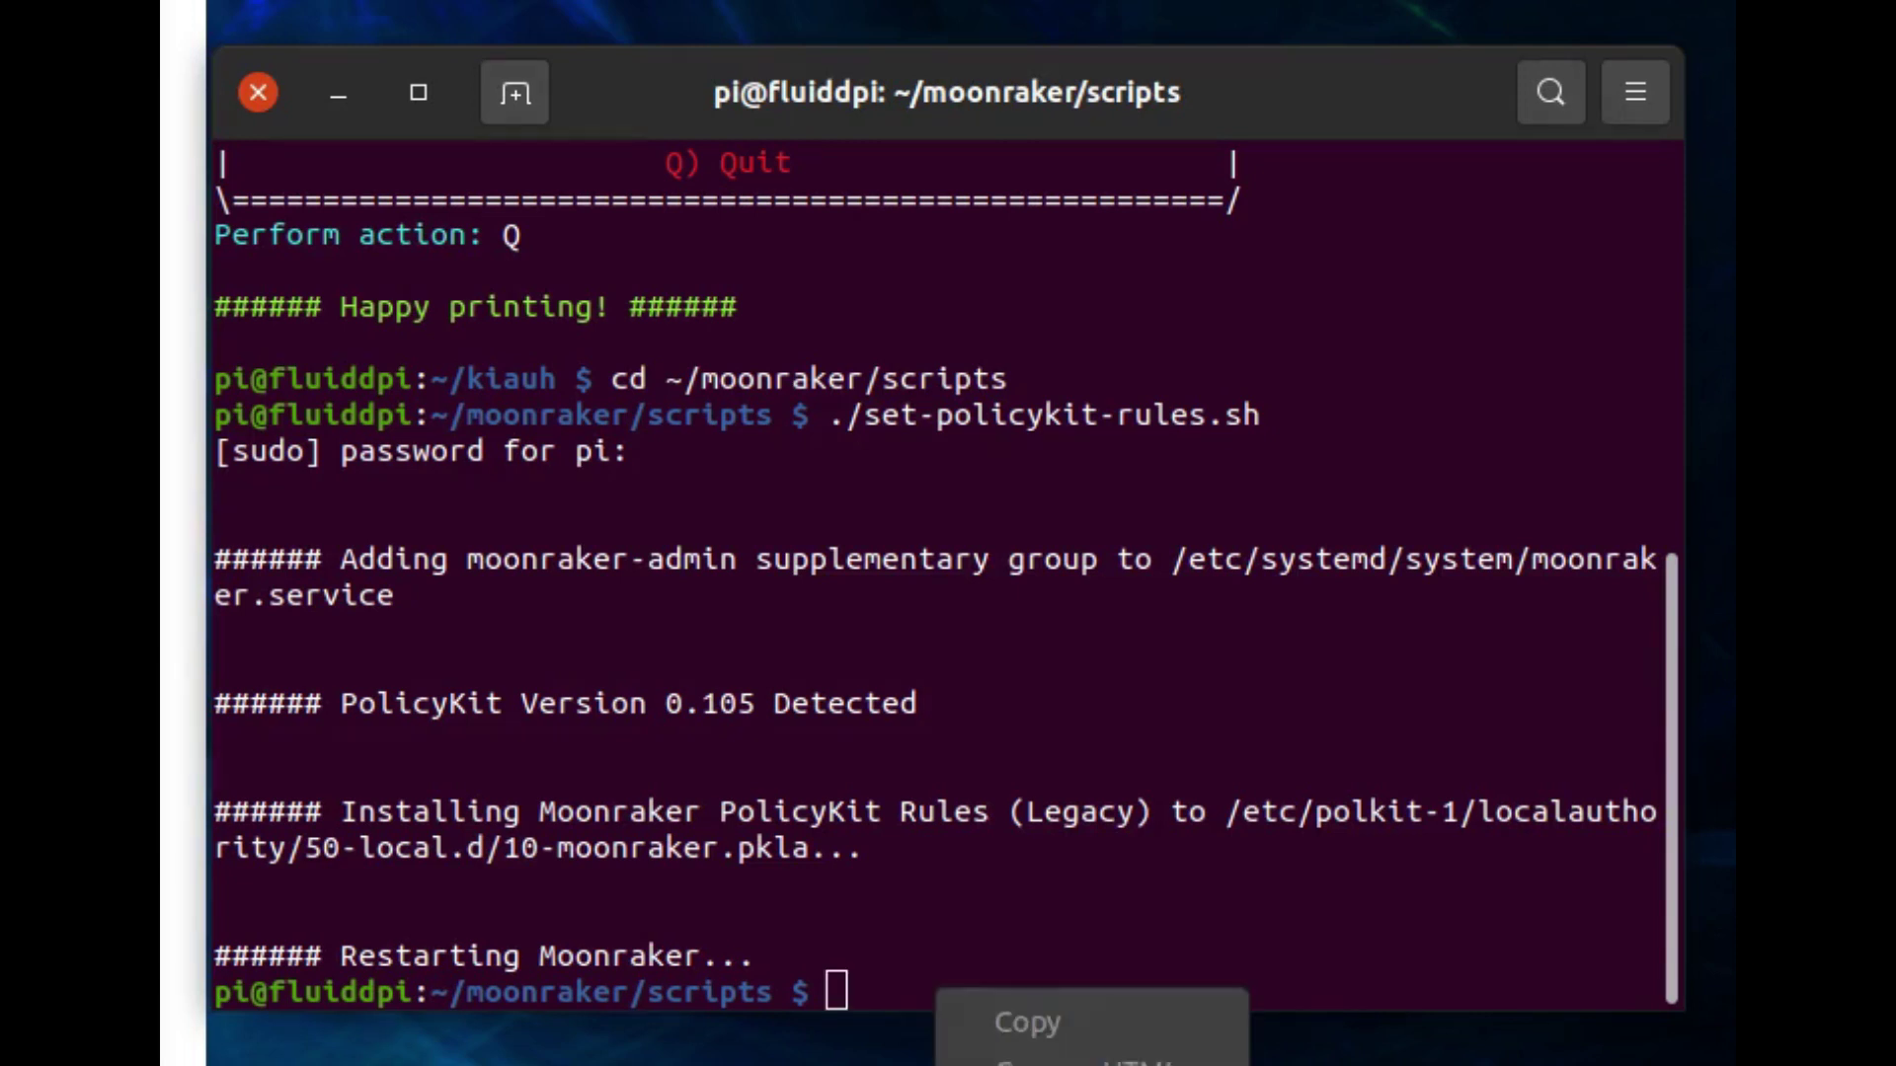
Run 'sudo service moonraker restart' to restart Moonraker.
{"action": "type", "text": "sudo service moonraker restart"}
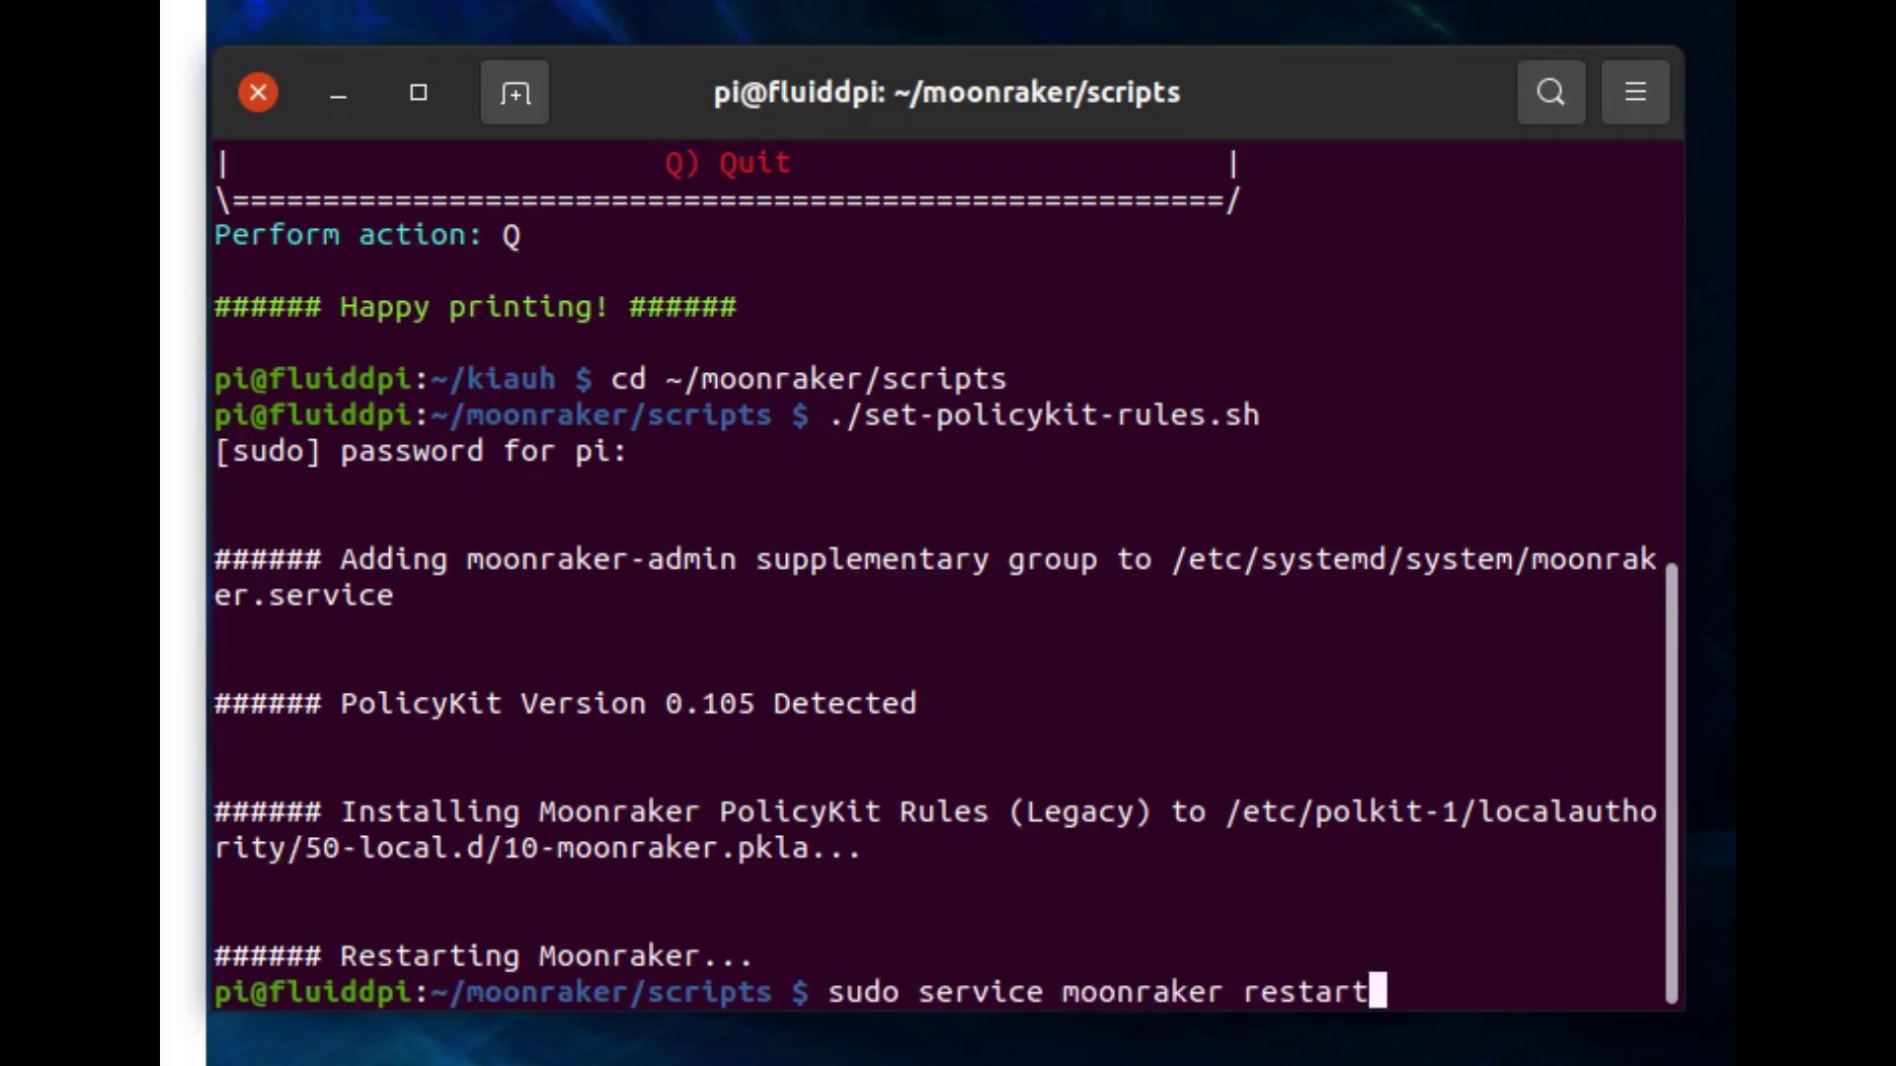
{"action": "key", "text": "Return"}
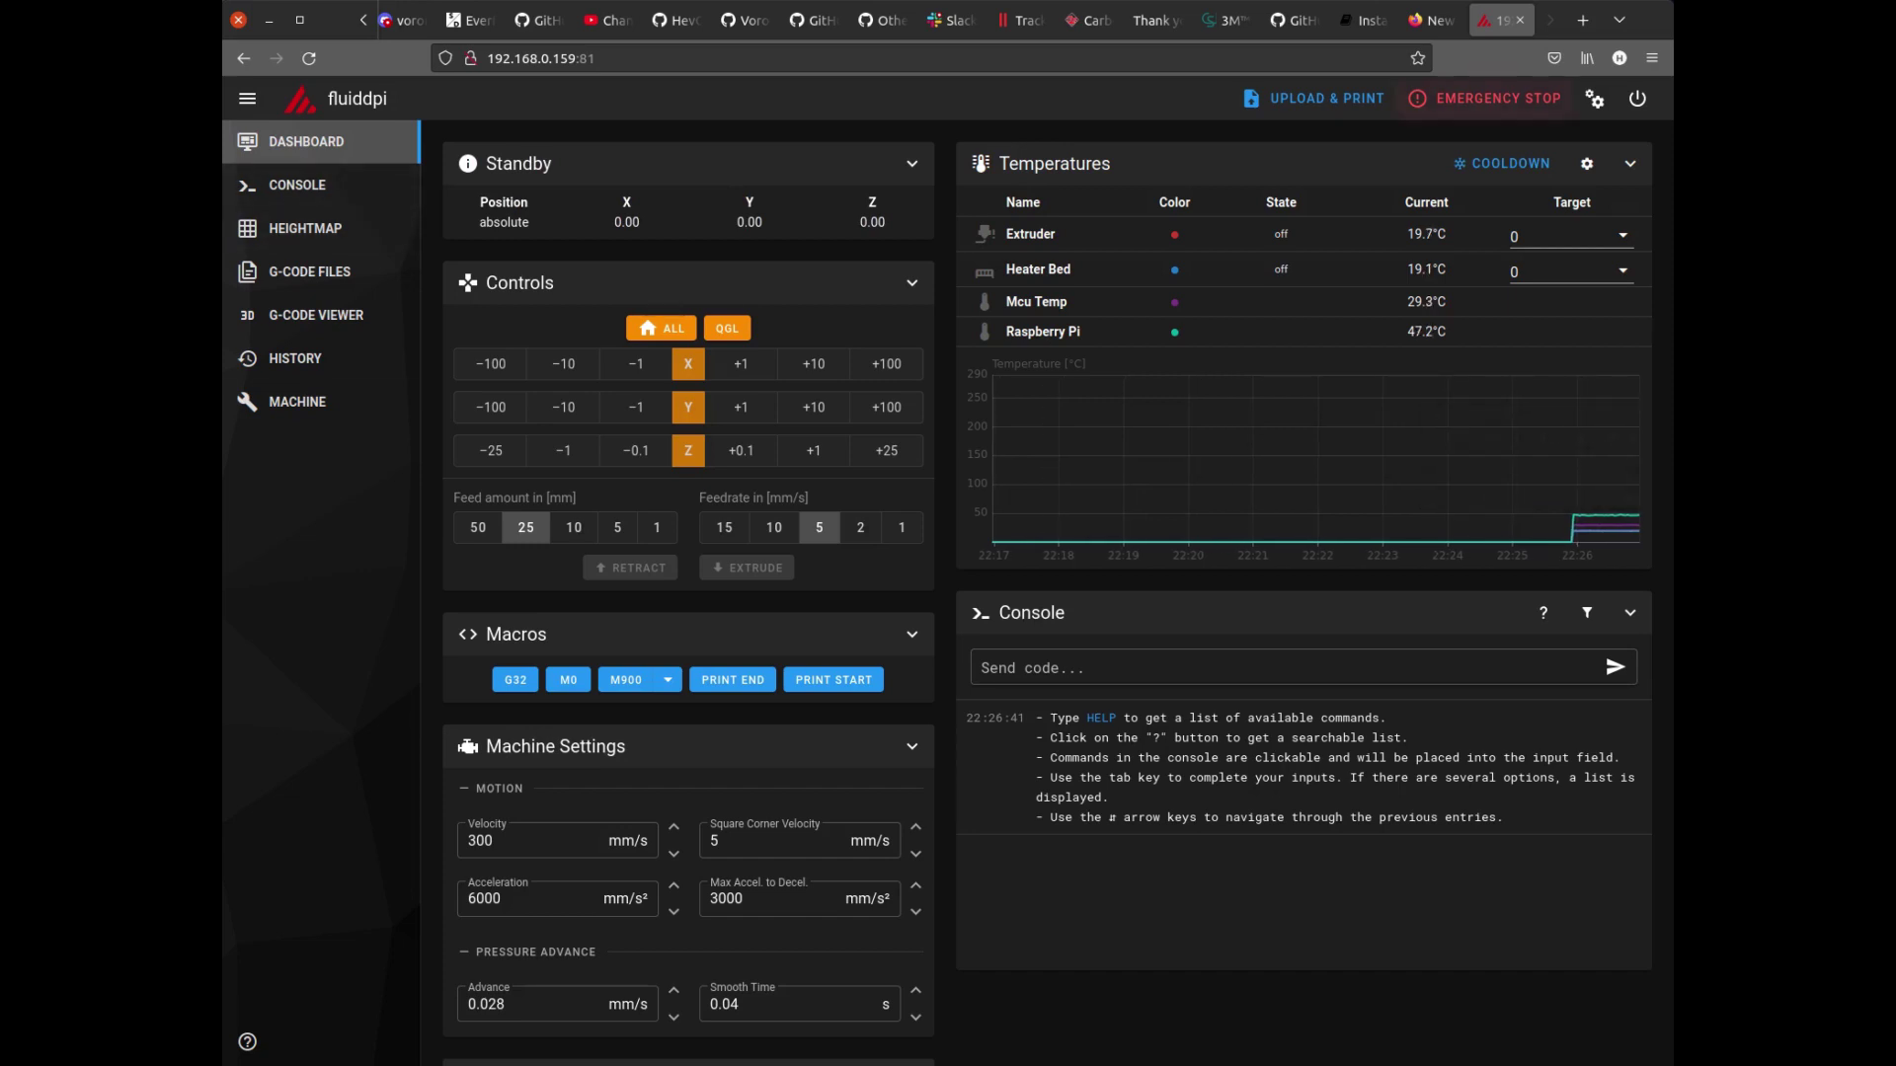
Open Mainsail's interface settings and step through Console, Control, Dashboard, Editor, G-code Viewer and Macros to Webcams.
{"action": "left_click", "coordinate": [1595, 98]}
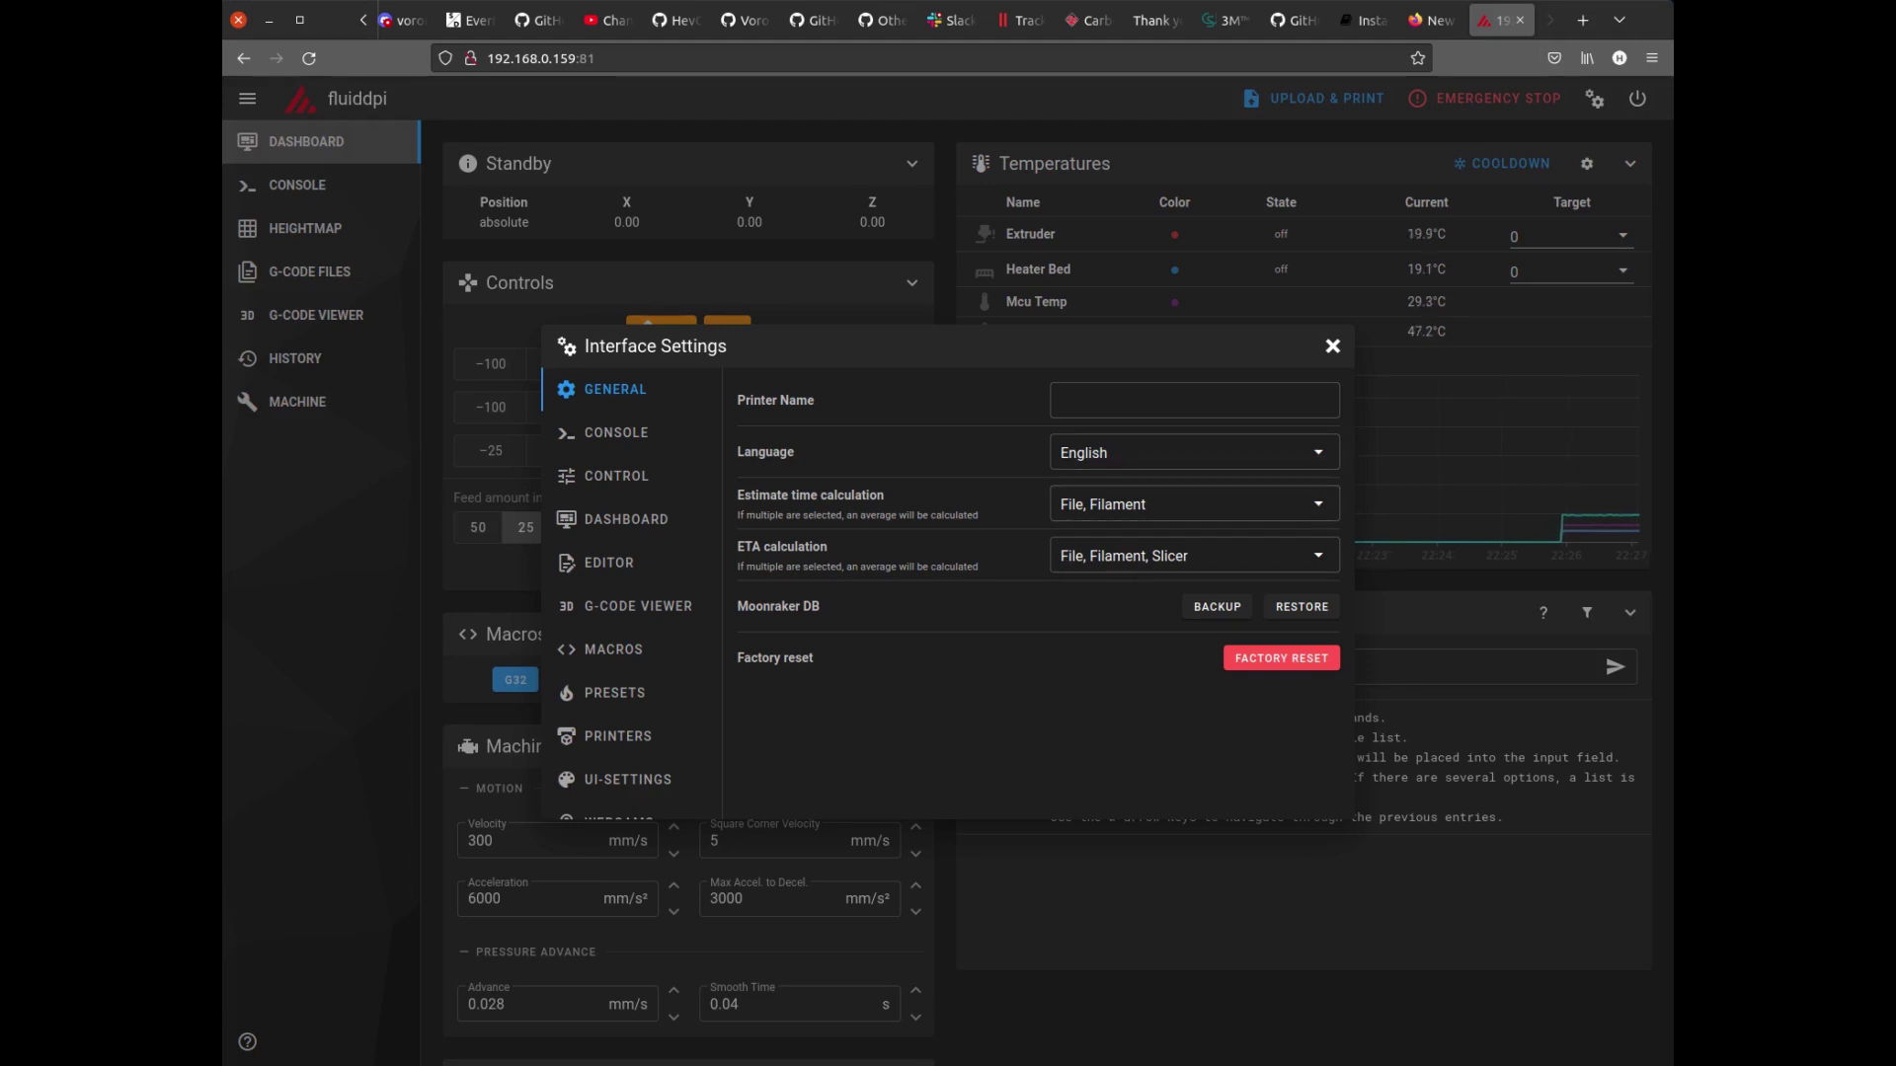
{"action": "left_click", "coordinate": [616, 432]}
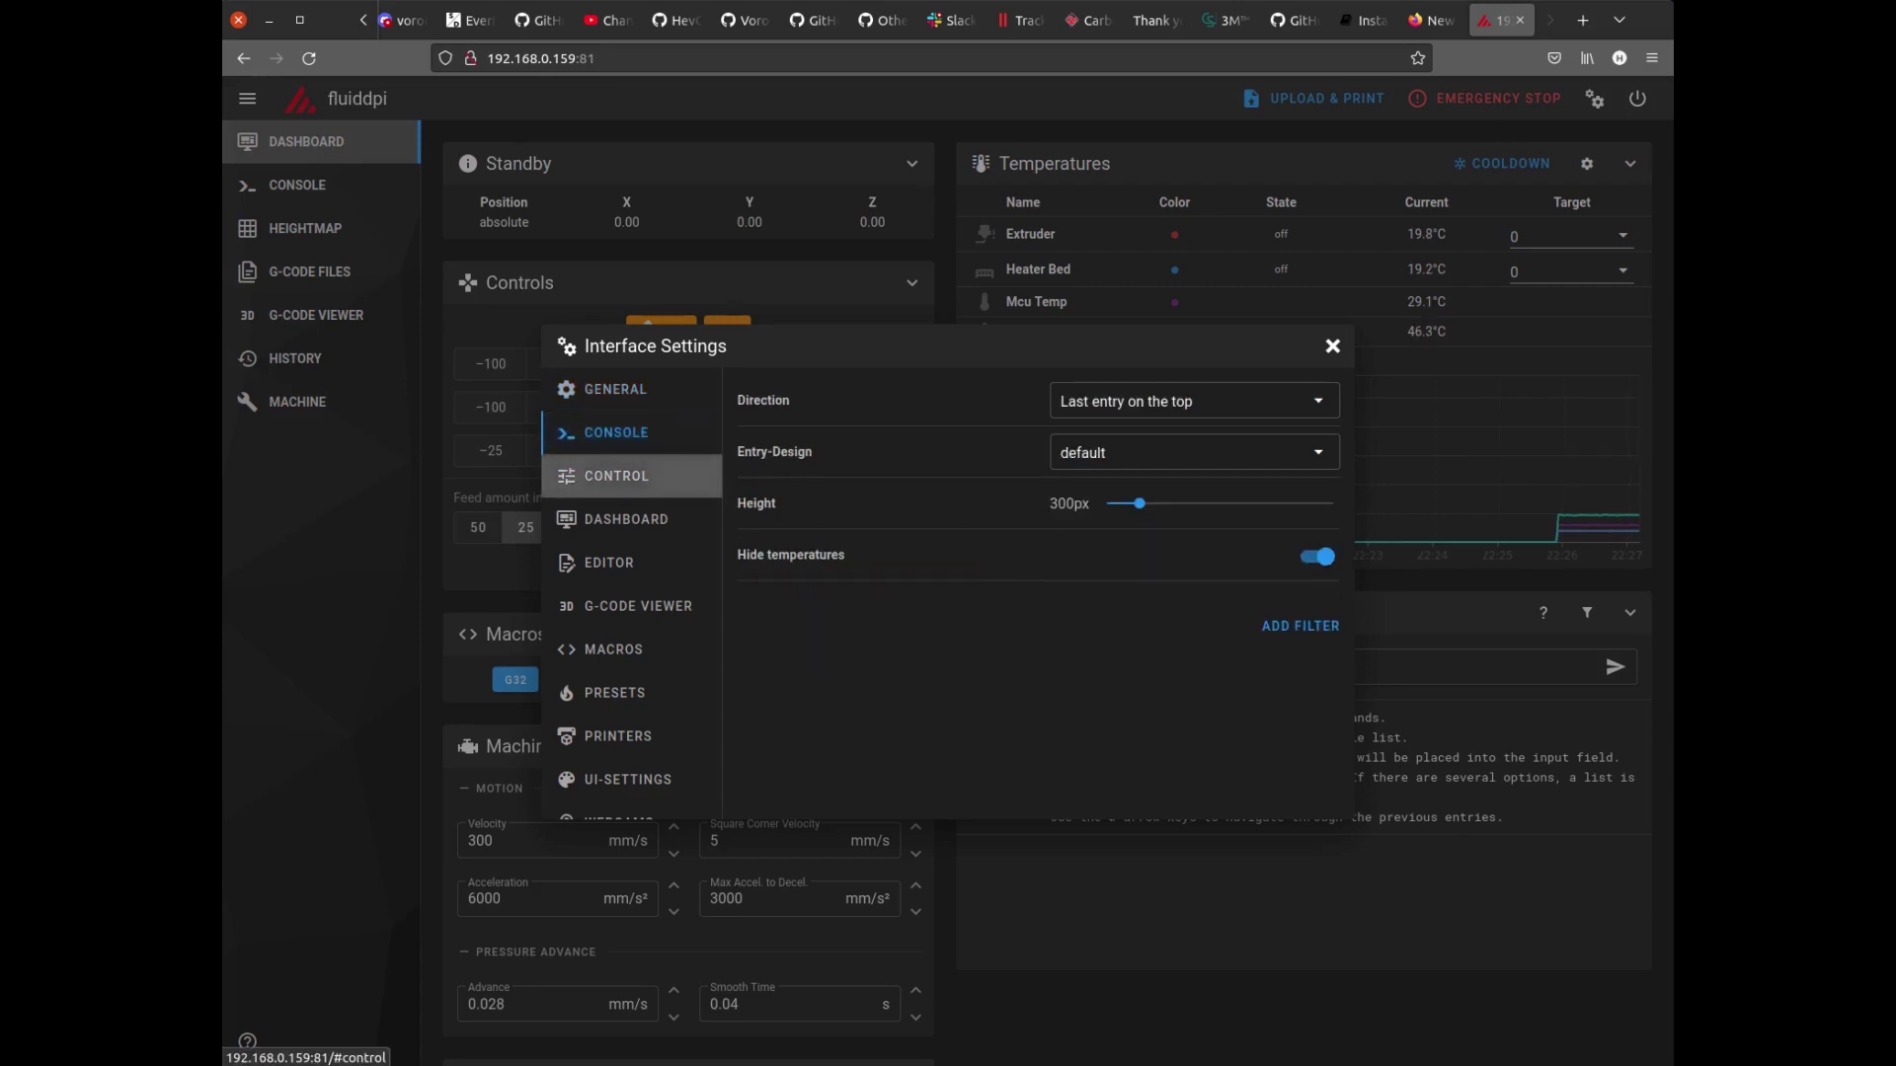
{"action": "left_click", "coordinate": [617, 476]}
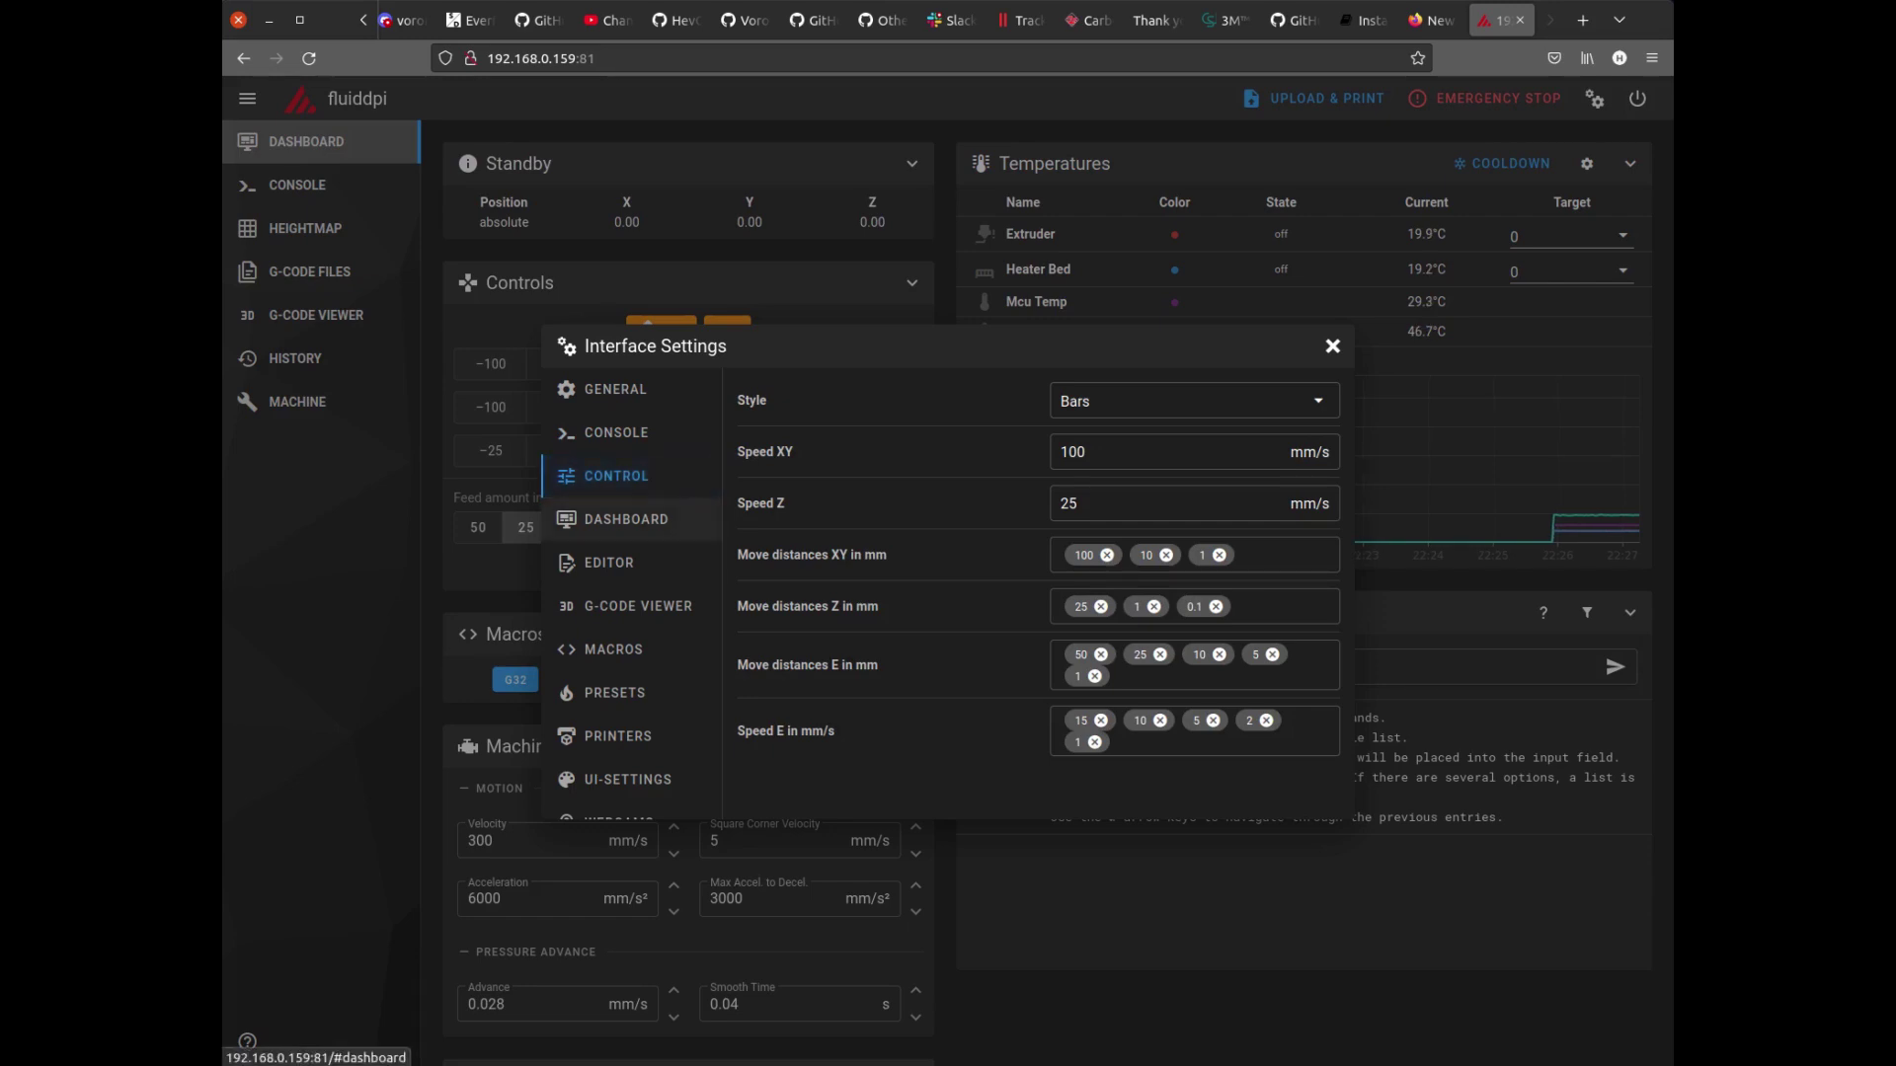
{"action": "left_click", "coordinate": [626, 520]}
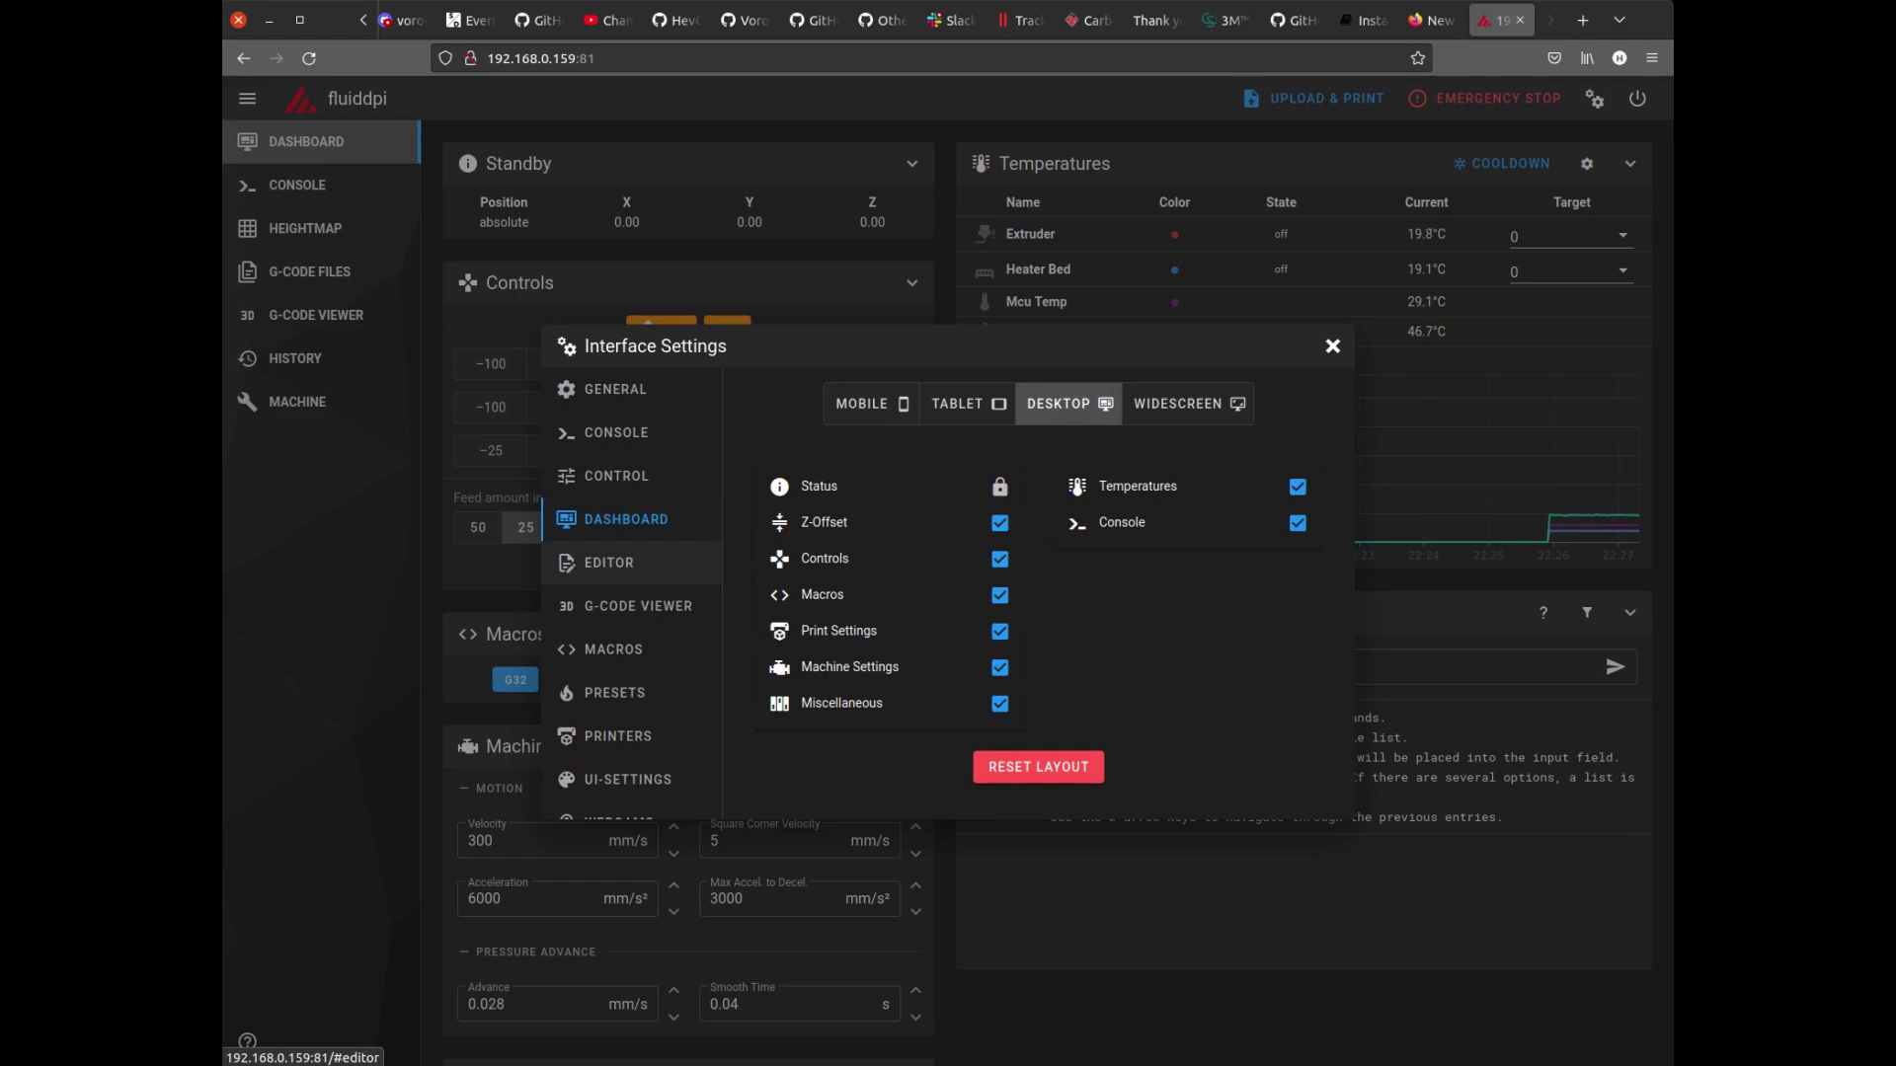
{"action": "left_click", "coordinate": [609, 563]}
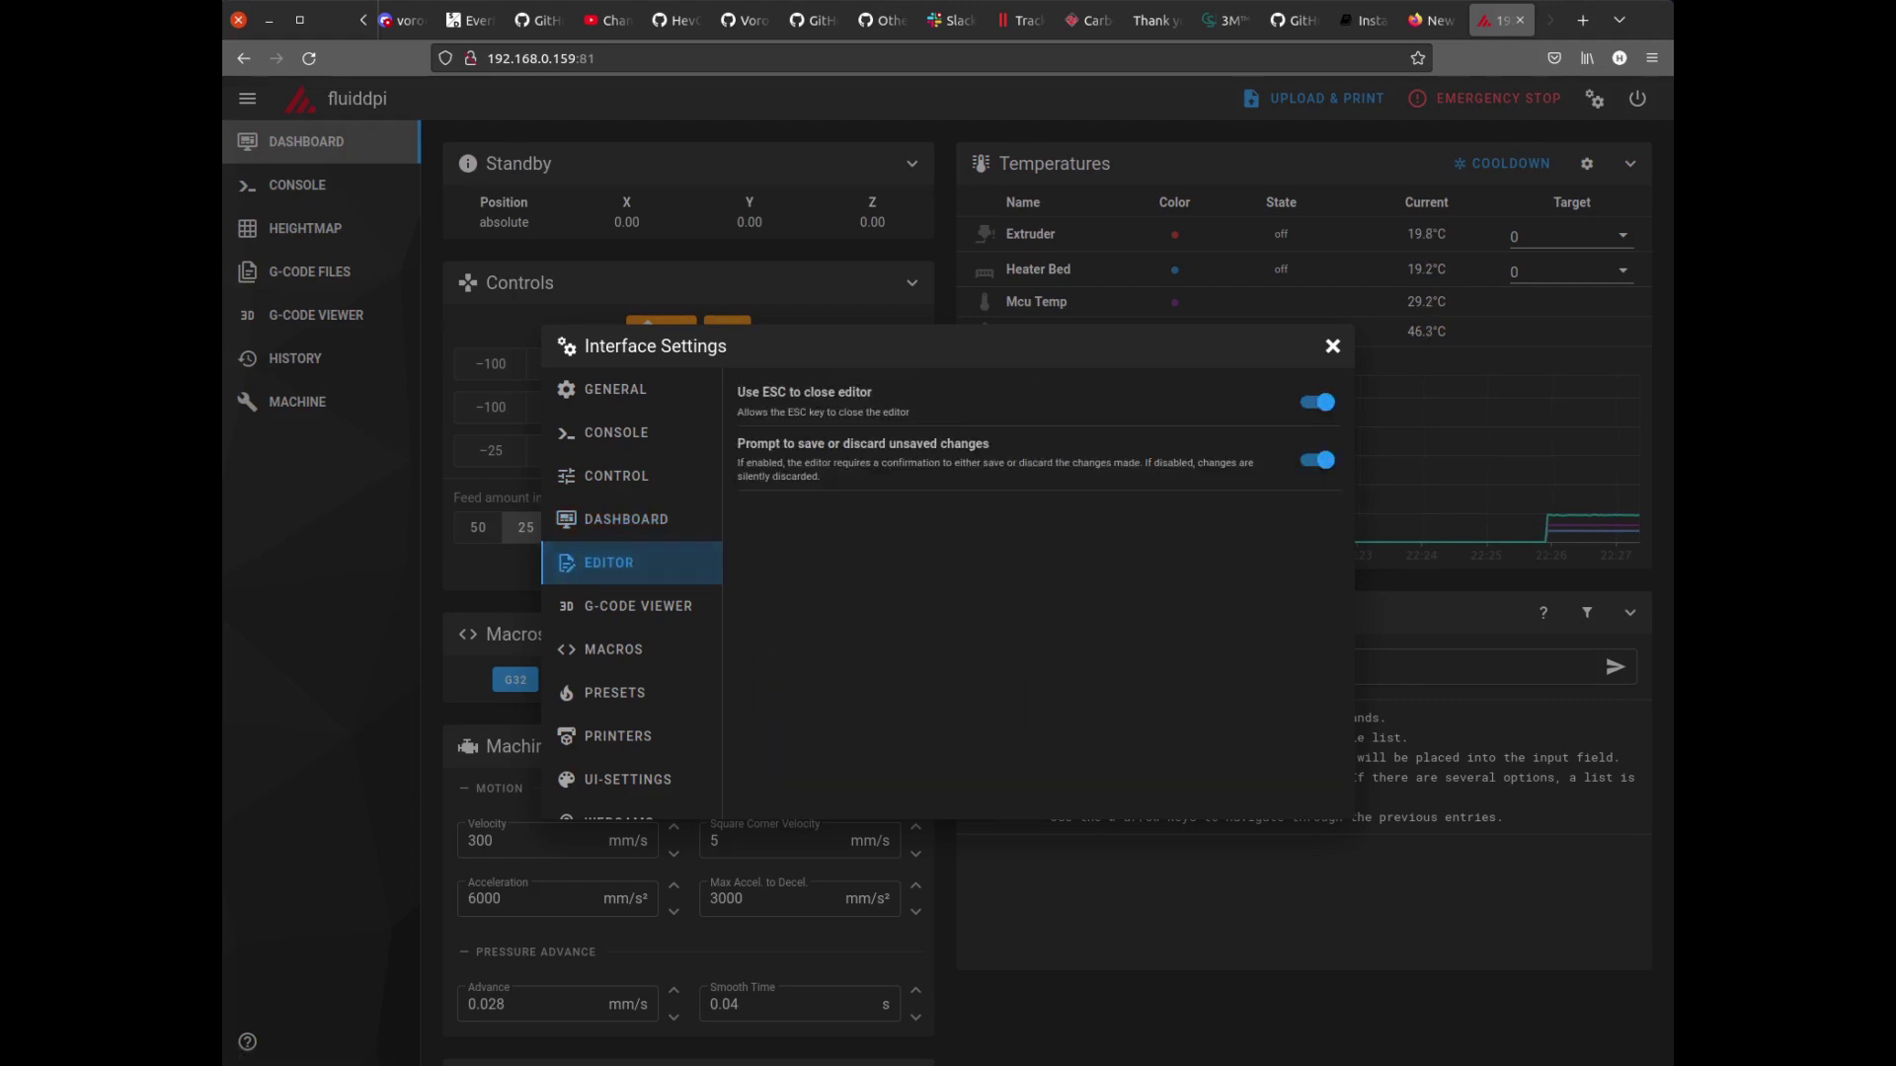
{"action": "left_click", "coordinate": [638, 605]}
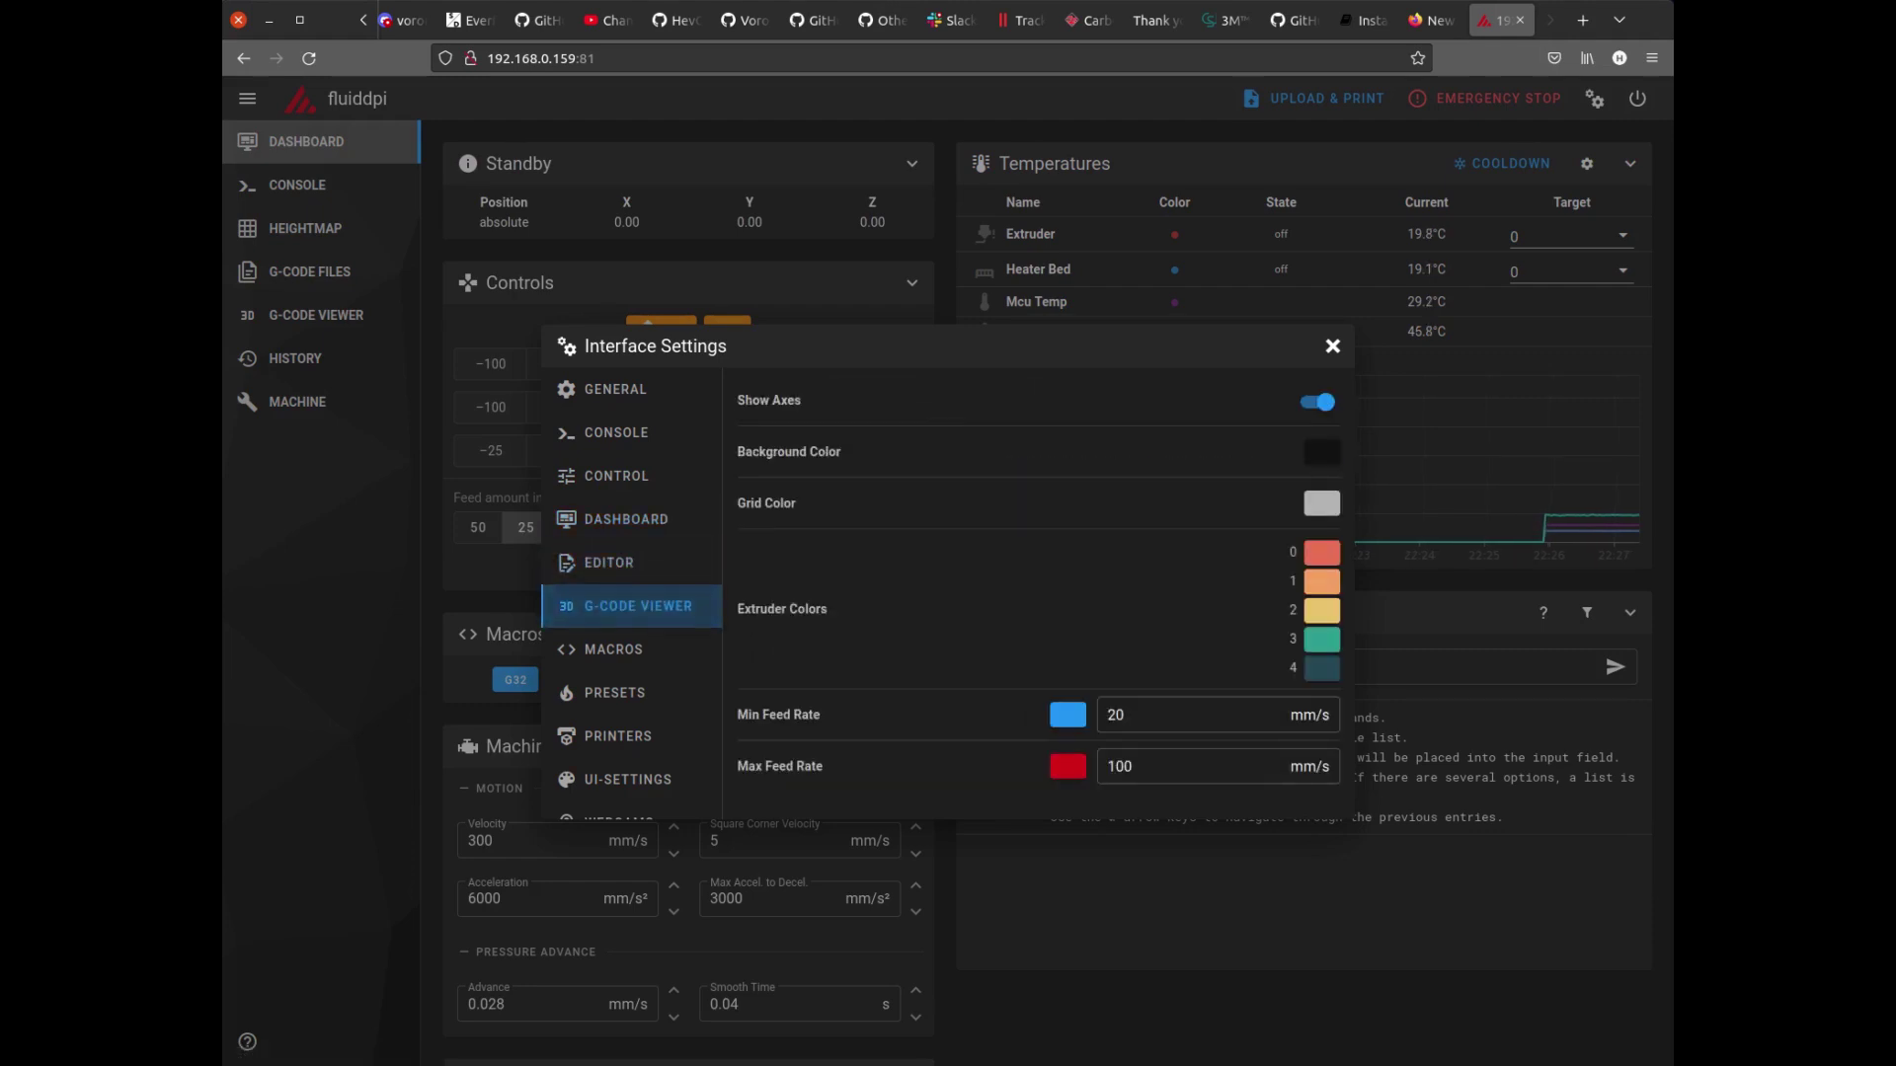
{"action": "left_click", "coordinate": [613, 649]}
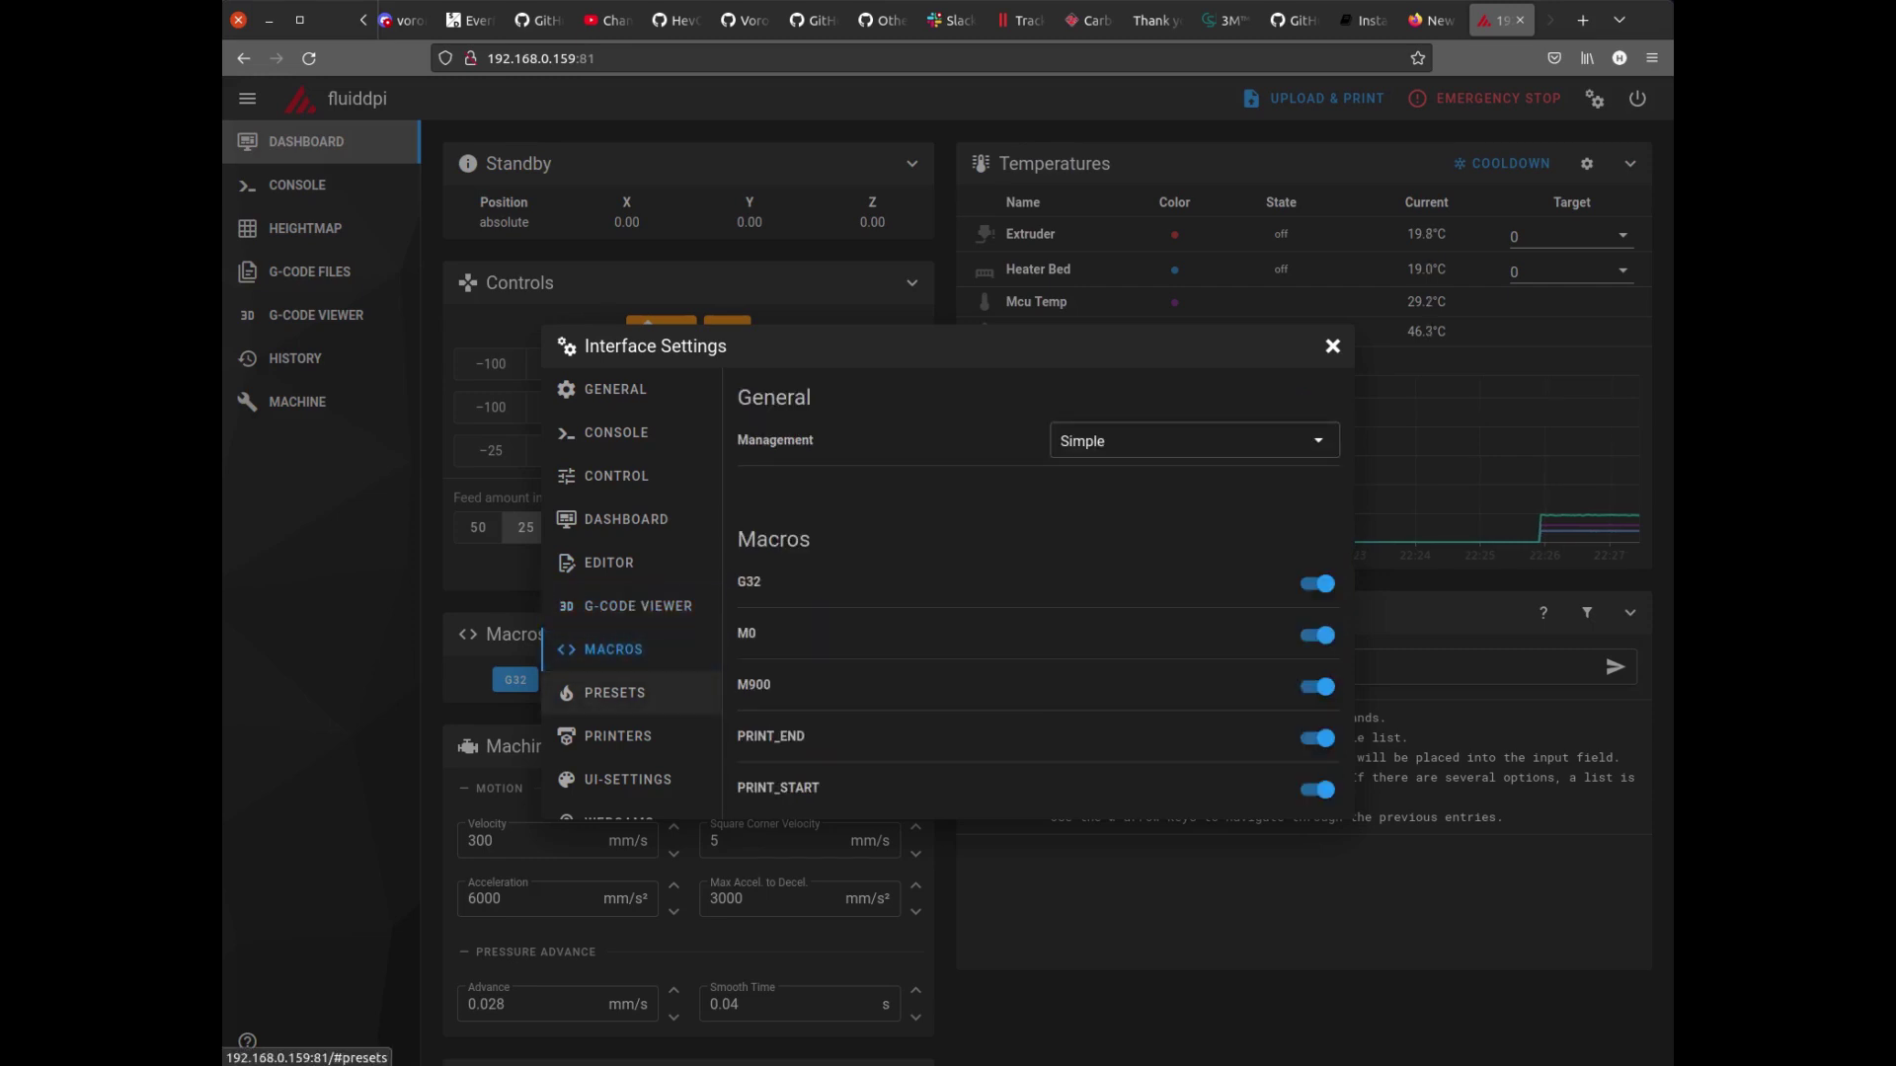
{"action": "left_click", "coordinate": [628, 779]}
{"action": "left_click", "coordinate": [618, 816]}
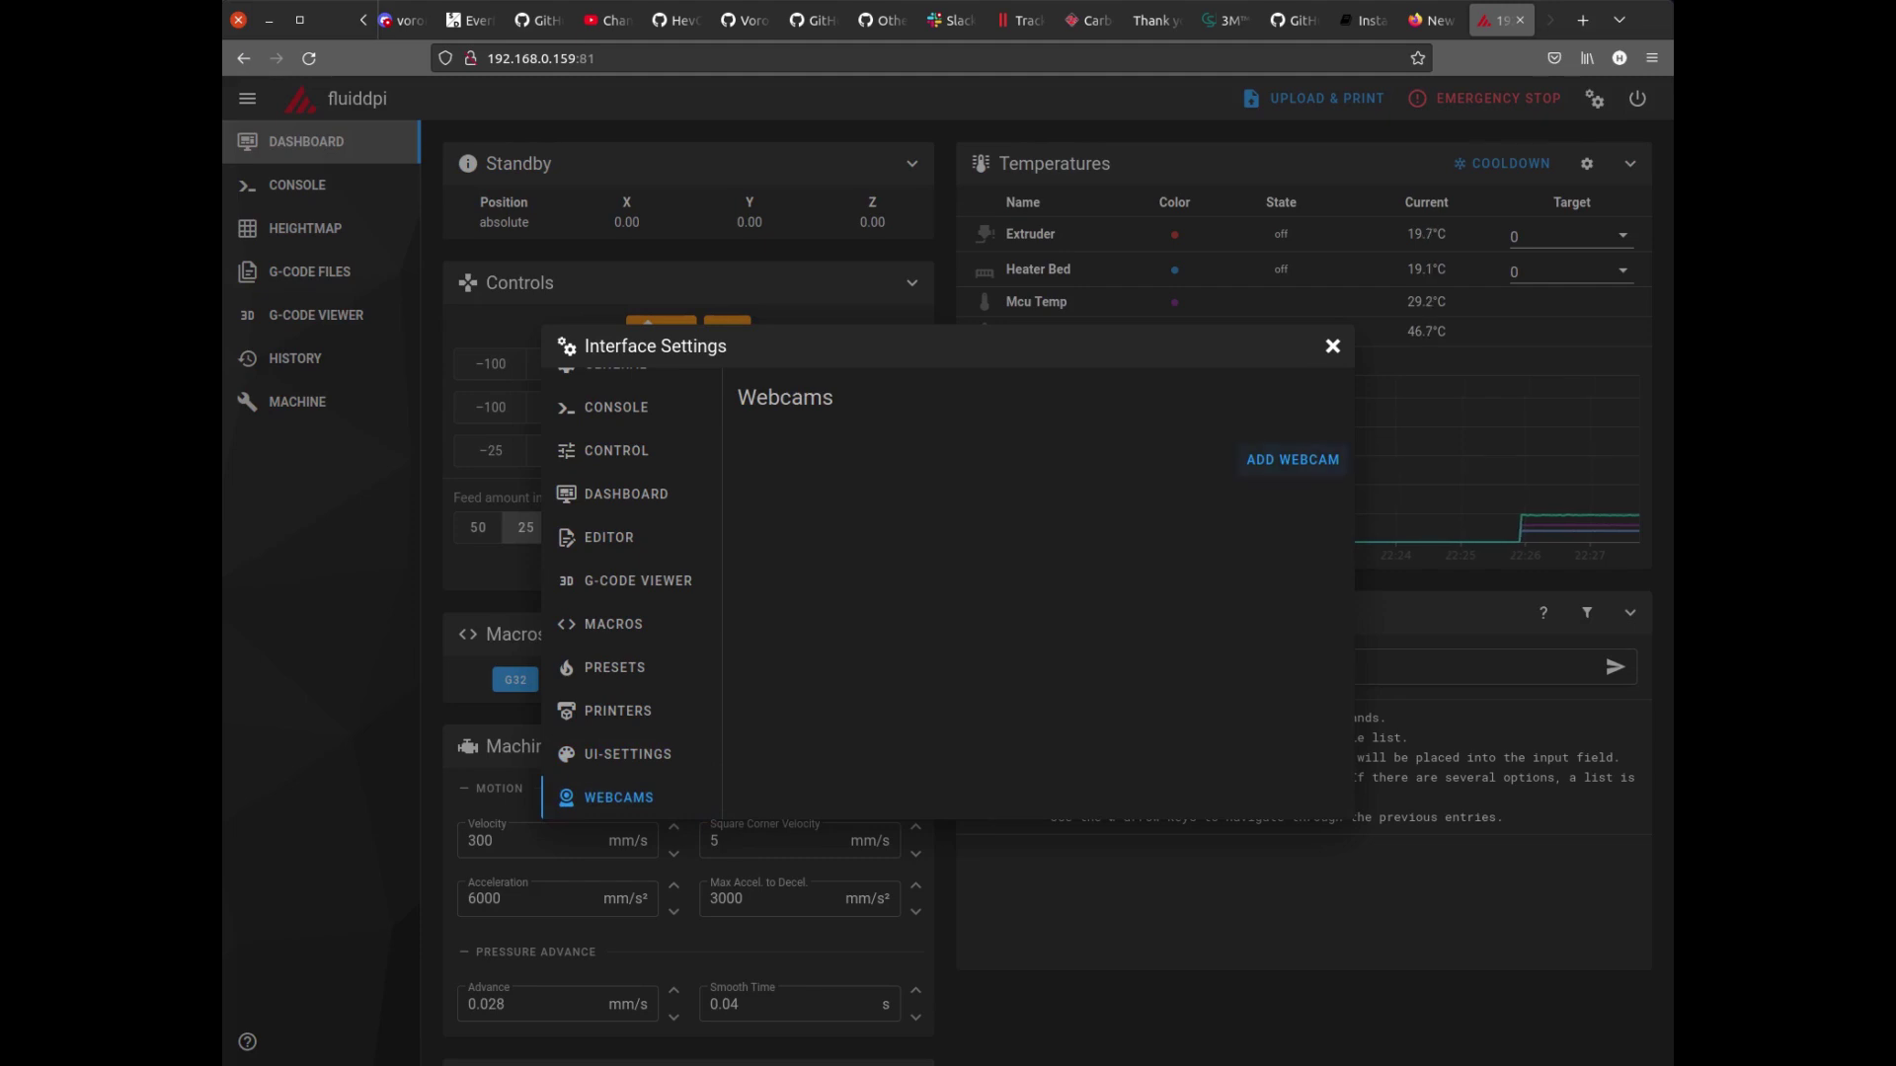
Add a new webcam named 'Cam 1' and save it.
{"action": "left_click", "coordinate": [1293, 459]}
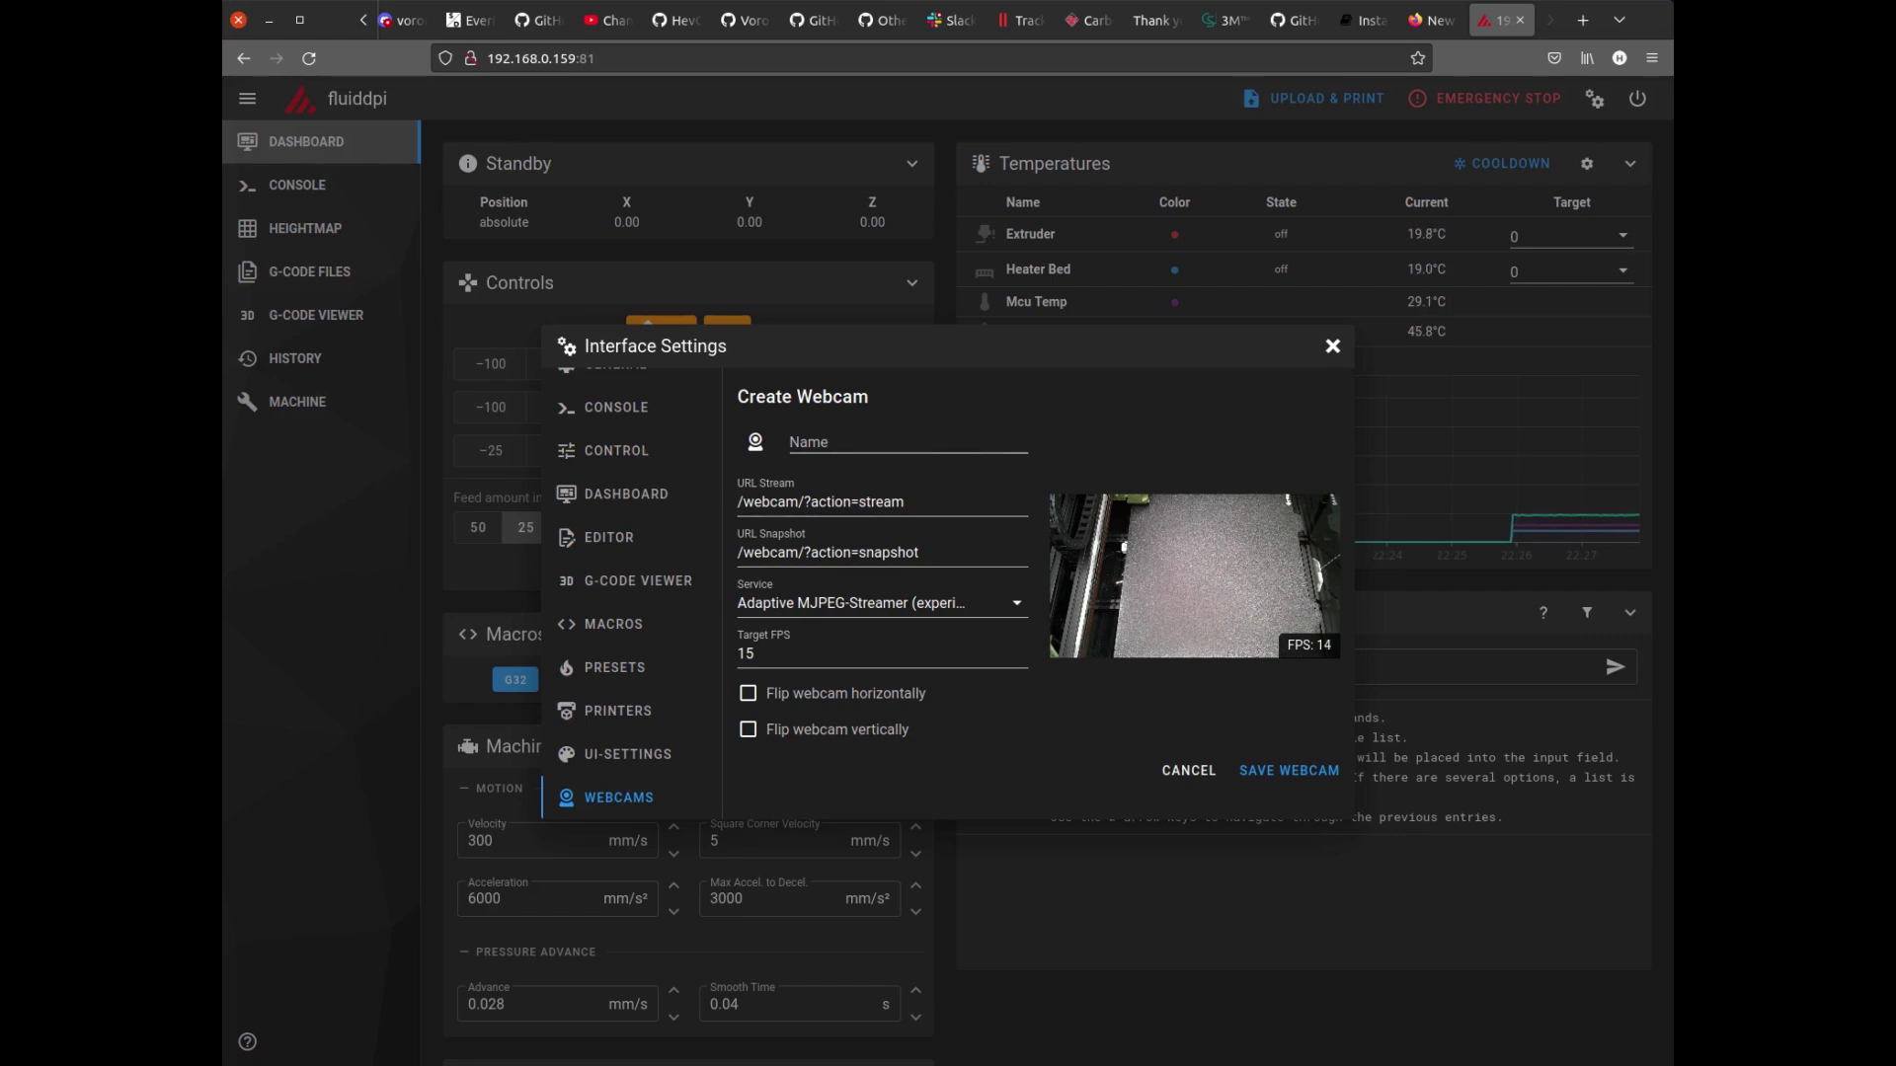
{"action": "left_click", "coordinate": [907, 443]}
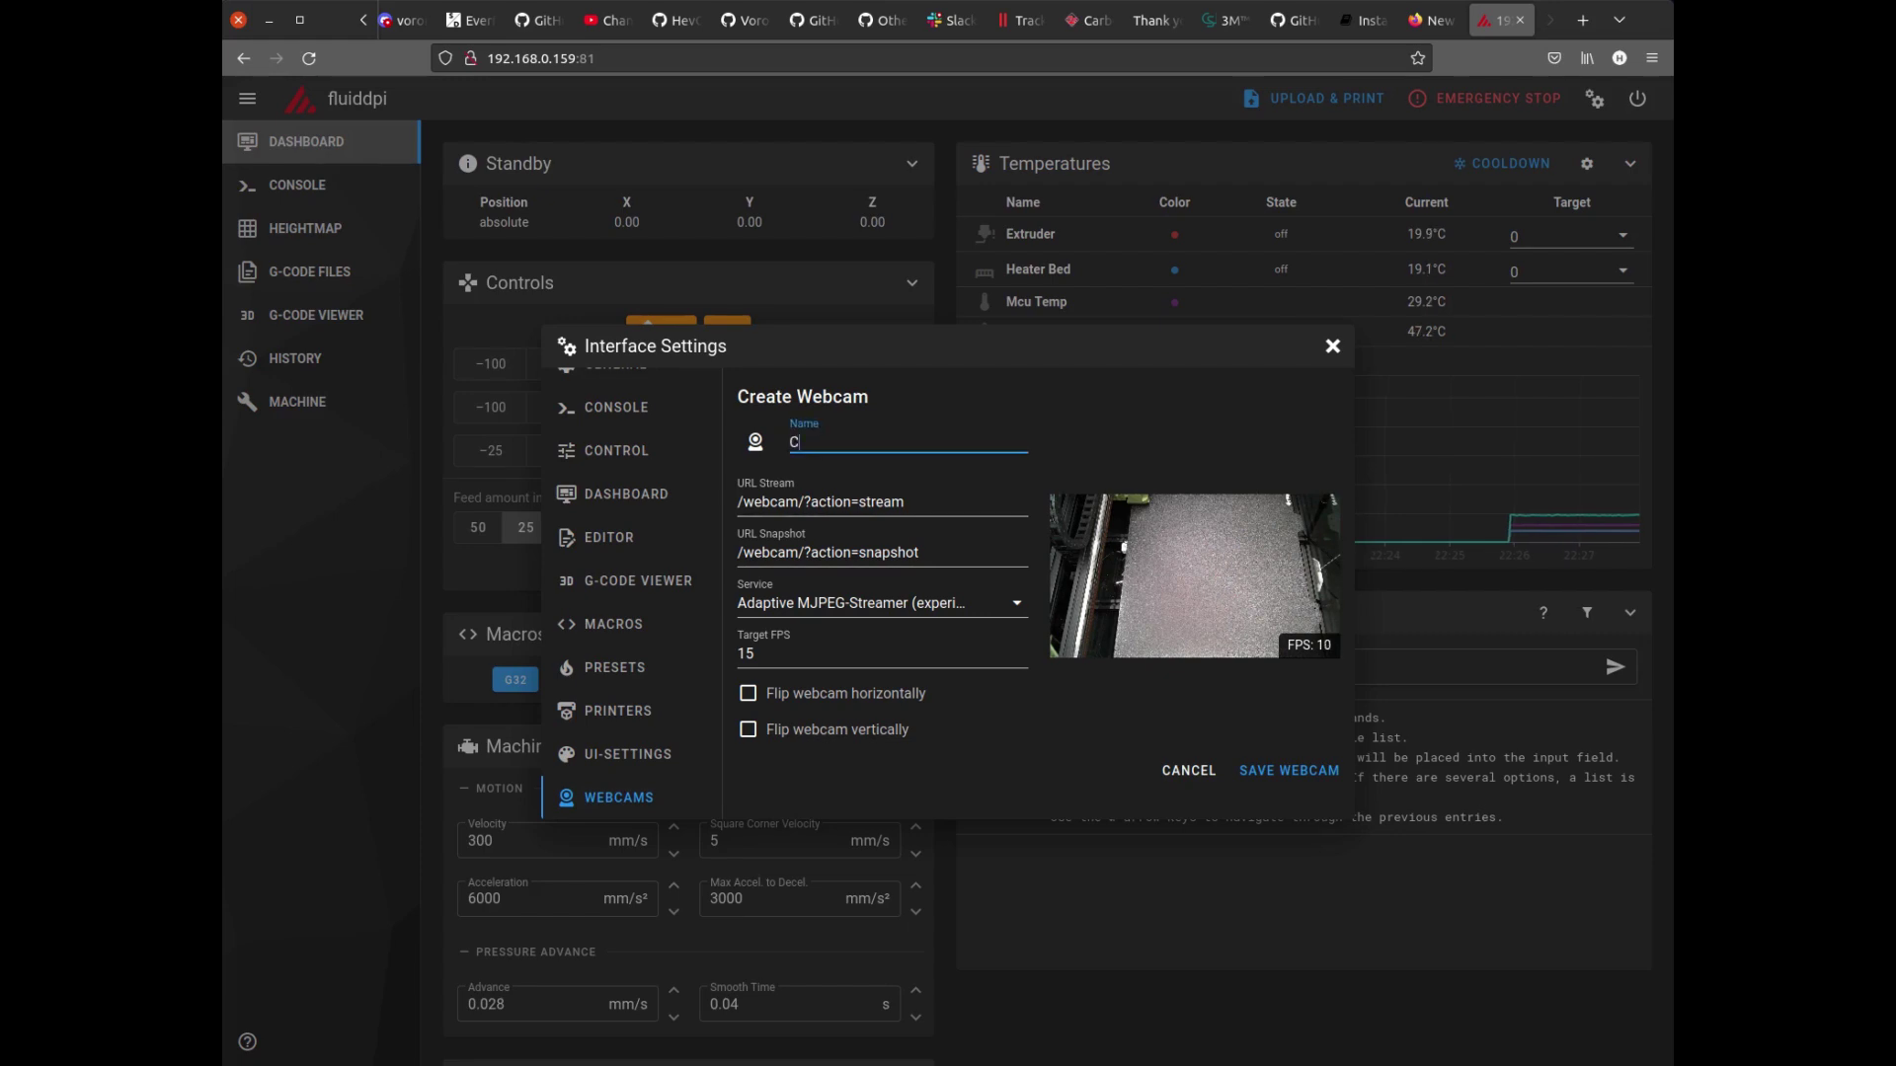
{"action": "type", "text": "Cam 1"}
{"action": "left_click", "coordinate": [753, 654]}
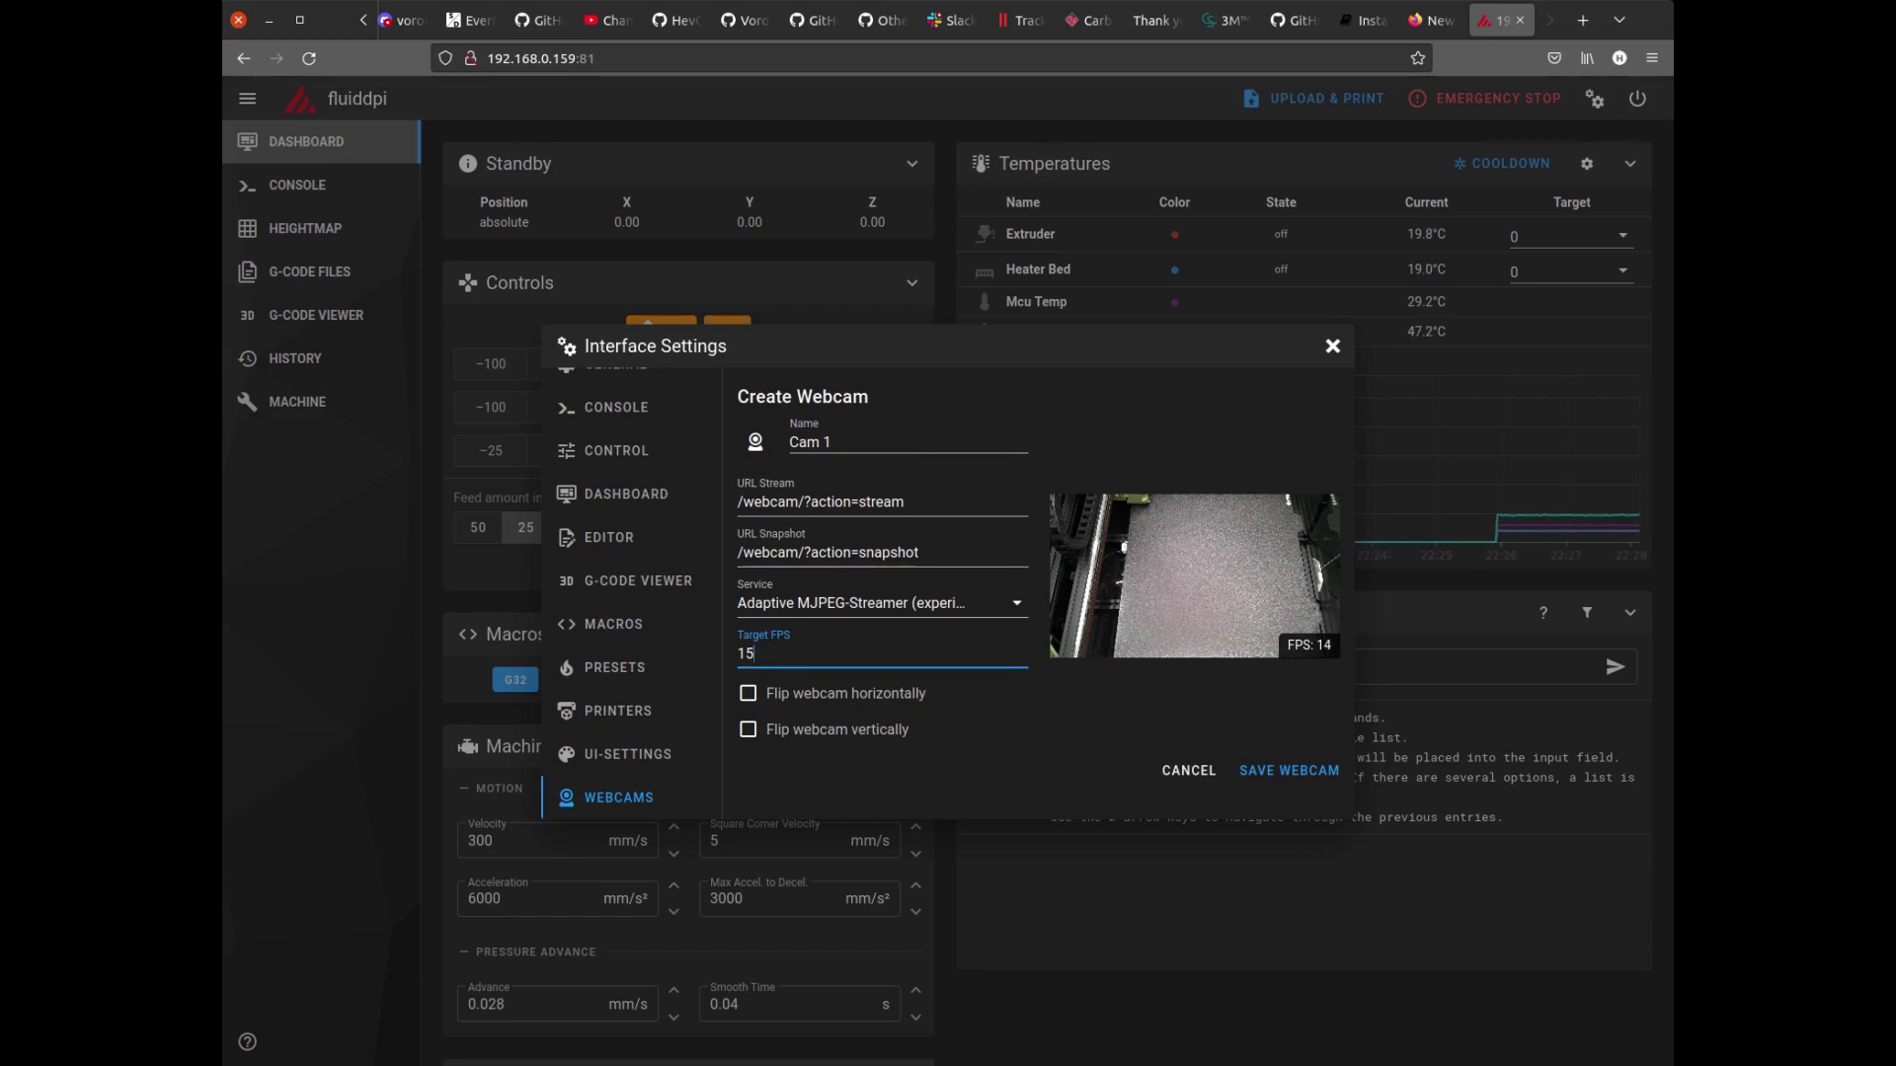
{"action": "key", "text": "Return"}
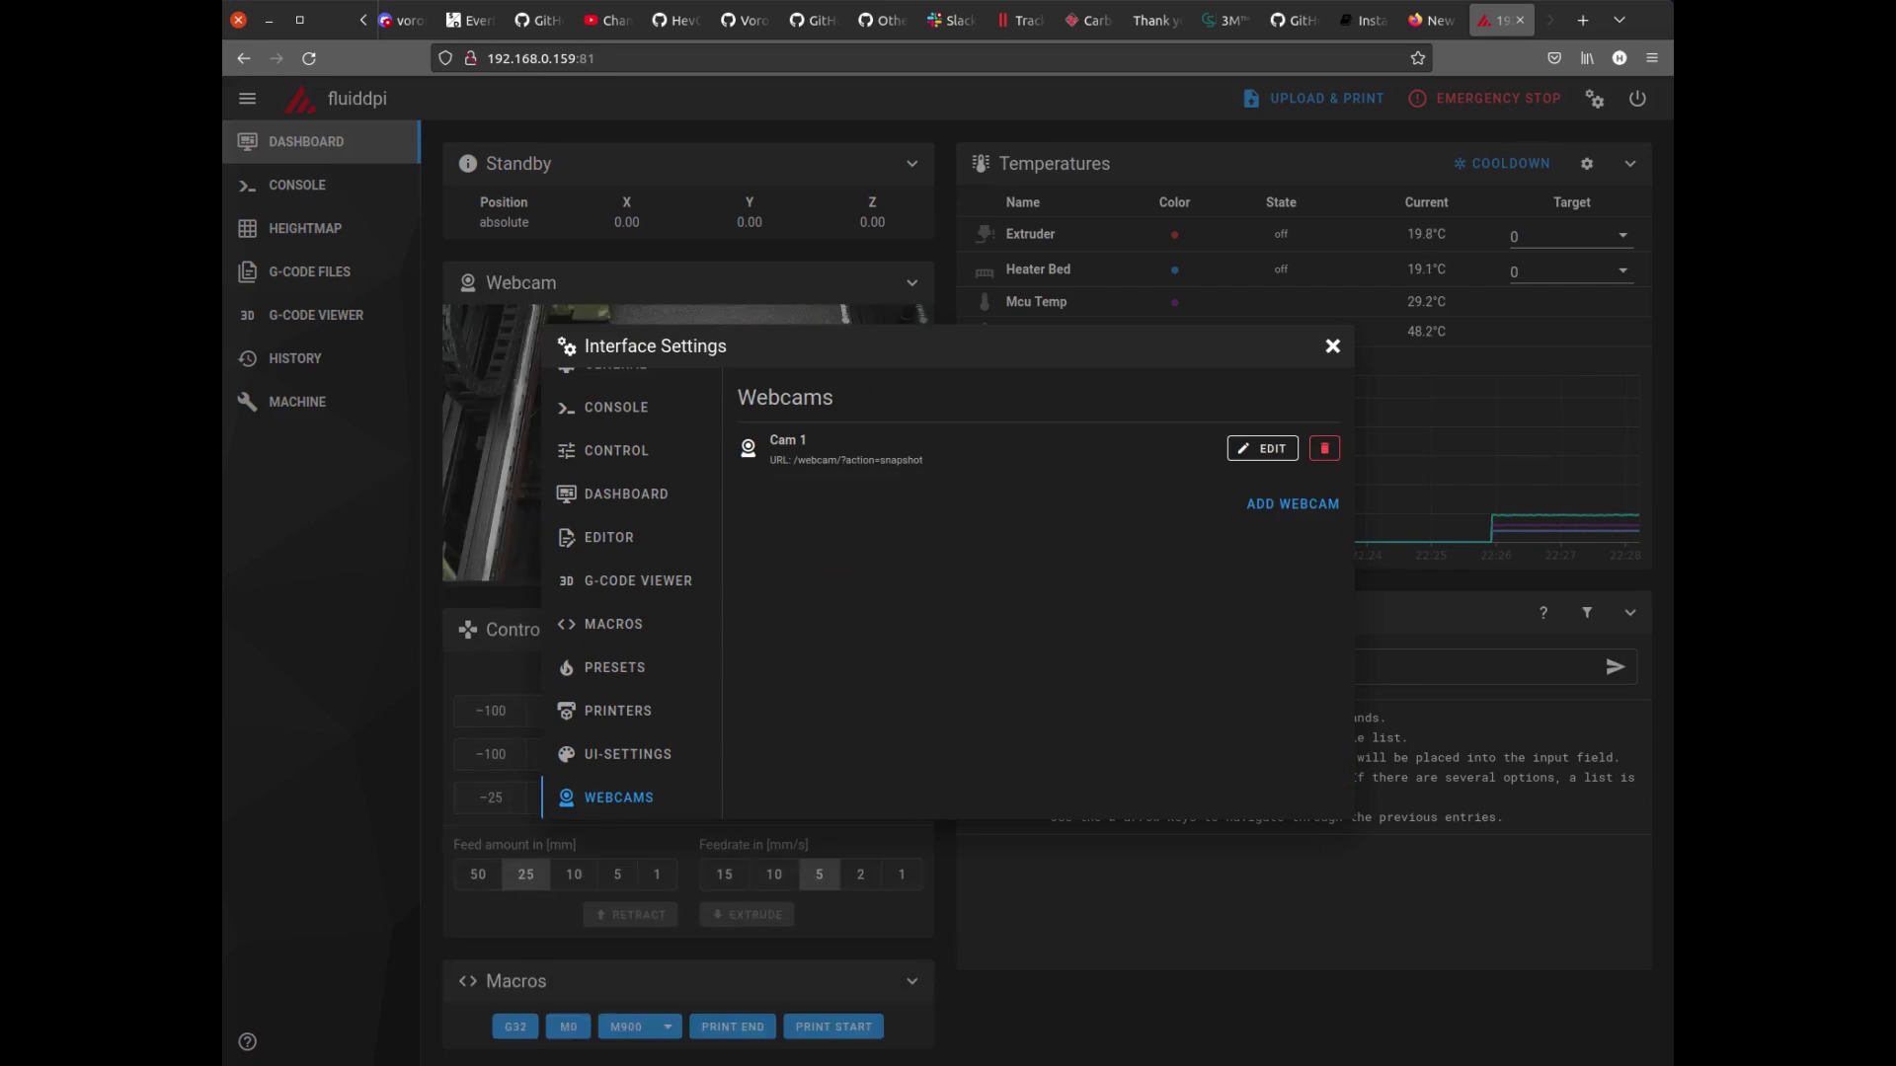
Set the printer name to 'Voron 1' in General settings, then close the settings.
{"action": "scroll", "coordinate": [629, 434], "scroll_direction": "up", "scroll_amount": 1}
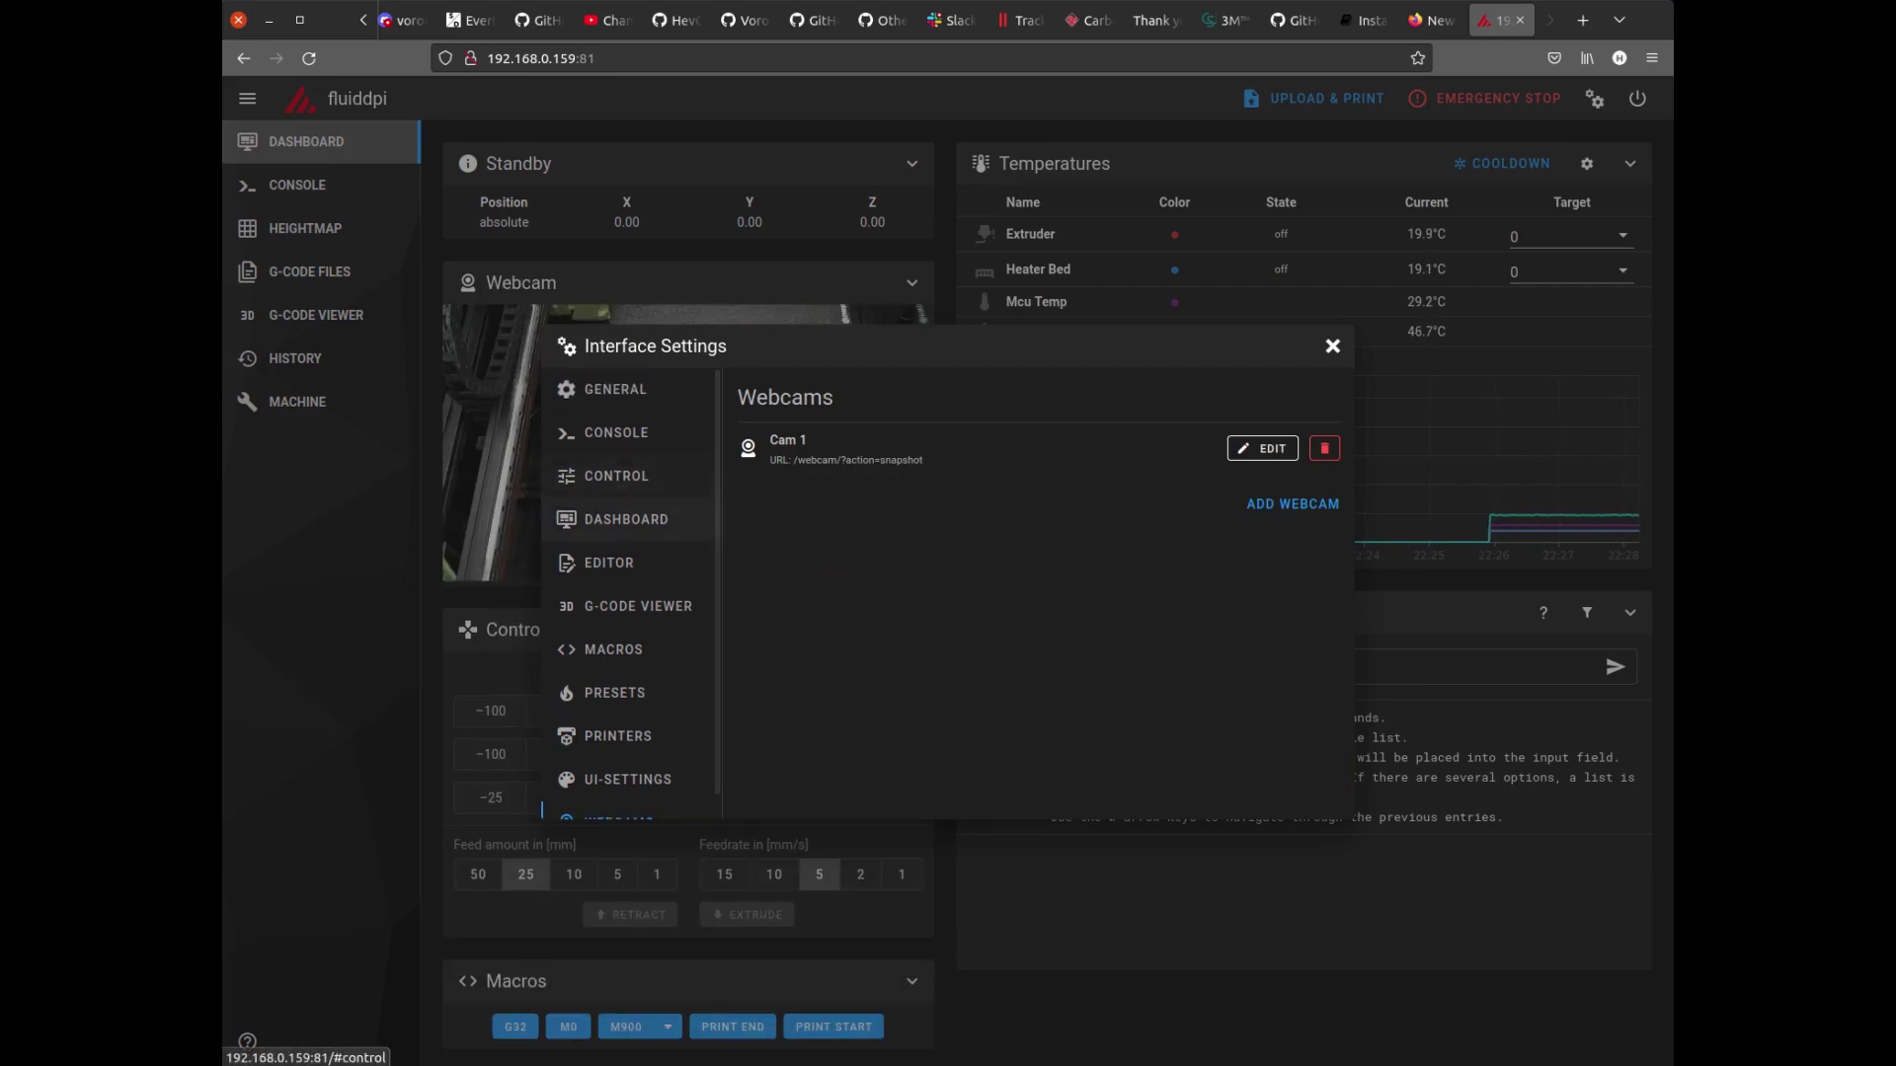
{"action": "left_click", "coordinate": [615, 389]}
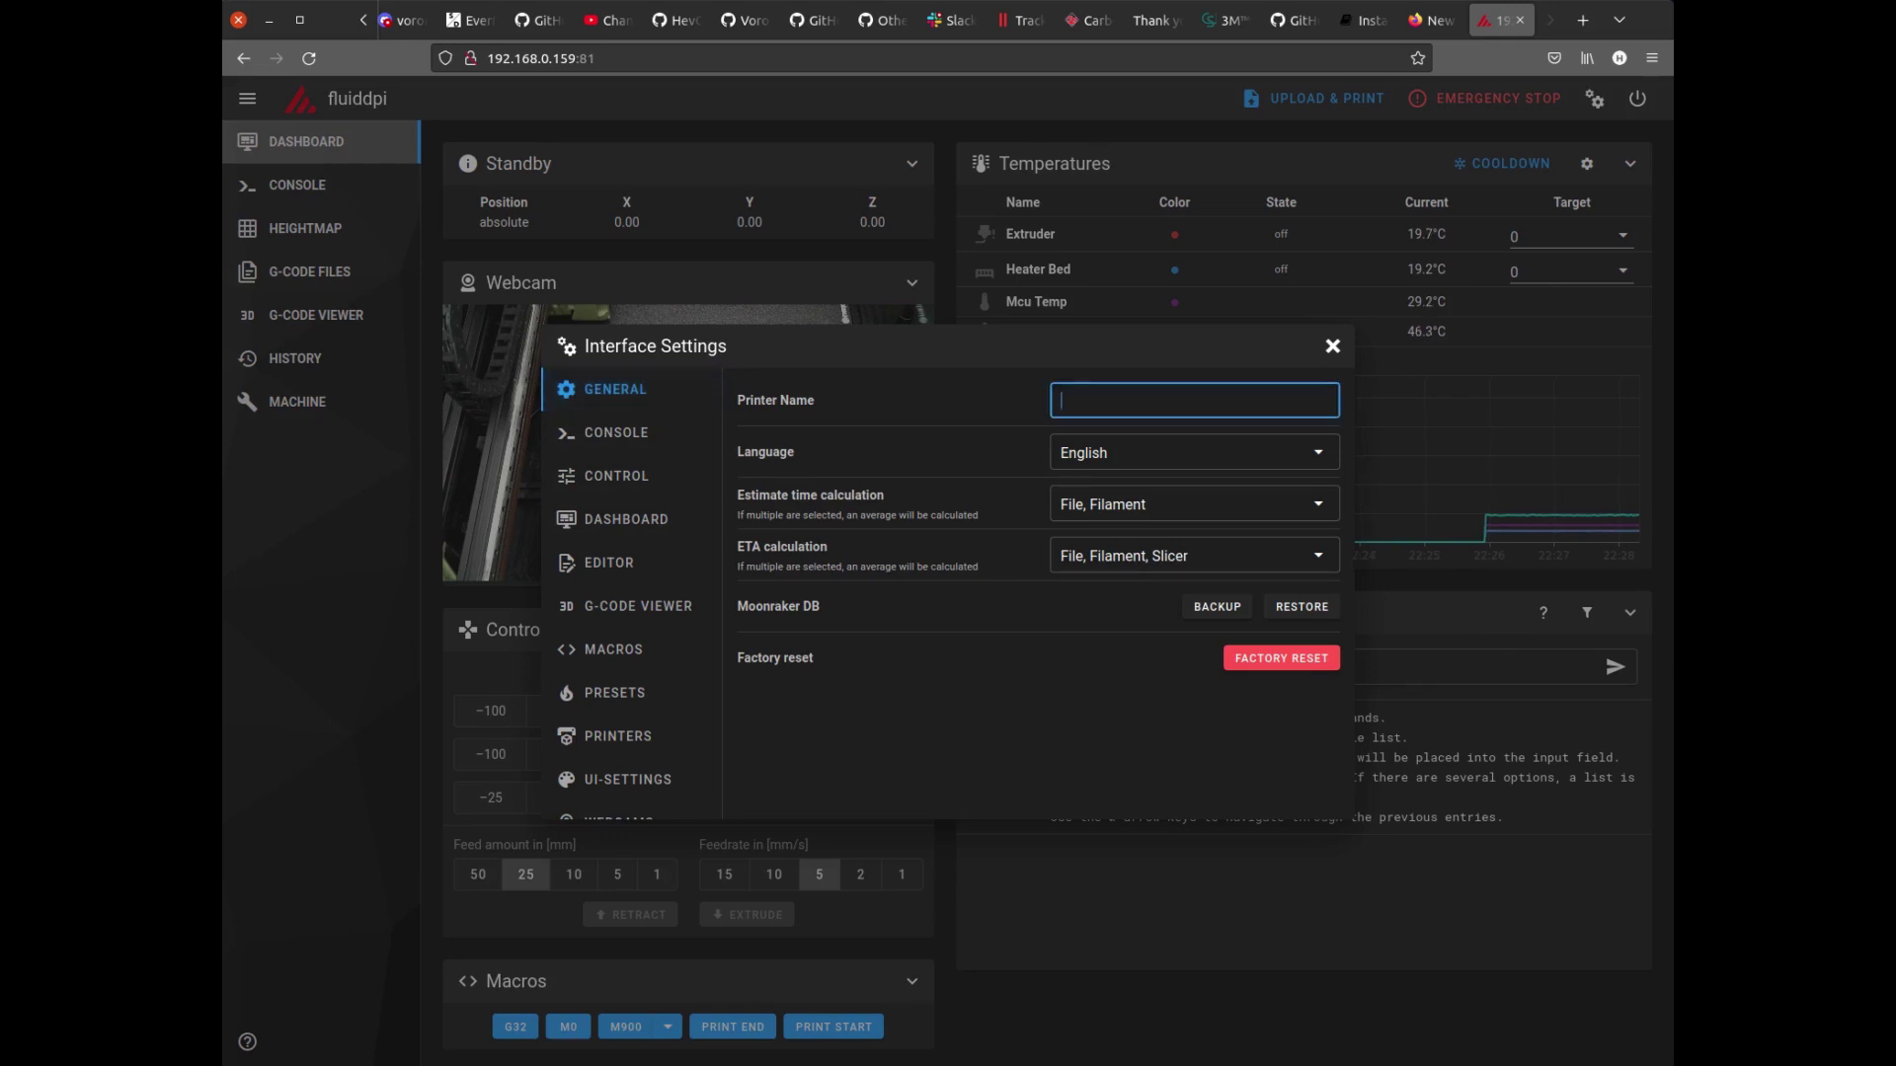
{"action": "type", "text": "Voron 1"}
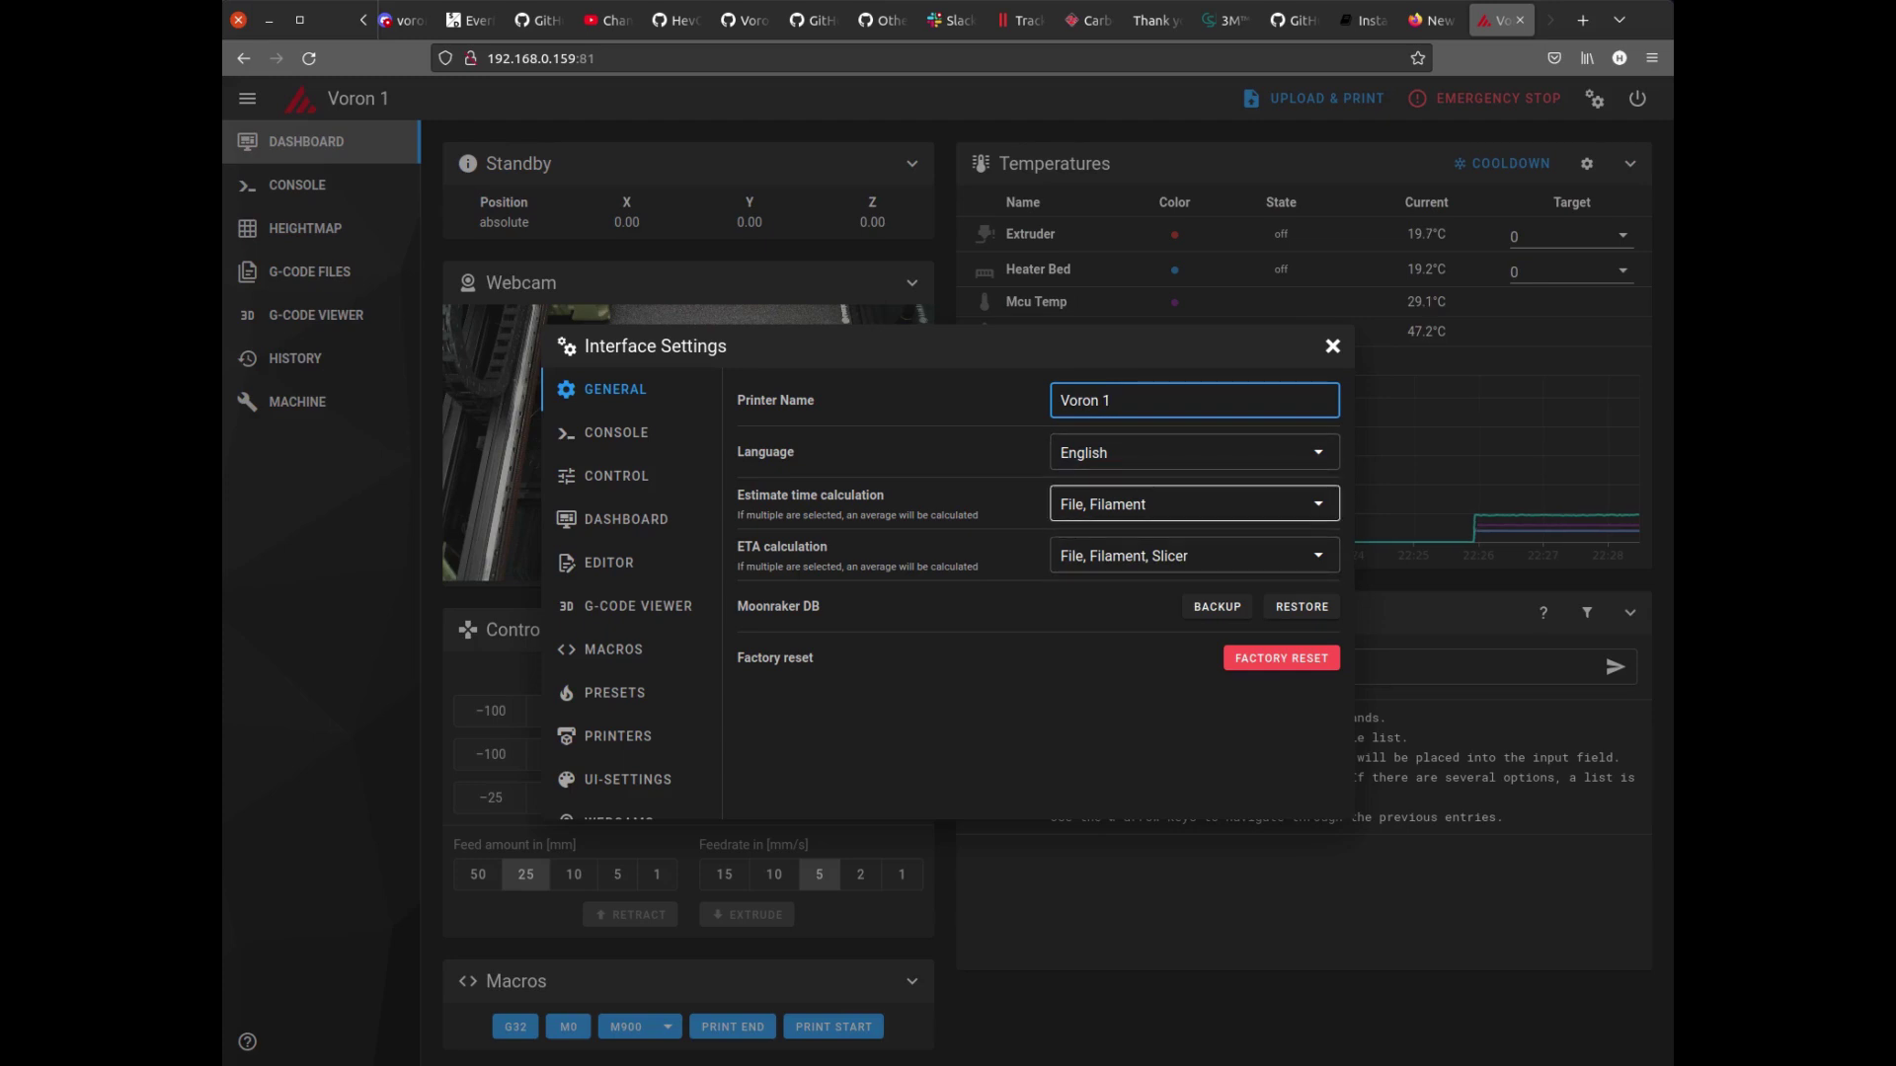
{"action": "key", "text": "Escape"}
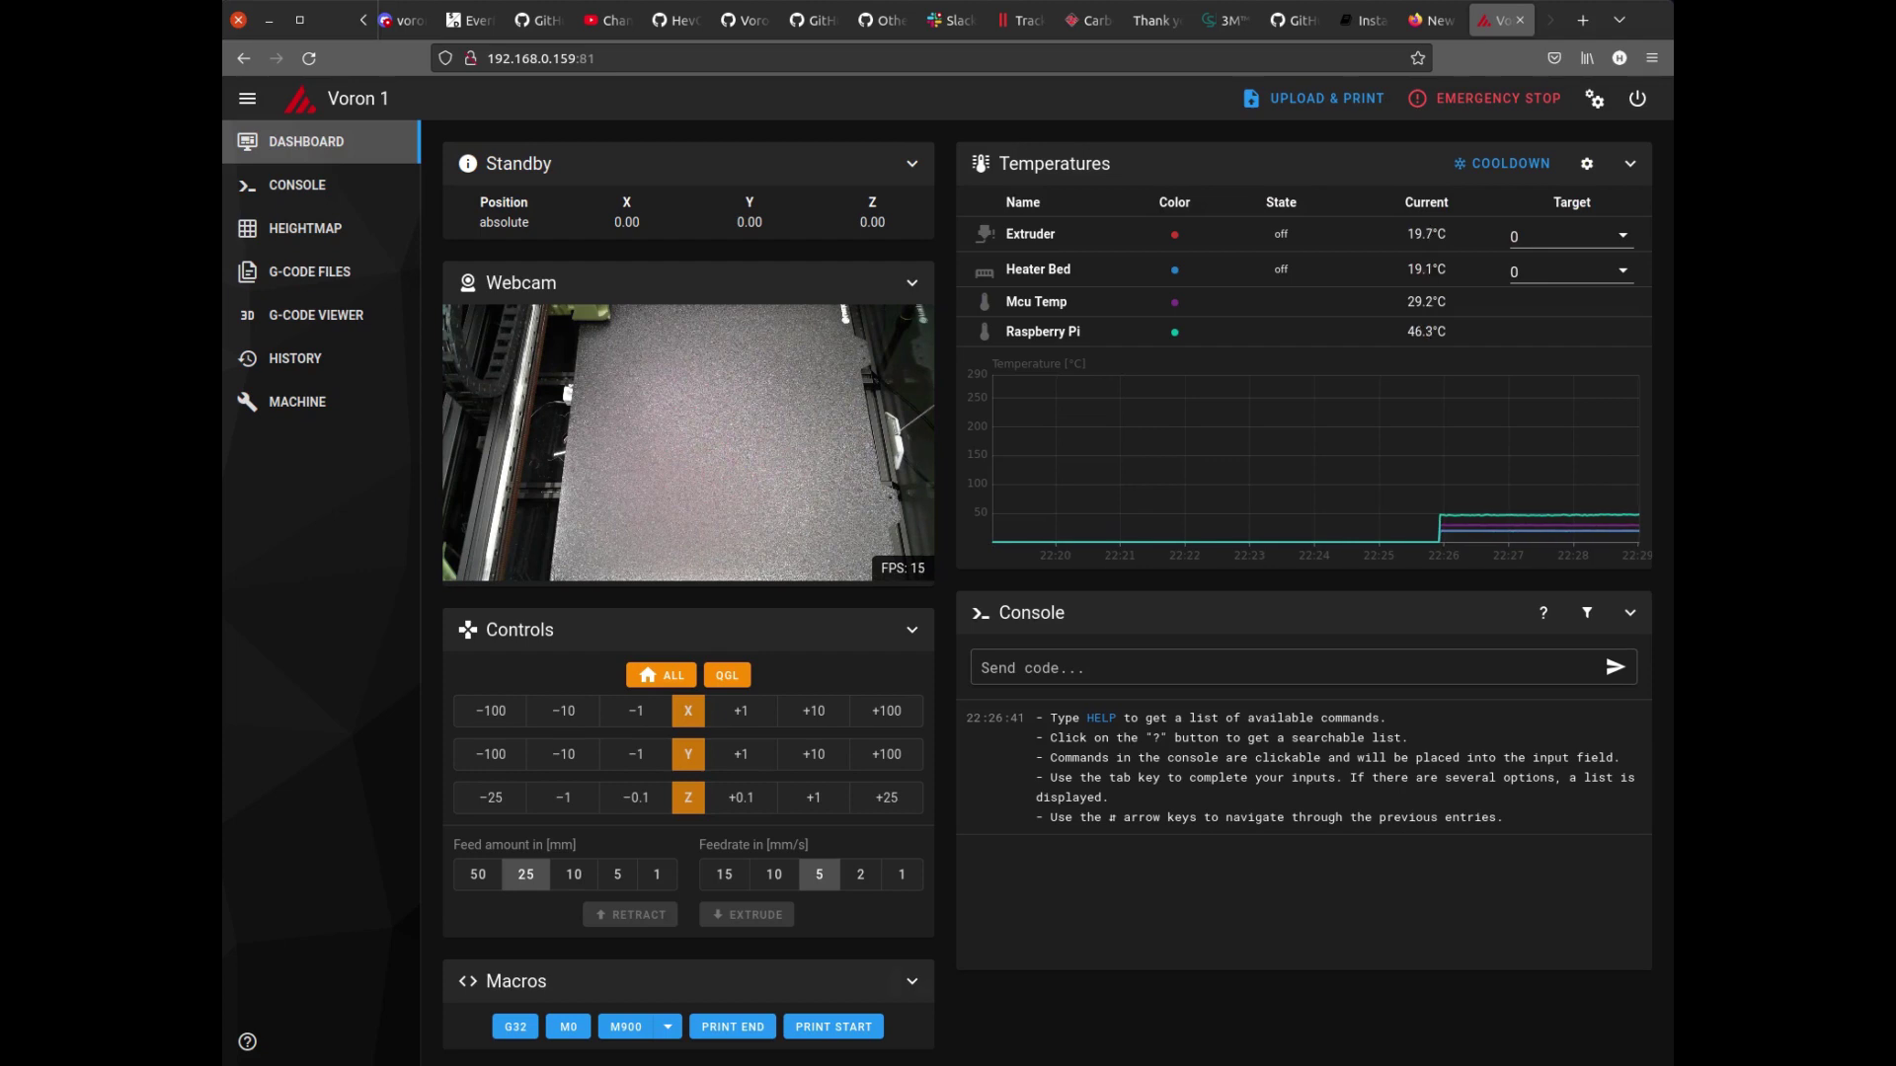
Home all axes of the printer from Mainsail, then return to Fluidd.
{"action": "left_click", "coordinate": [661, 675]}
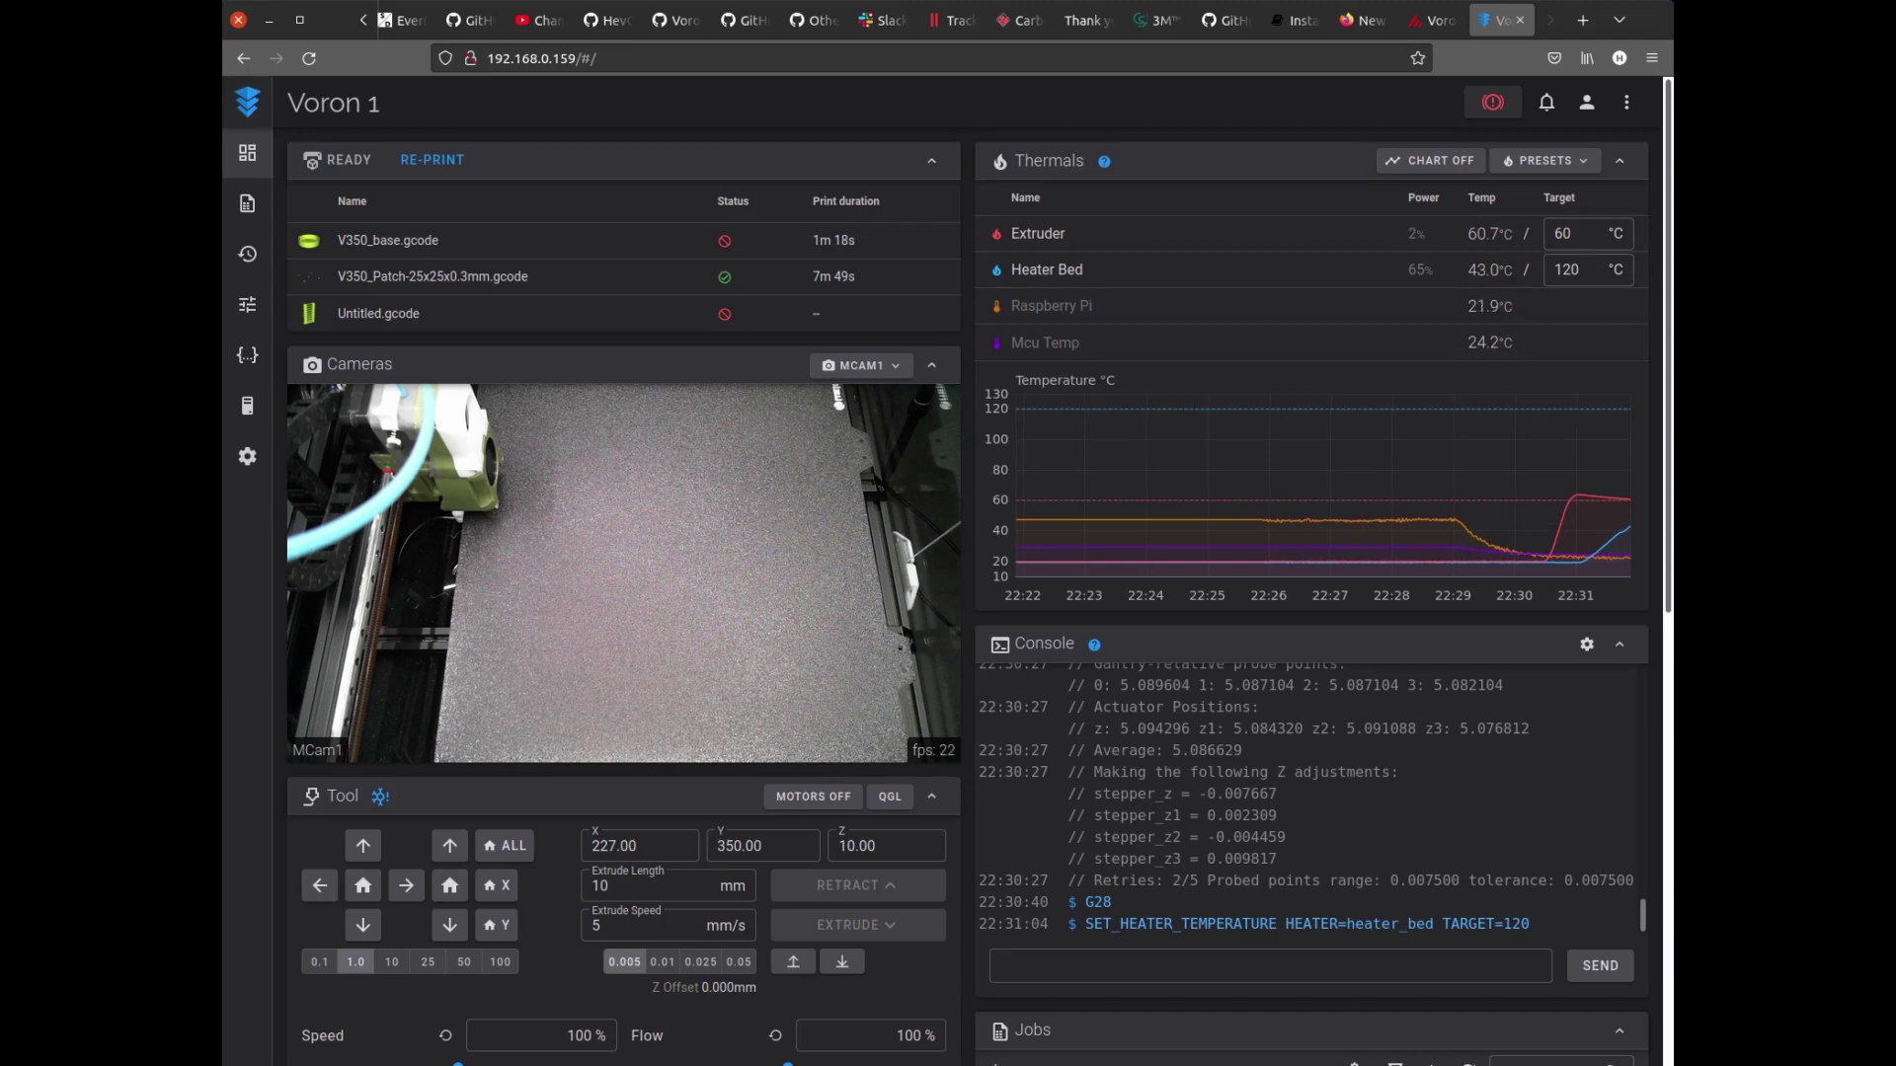
{"action": "key", "text": "ctrl+Page_Up"}
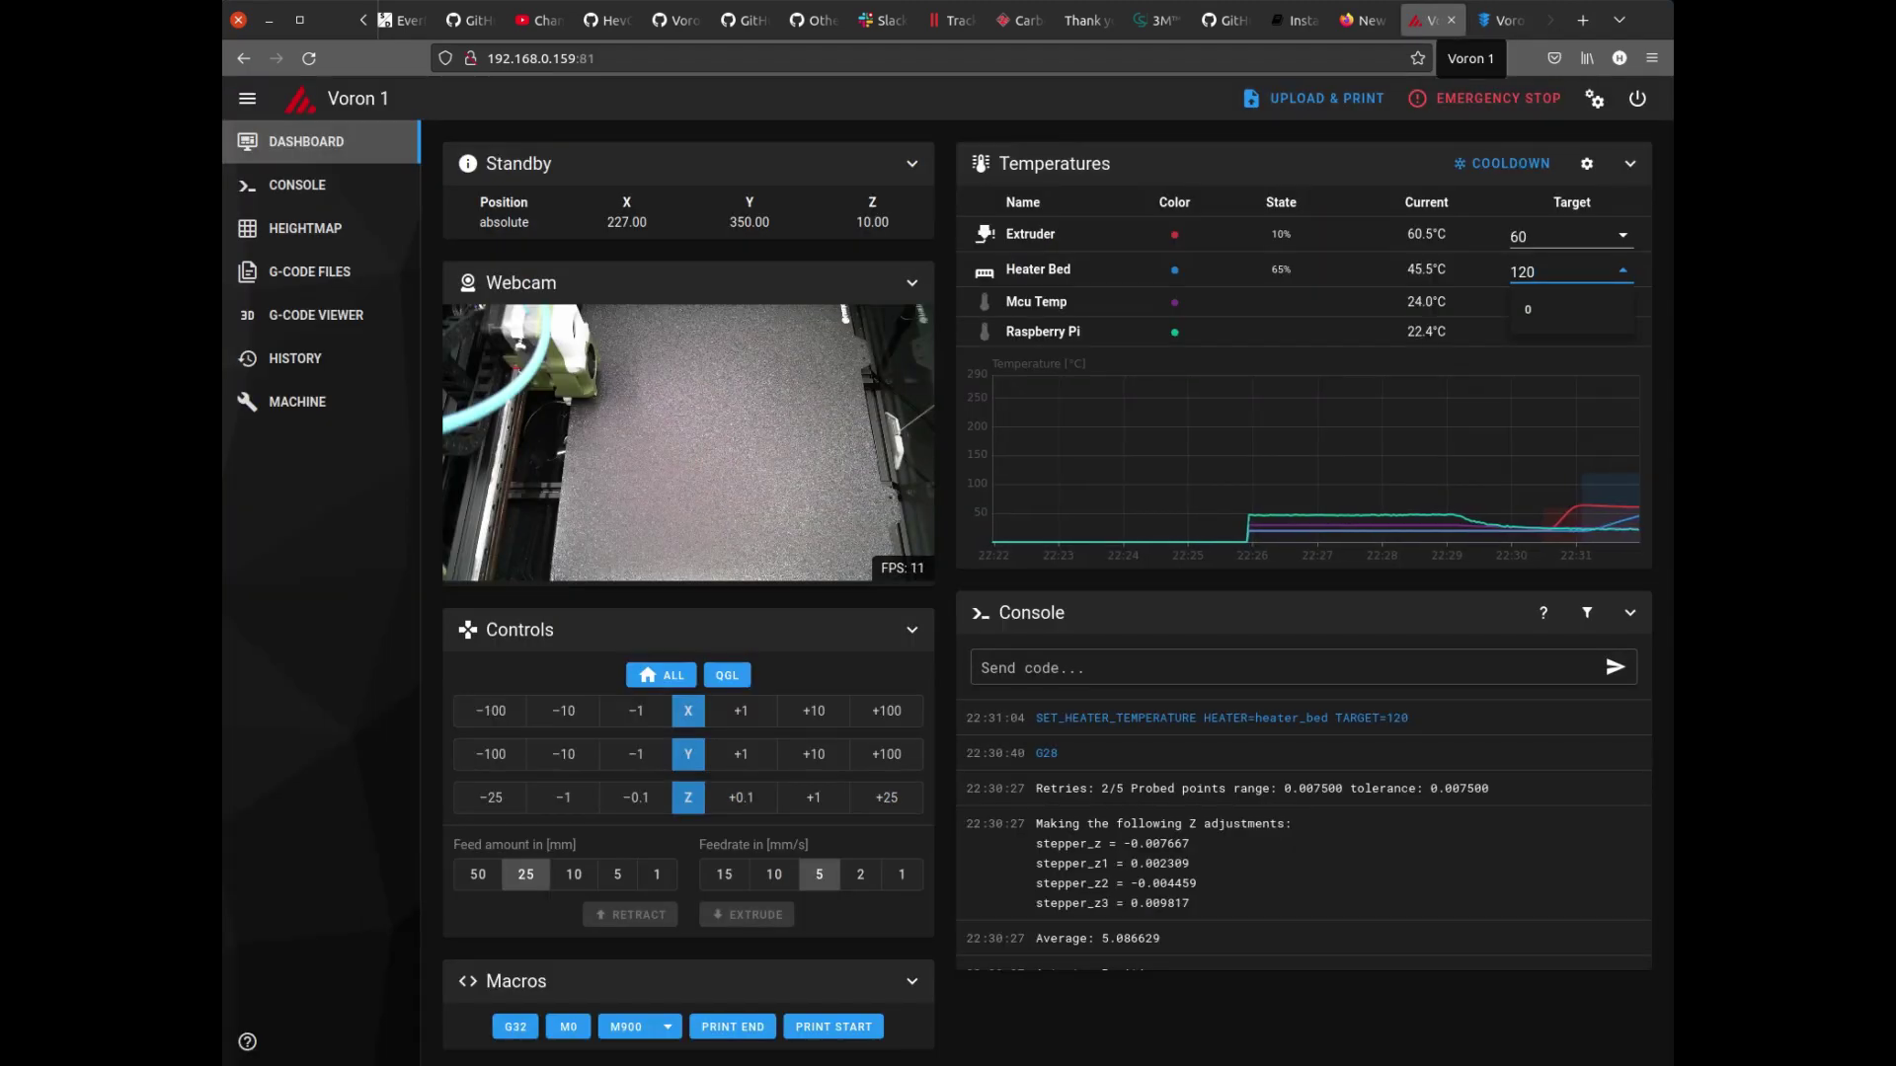
{"action": "key", "text": "ctrl+Page_Down"}
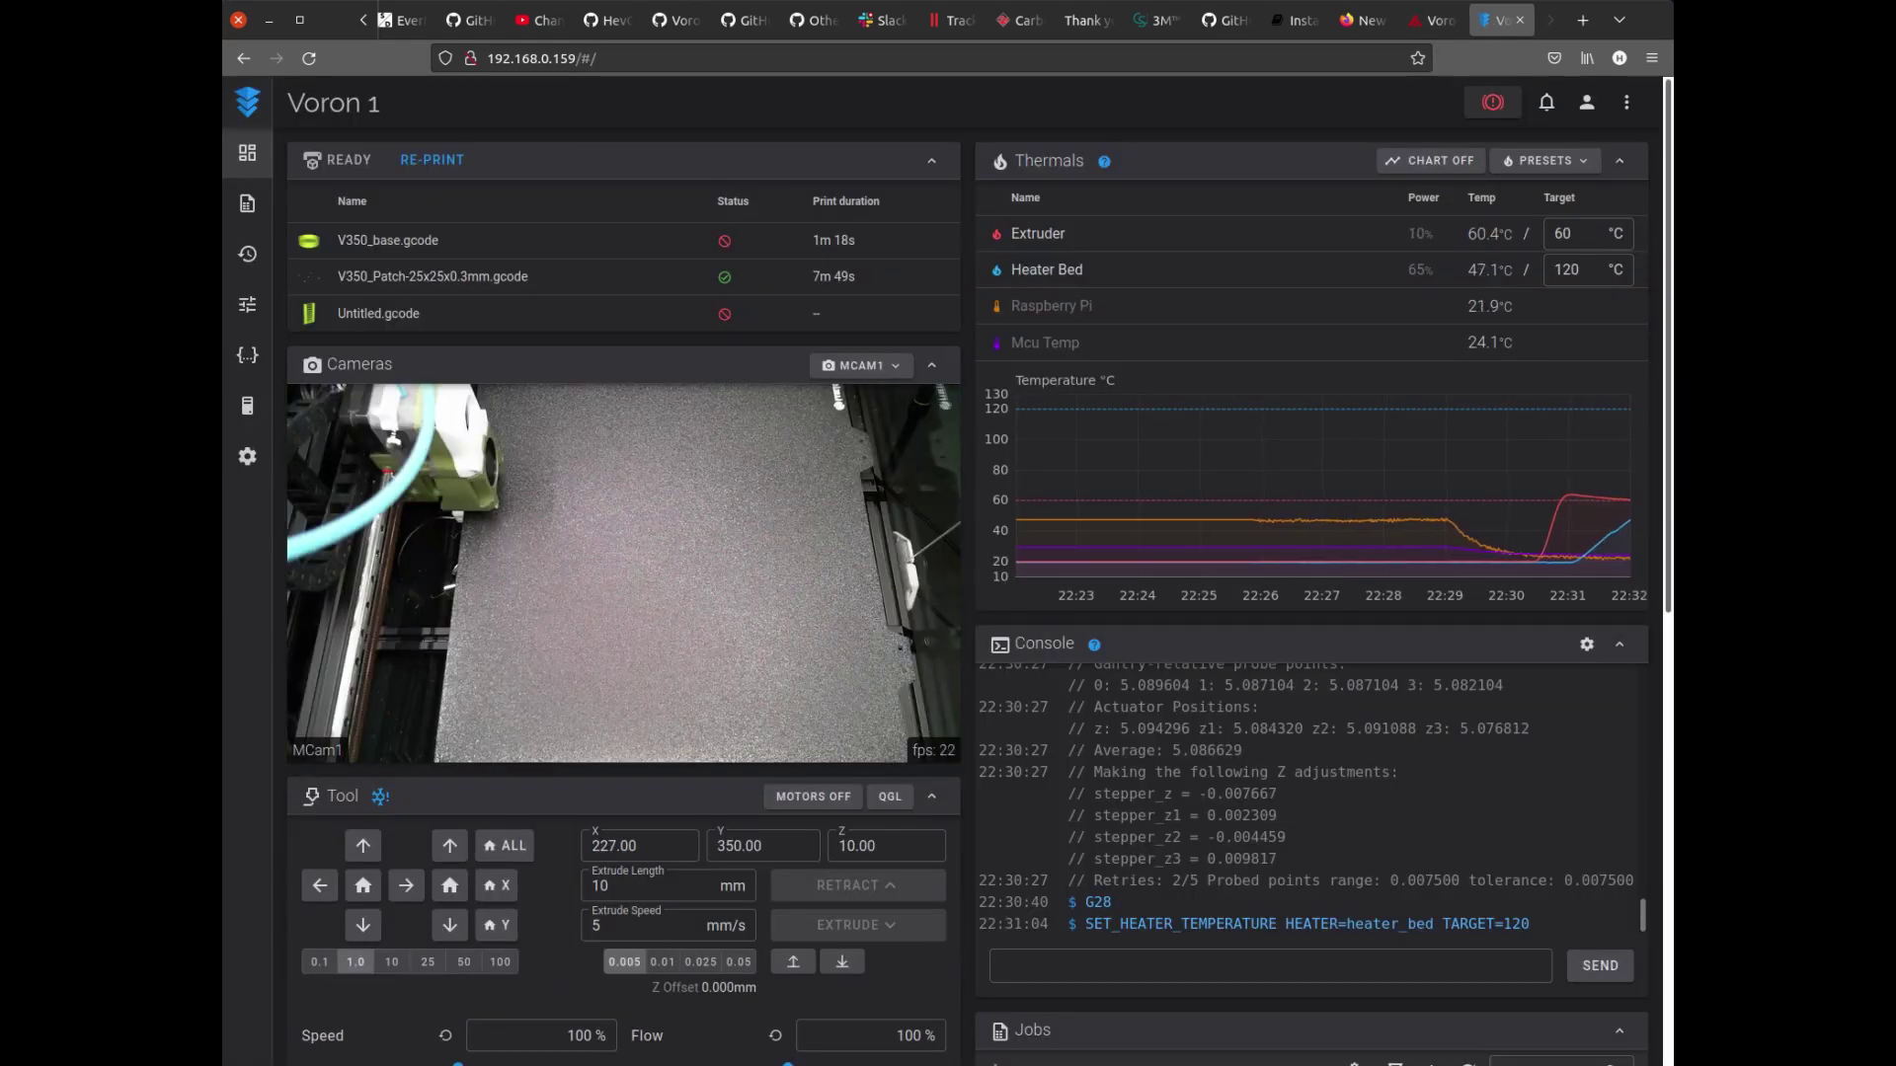
In Fluidd, dim the Caselight to 0.37, then bring it back to full (1).
{"action": "scroll", "coordinate": [948, 592], "scroll_direction": "down", "scroll_amount": 6}
{"action": "scroll", "coordinate": [868, 691], "scroll_direction": "down", "scroll_amount": 1}
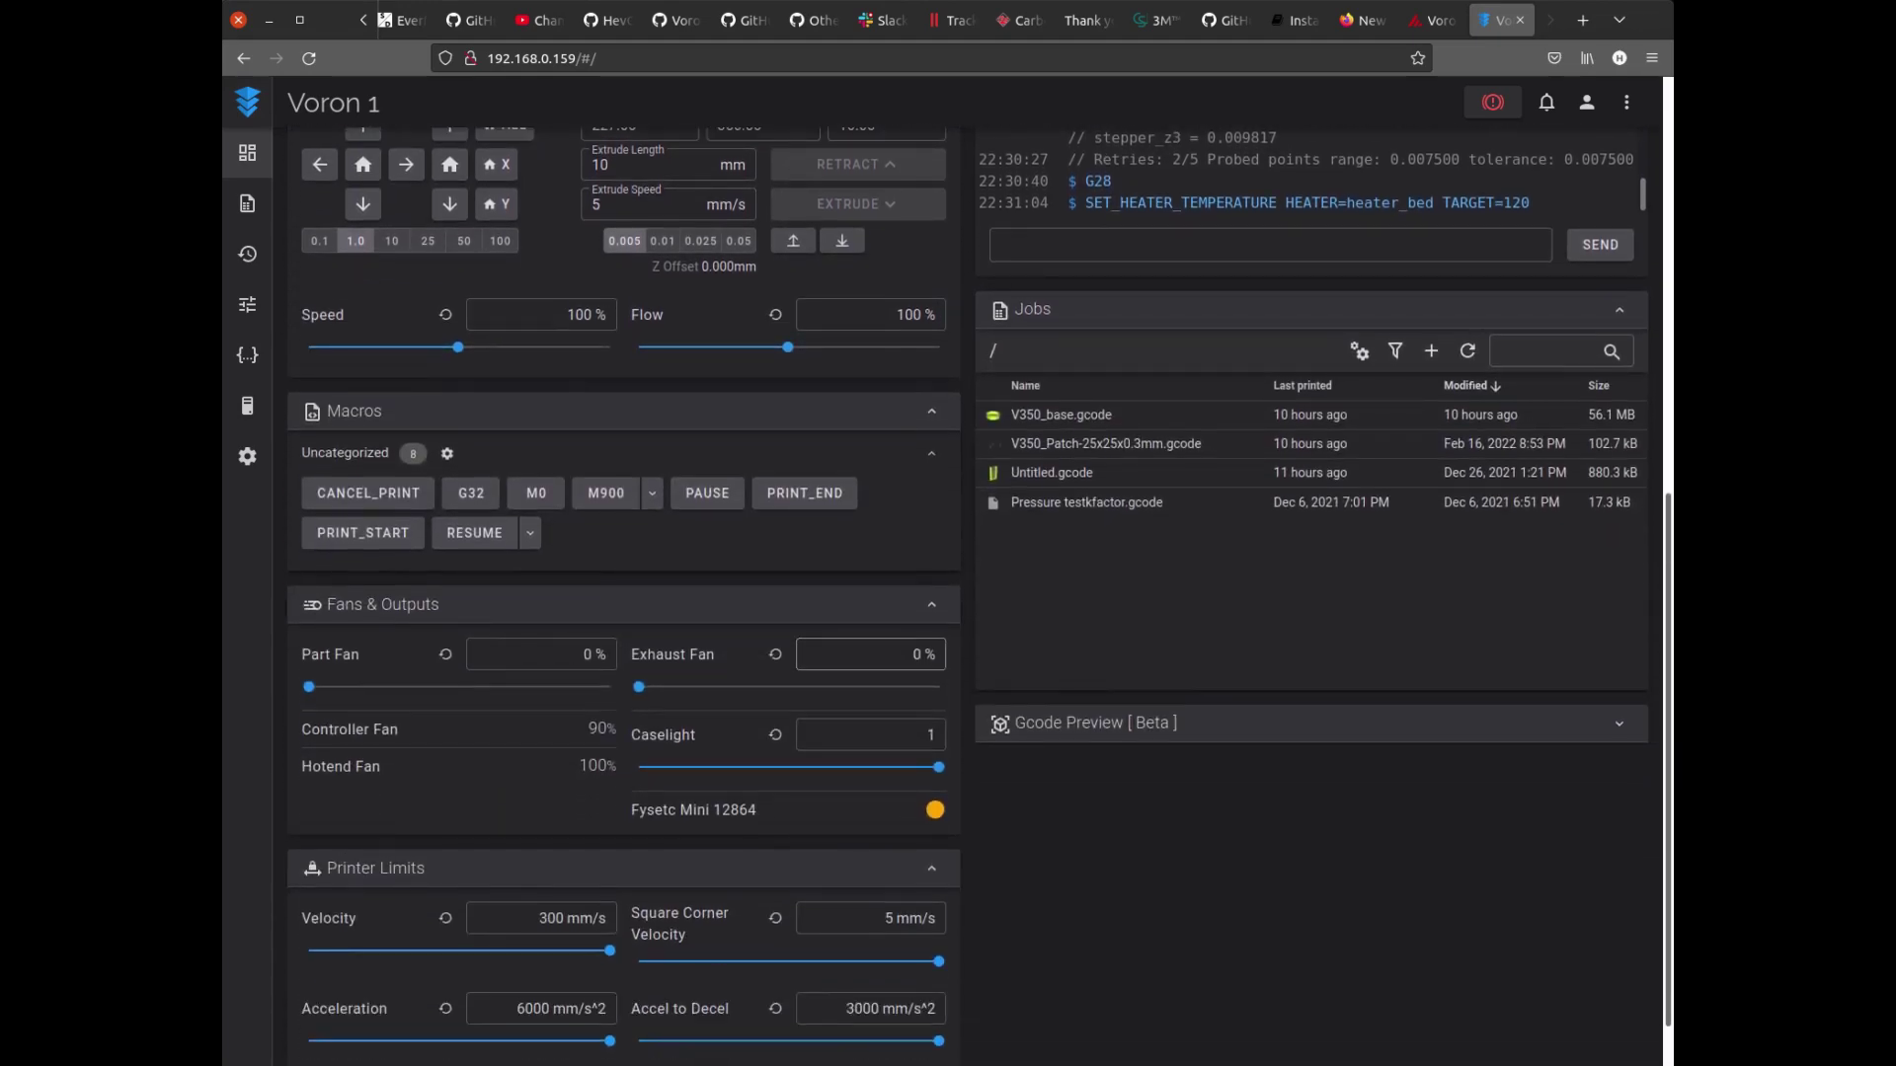
{"action": "left_click", "coordinate": [936, 766]}
{"action": "left_click_drag", "start_coordinate": [936, 766], "coordinate": [750, 766]}
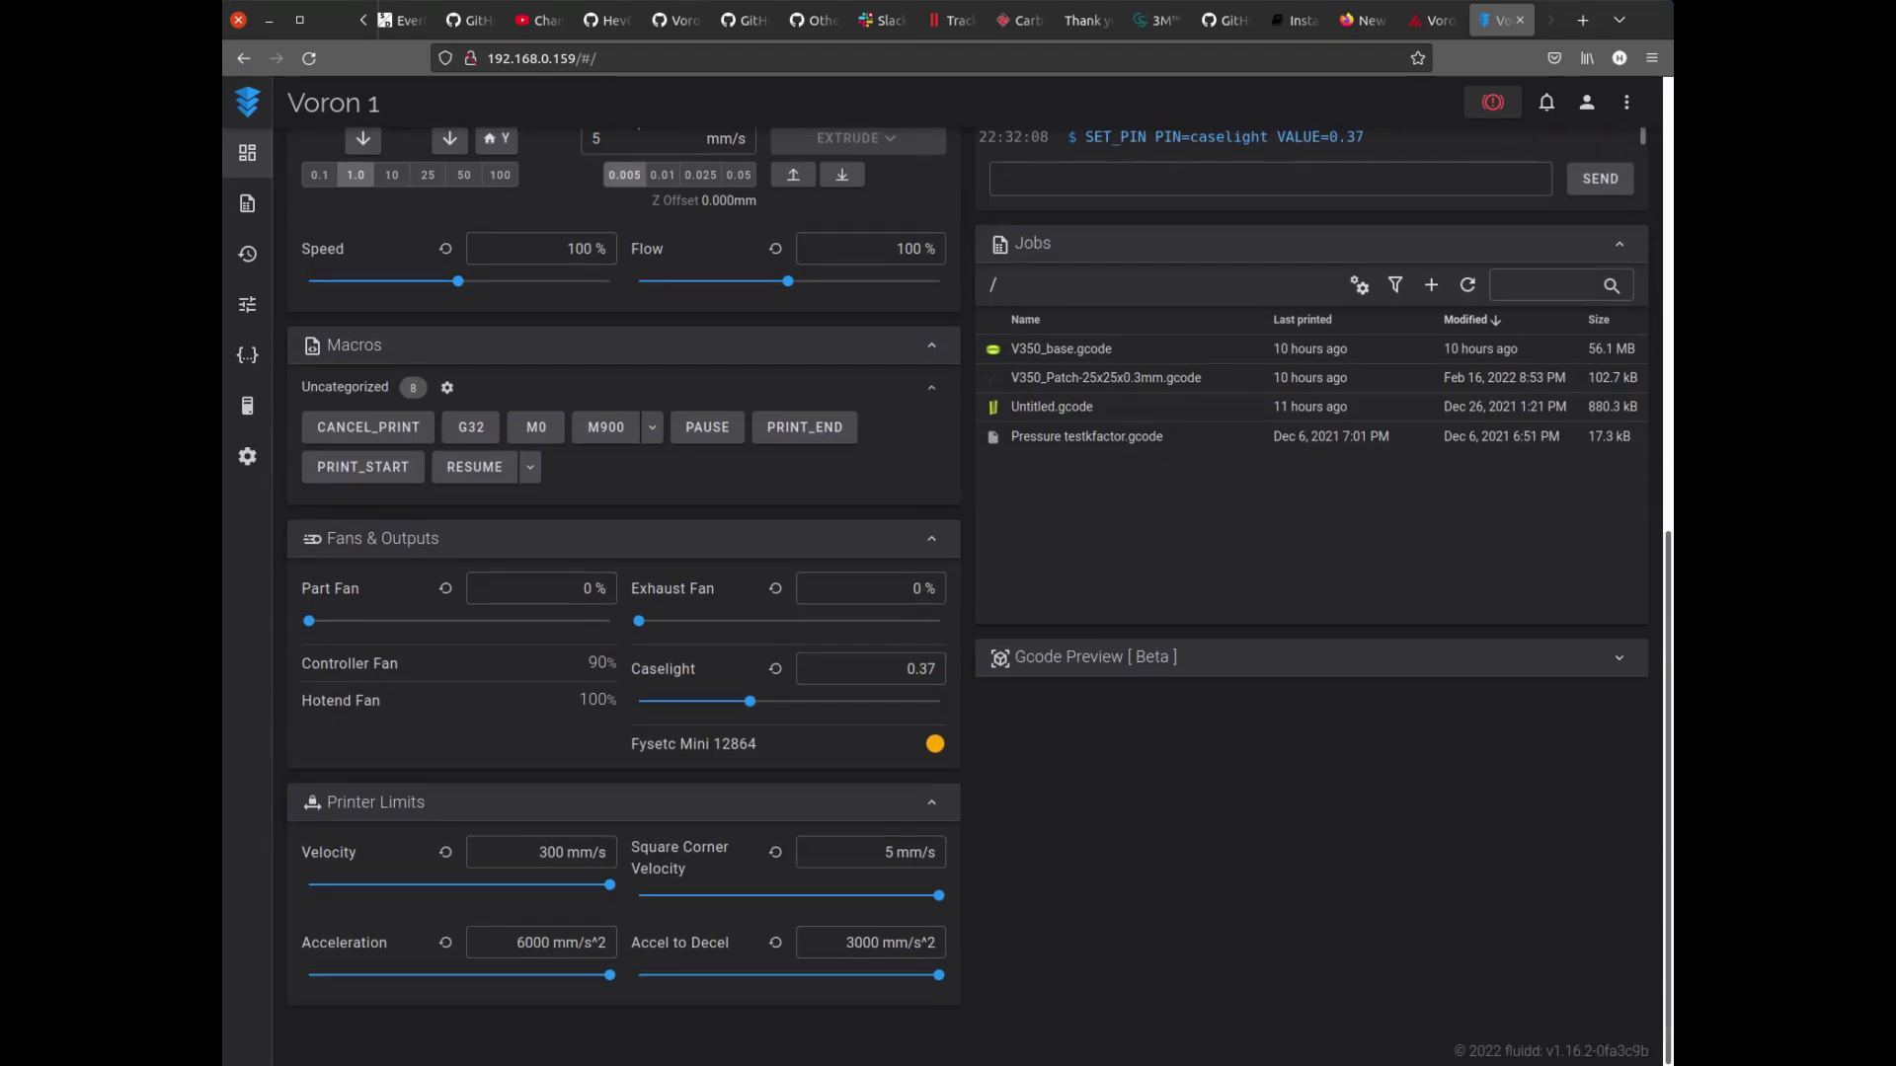
{"action": "left_click_drag", "start_coordinate": [751, 701], "coordinate": [938, 701]}
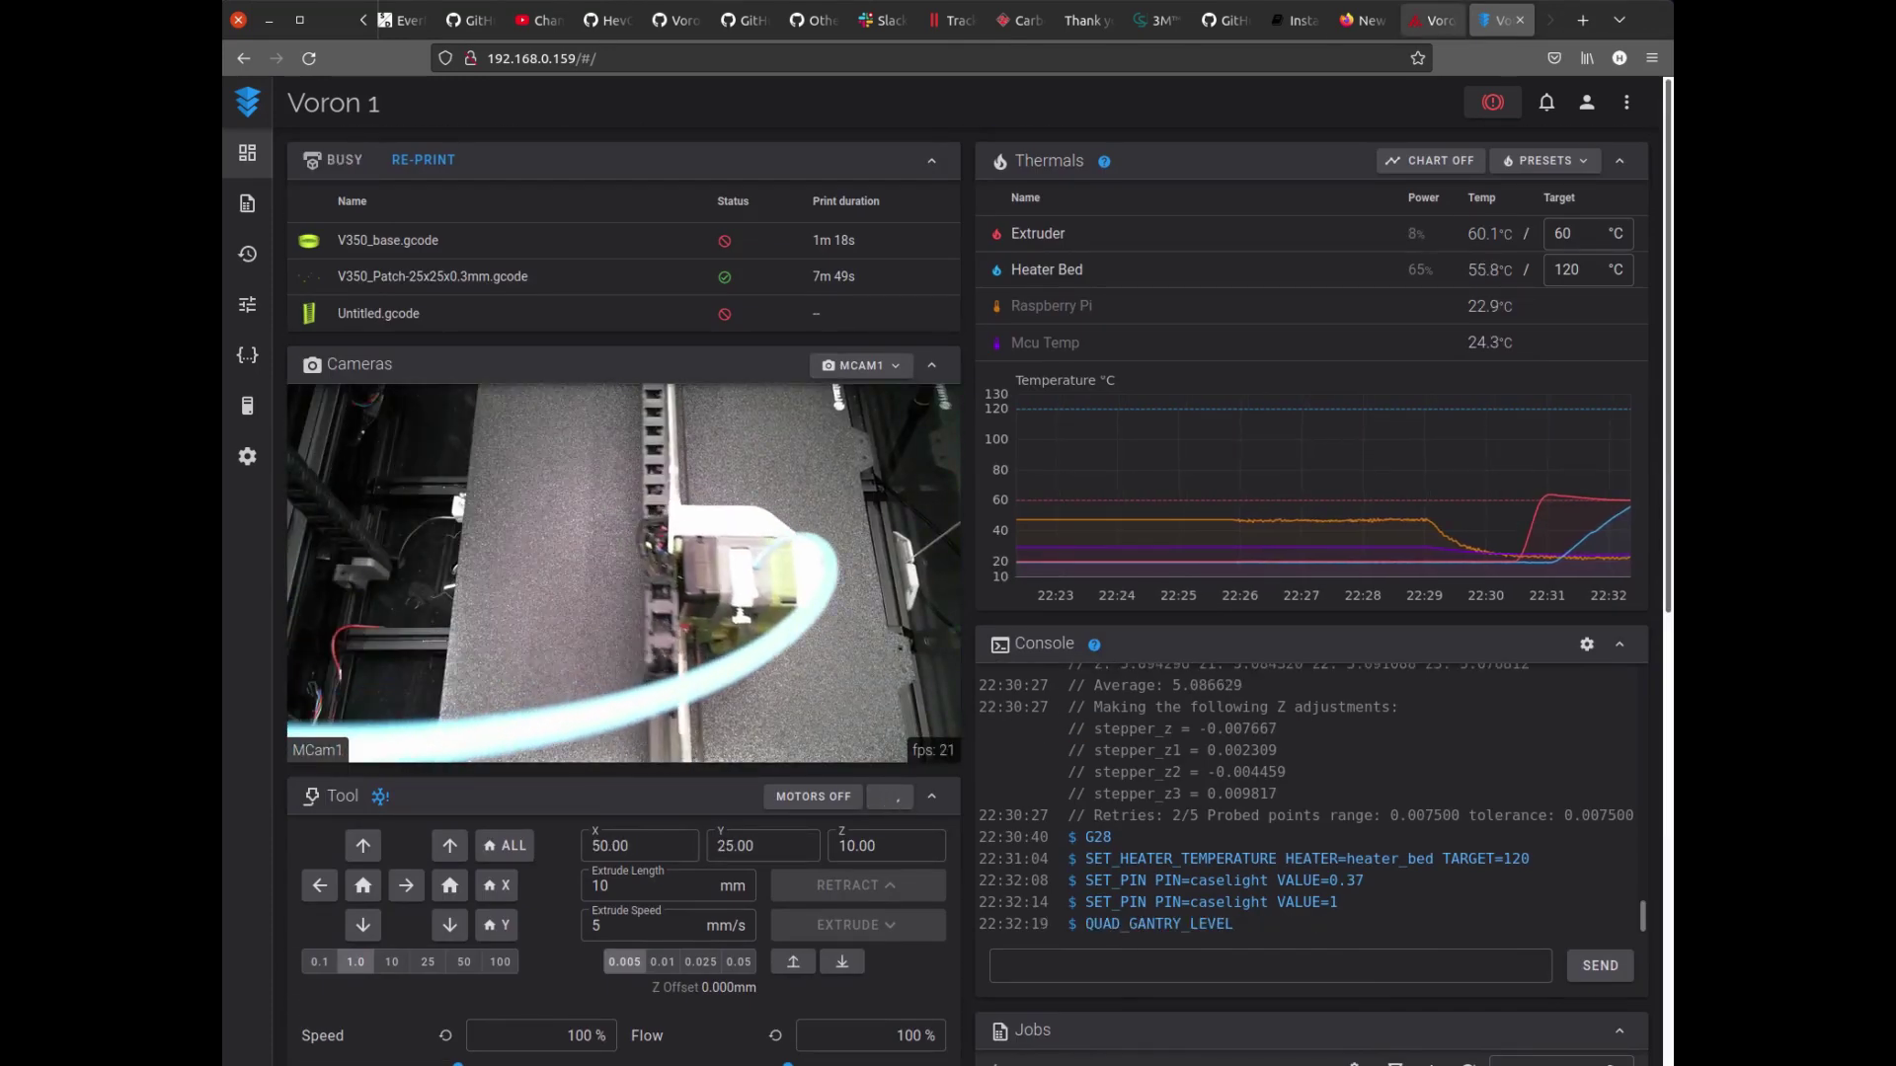
Compare the Mainsail and Fluidd dashboards during gantry leveling, ending on Mainsail.
{"action": "left_click", "coordinate": [1431, 20]}
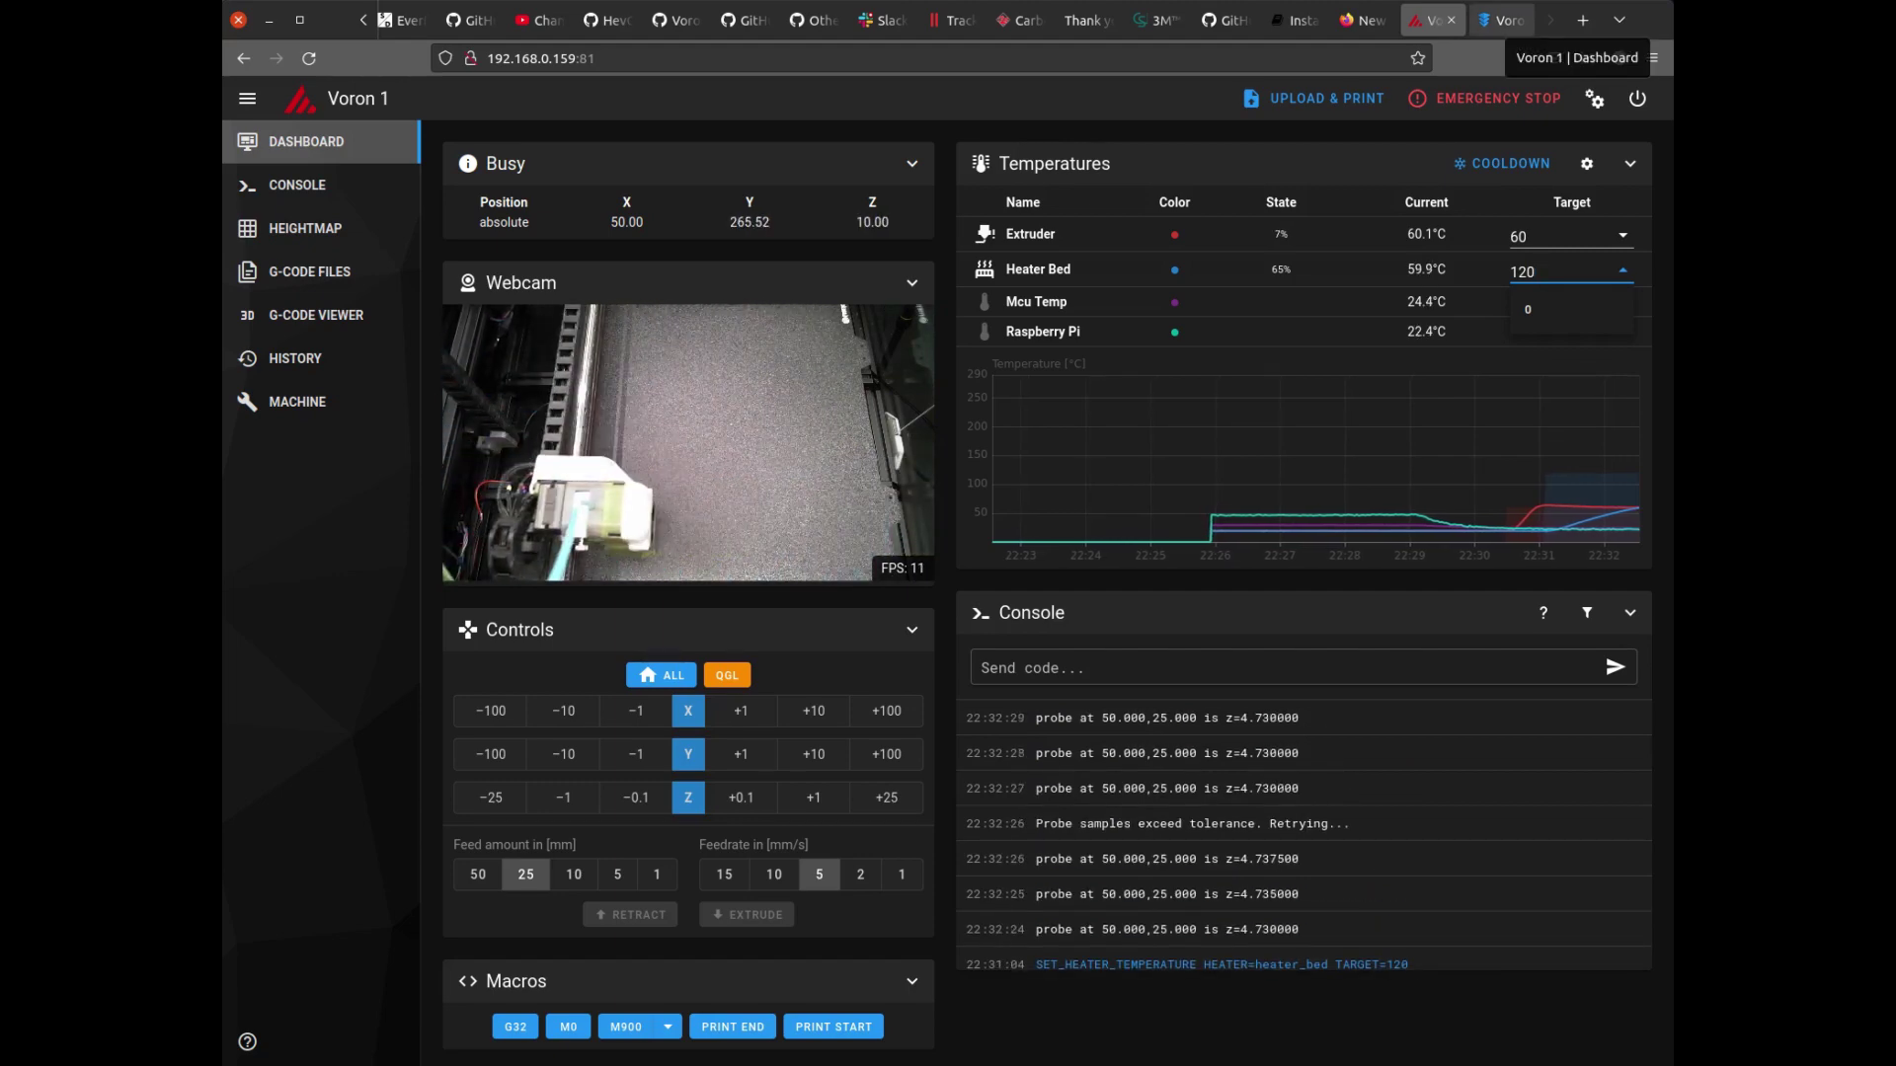
{"action": "left_click", "coordinate": [1501, 20]}
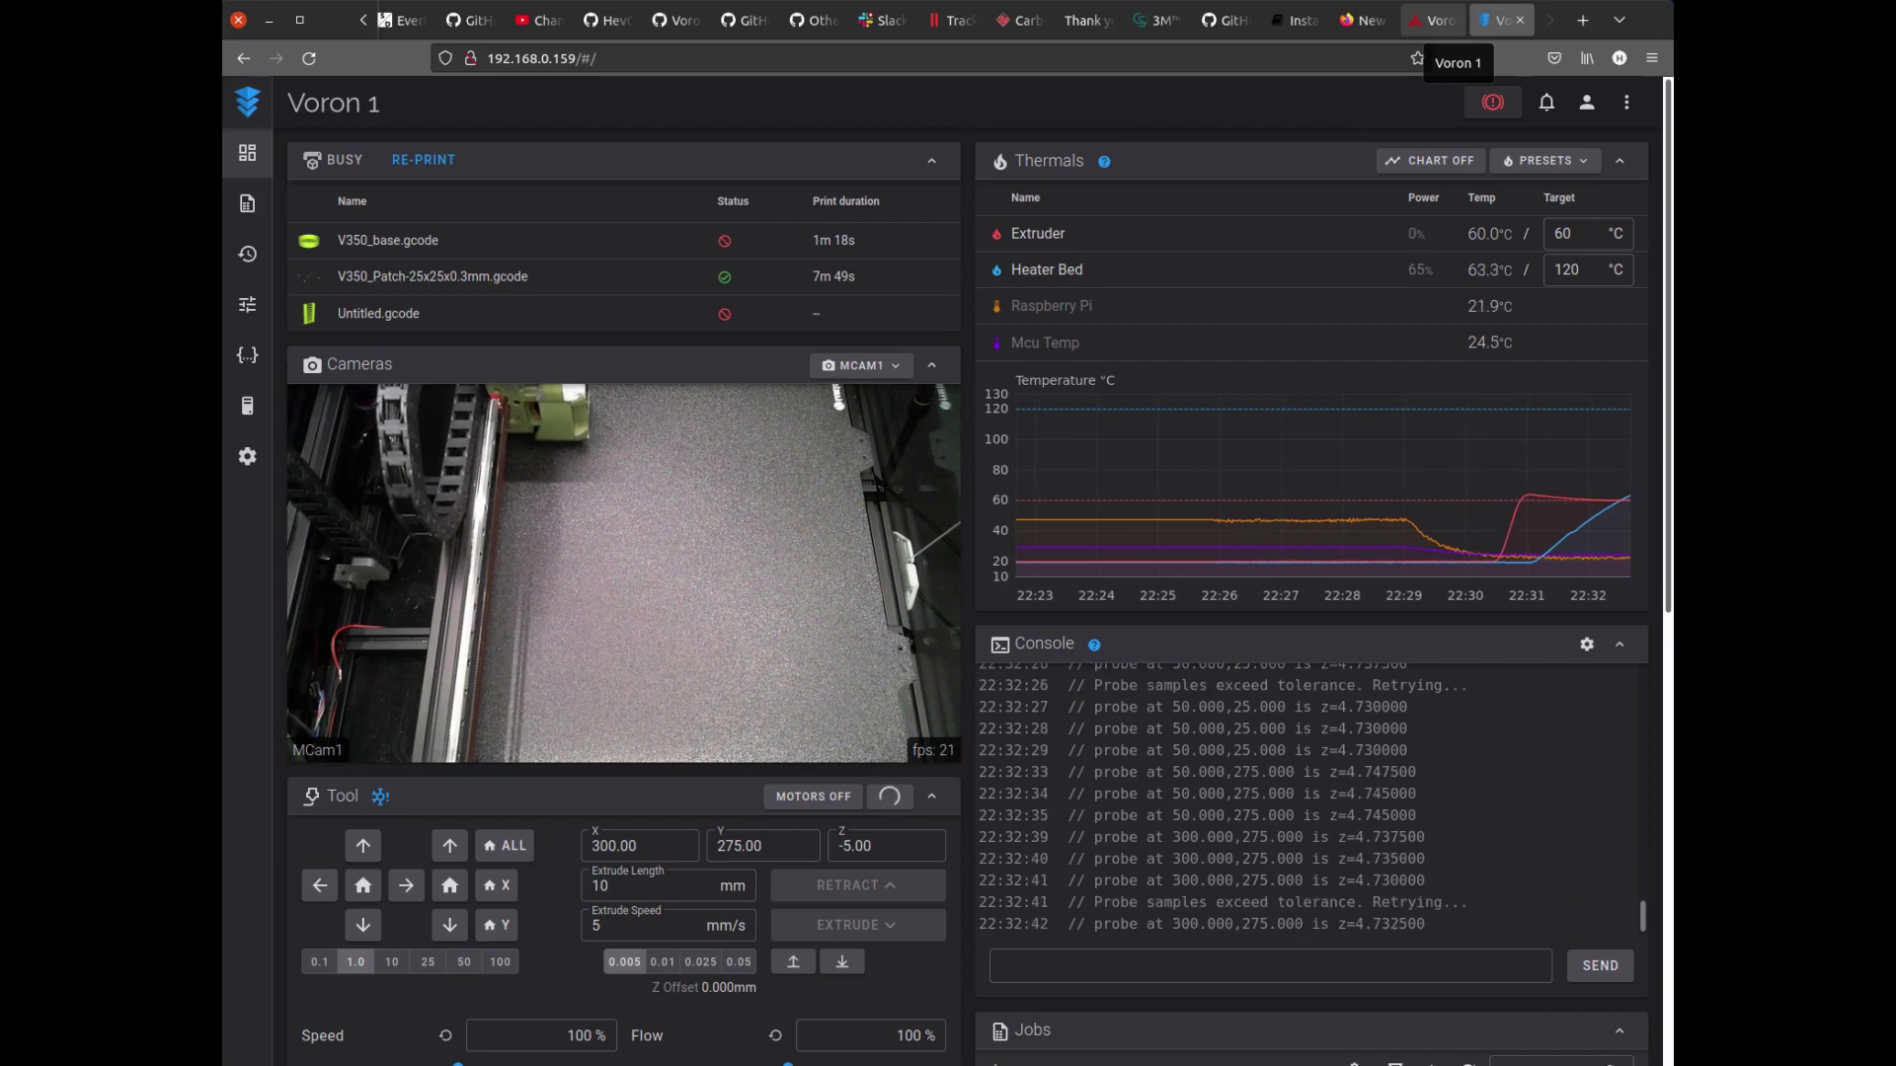
{"action": "left_click", "coordinate": [1432, 20]}
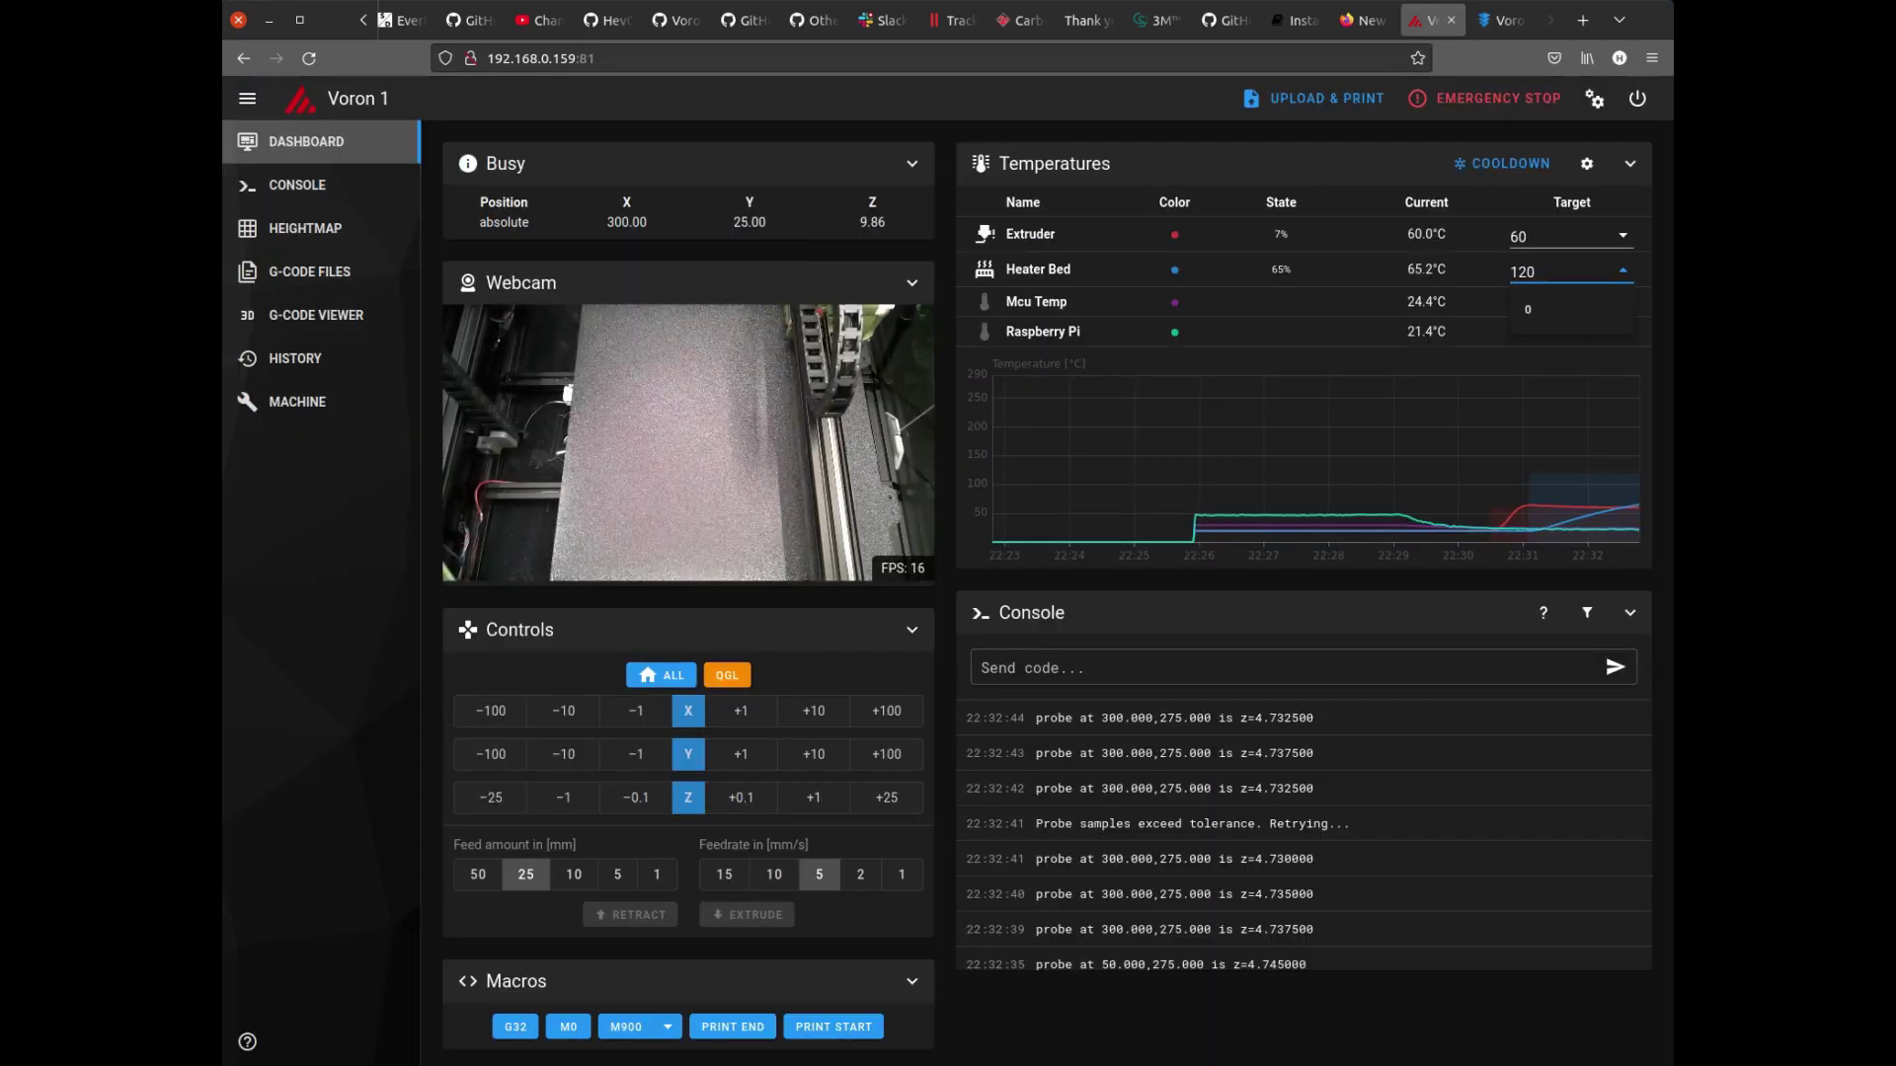